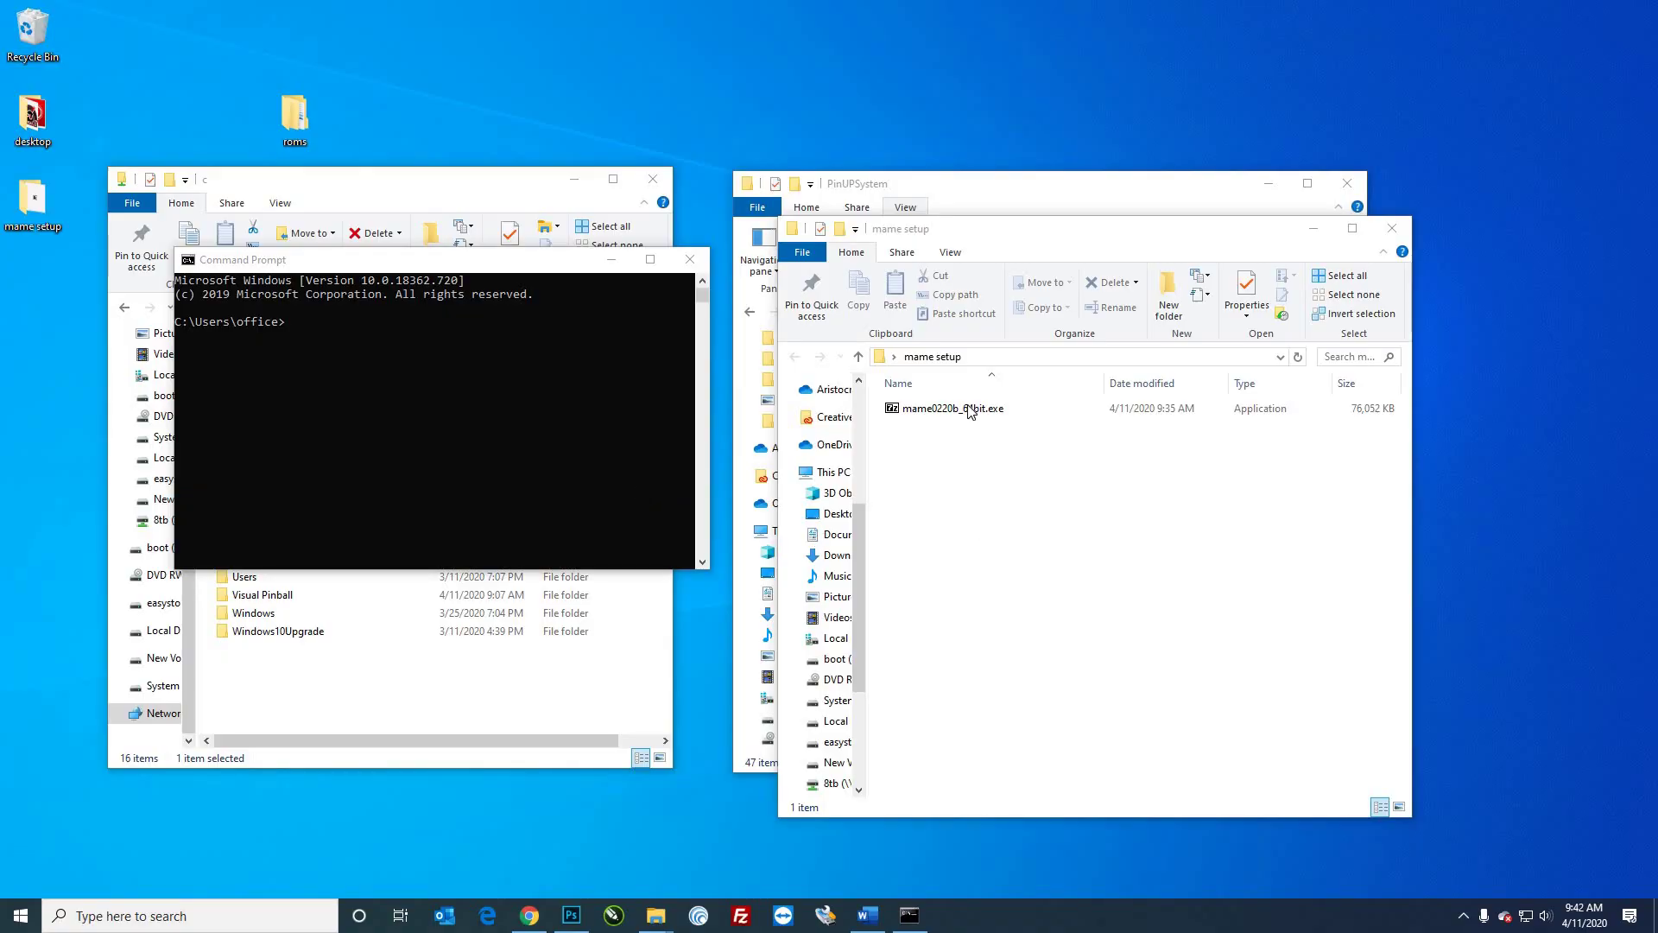
Step: Launch the MAME installer mame0220b_64bit.exe and accept the Open File security warning
{"action": "left_click", "coordinate": [953, 412]}
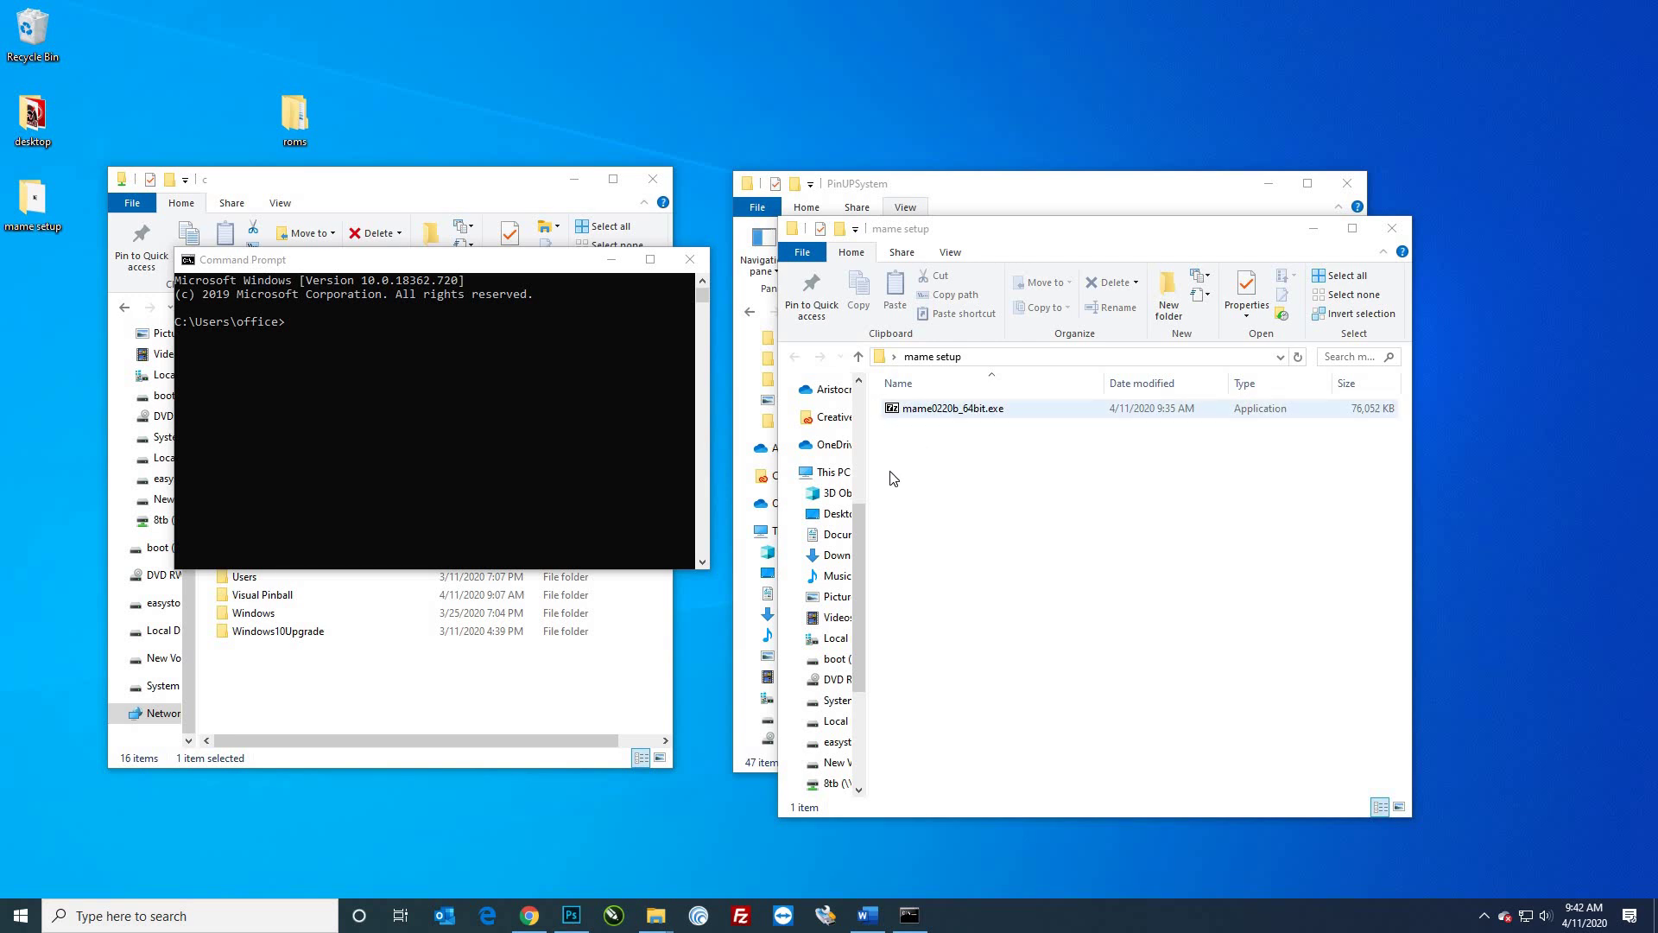
{"action": "key", "text": "Return"}
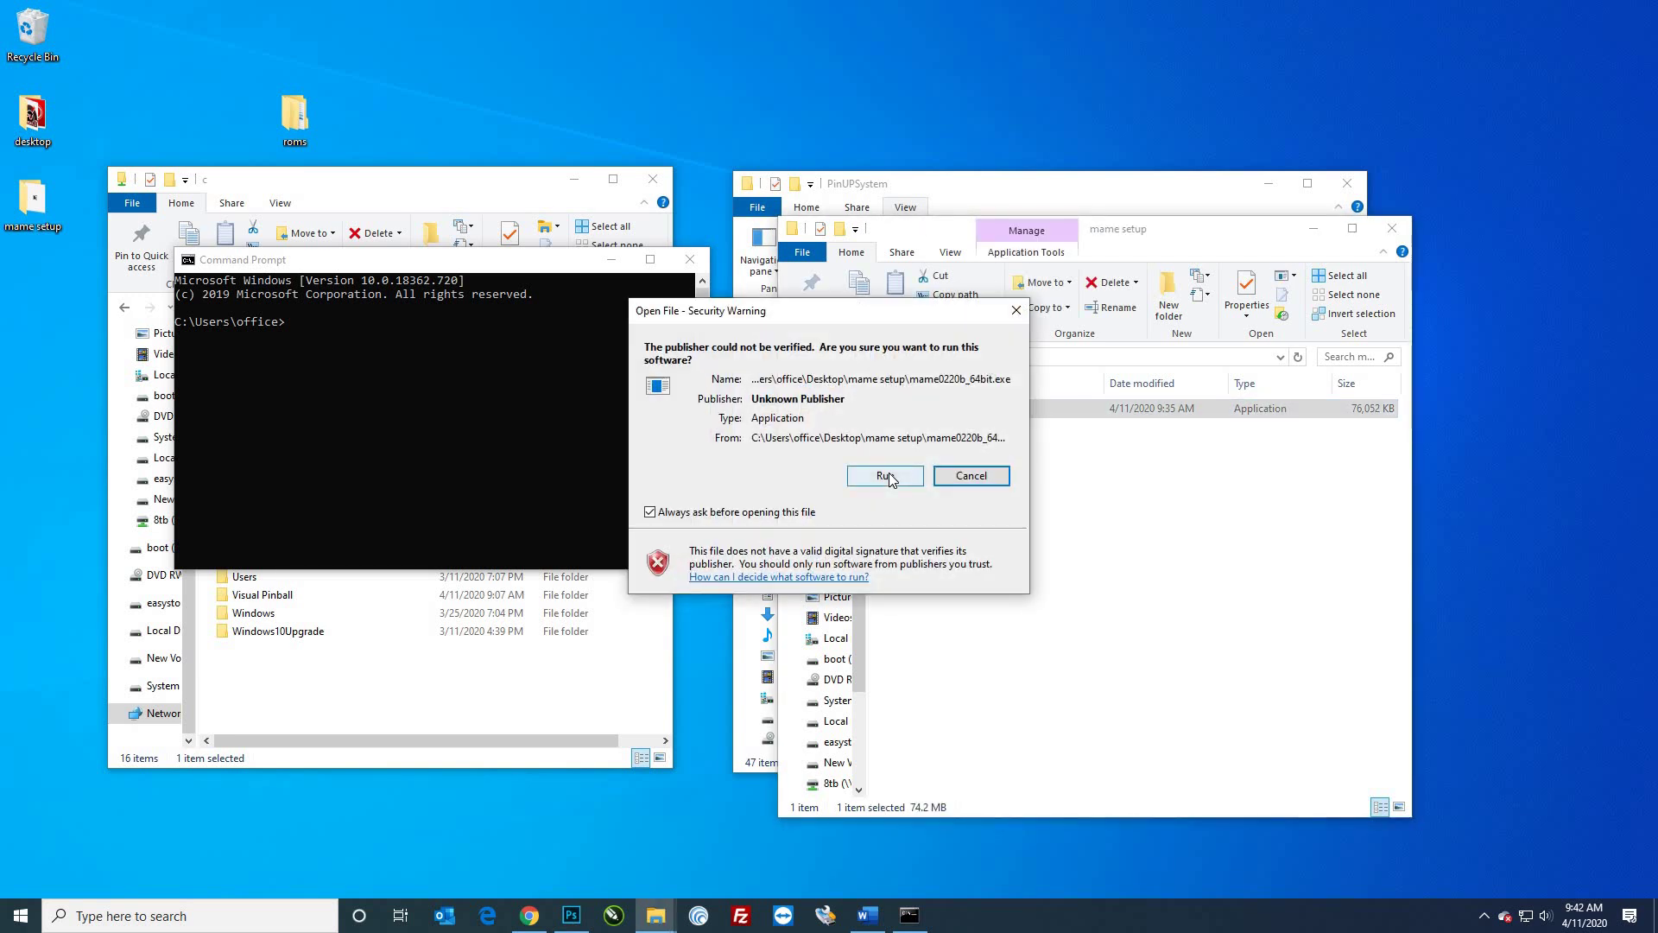
{"action": "left_click", "coordinate": [889, 474]}
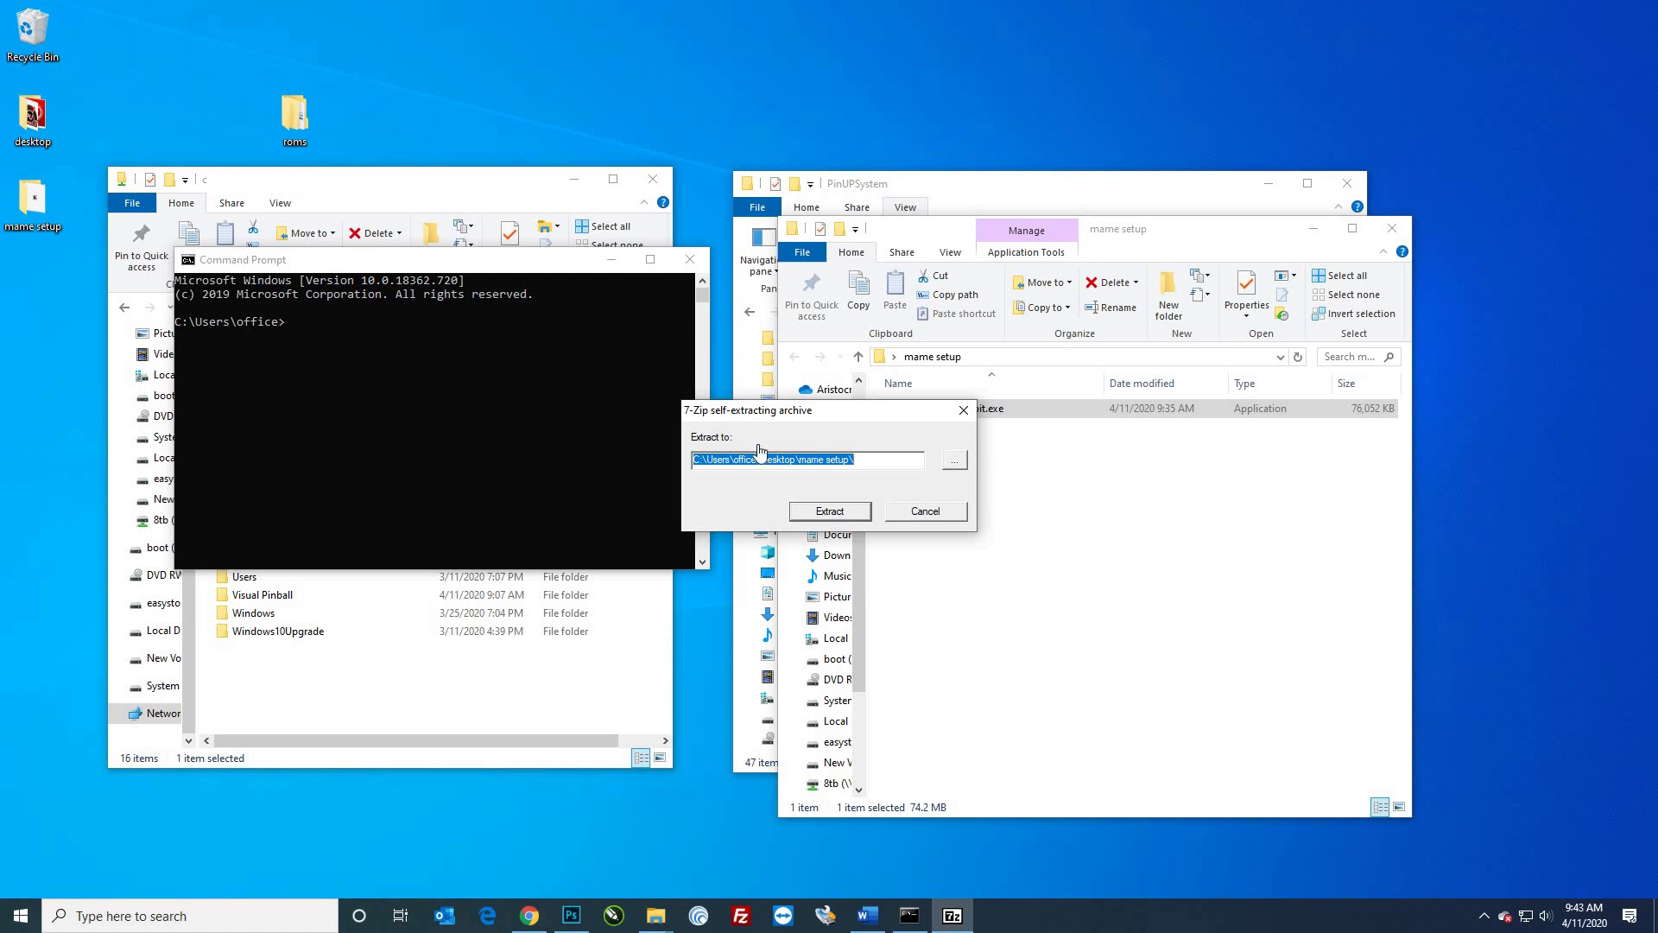
Step: In the extraction folder picker, create a new Arcade folder on Local Disk (C:)
{"action": "key", "text": "Tab"}
{"action": "key", "text": "Return"}
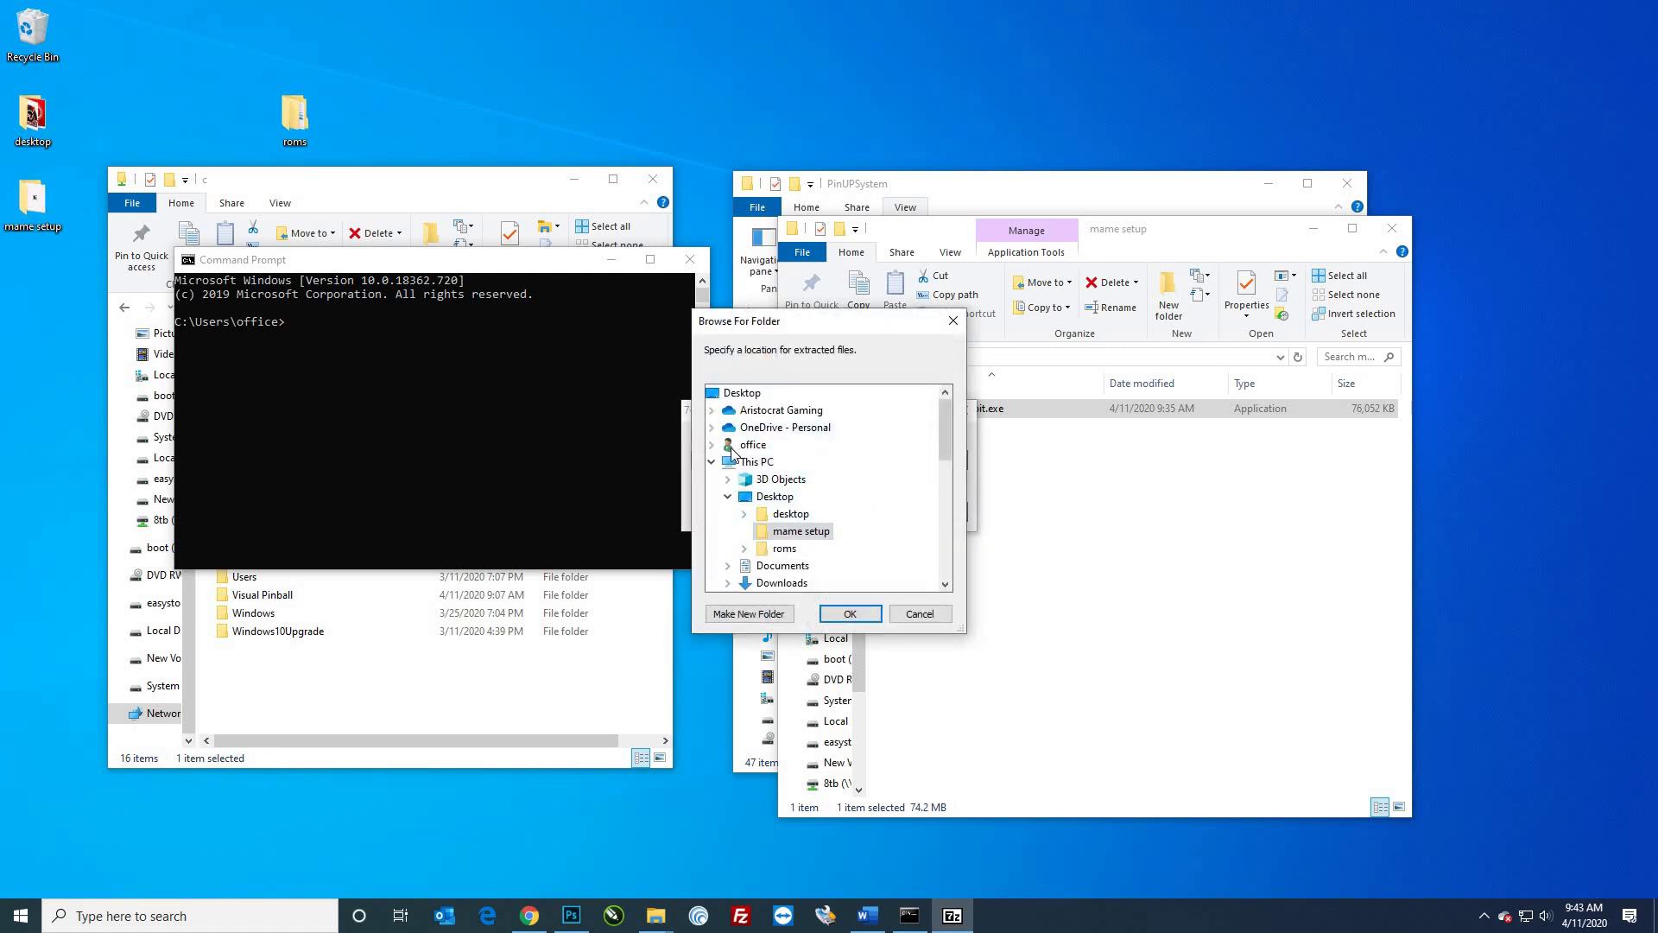
{"action": "scroll", "coordinate": [731, 449], "scroll_direction": "down", "scroll_amount": 5}
{"action": "scroll", "coordinate": [760, 449], "scroll_direction": "up", "scroll_amount": 1}
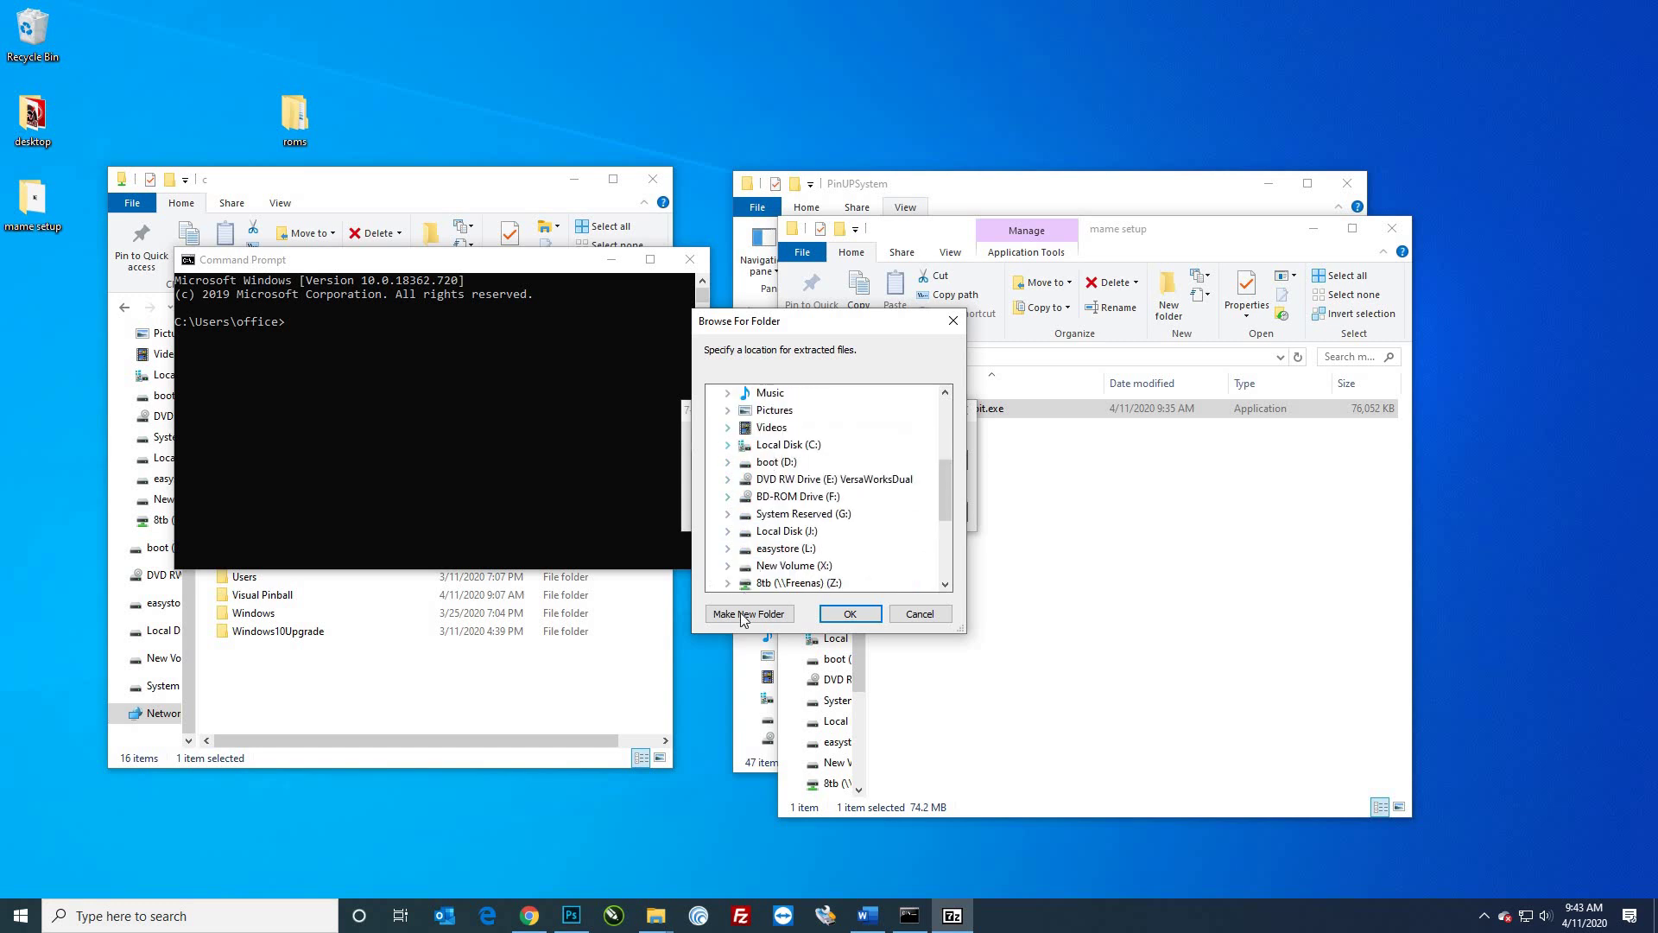
{"action": "double_click", "coordinate": [788, 444]}
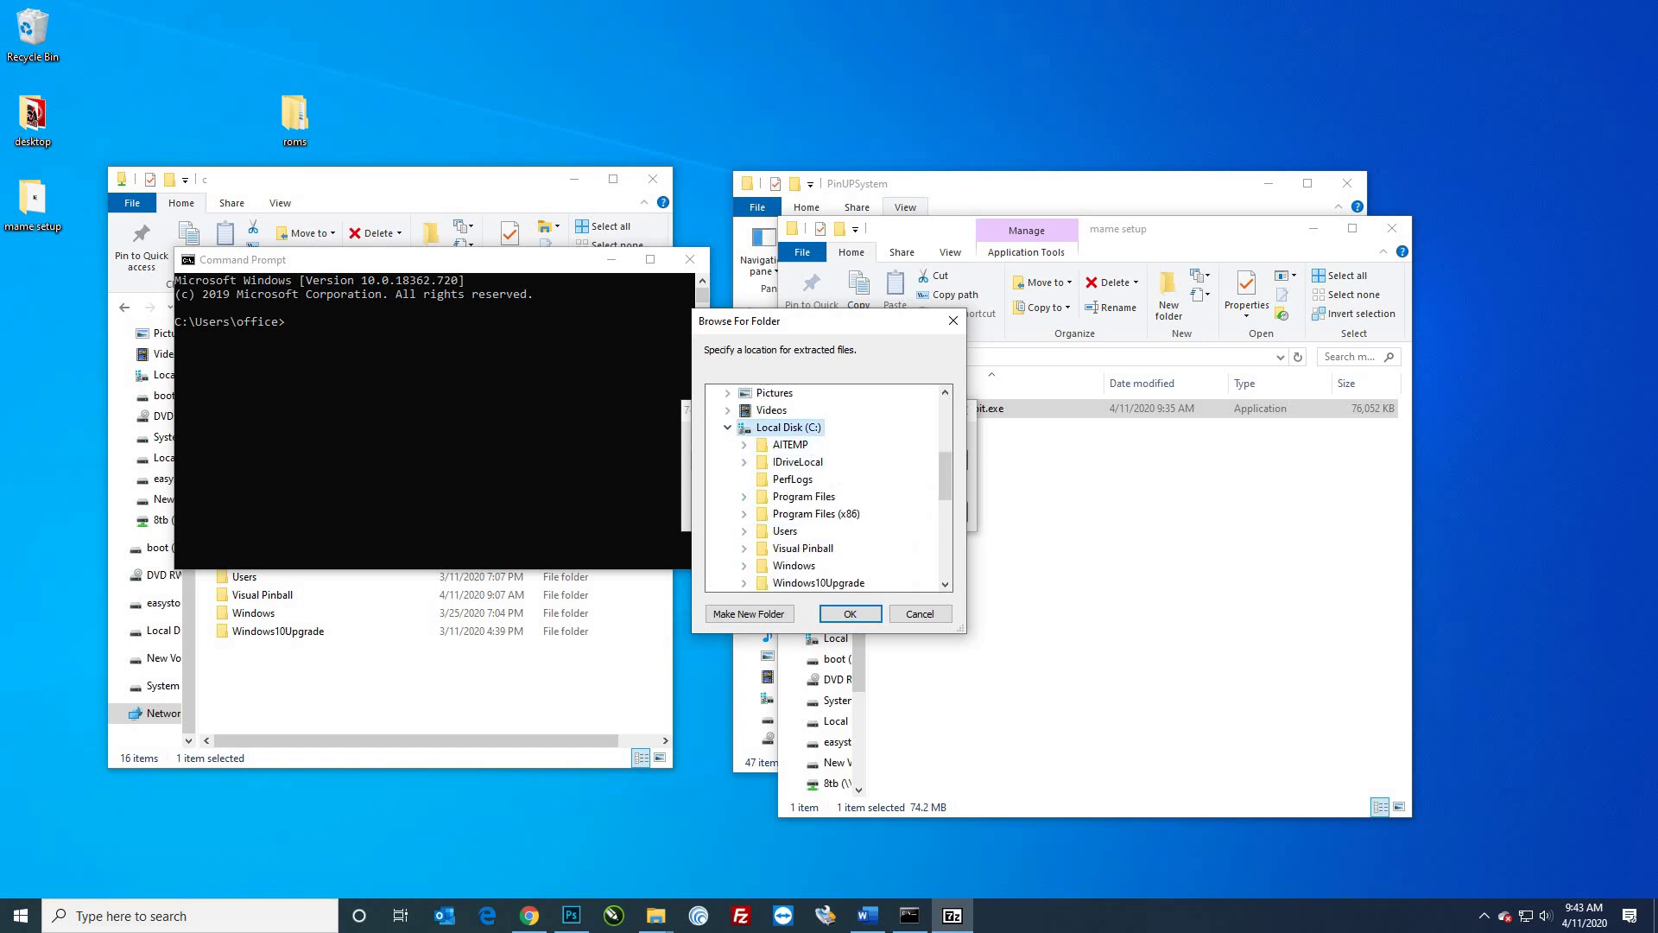
{"action": "key", "text": "alt+m"}
{"action": "type", "text": "Arcade"}
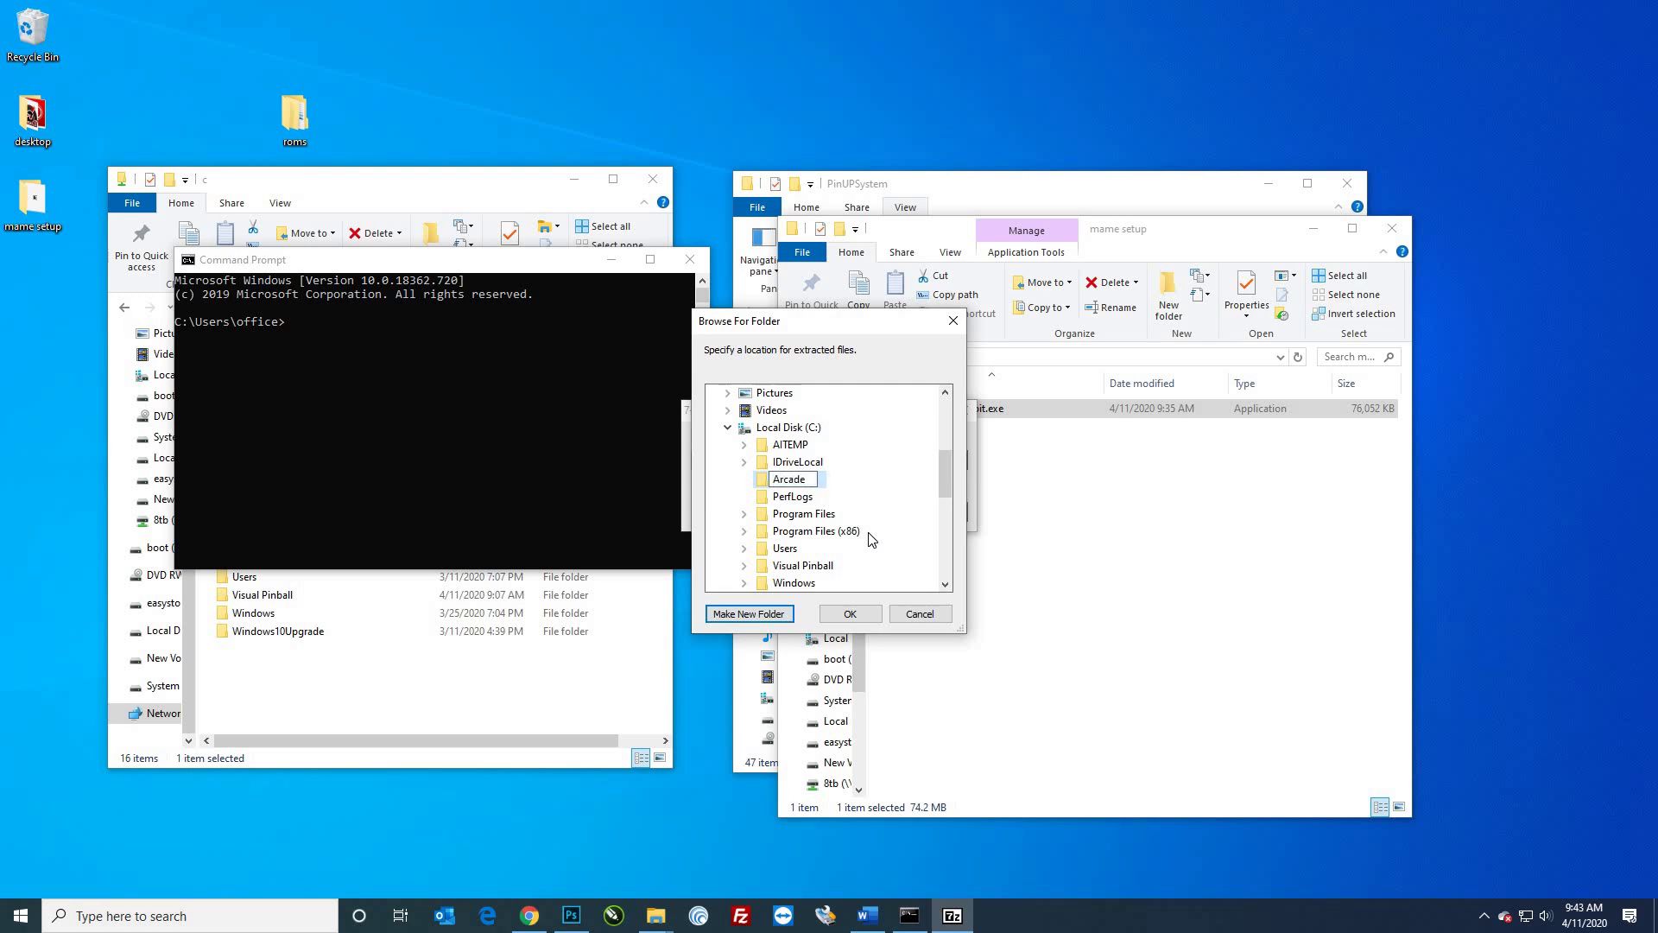
{"action": "key", "text": "Return"}
{"action": "key", "text": "Return"}
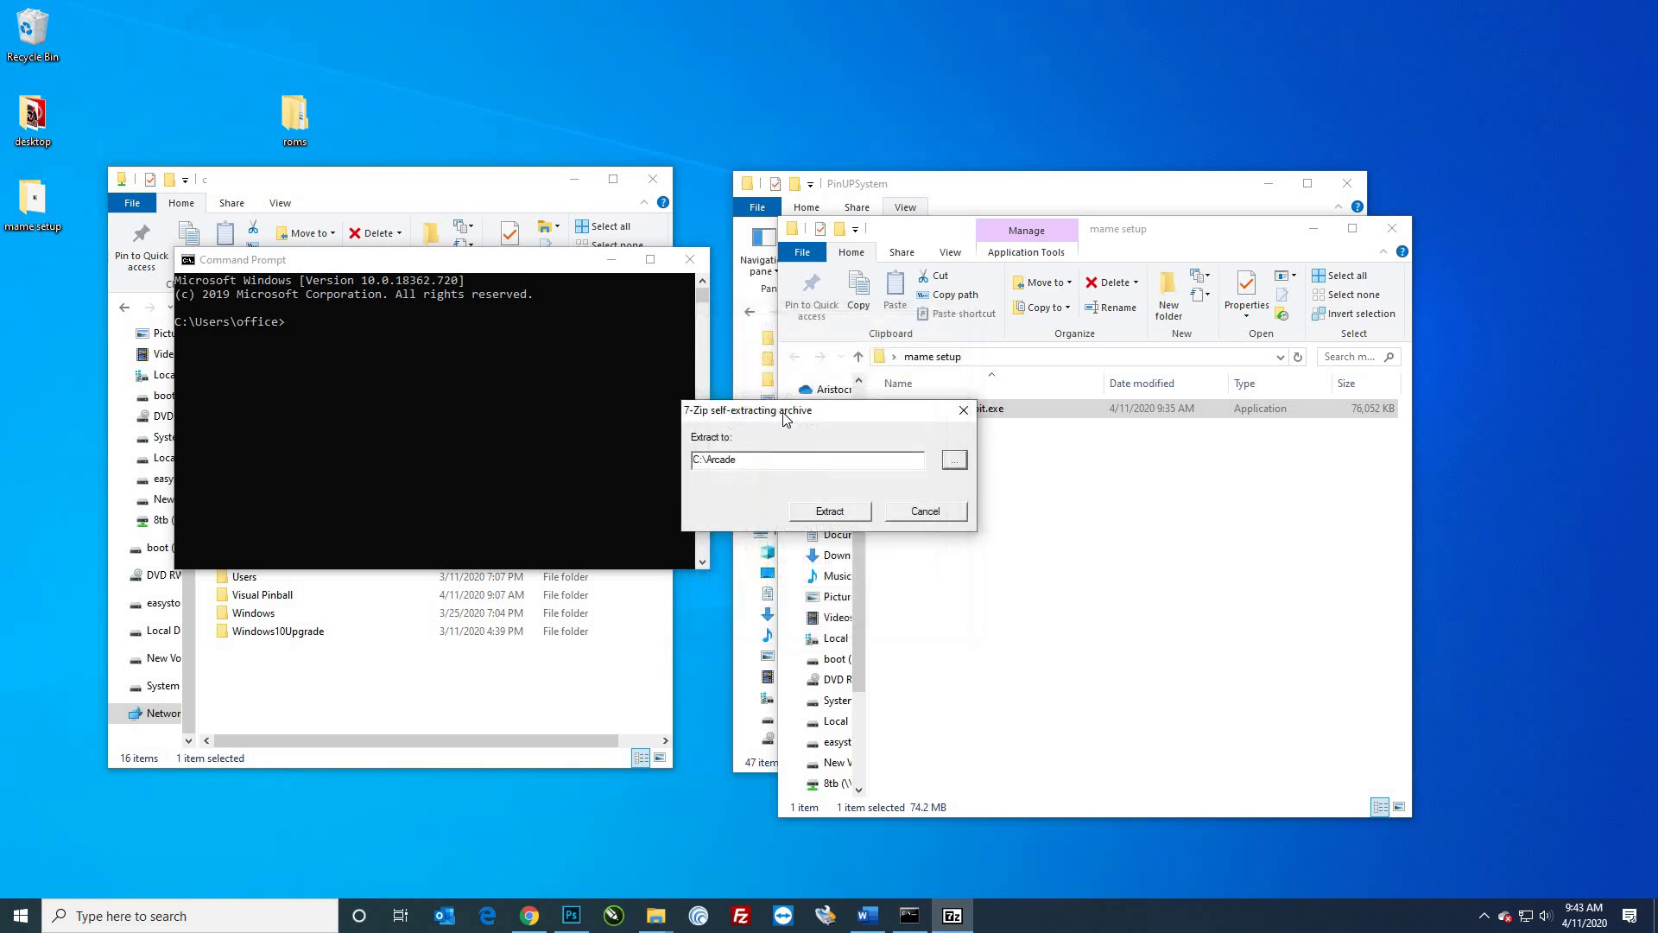
Step: Create an Emulators folder inside C:\Arcade
{"action": "left_click", "coordinate": [775, 499]}
{"action": "key", "text": "Tab"}
{"action": "key", "text": "space"}
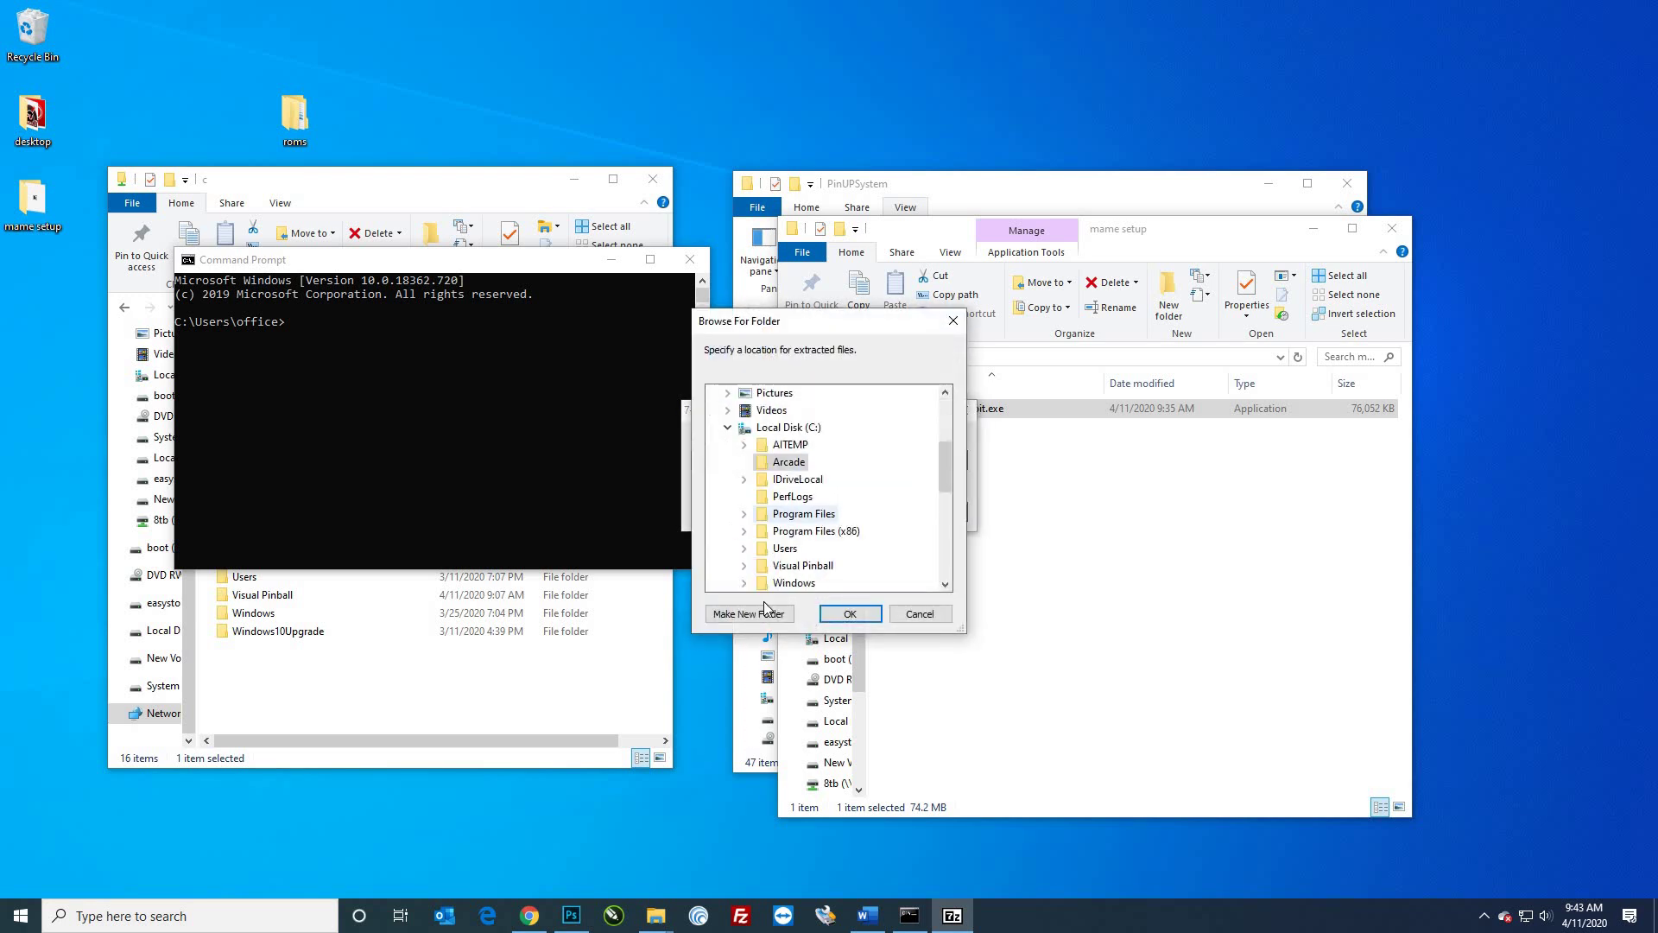
{"action": "key", "text": "alt+m"}
{"action": "type", "text": "Emulators"}
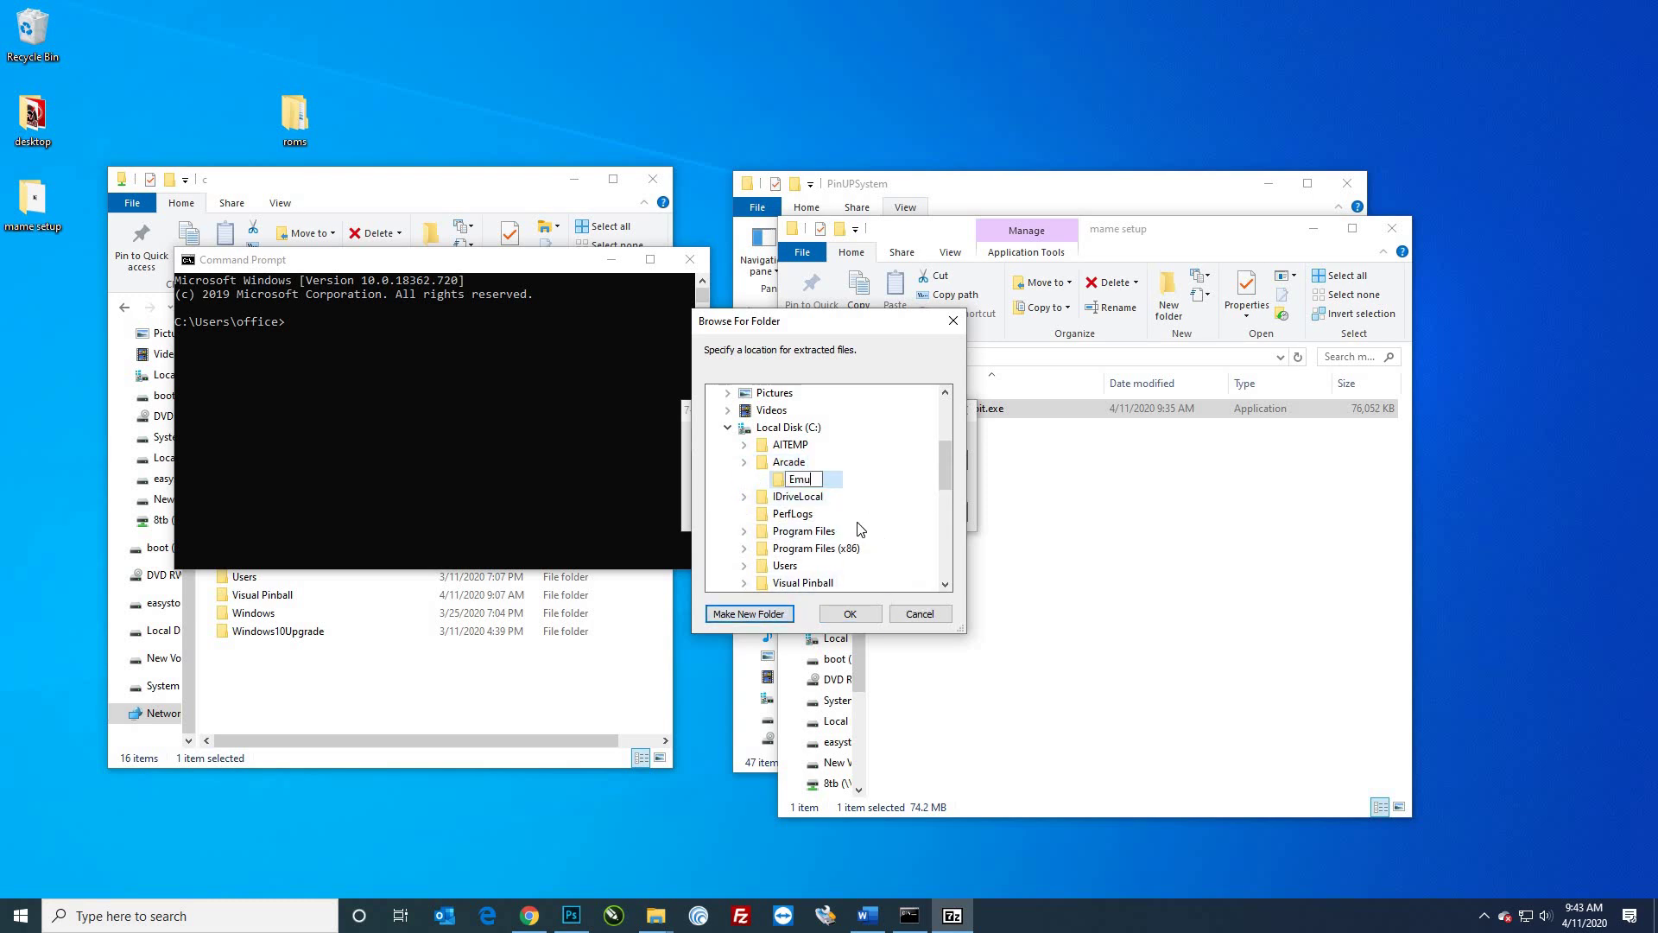
{"action": "key", "text": "Return"}
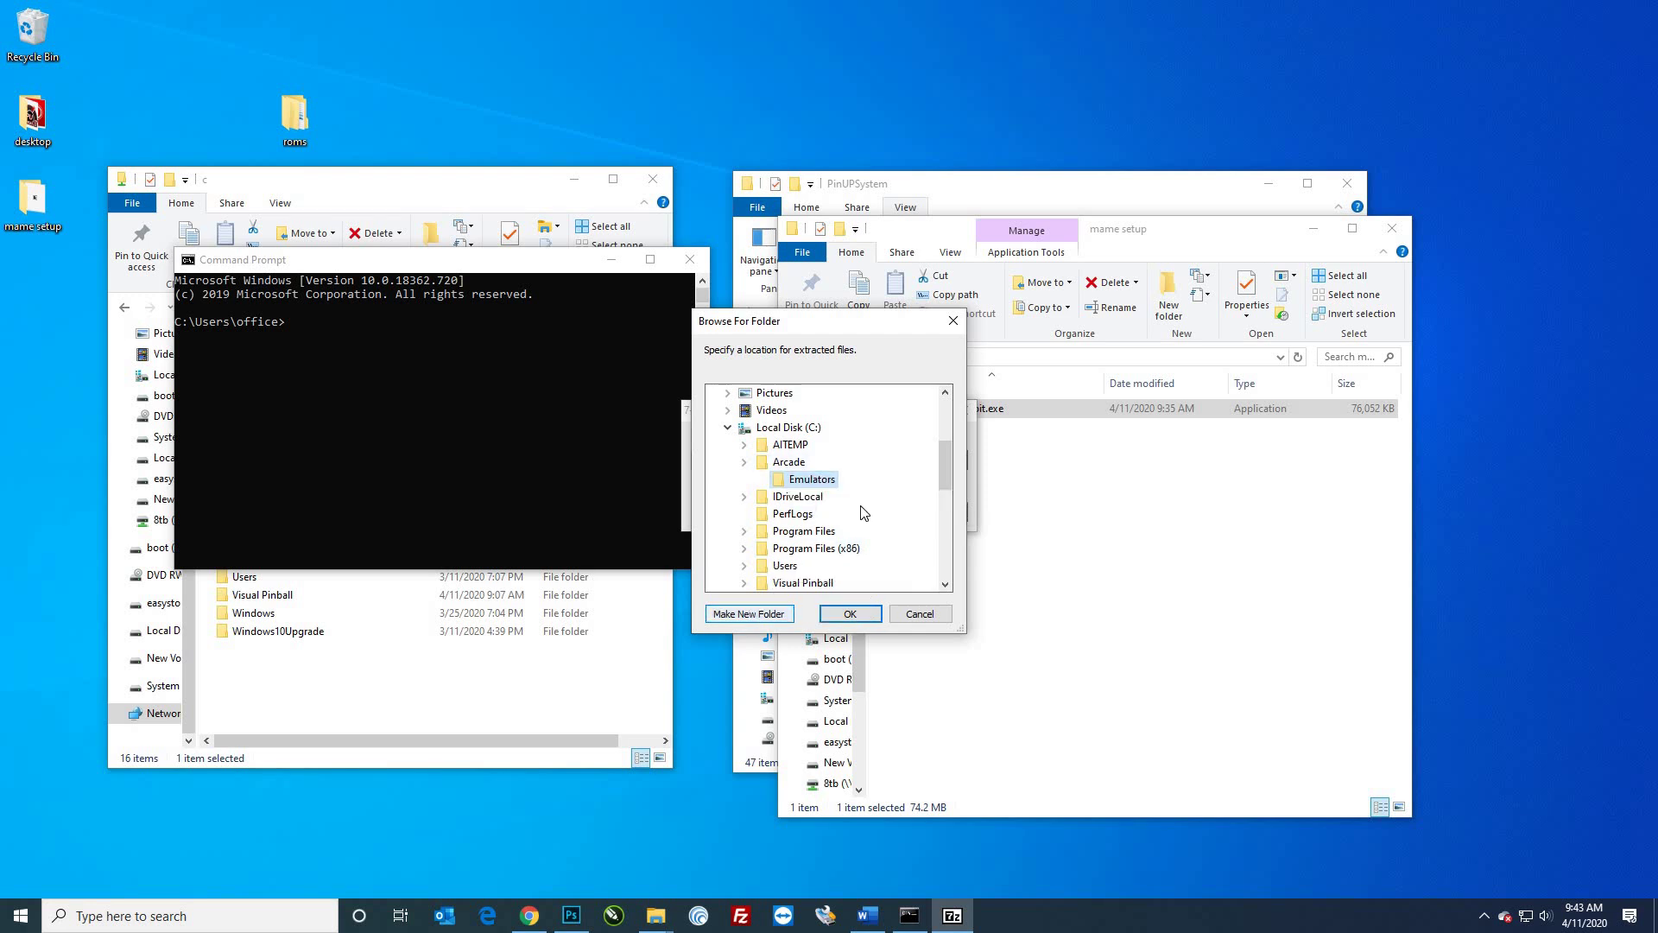
Step: Add a Mame folder under Emulators and extract MAME into C:\Arcade\Emulators\Mame
{"action": "key", "text": "alt+m"}
{"action": "left_click", "coordinate": [894, 499]}
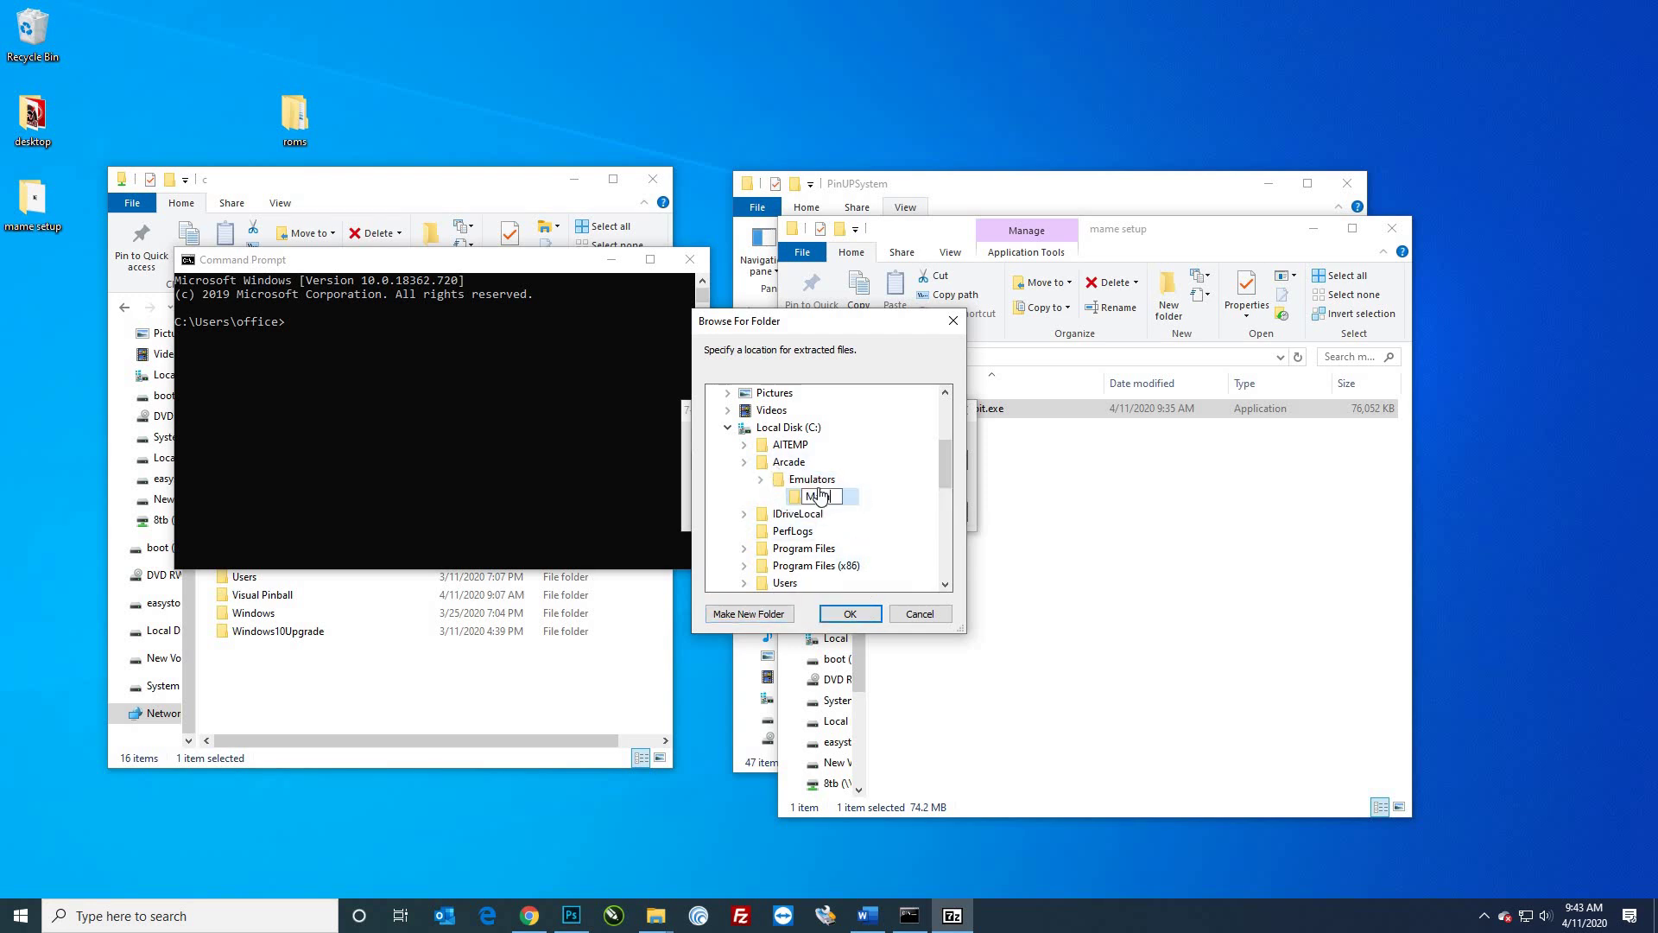
{"action": "left_click", "coordinate": [816, 499]}
{"action": "type", "text": "Mame"}
{"action": "key", "text": "Return"}
{"action": "key", "text": "Return"}
{"action": "left_click", "coordinate": [831, 510]}
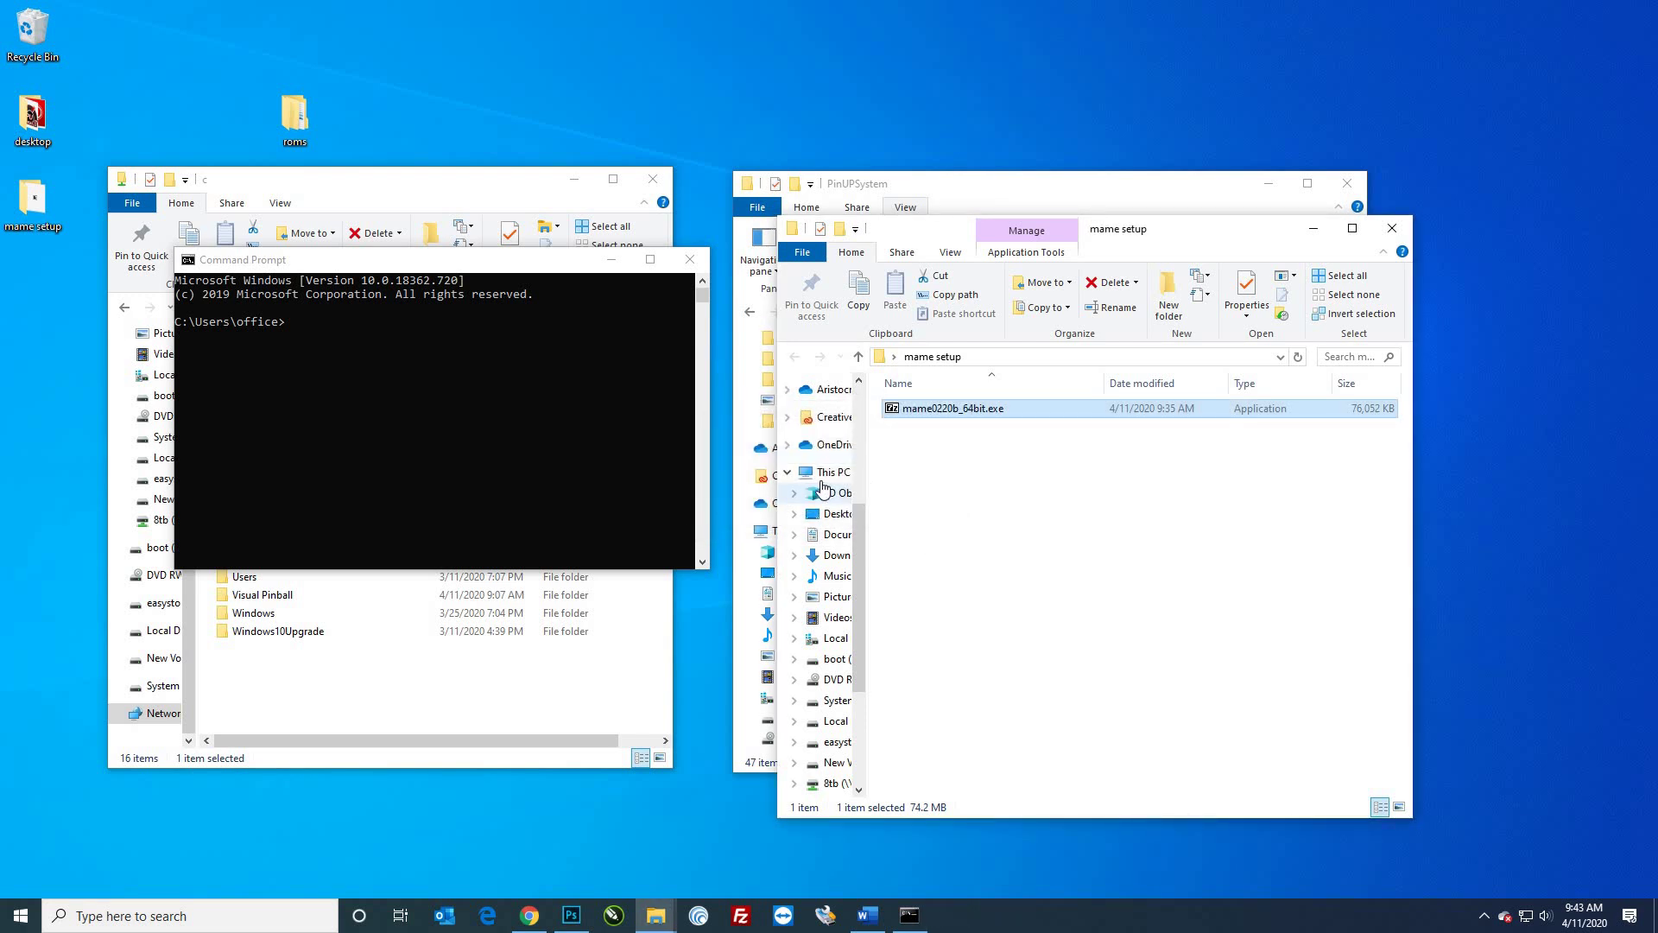
Step: Browse to C:\Arcade\Emulators\Mame to view the extracted files and show its full path
{"action": "left_click", "coordinate": [965, 451]}
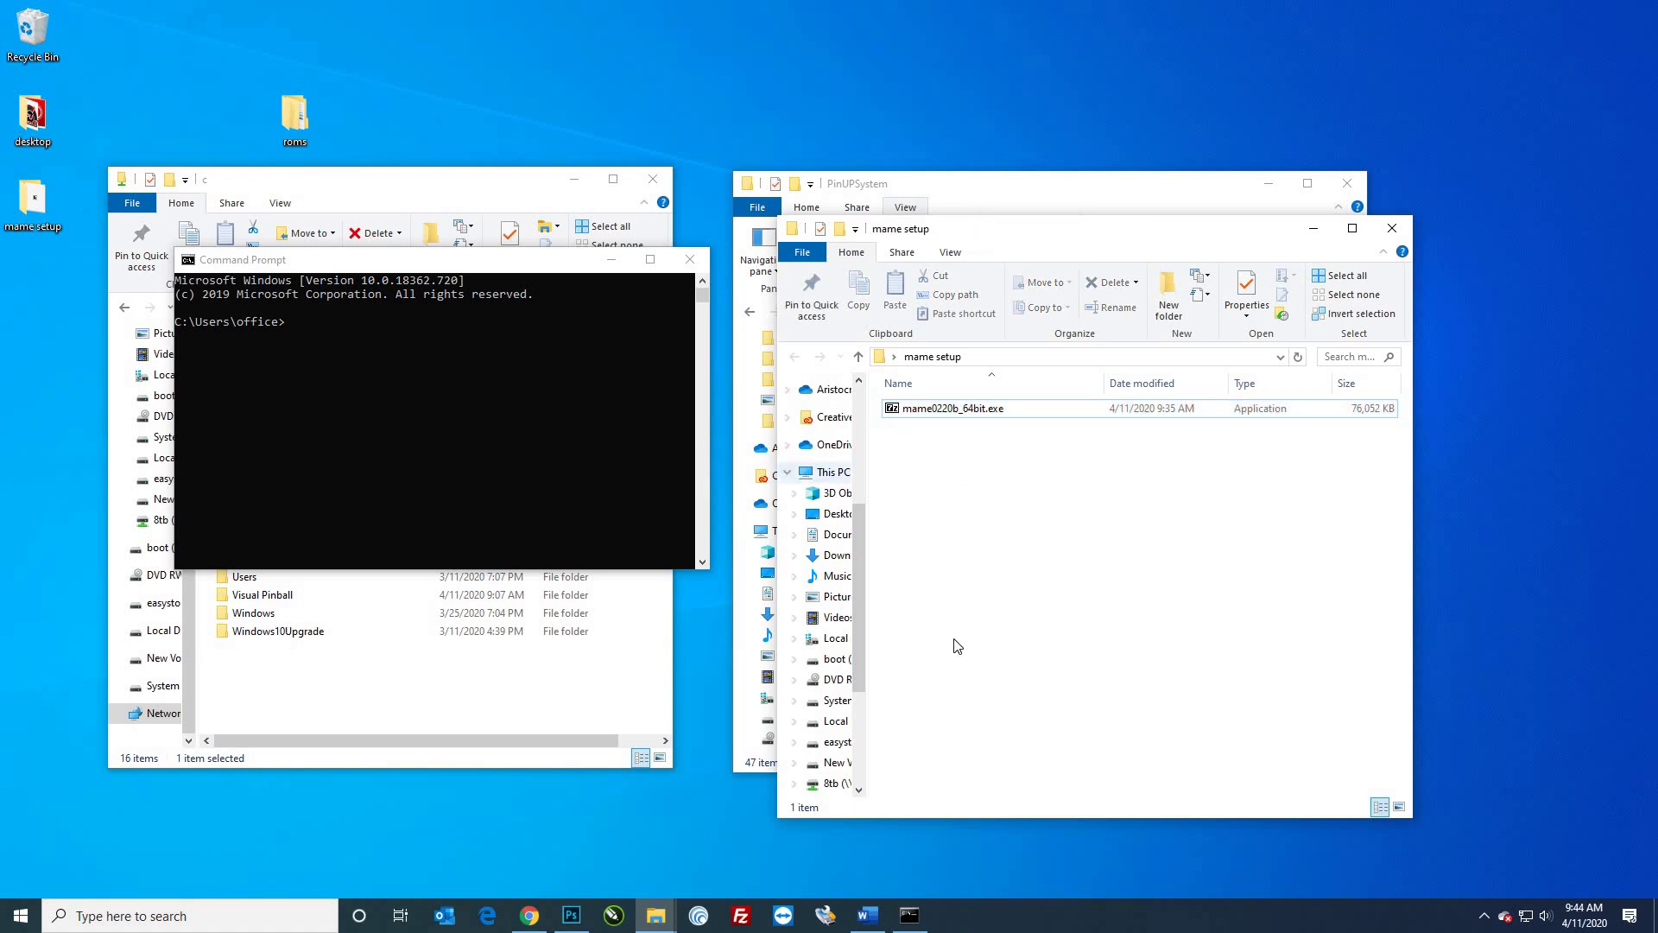
{"action": "left_click", "coordinate": [831, 471]}
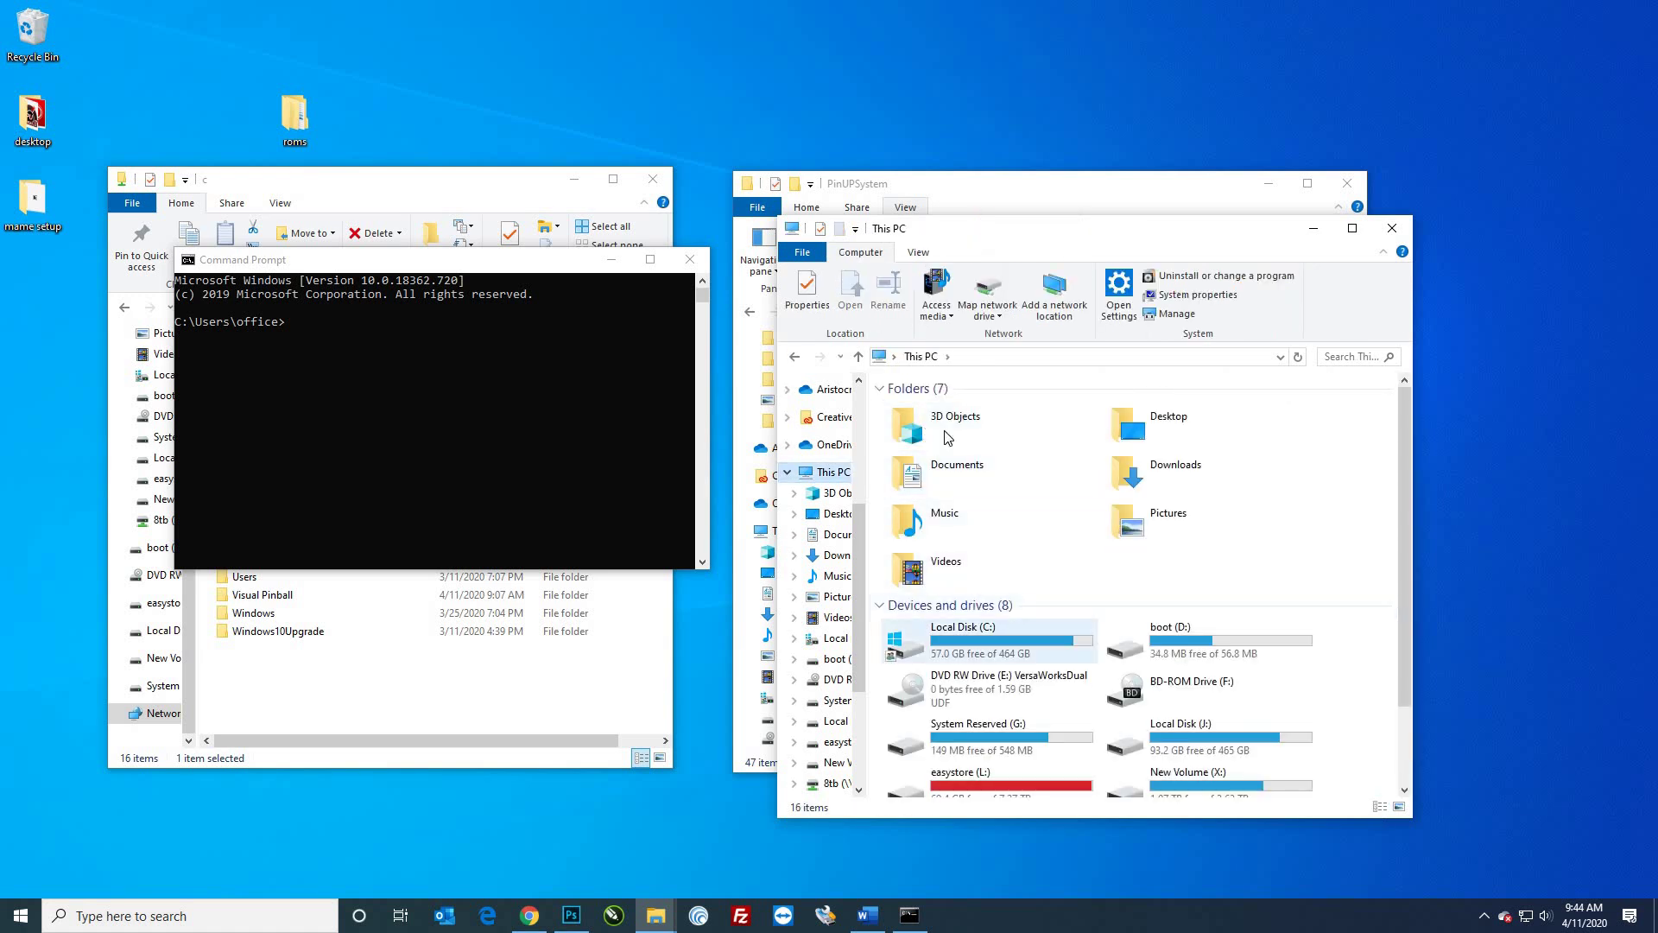
{"action": "key", "text": "Return"}
{"action": "double_click", "coordinate": [938, 425]}
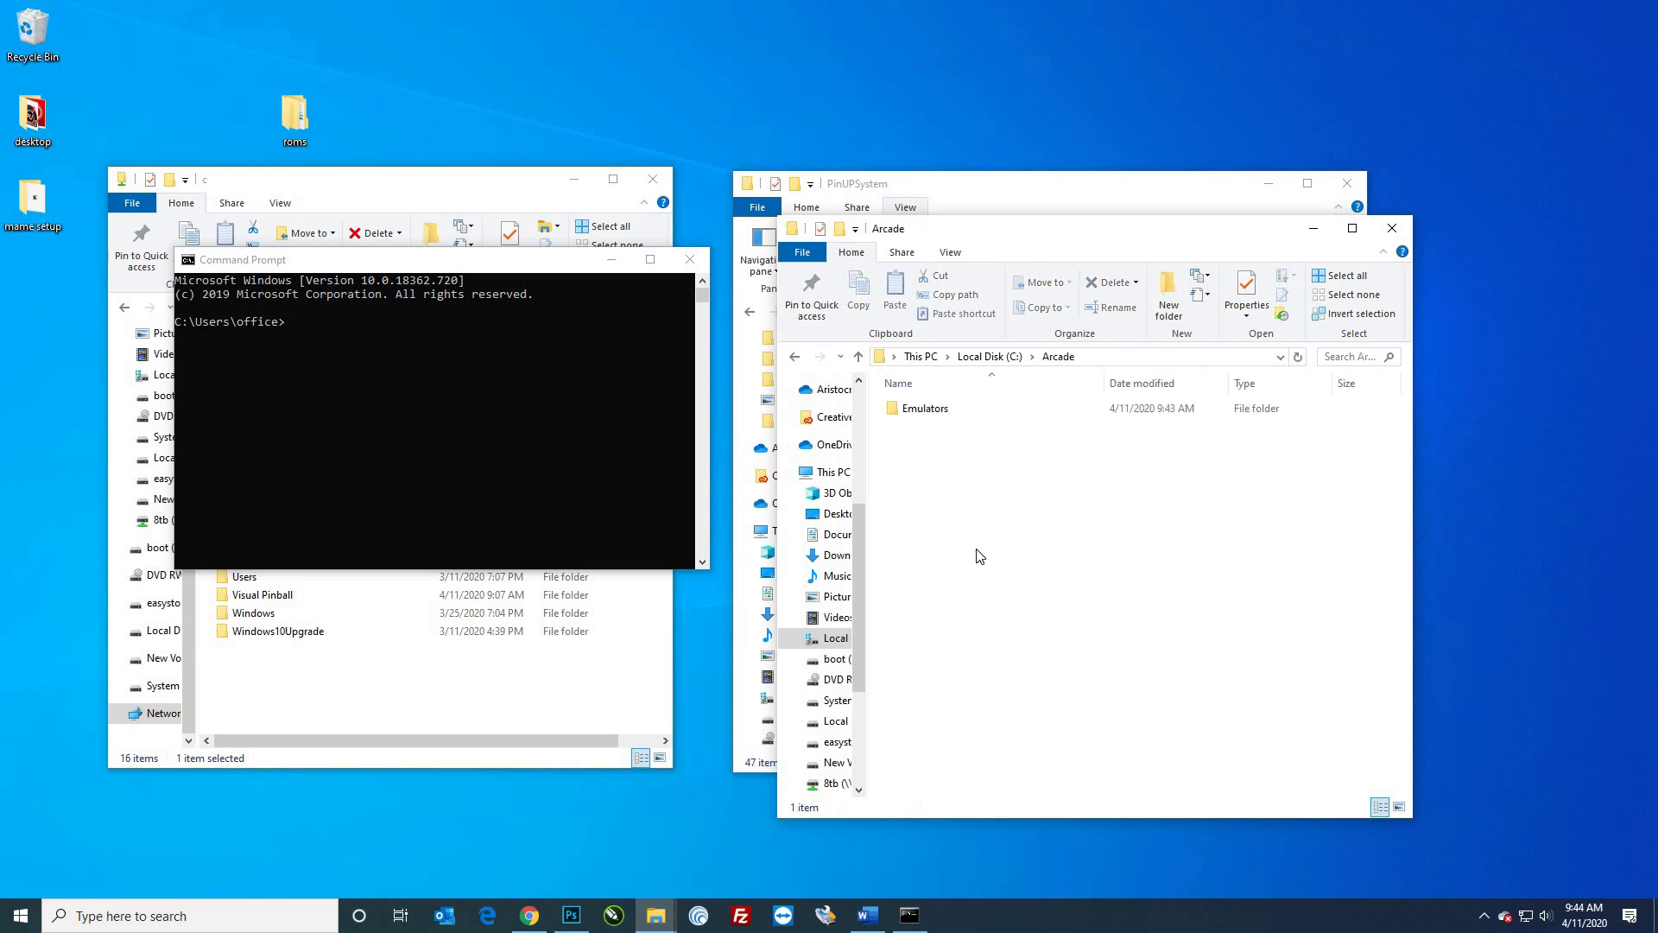
{"action": "key", "text": "Return"}
{"action": "key", "text": "Return"}
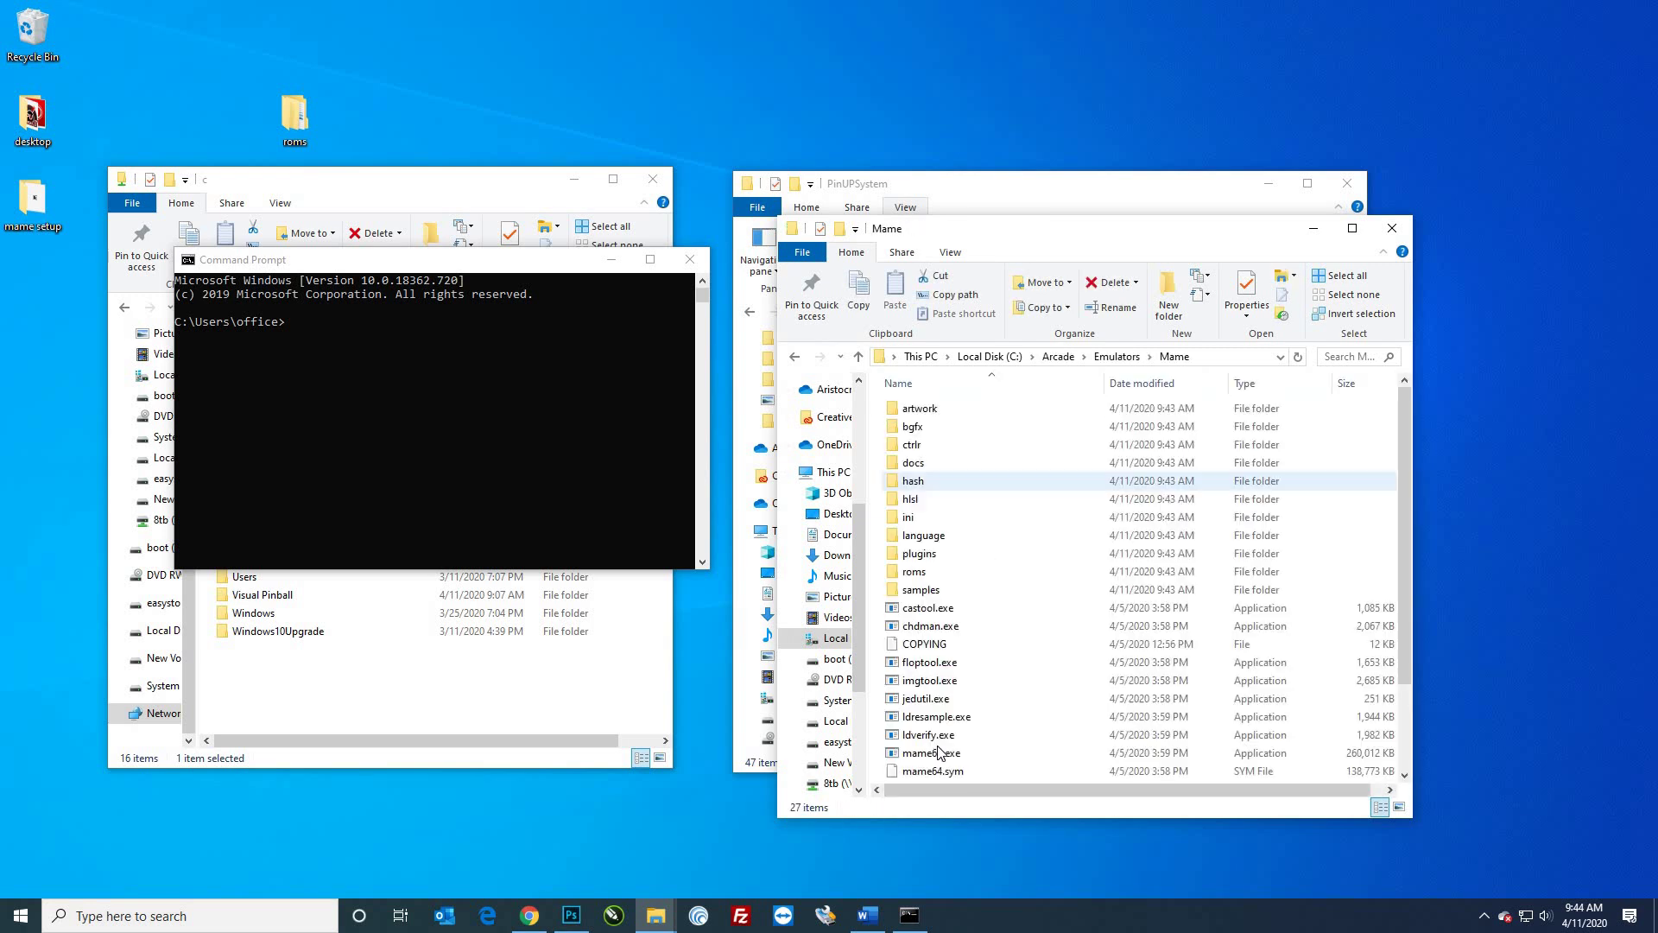
{"action": "scroll", "coordinate": [1014, 633], "scroll_direction": "down", "scroll_amount": 2}
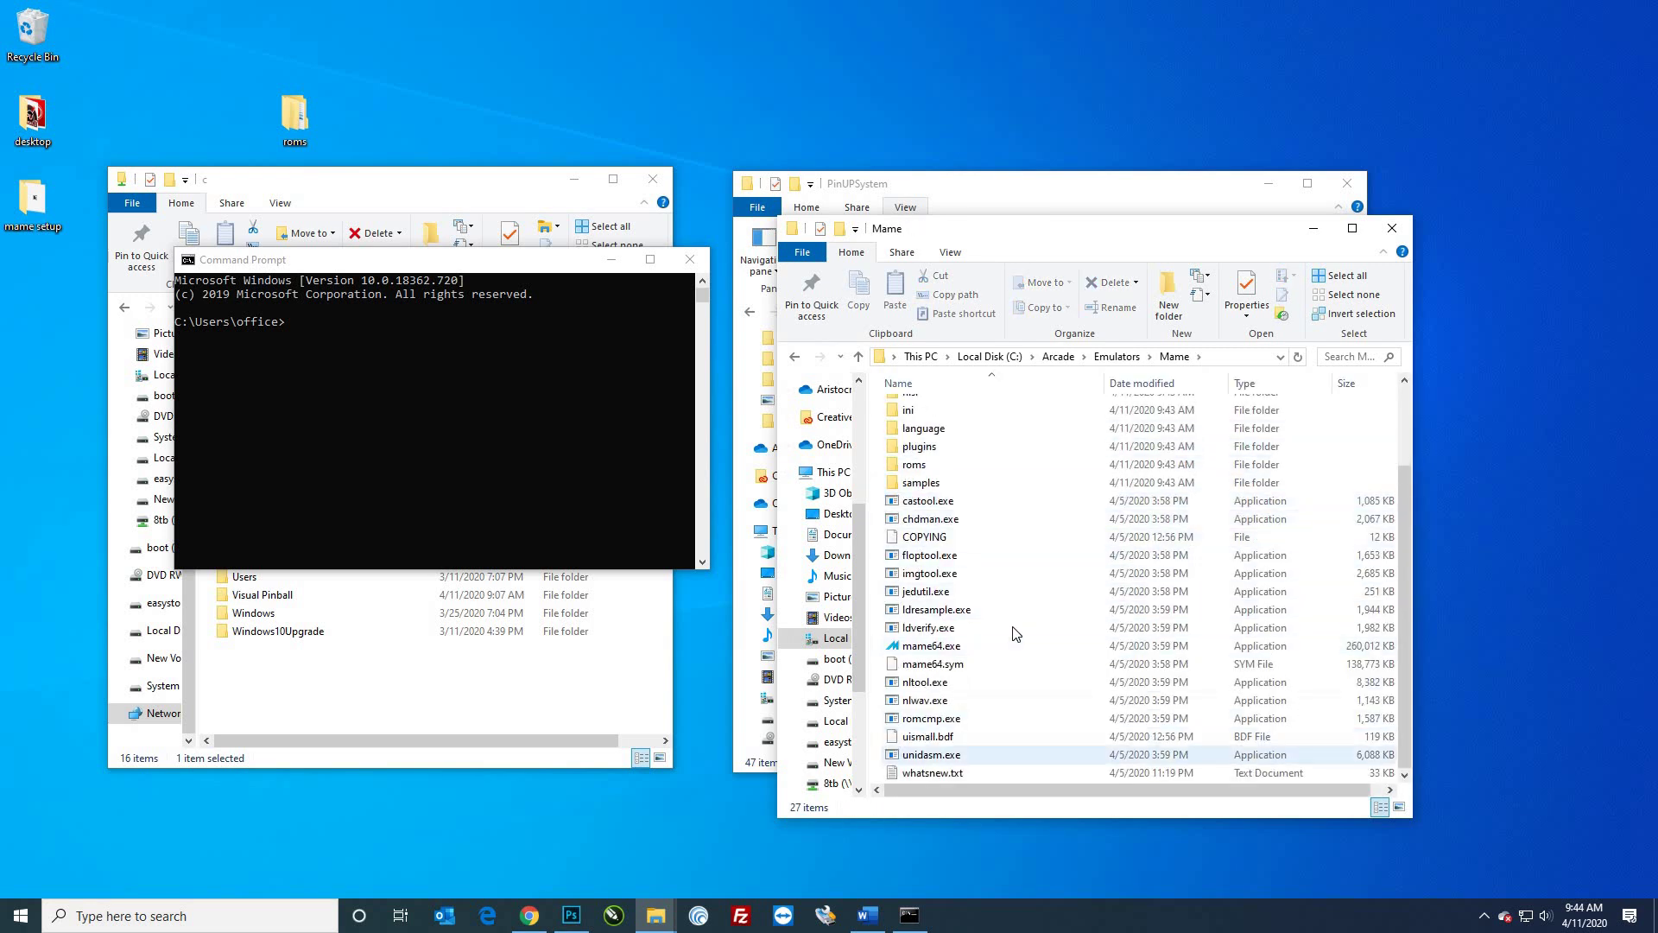
{"action": "scroll", "coordinate": [1014, 632], "scroll_direction": "up", "scroll_amount": 2}
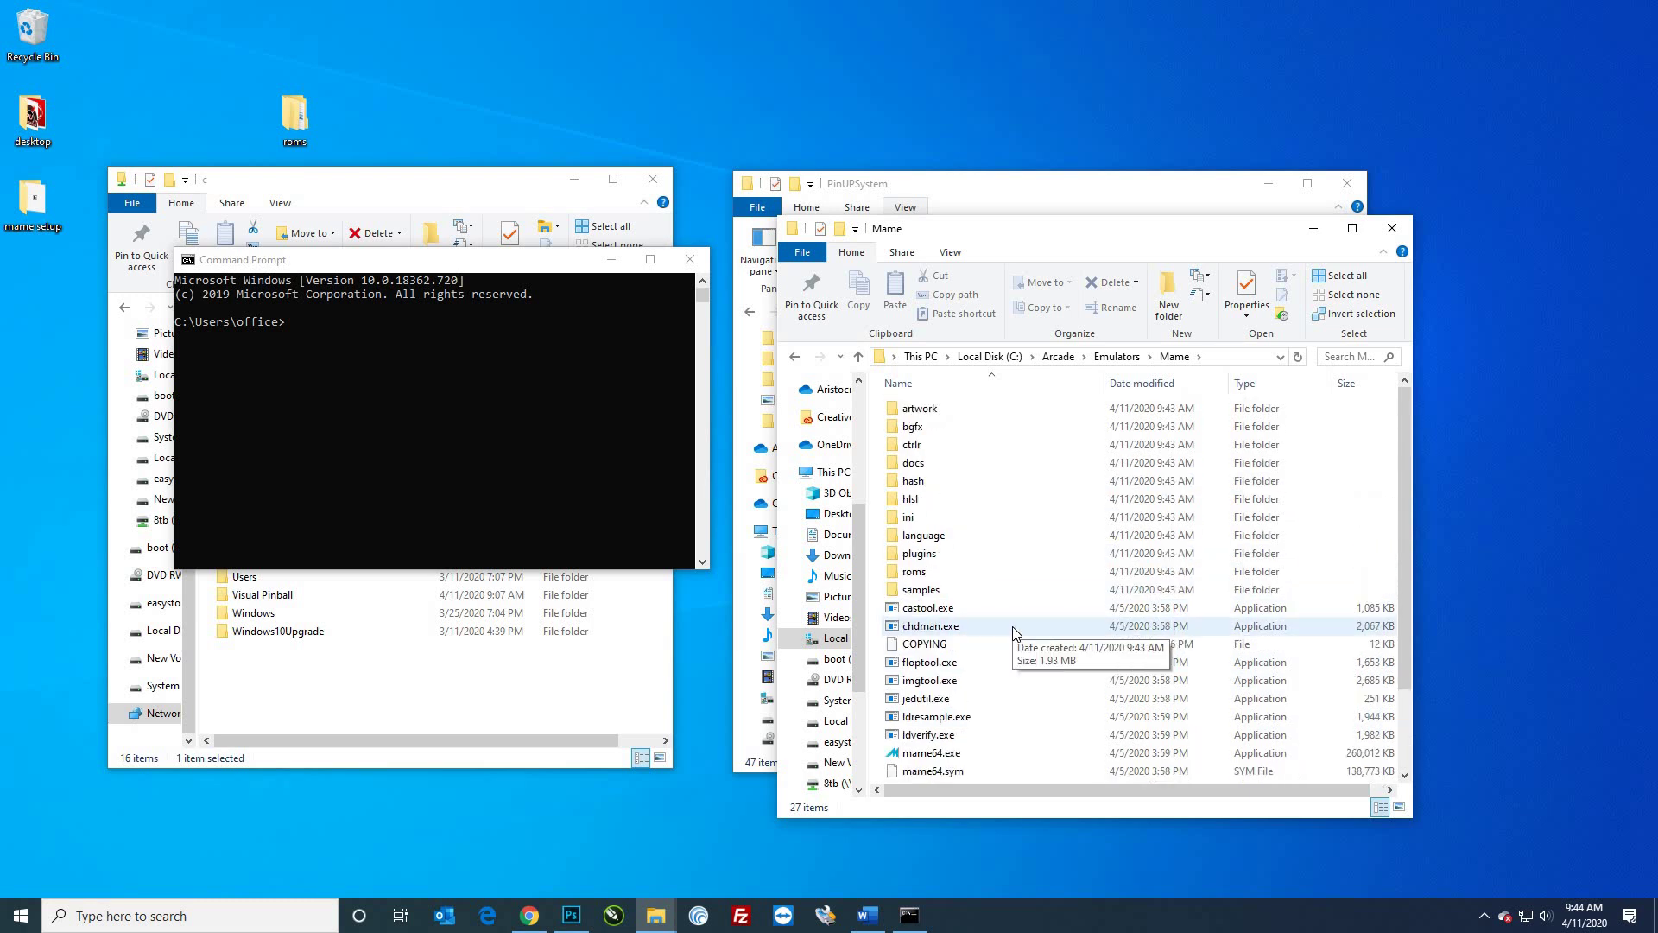
{"action": "scroll", "coordinate": [1014, 633], "scroll_direction": "down", "scroll_amount": 2}
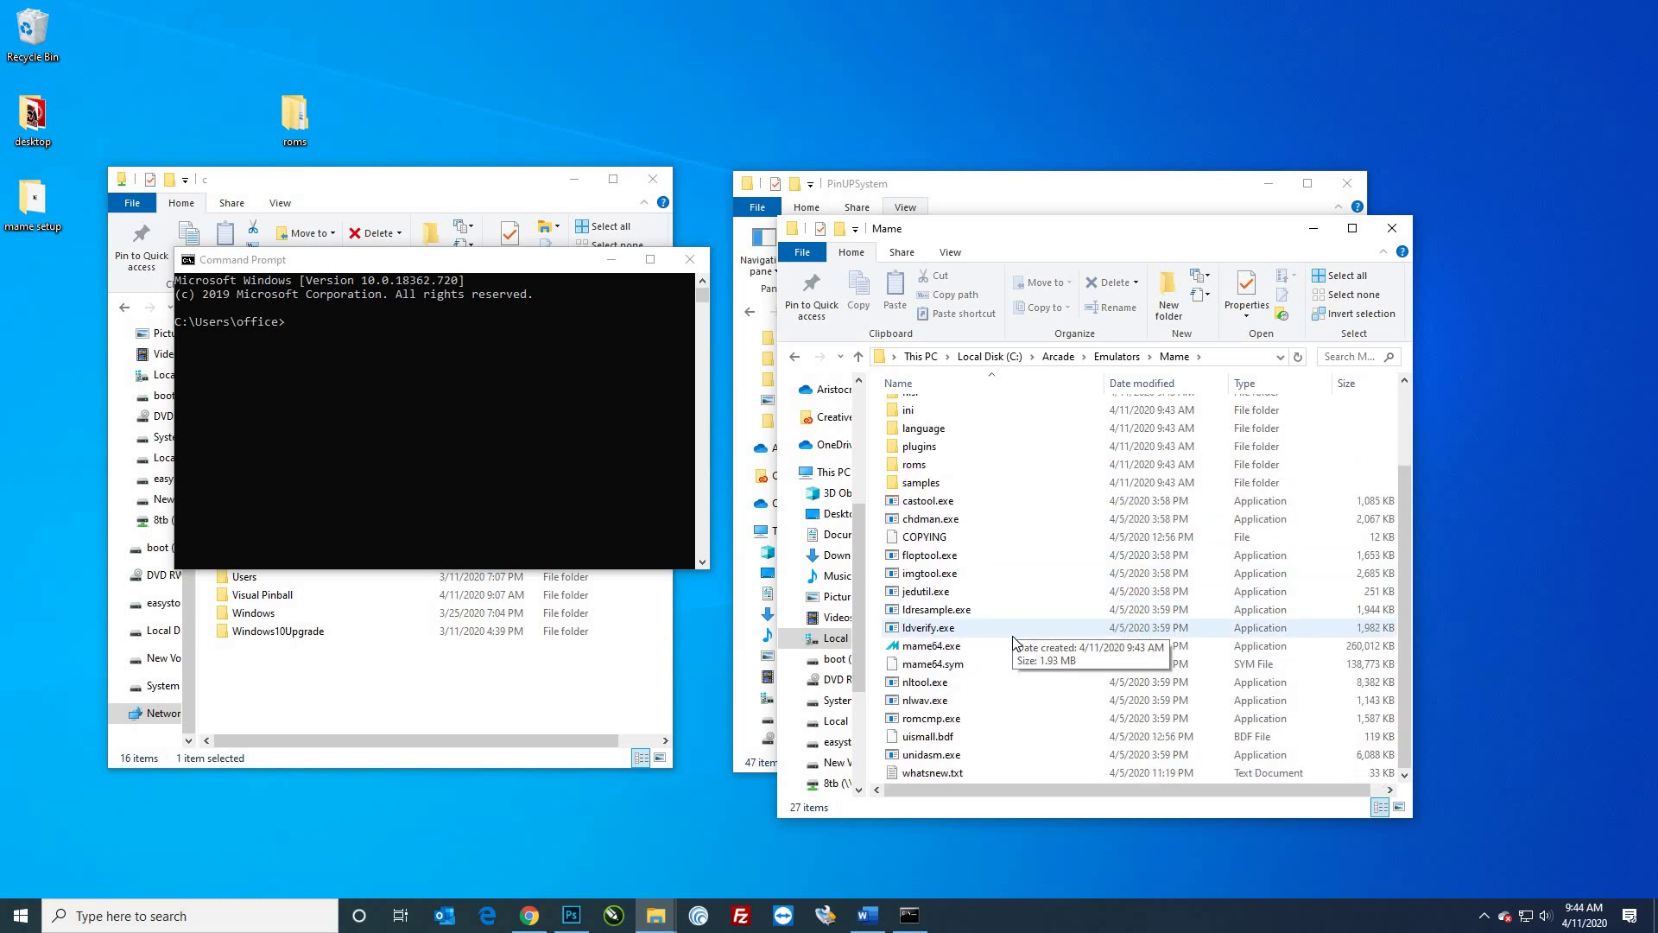
{"action": "scroll", "coordinate": [886, 542], "scroll_direction": "up", "scroll_amount": 2}
{"action": "scroll", "coordinate": [1014, 633], "scroll_direction": "down", "scroll_amount": 2}
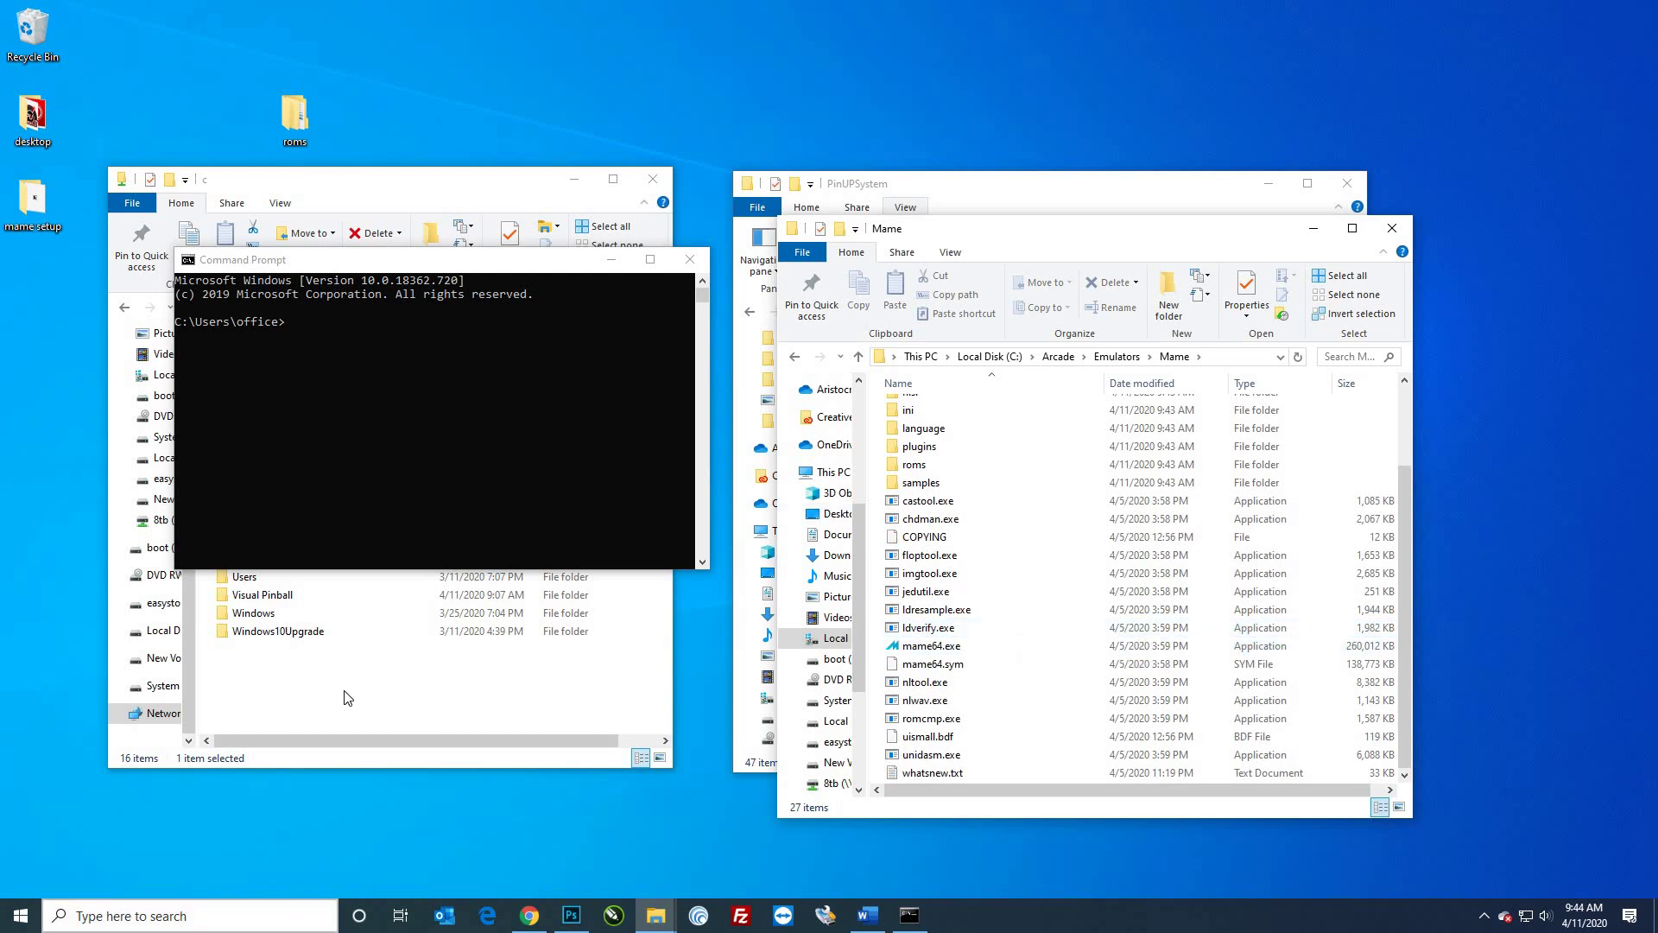
{"action": "left_click", "coordinate": [389, 335]}
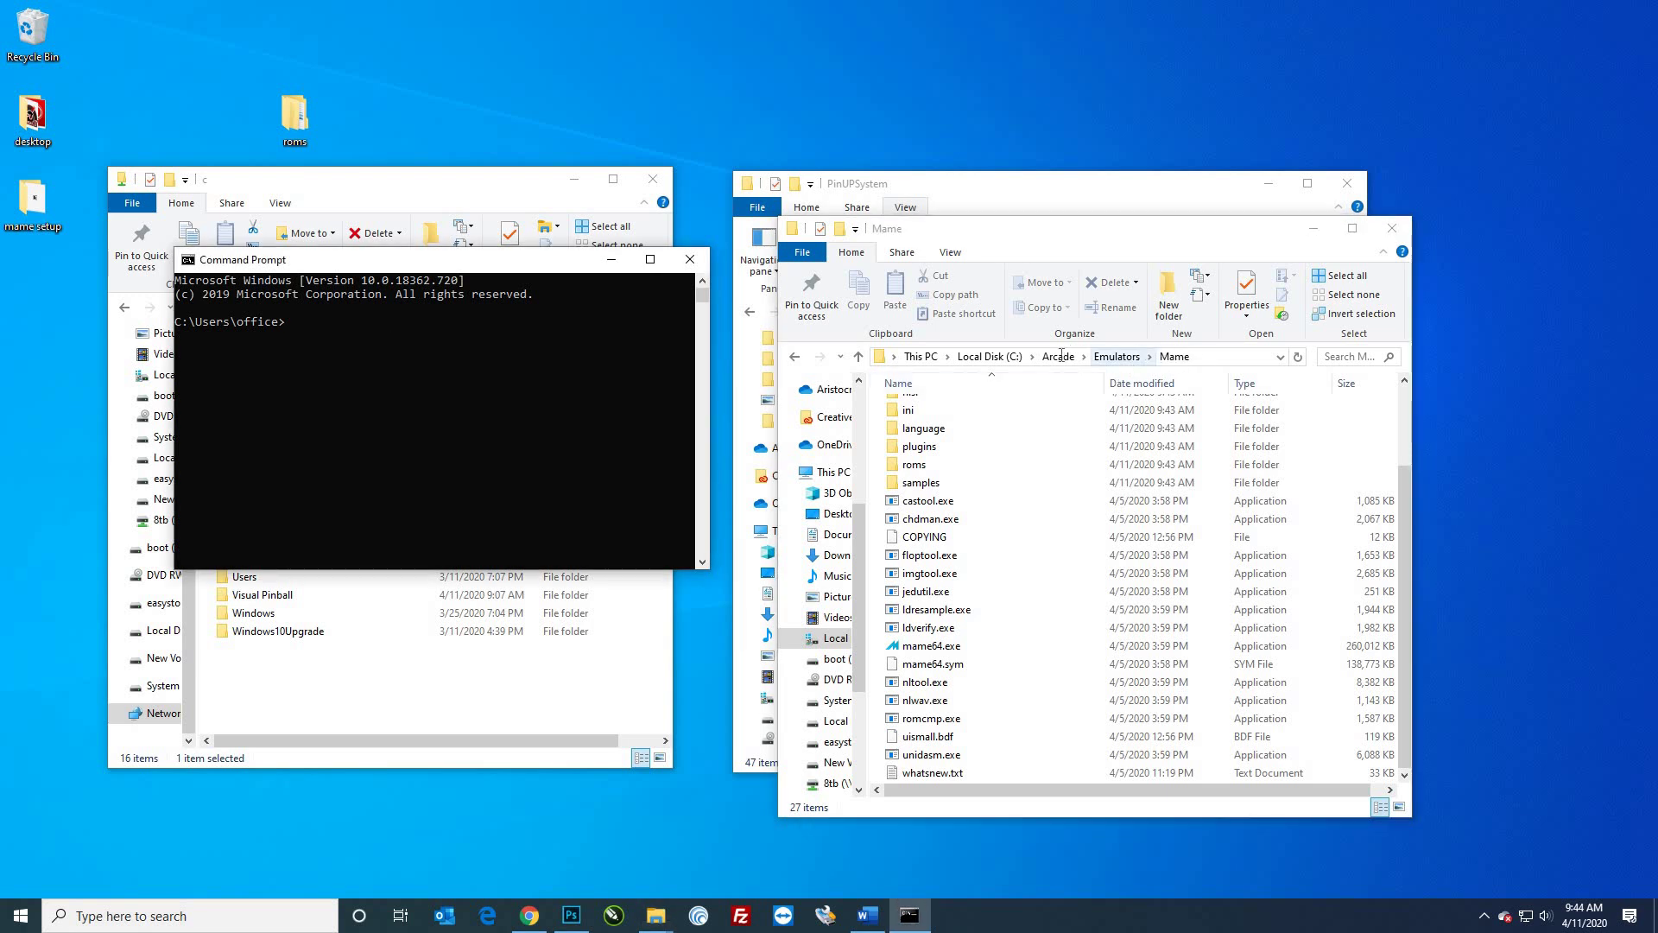
{"action": "left_click", "coordinate": [937, 355]}
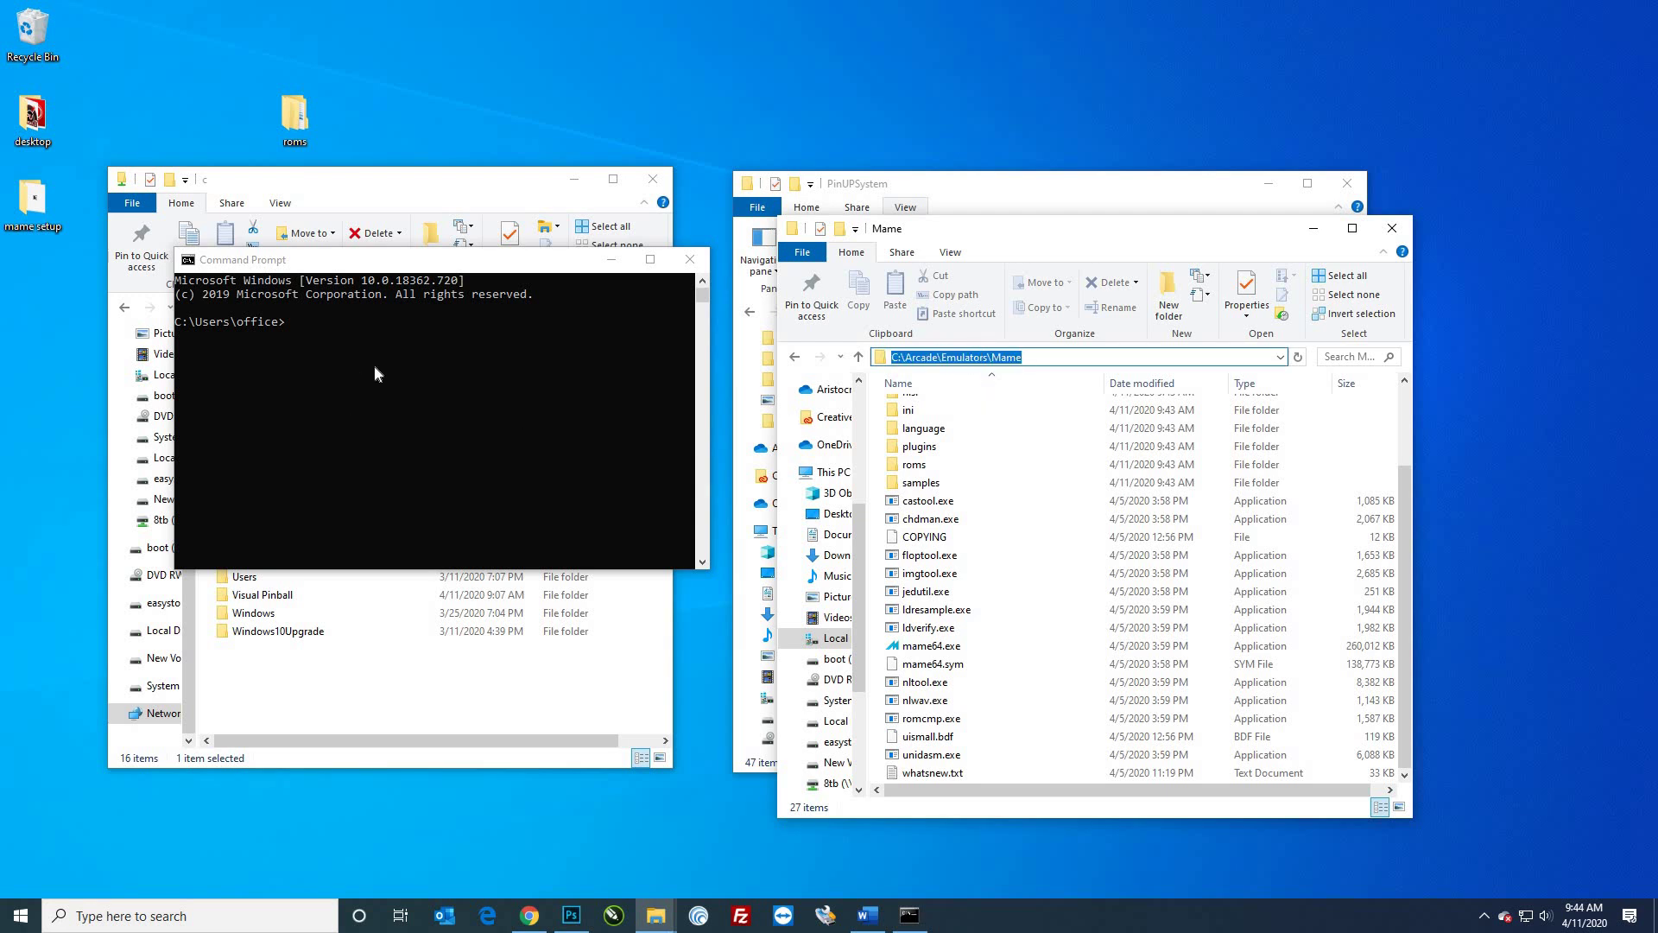
Step: Copy the Mame folder path and change Command Prompt into C:\Arcade\Emulators\Mame
{"action": "key", "text": "Menu"}
{"action": "key", "text": "Down"}
{"action": "key", "text": "Down"}
{"action": "key", "text": "Down"}
{"action": "key", "text": "Return"}
{"action": "left_click", "coordinate": [339, 330]}
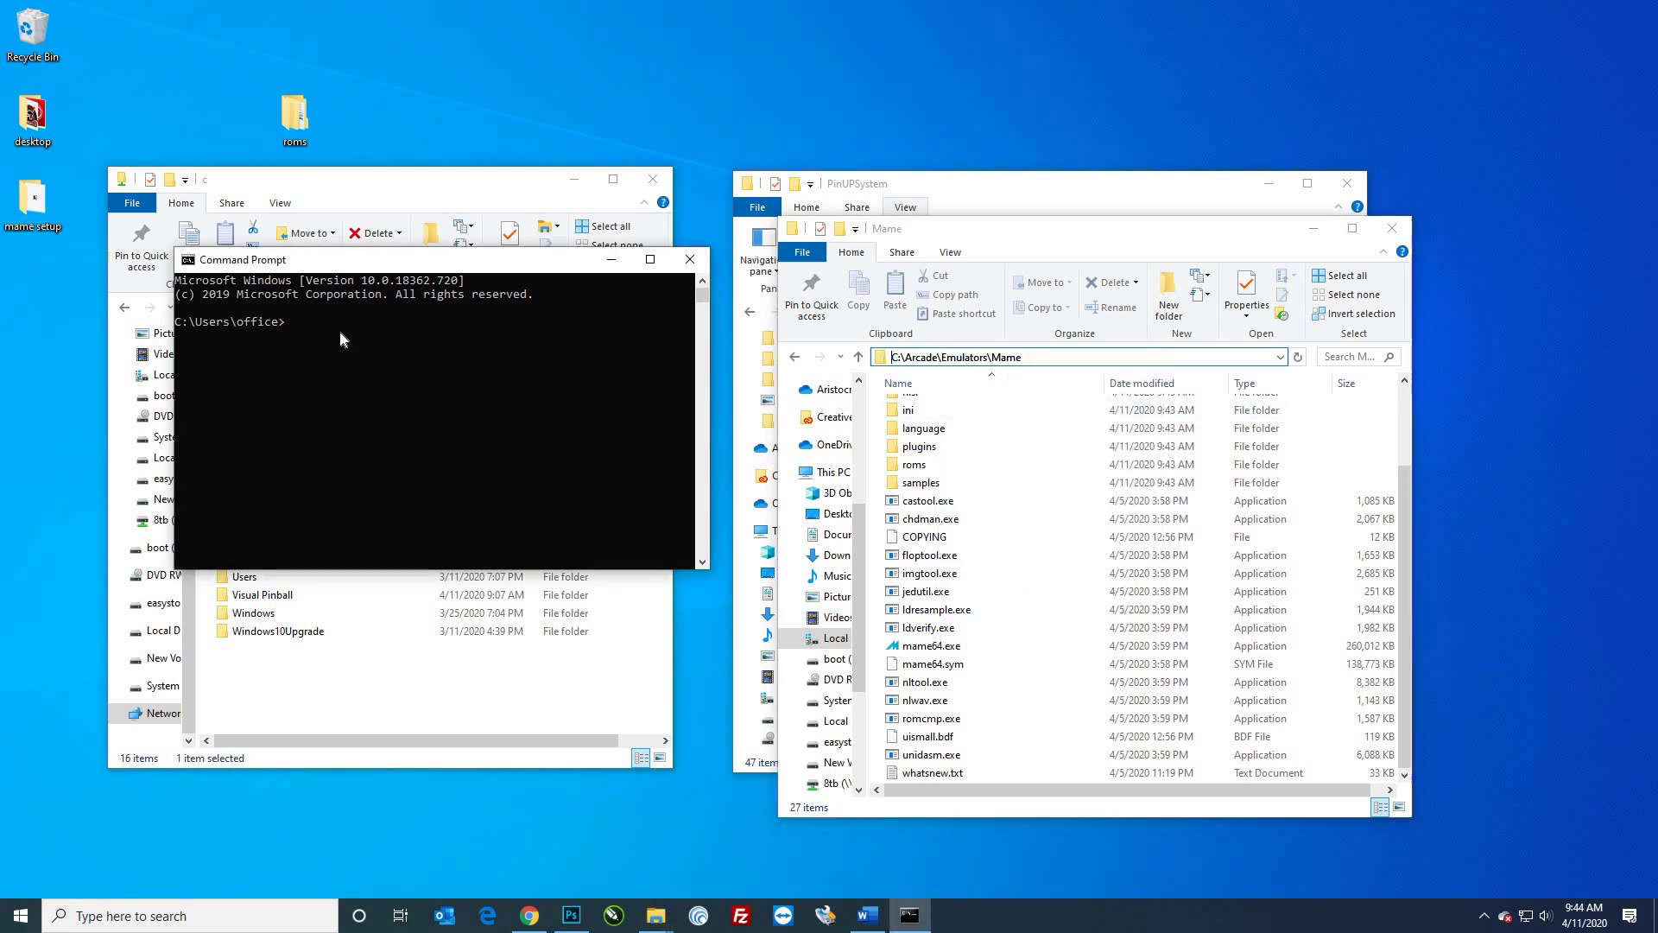
{"action": "type", "text": "cd"}
{"action": "key", "text": "Return"}
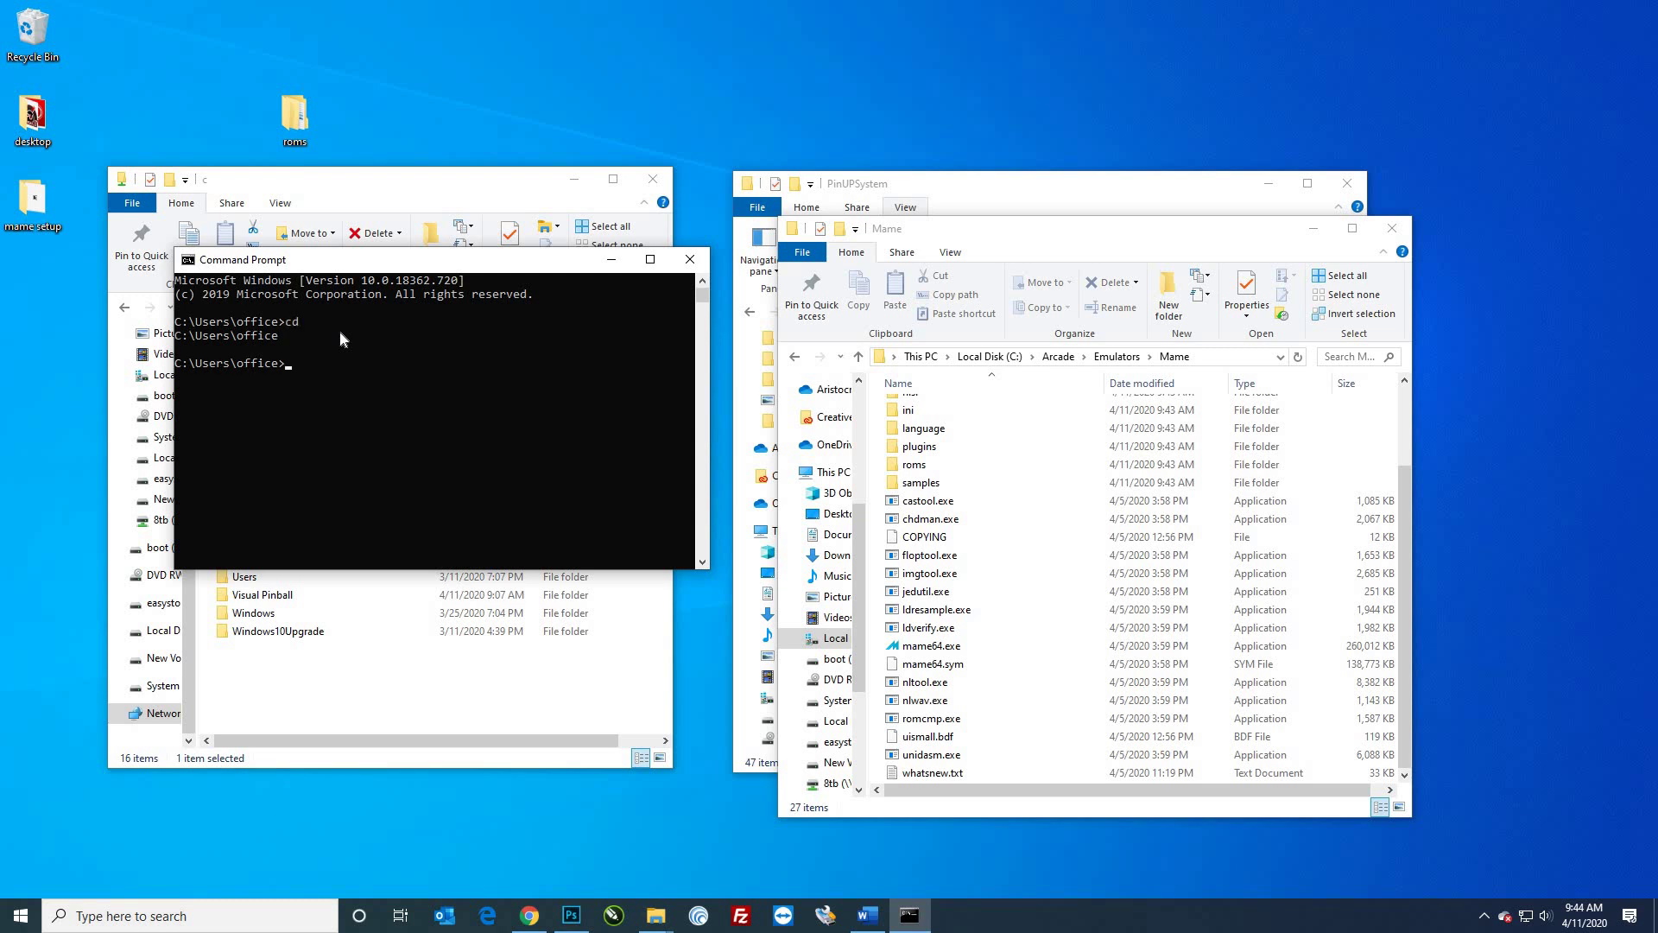
{"action": "type", "text": "cd"}
{"action": "key", "text": "ctrl+v"}
{"action": "key", "text": "Return"}
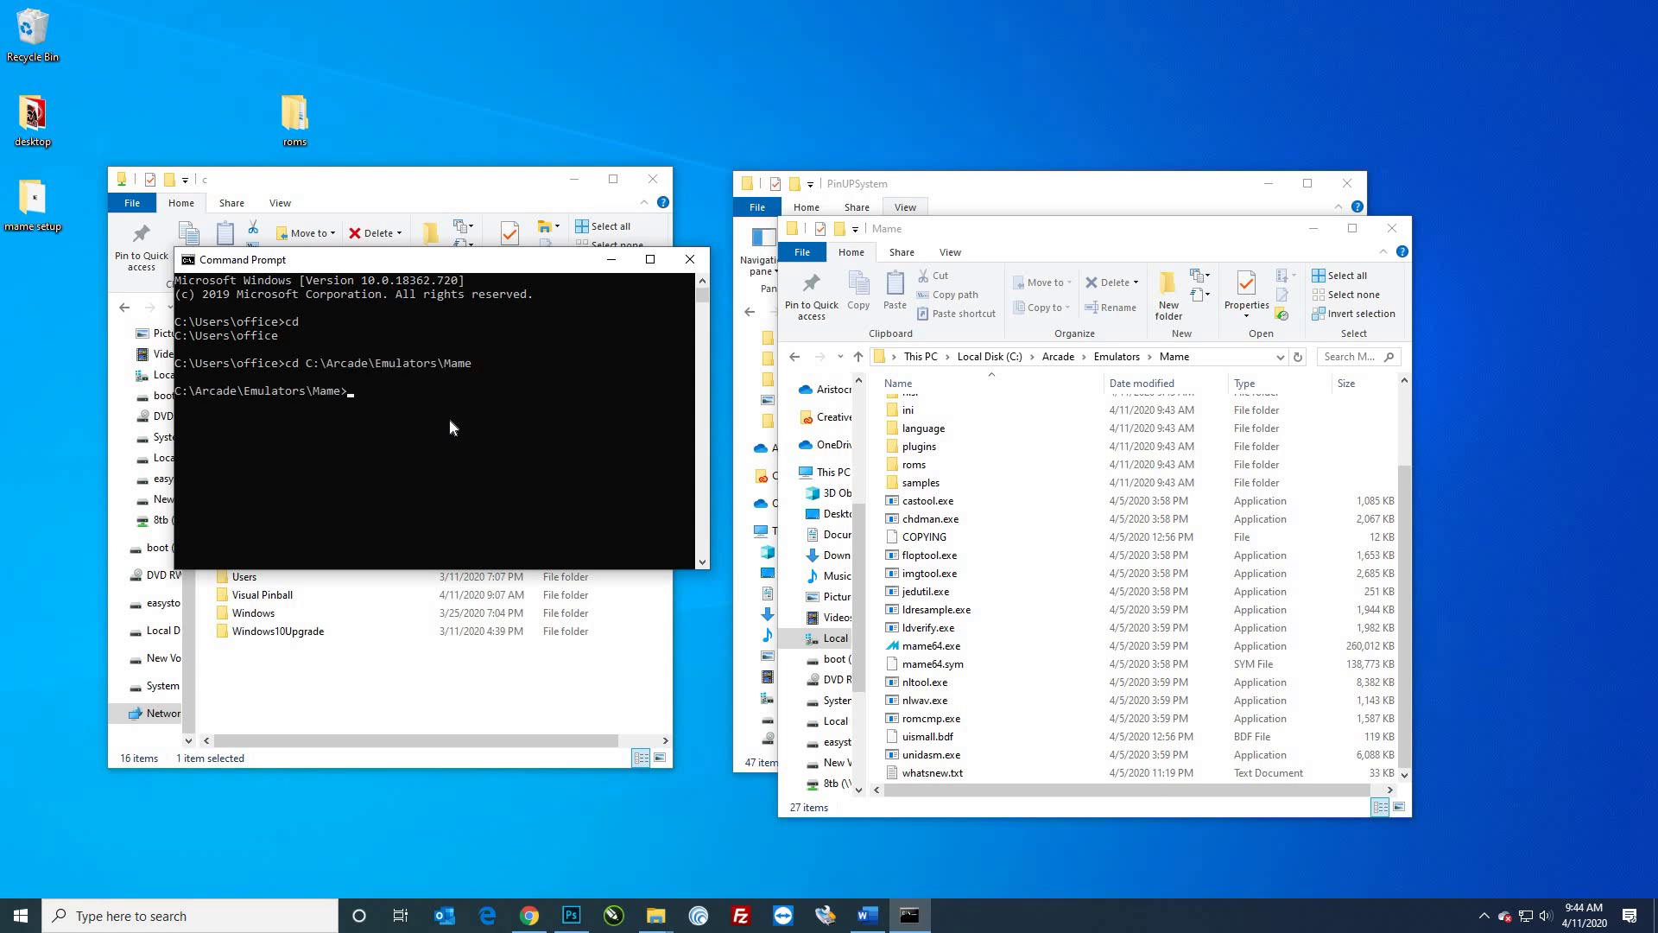
Step: Run mame64.exe -cc to generate mame.ini, plugin.ini and ui.ini
{"action": "type", "text": "mame64.e"}
{"action": "type", "text": "xe -cc"}
{"action": "key", "text": "Return"}
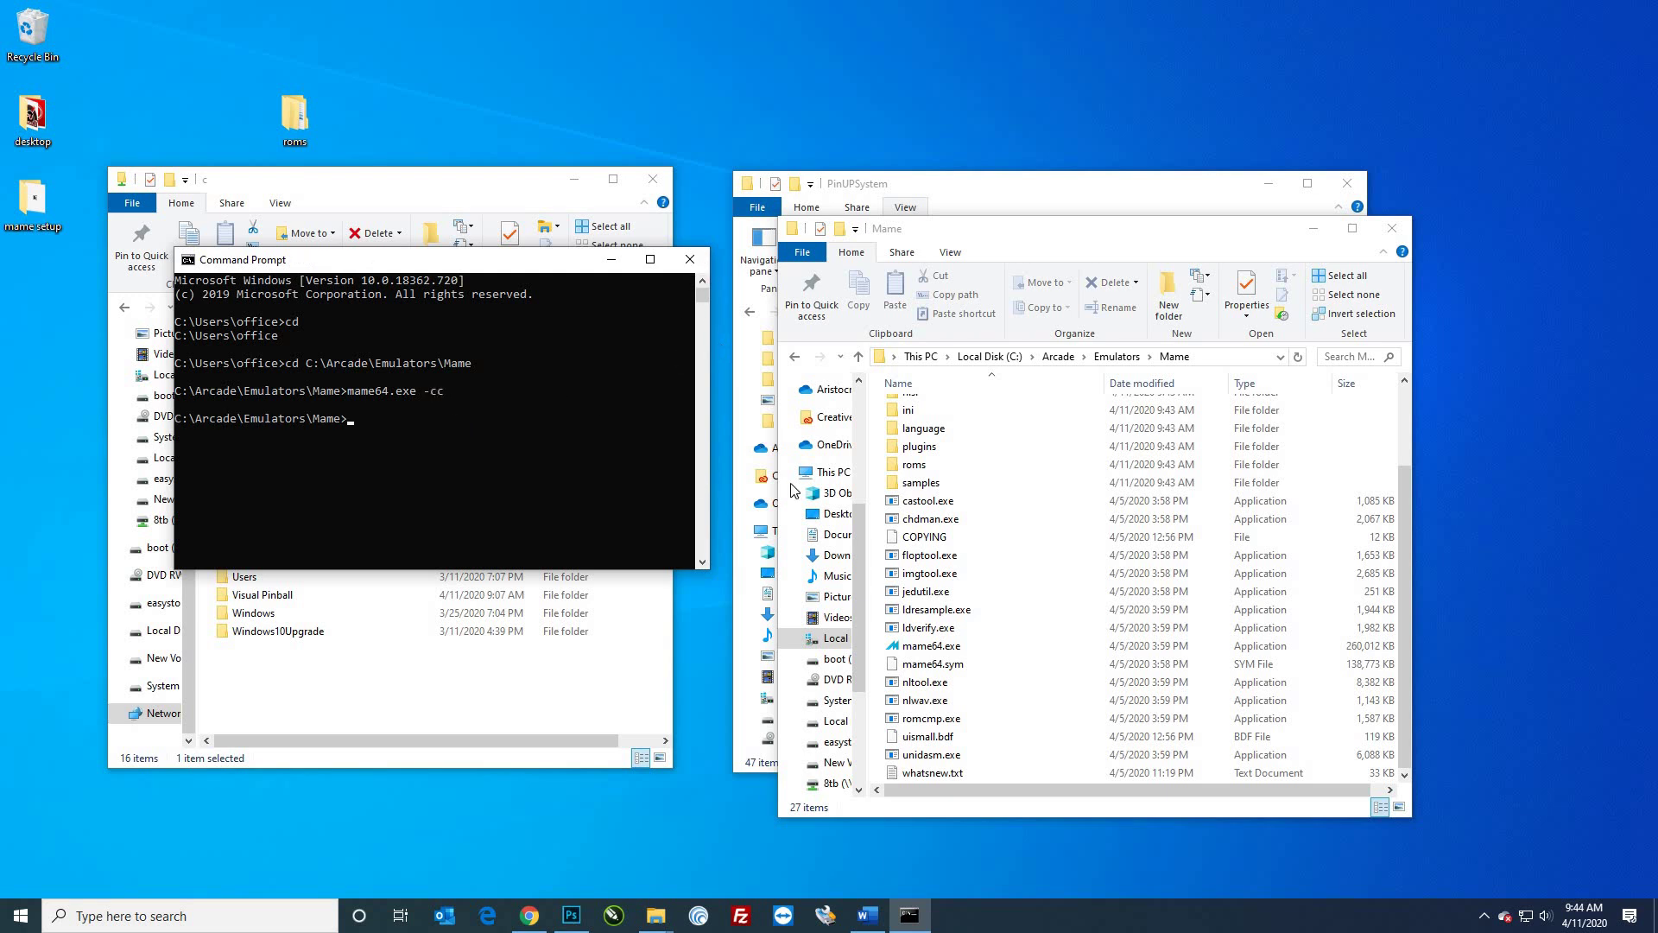
{"action": "left_click", "coordinate": [690, 259]}
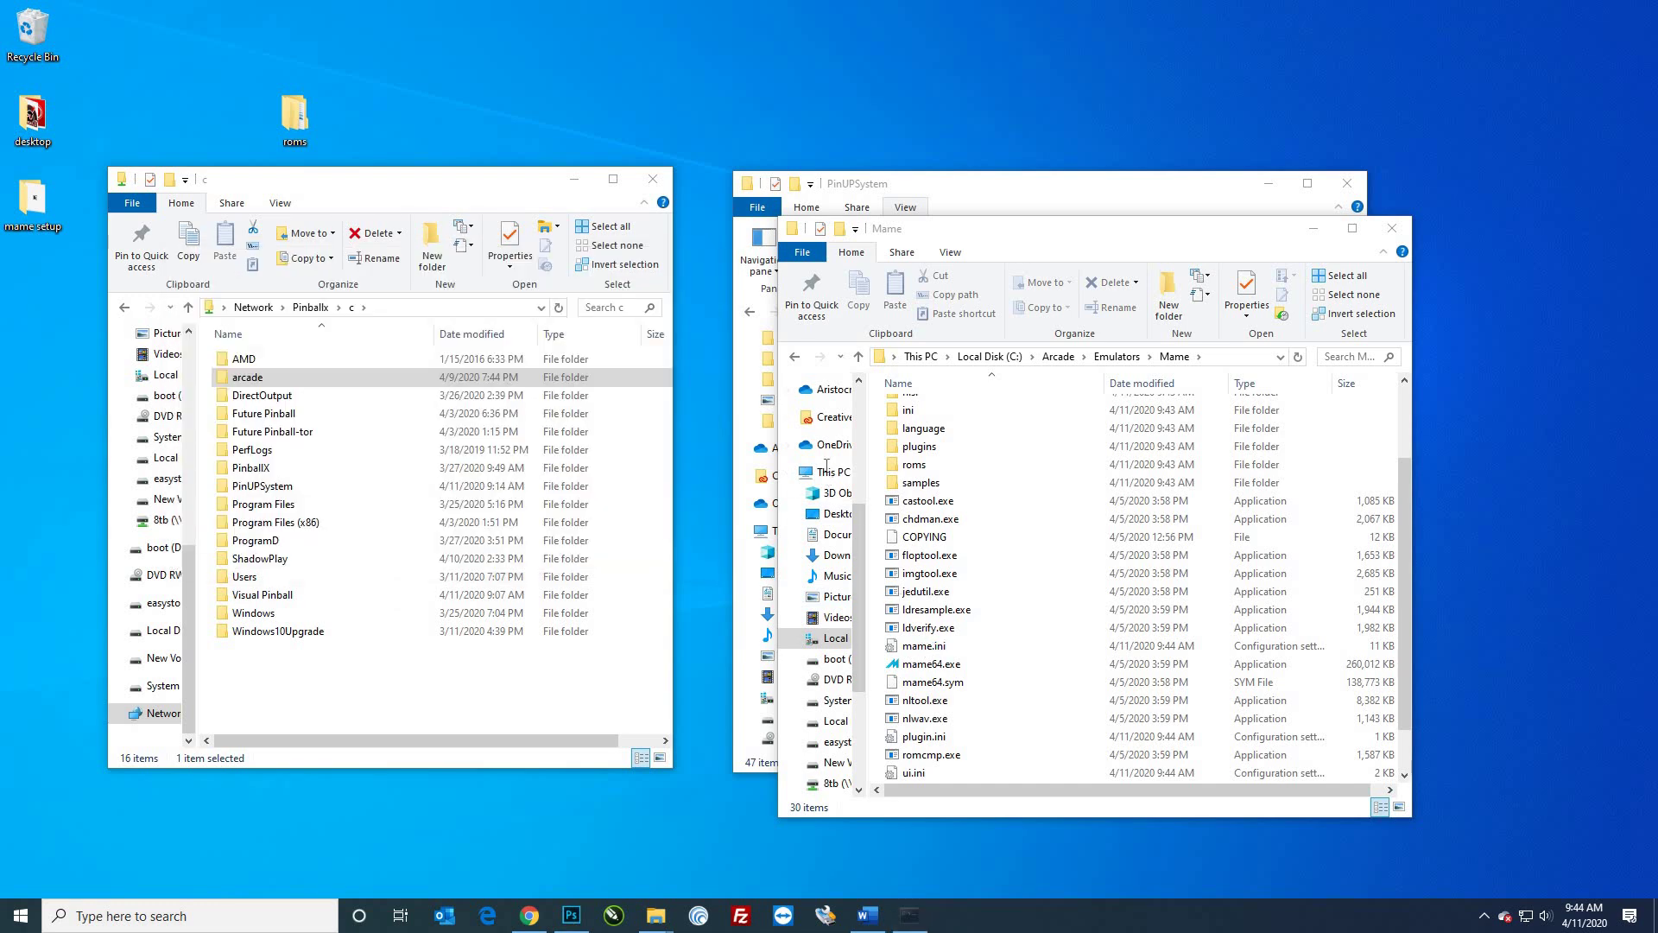
Step: Read through mame.ini's path settings in Notepad, then close it
{"action": "double_click", "coordinate": [921, 645]}
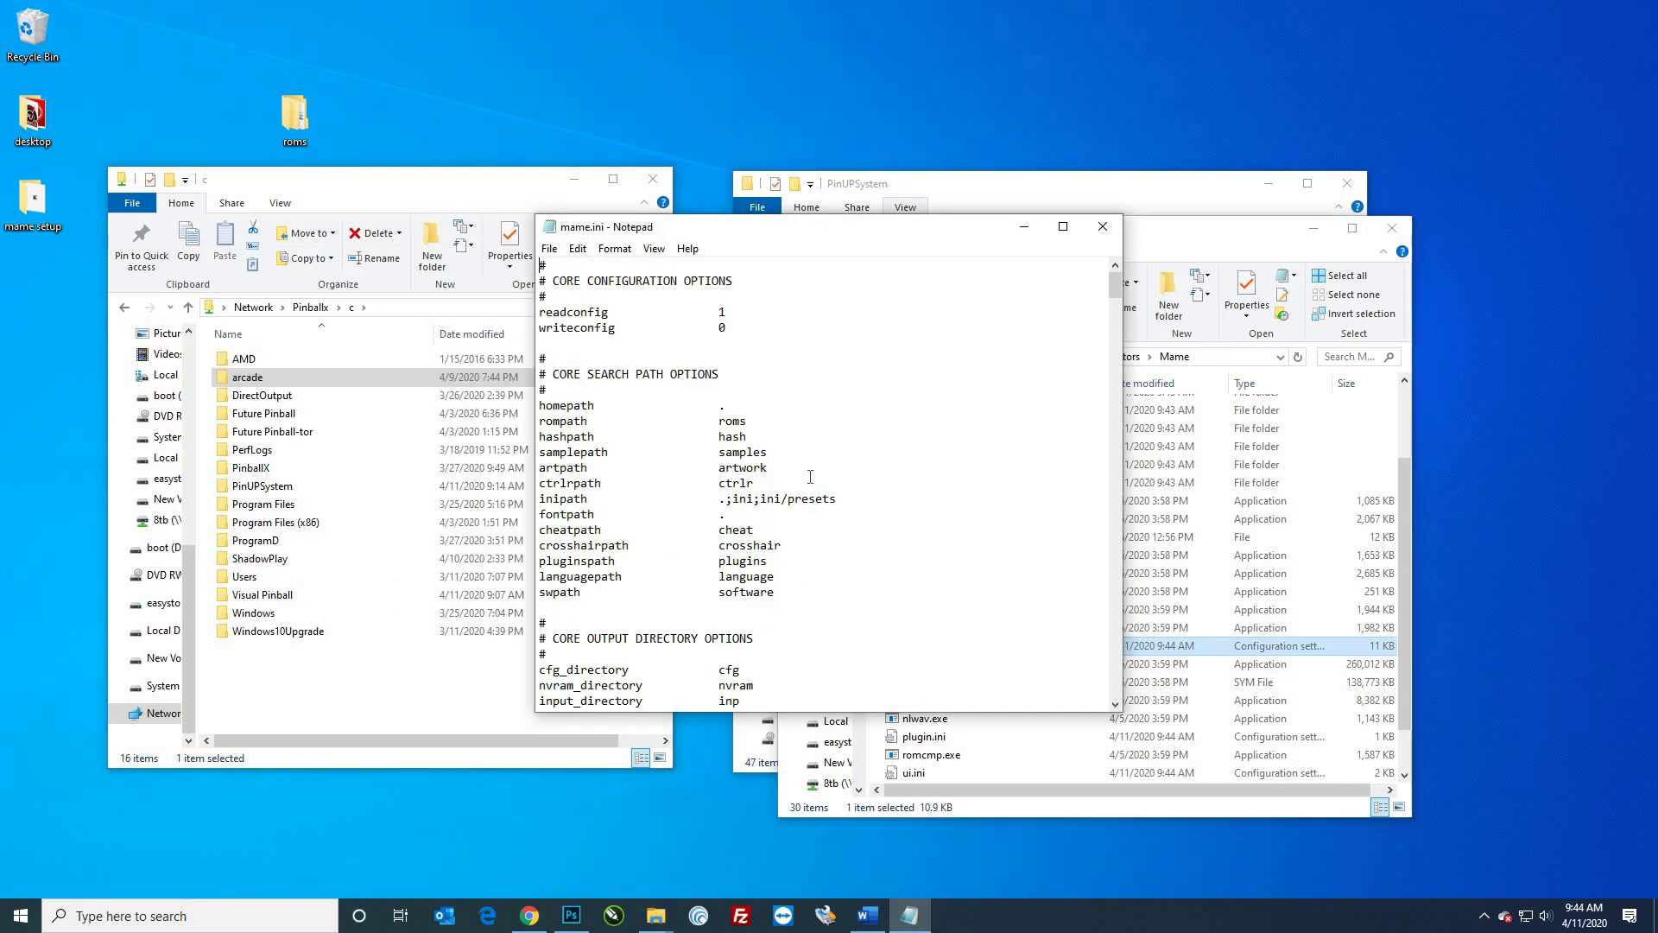
{"action": "scroll", "coordinate": [810, 477], "scroll_direction": "down", "scroll_amount": 7}
{"action": "scroll", "coordinate": [950, 656], "scroll_direction": "up", "scroll_amount": 7}
{"action": "key", "text": "alt+F4"}
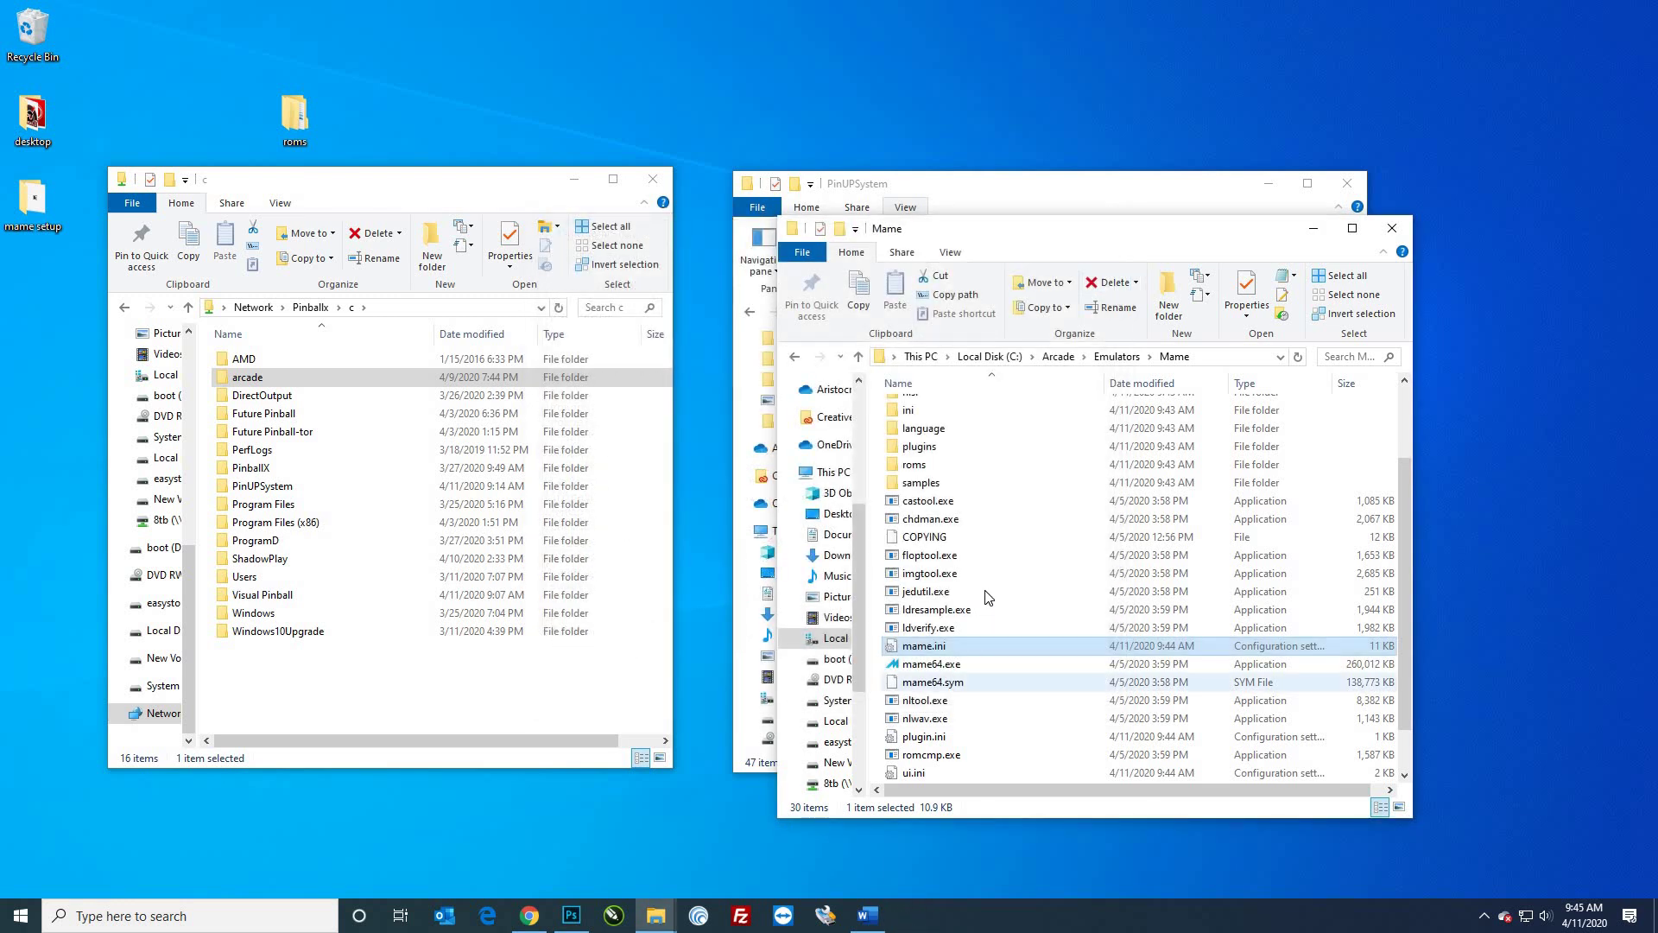
Step: Navigate File Explorer back up to C:\Arcade
{"action": "scroll", "coordinate": [929, 605], "scroll_direction": "up", "scroll_amount": 2}
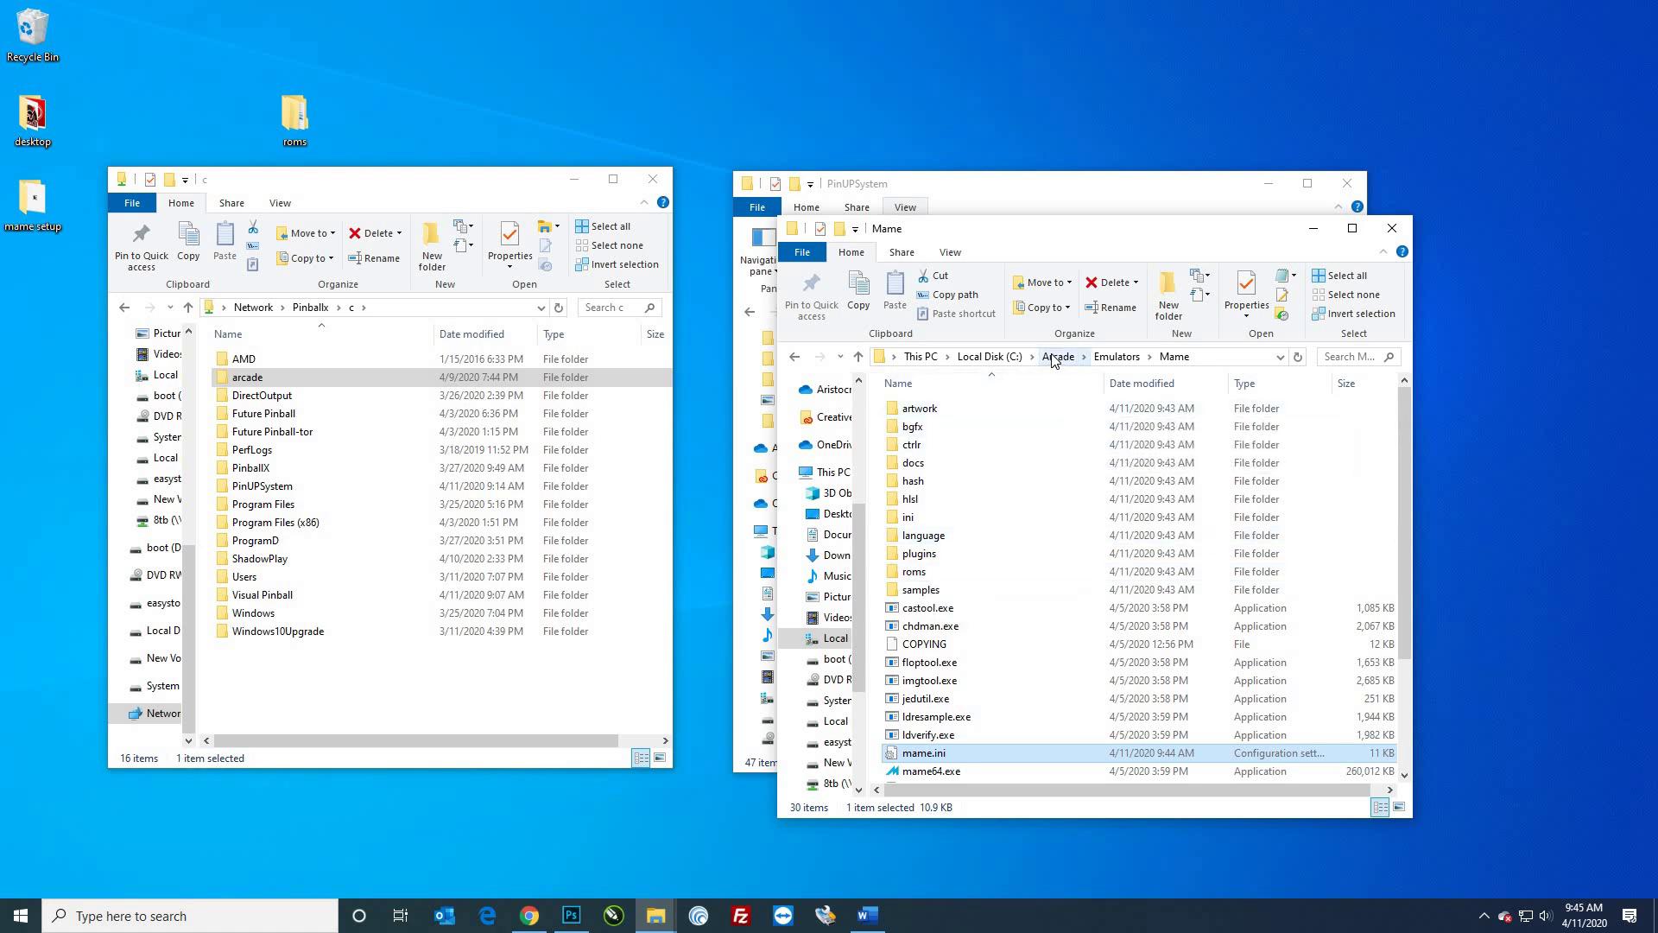
{"action": "left_click", "coordinate": [1058, 356]}
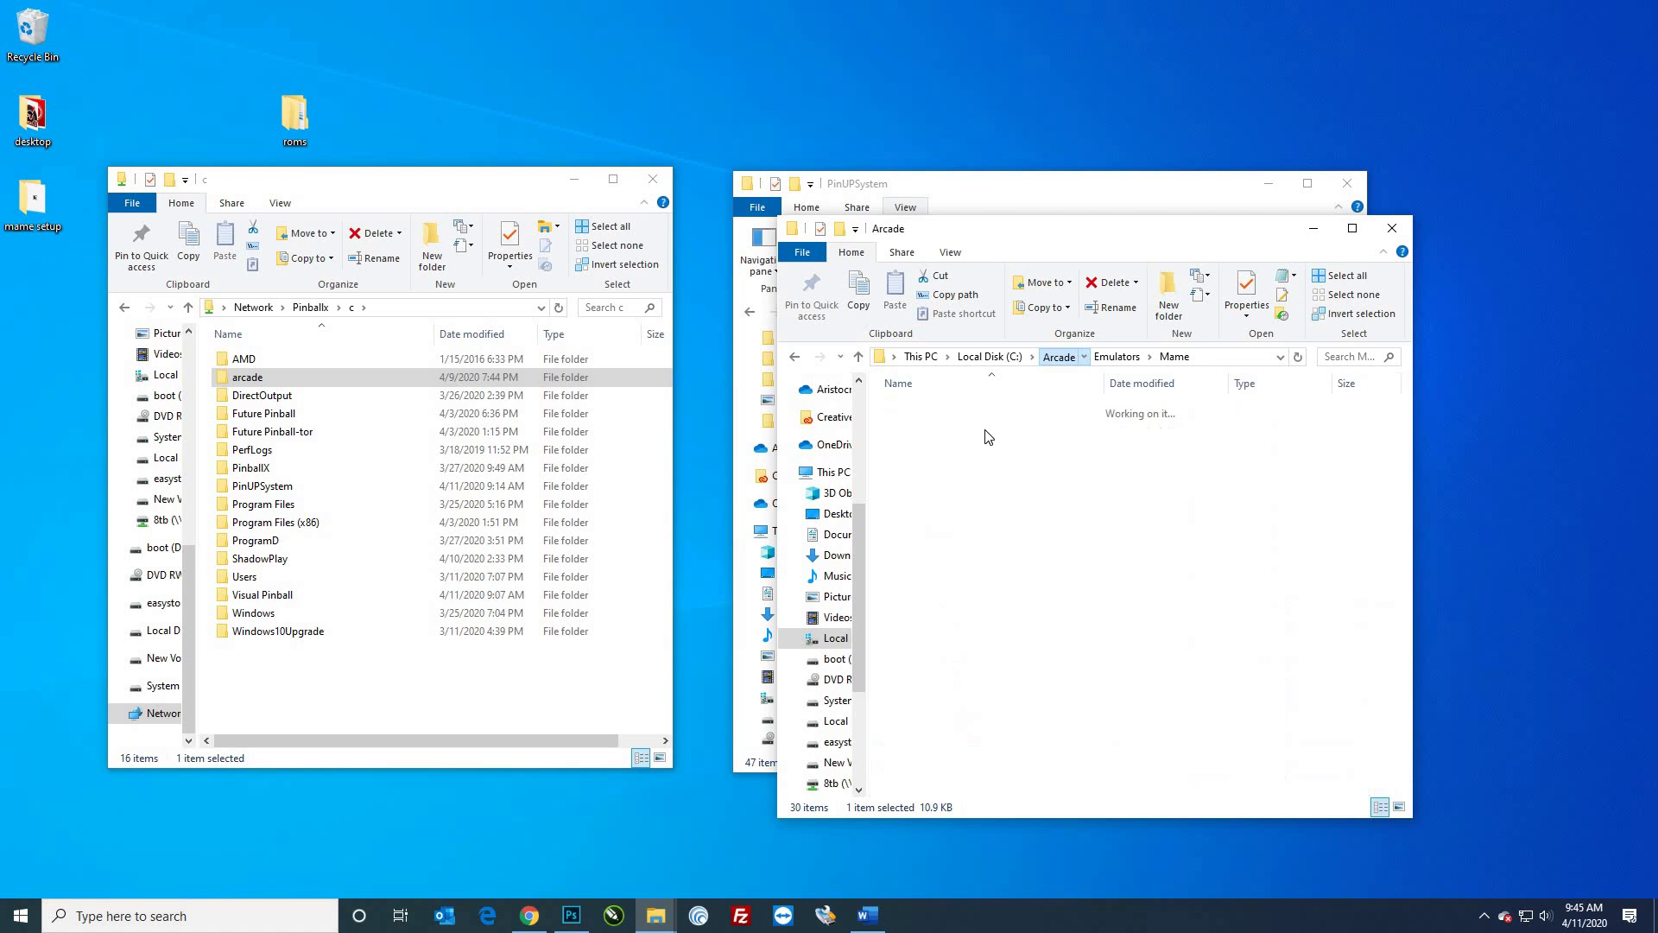
{"action": "double_click", "coordinate": [1023, 413]}
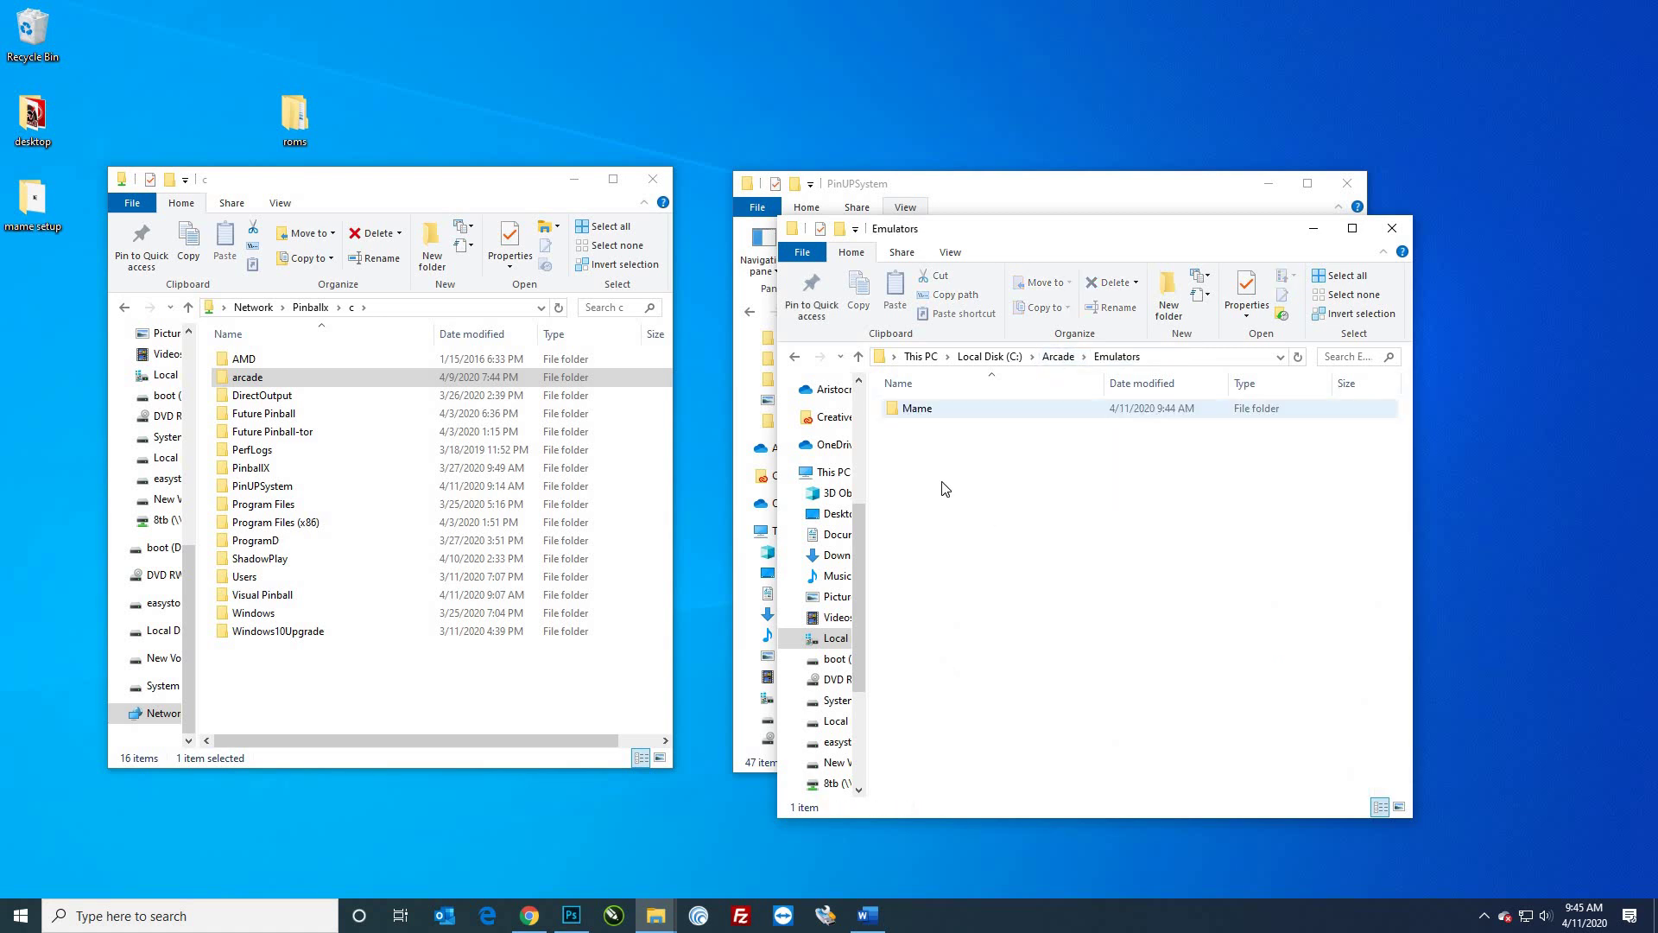
{"action": "key", "text": "alt+Up"}
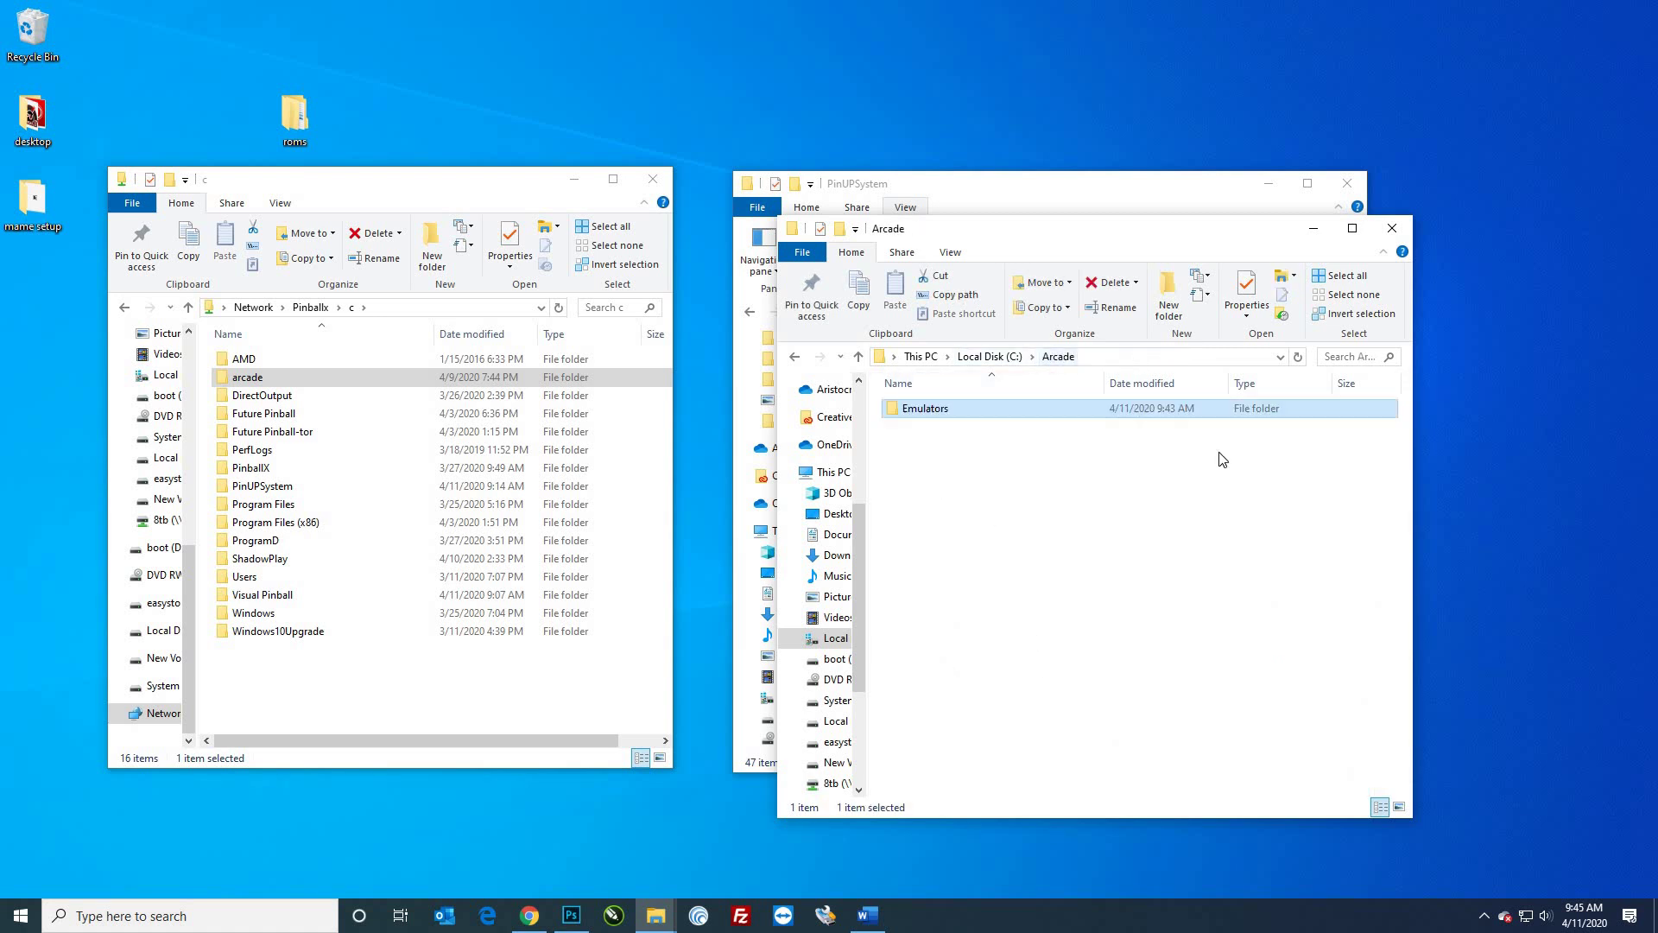
Step: Create a new folder named roms in C:\Arcade
{"action": "right_click", "coordinate": [1209, 434]}
{"action": "key", "text": "w"}
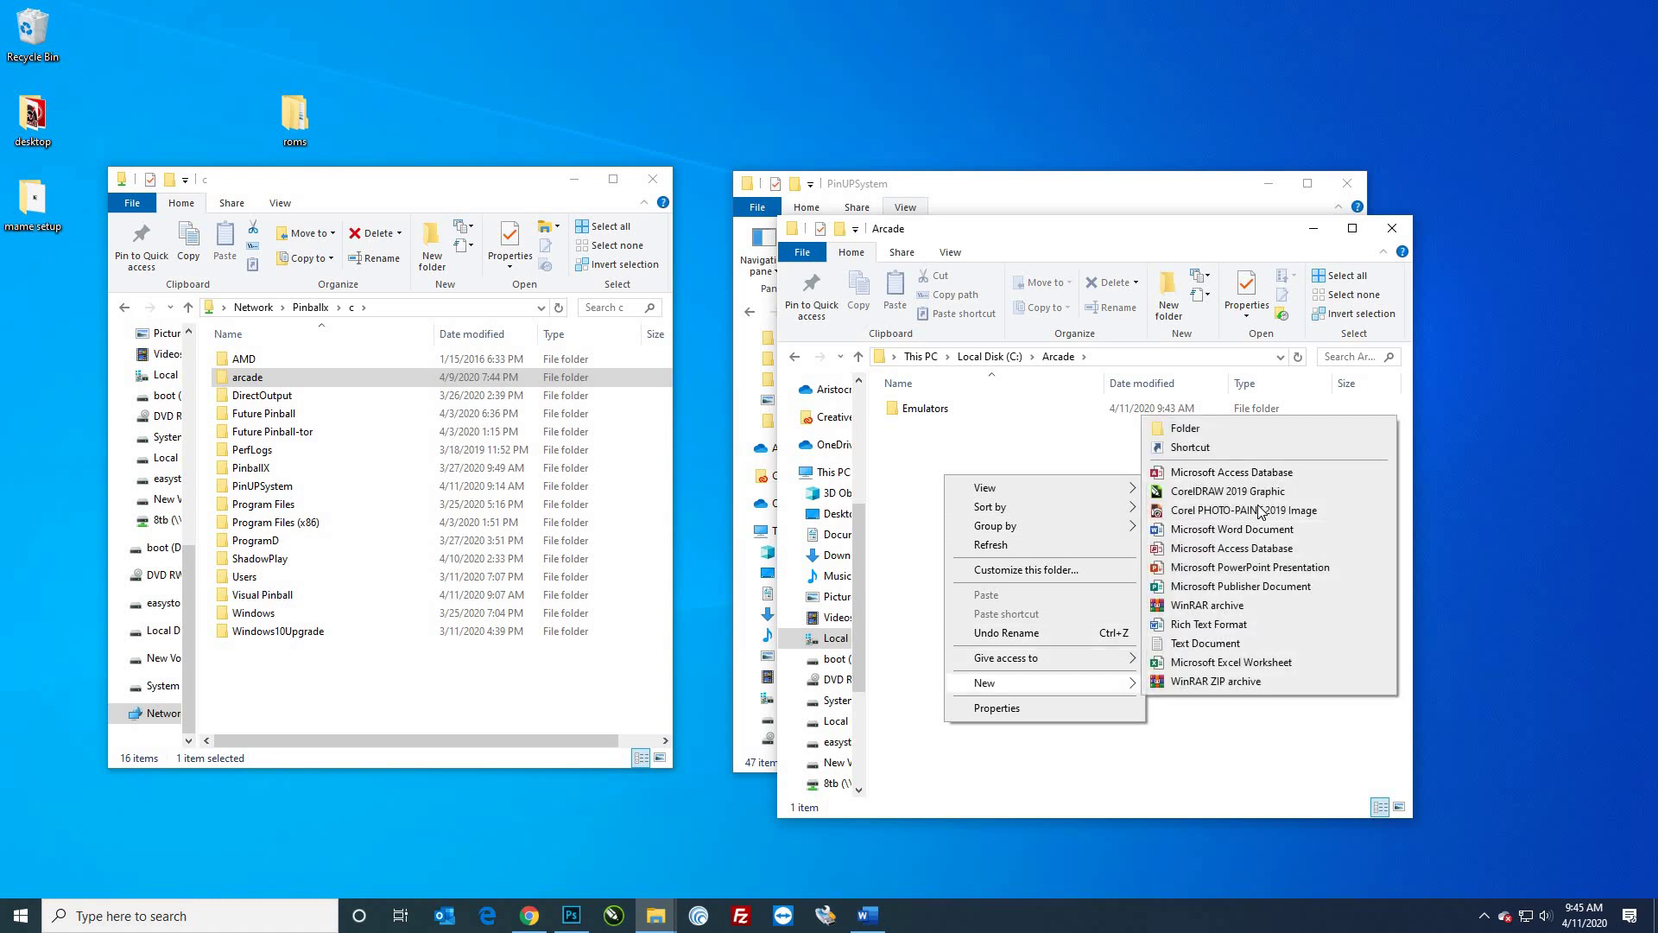
{"action": "key", "text": "f"}
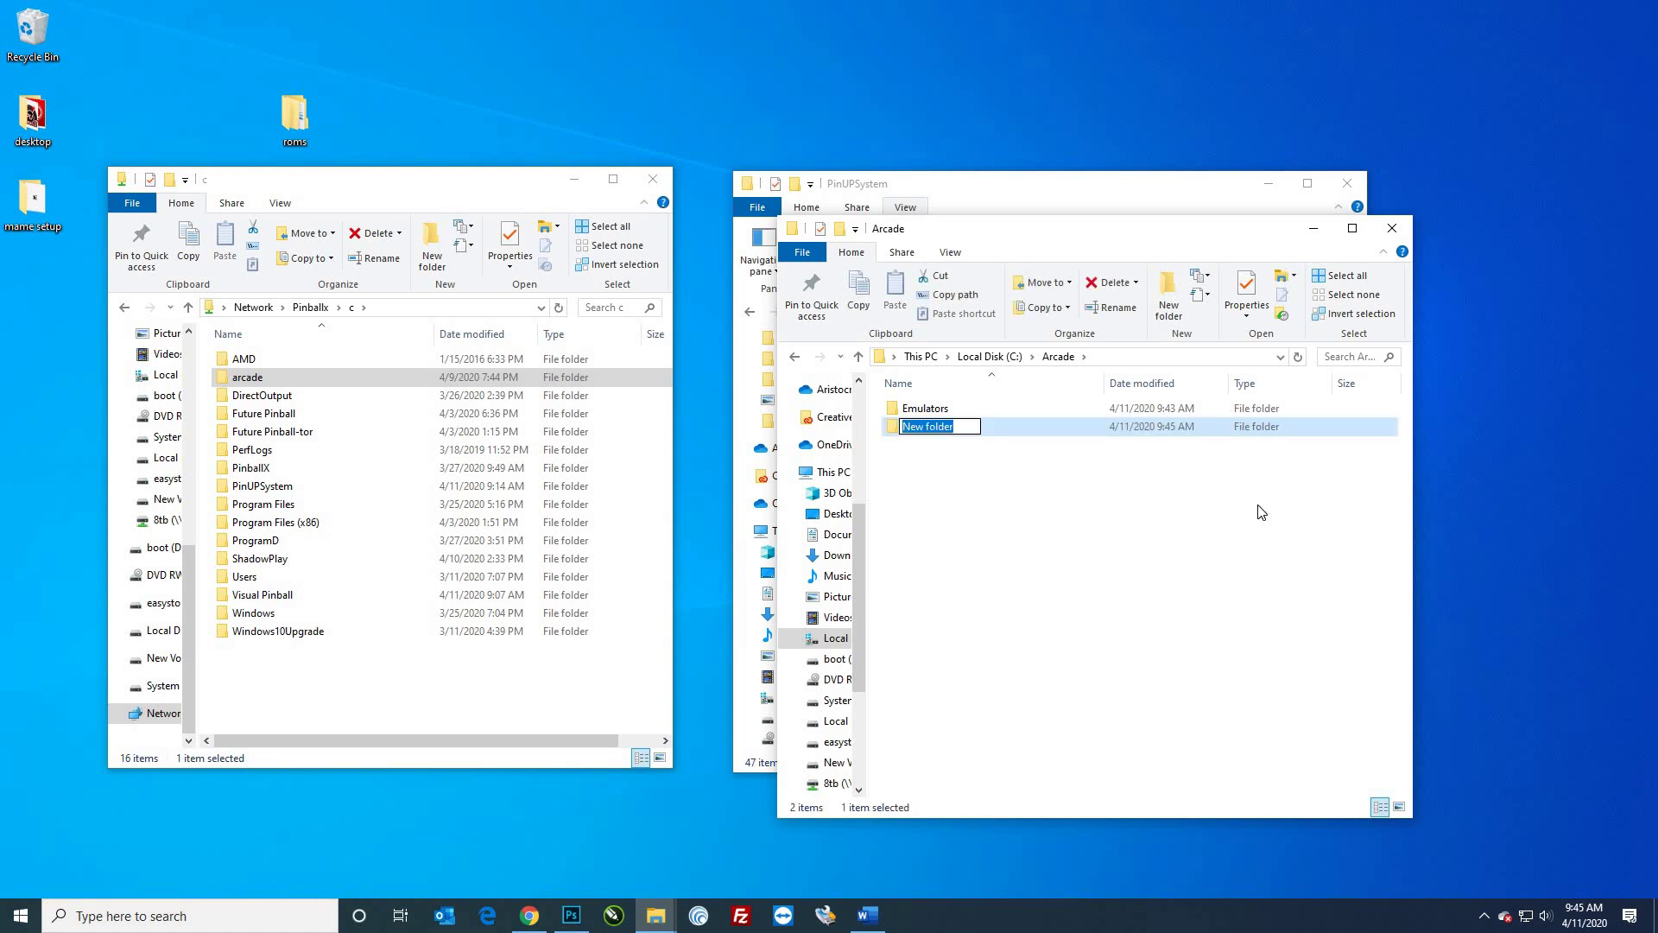
{"action": "type", "text": "roms"}
{"action": "key", "text": "Return"}
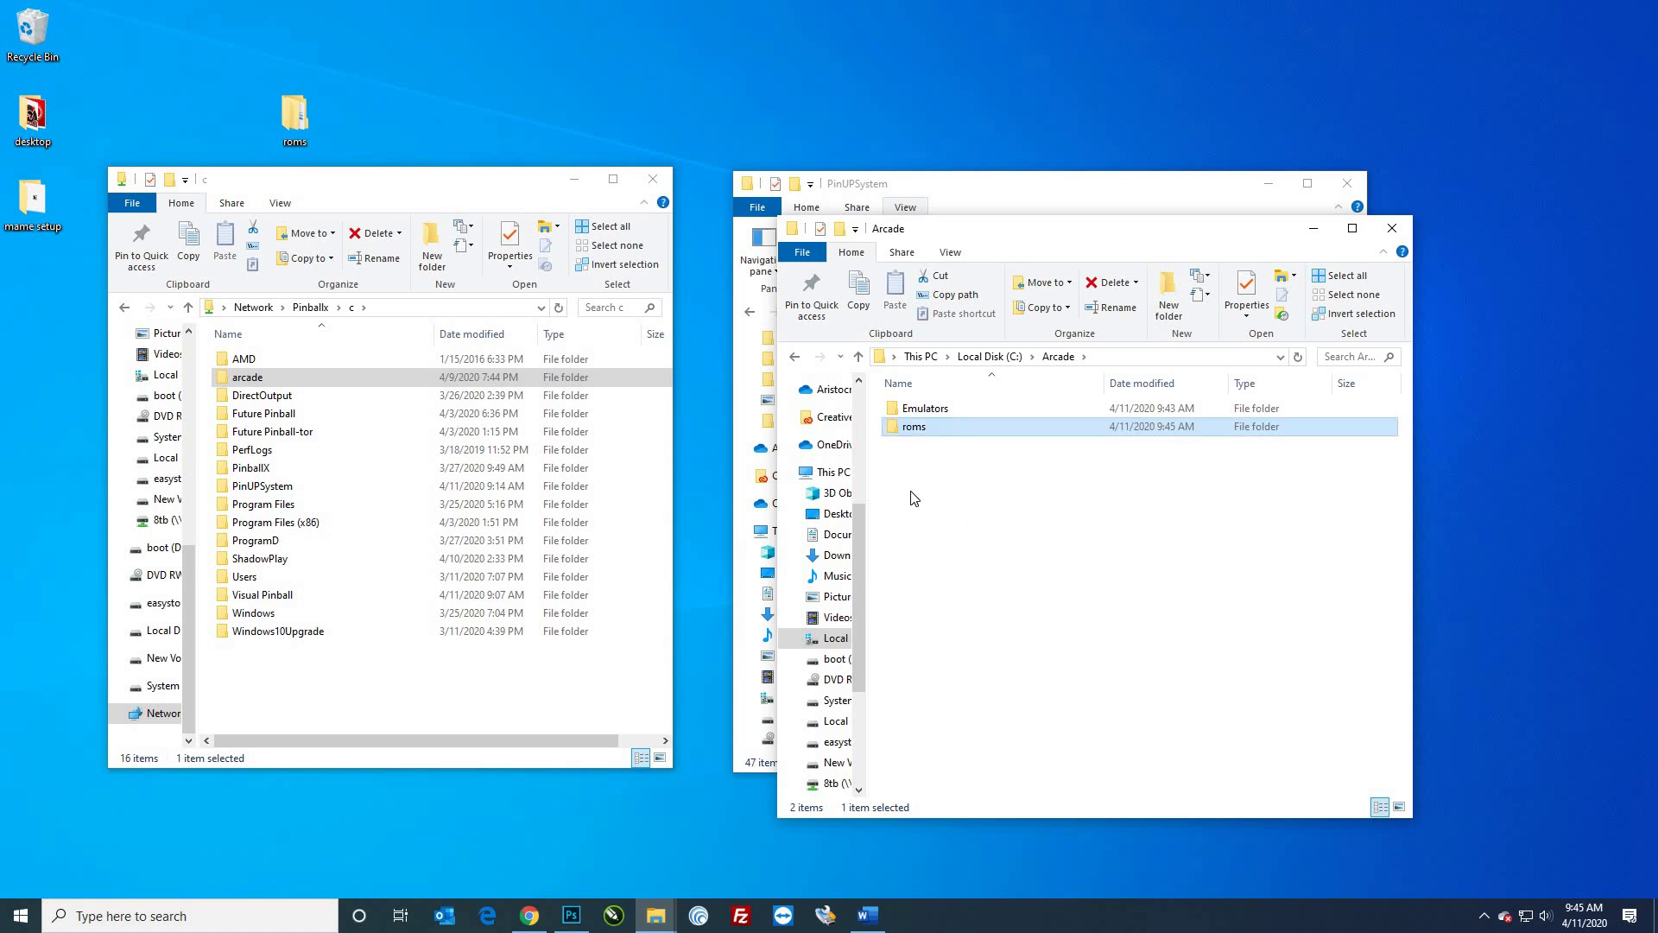
Step: Inside roms, create a new folder named mame
{"action": "key", "text": "Return"}
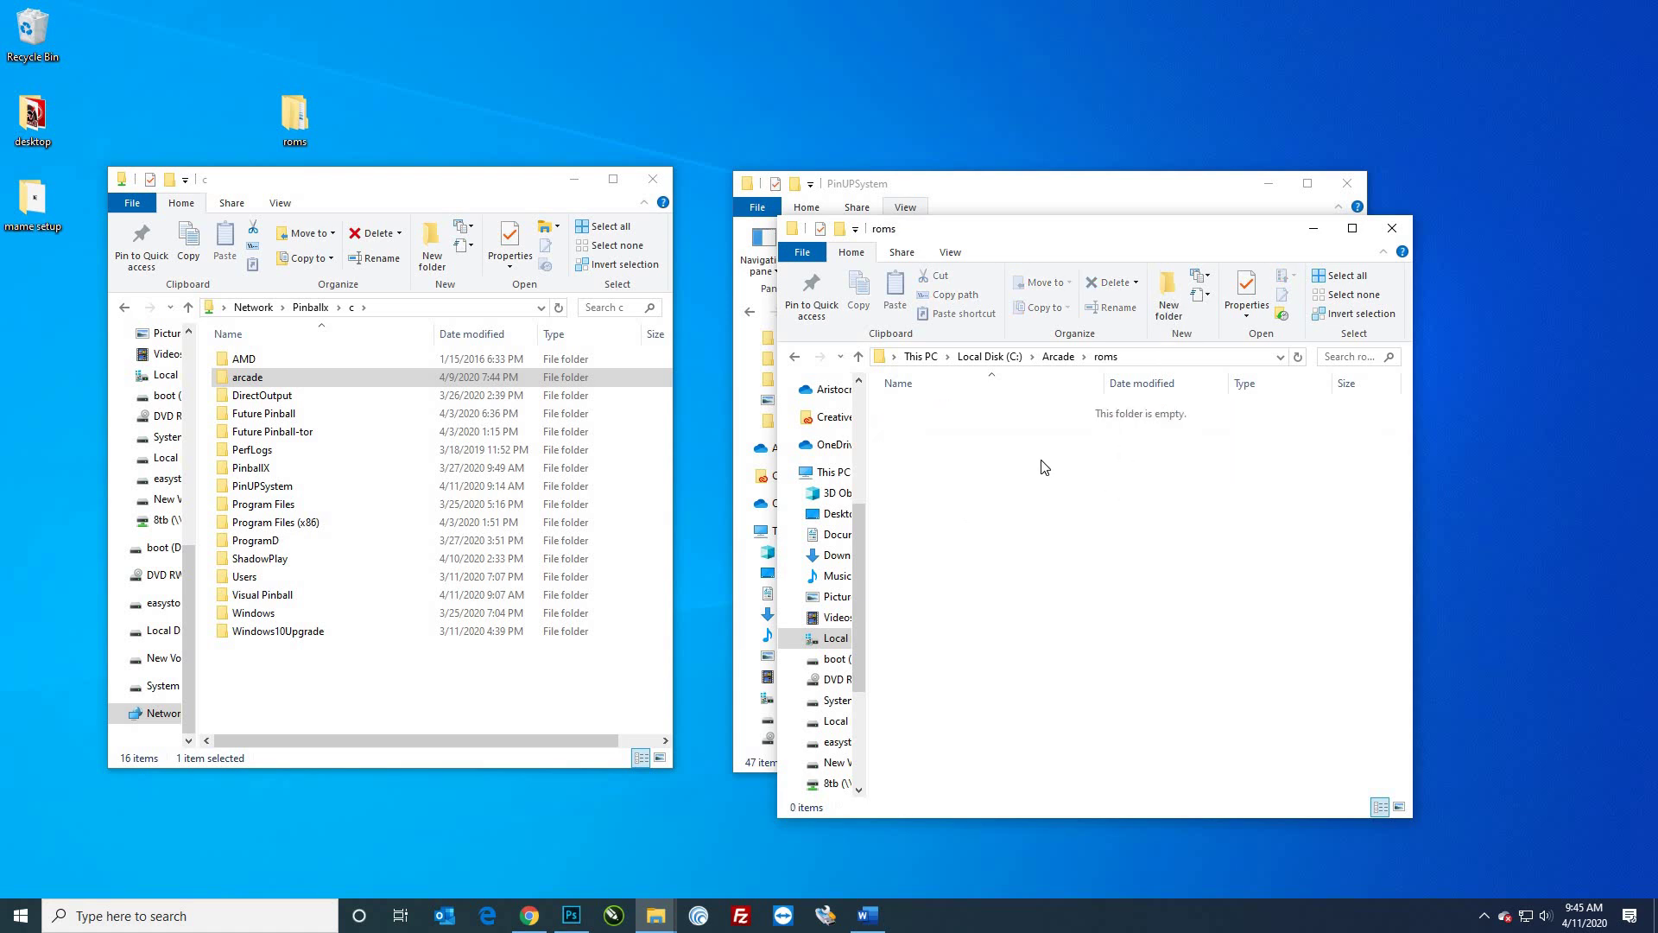
{"action": "key", "text": "shift+F10"}
{"action": "key", "text": "Escape"}
{"action": "key", "text": "ctrl+shift+n"}
{"action": "type", "text": "mame"}
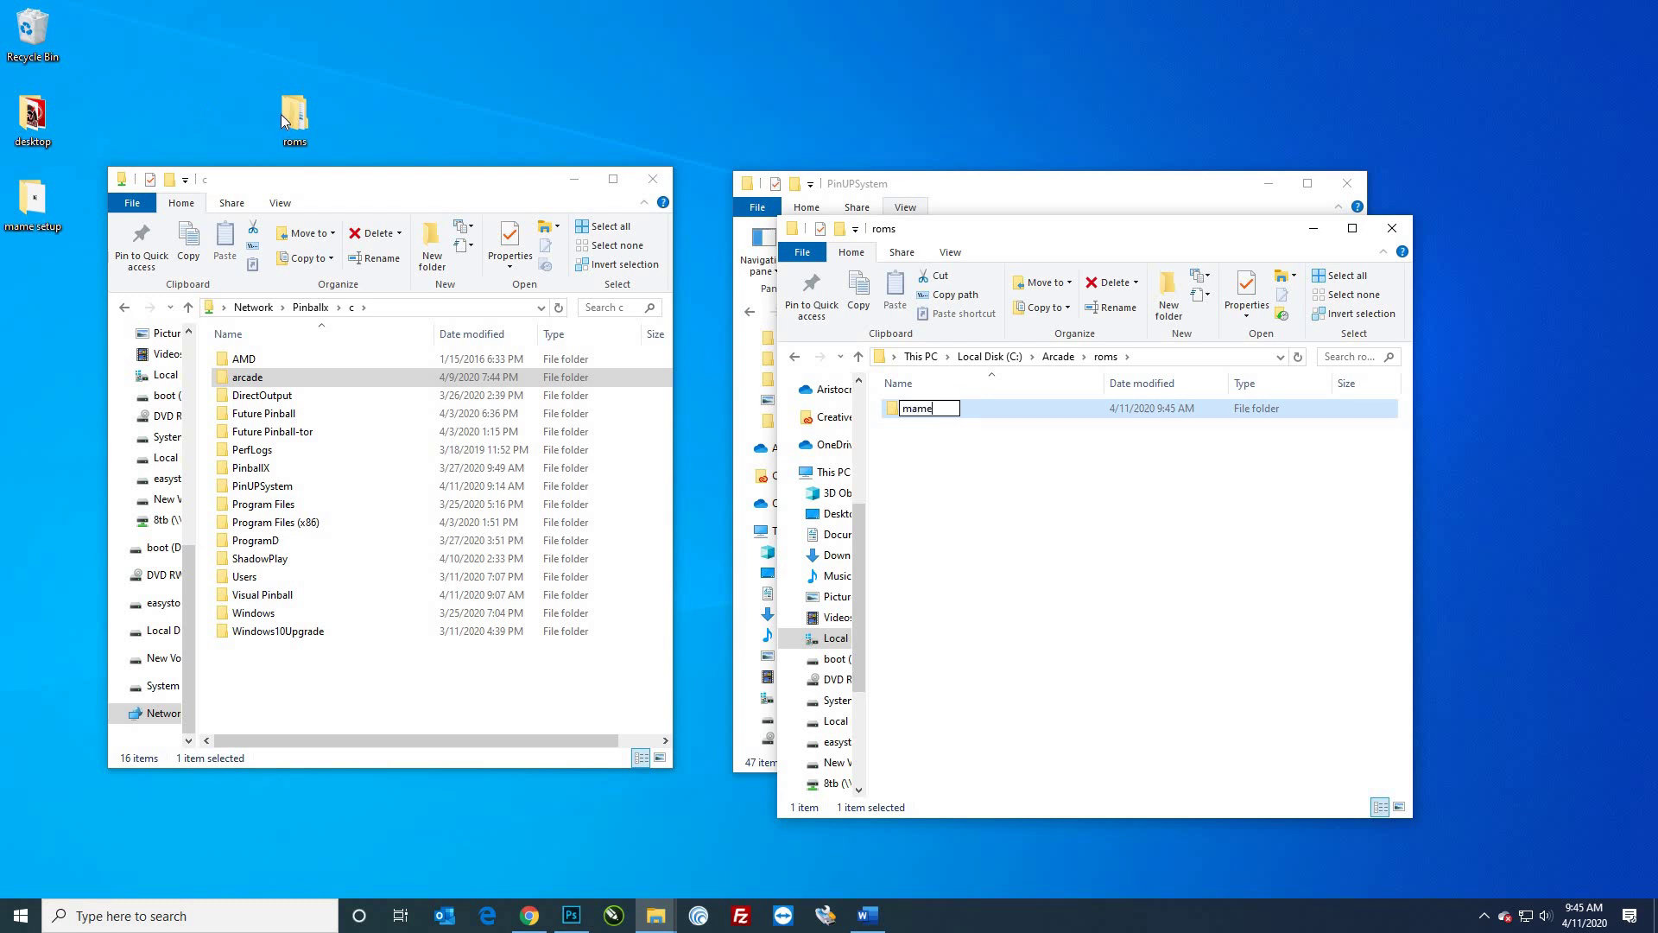
{"action": "key", "text": "Return"}
{"action": "key", "text": "Return"}
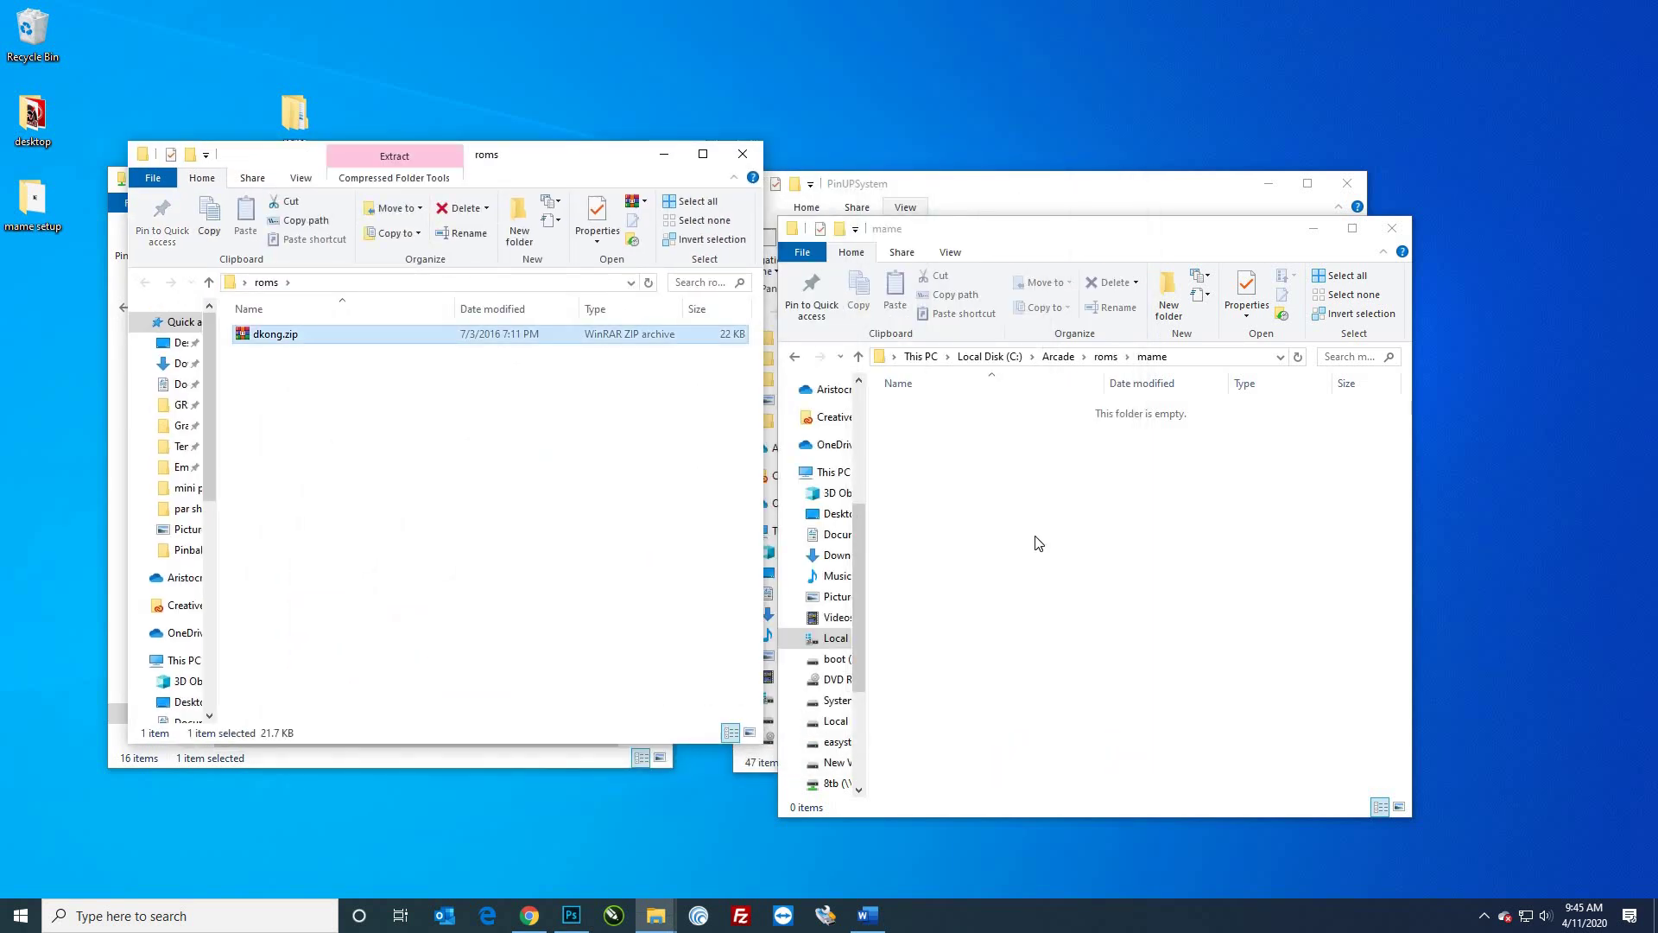
Step: Paste dkong.zip into C:\Arcade\roms\mame and close the source roms window
{"action": "left_click", "coordinate": [1155, 508]}
{"action": "key", "text": "ctrl+v"}
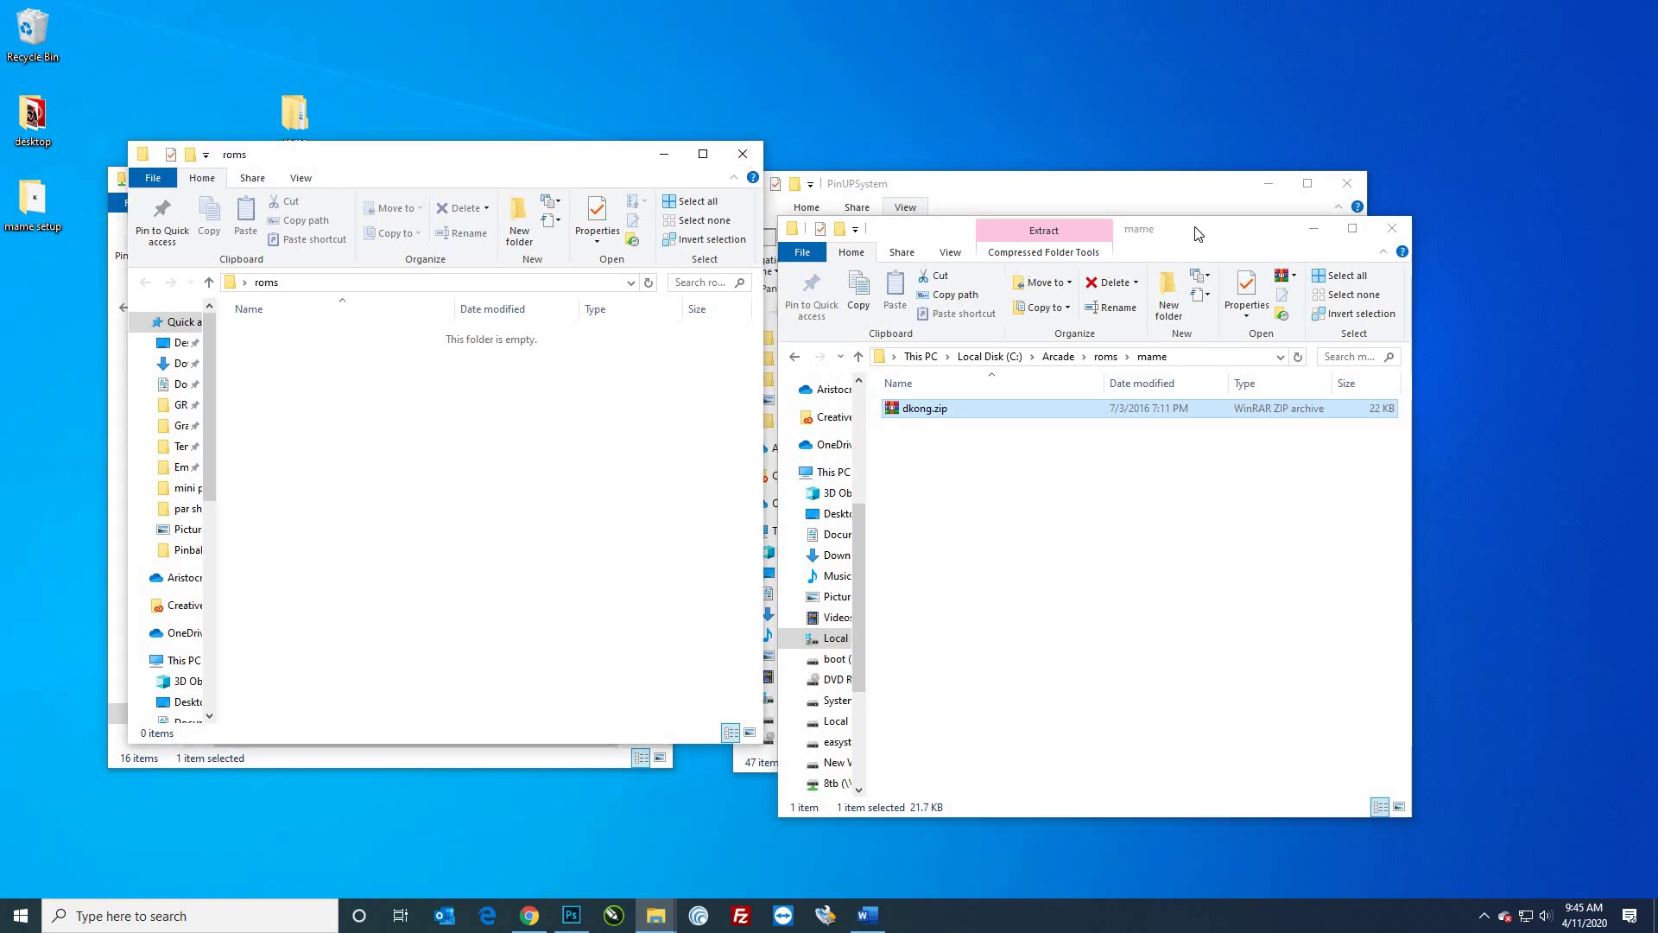
{"action": "left_click", "coordinate": [742, 154]}
{"action": "left_click_drag", "start_coordinate": [1174, 227], "coordinate": [680, 211]}
{"action": "left_click_drag", "start_coordinate": [946, 337], "coordinate": [1029, 339]}
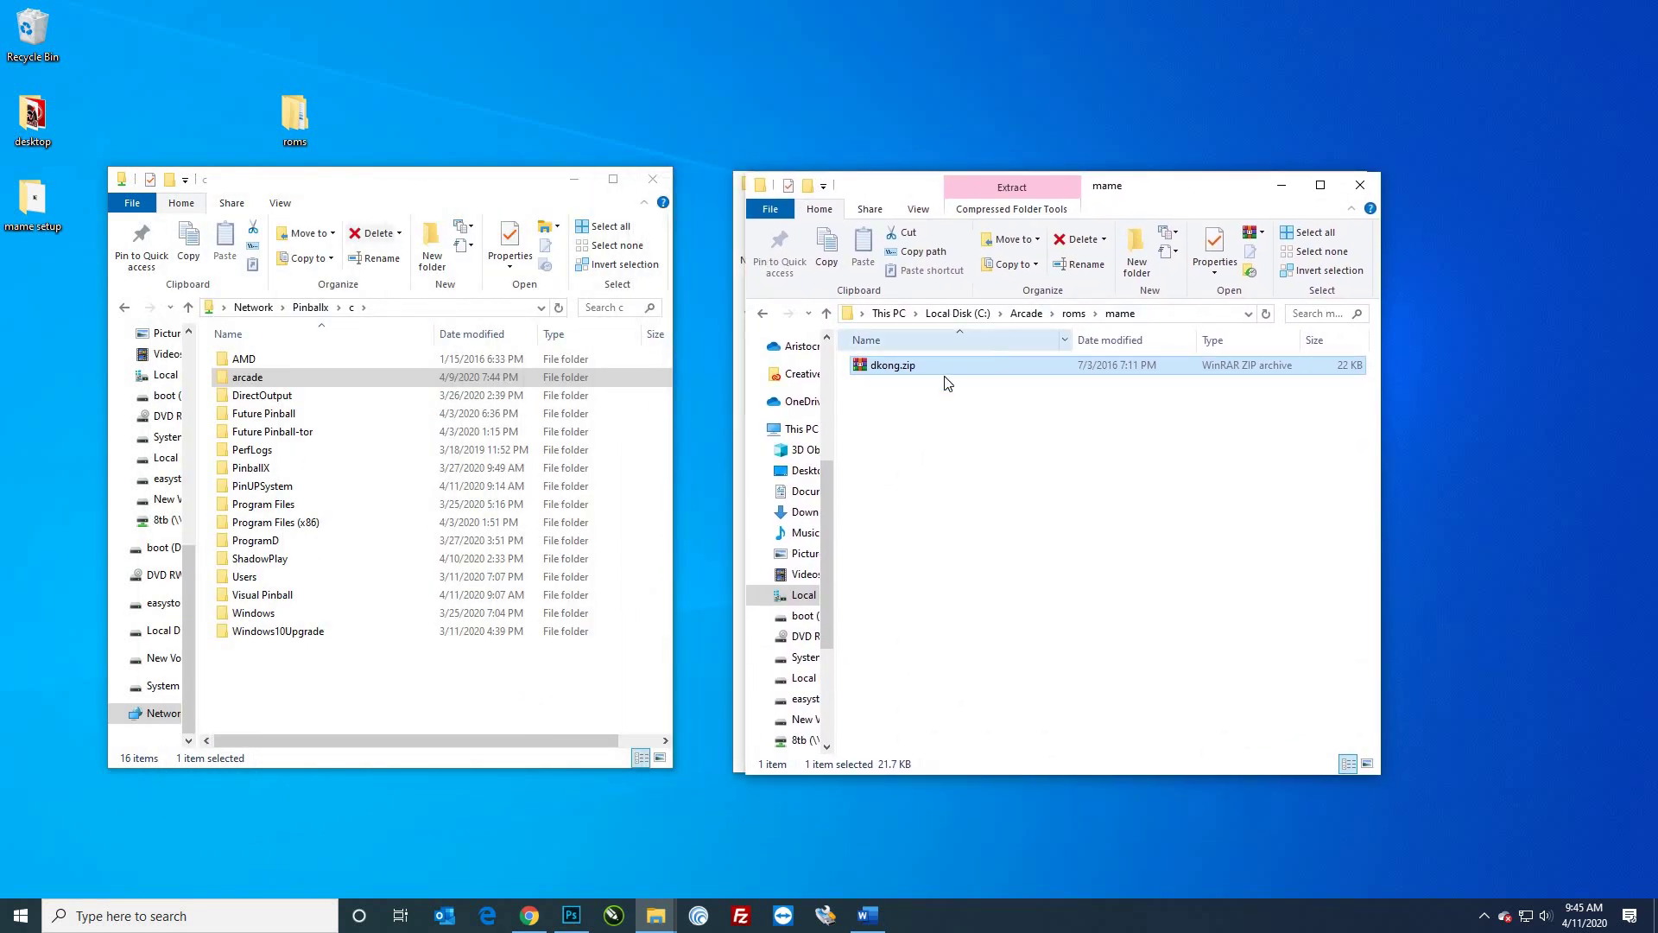
Step: Return to C:\Arcade\Emulators\Mame and select mame.ini
{"action": "key", "text": "alt+Up"}
{"action": "key", "text": "alt+Up"}
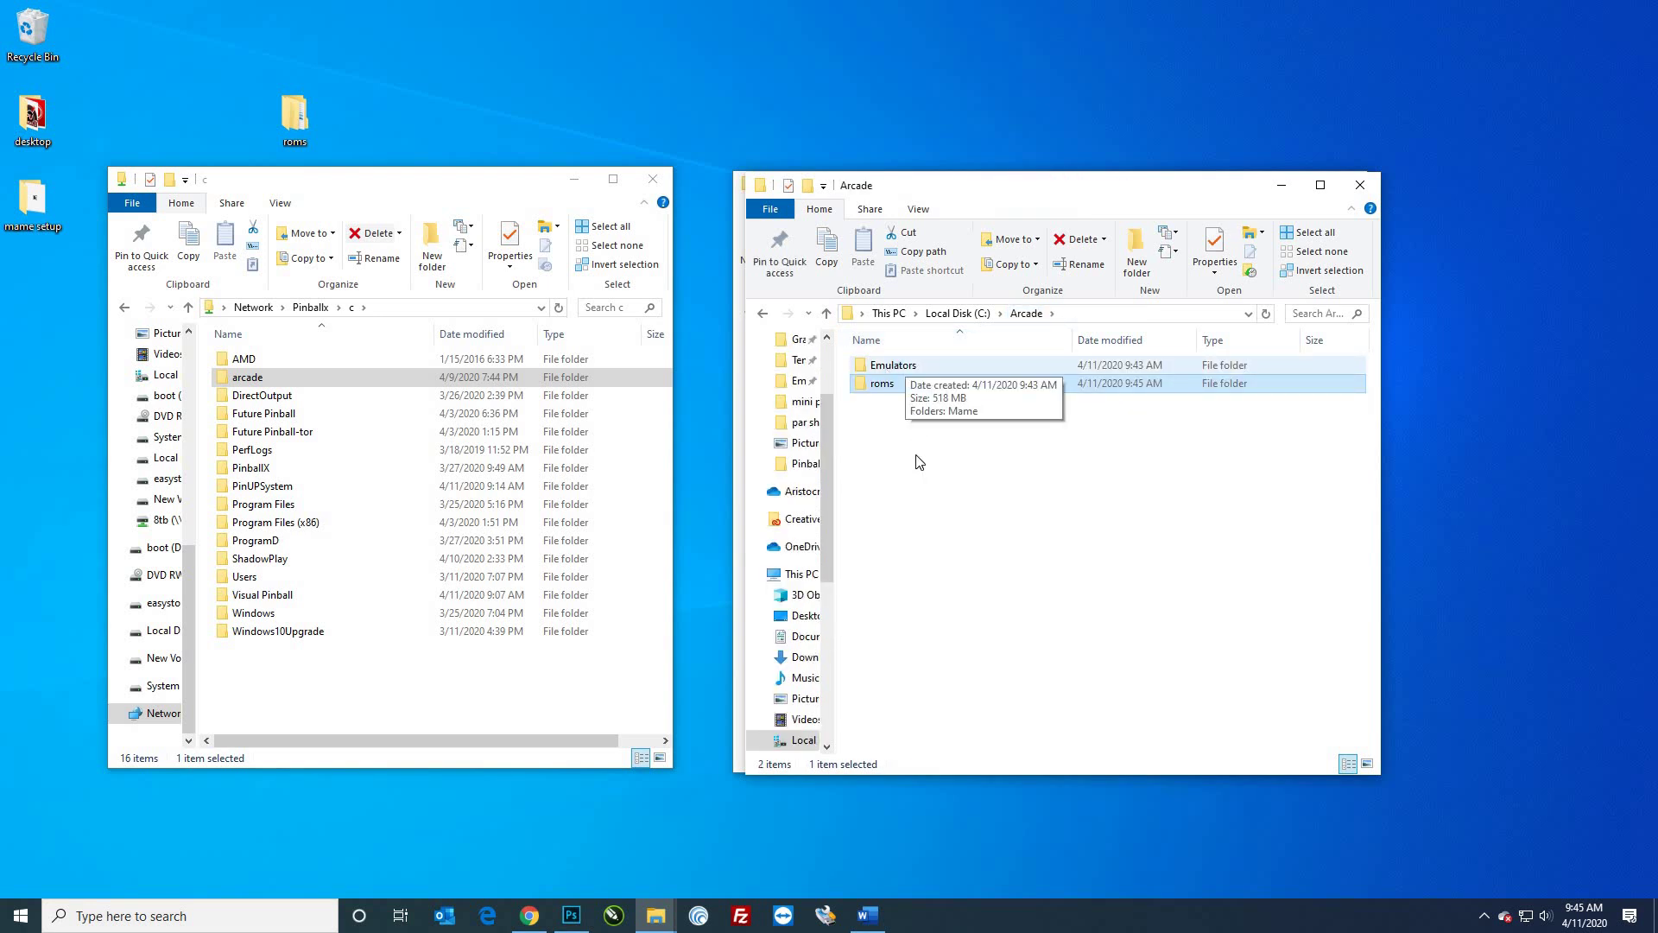
{"action": "key", "text": "Up"}
{"action": "key", "text": "Return"}
{"action": "key", "text": "Down"}
{"action": "key", "text": "Return"}
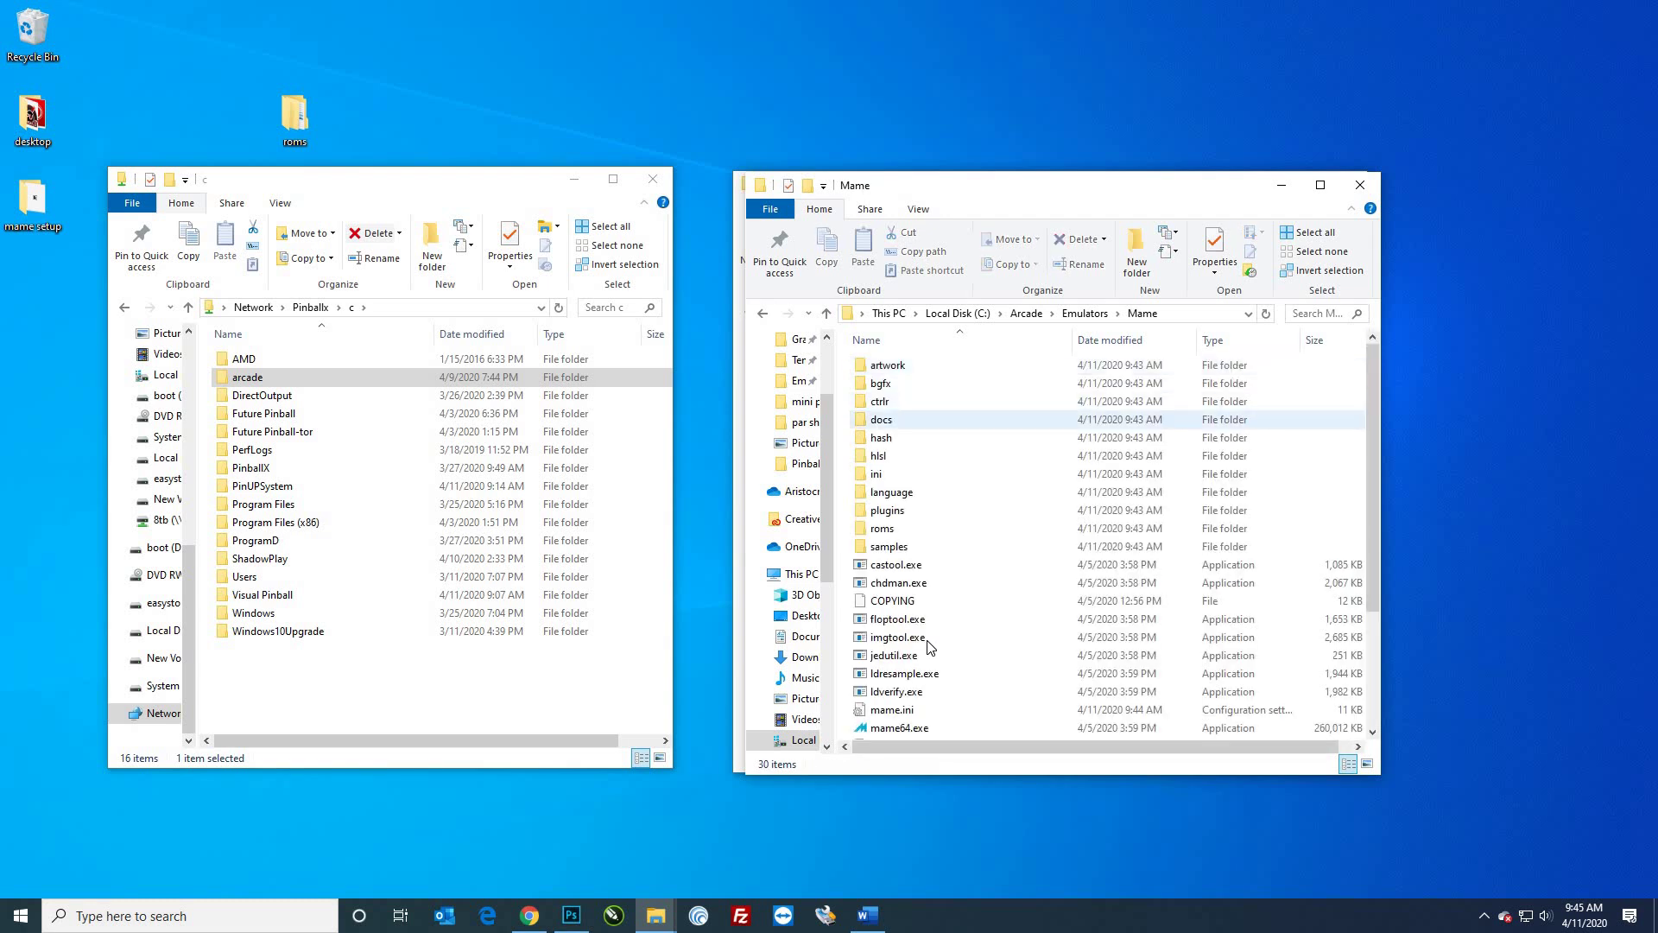
{"action": "scroll", "coordinate": [941, 544], "scroll_direction": "down", "scroll_amount": 3}
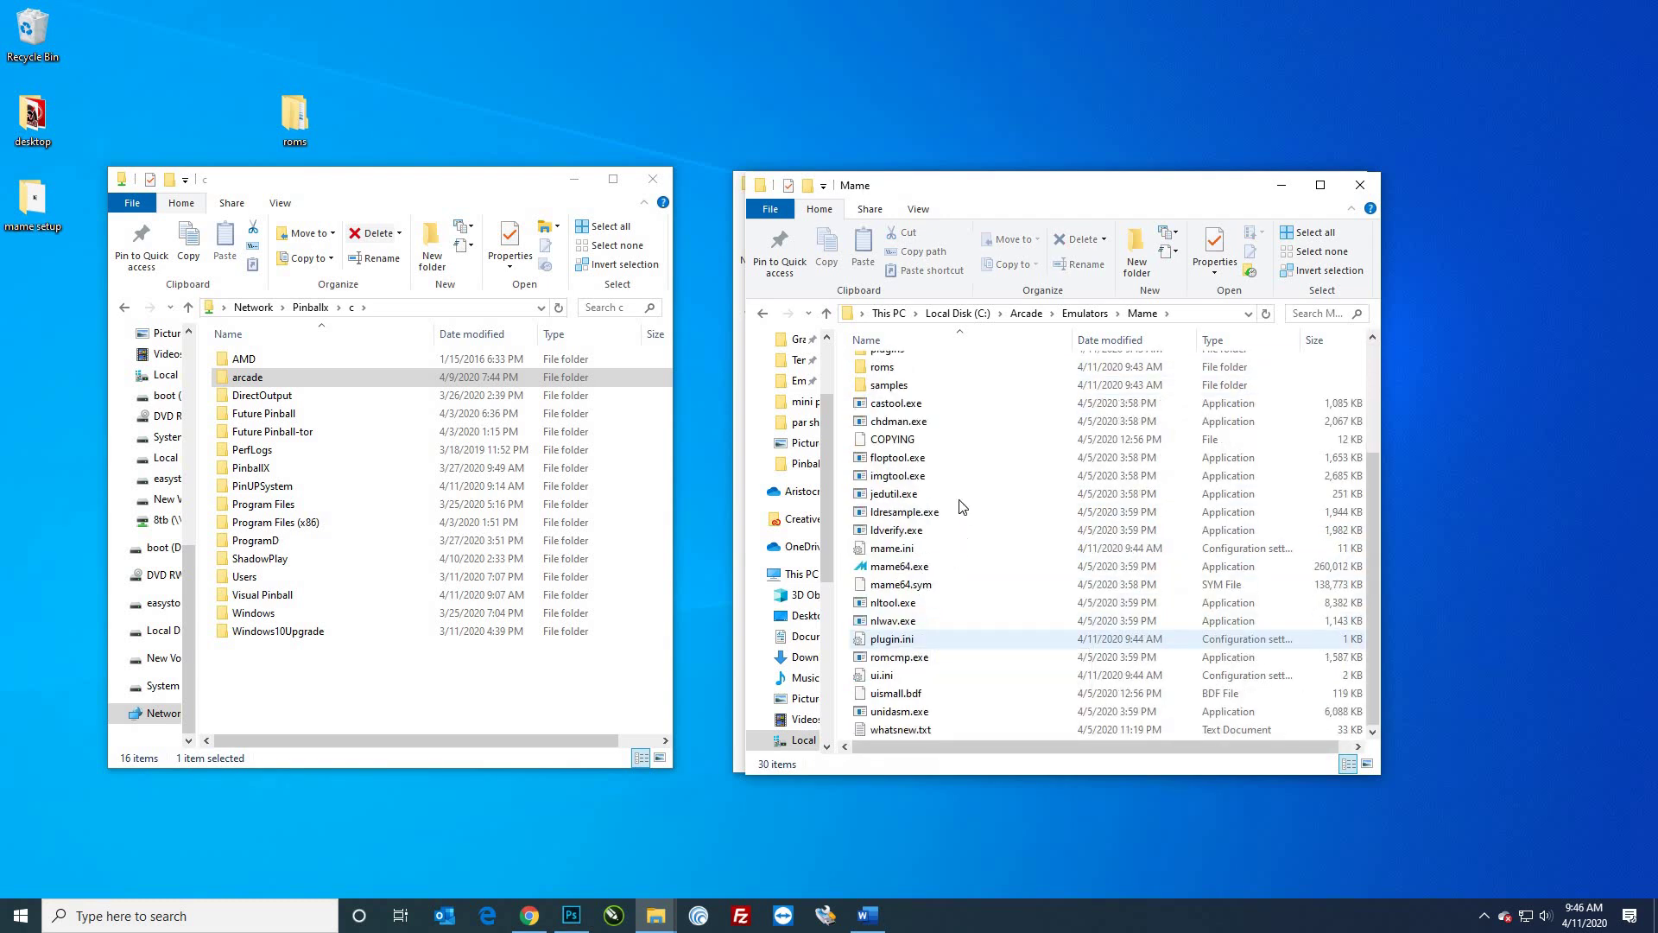
{"action": "left_click", "coordinate": [892, 548]}
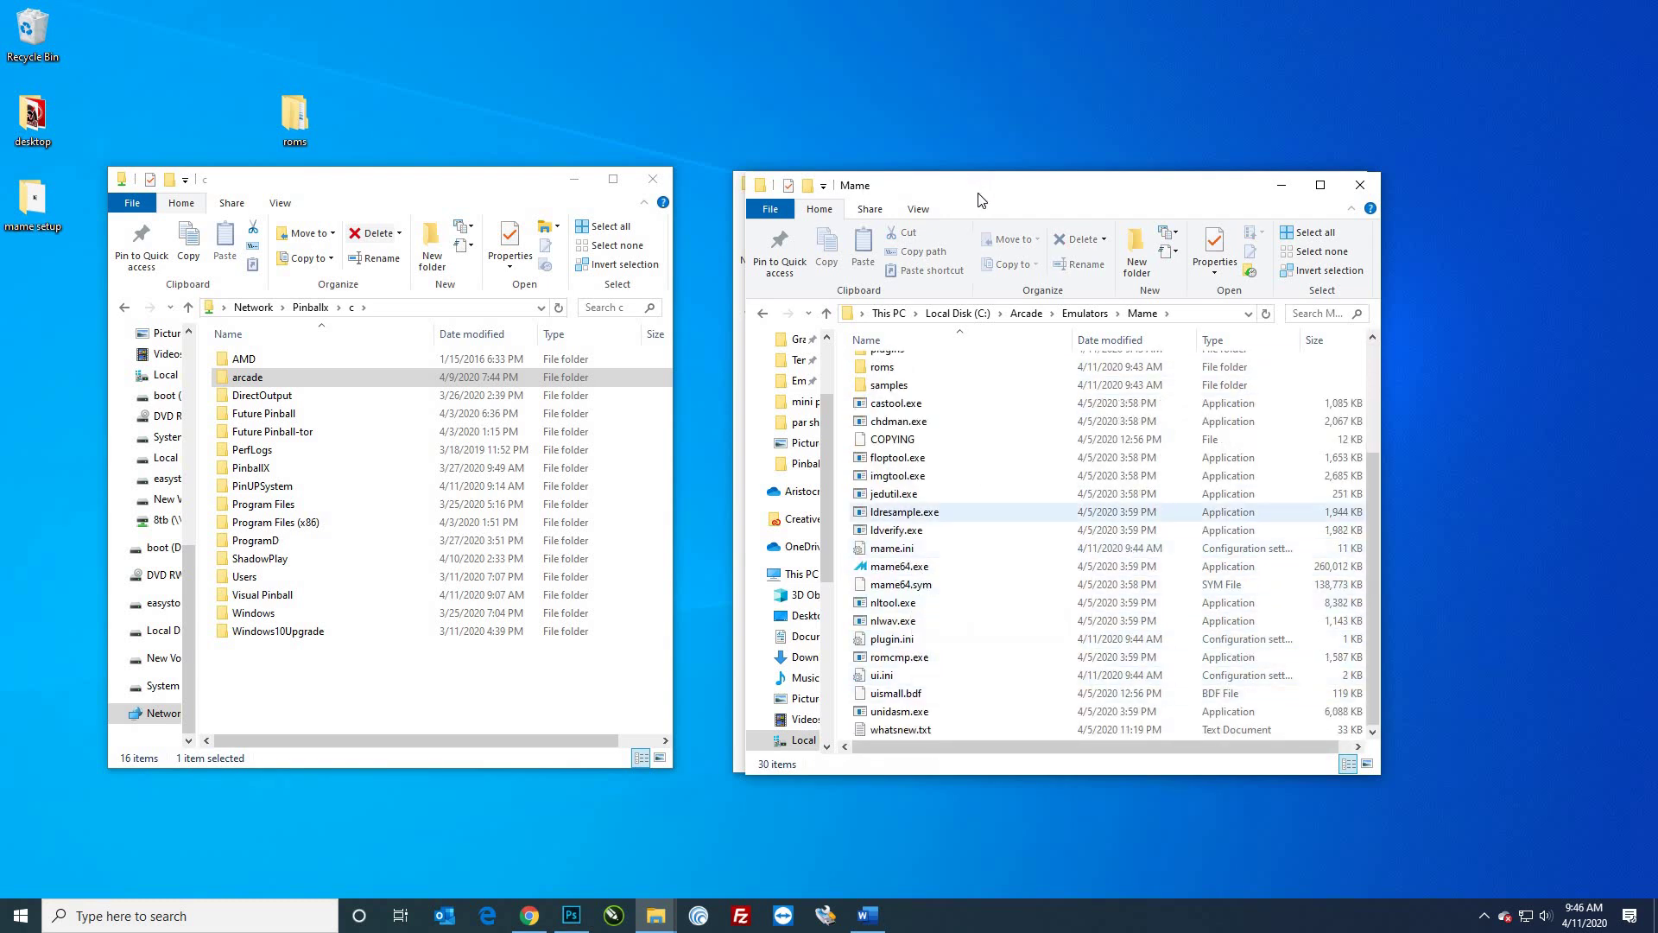
{"action": "right_click", "coordinate": [890, 548]}
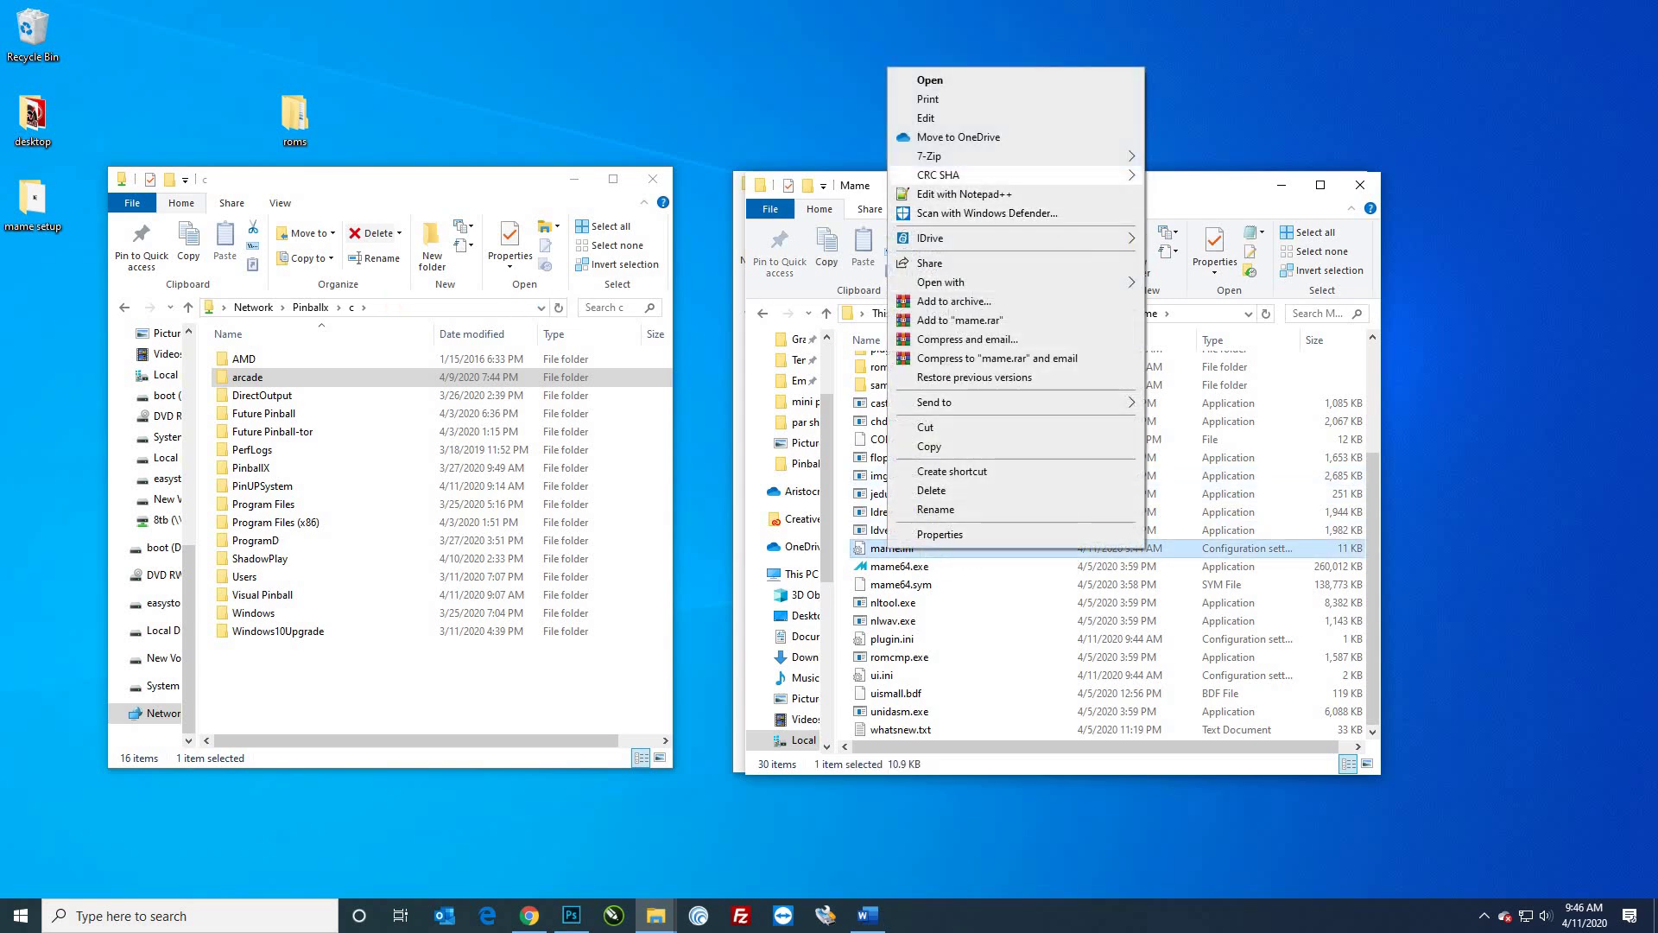
Step: Open mame.ini in Notepad++ and arrange it beside the Mame folder window
{"action": "left_click", "coordinate": [964, 195]}
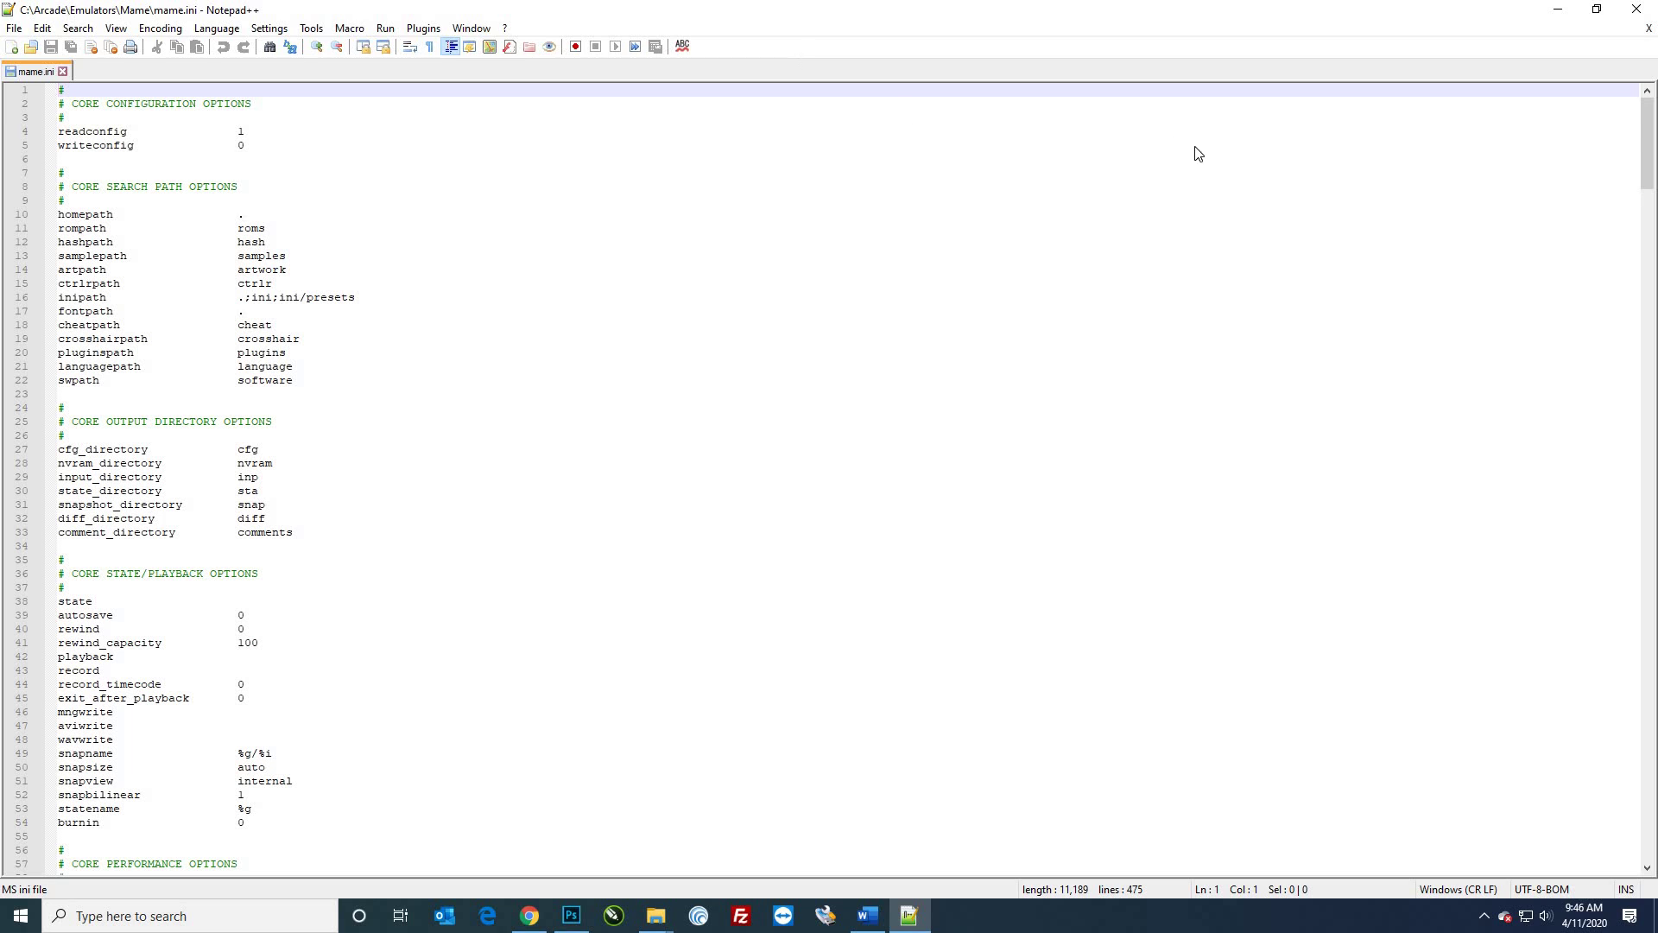
{"action": "key", "text": "super+Down"}
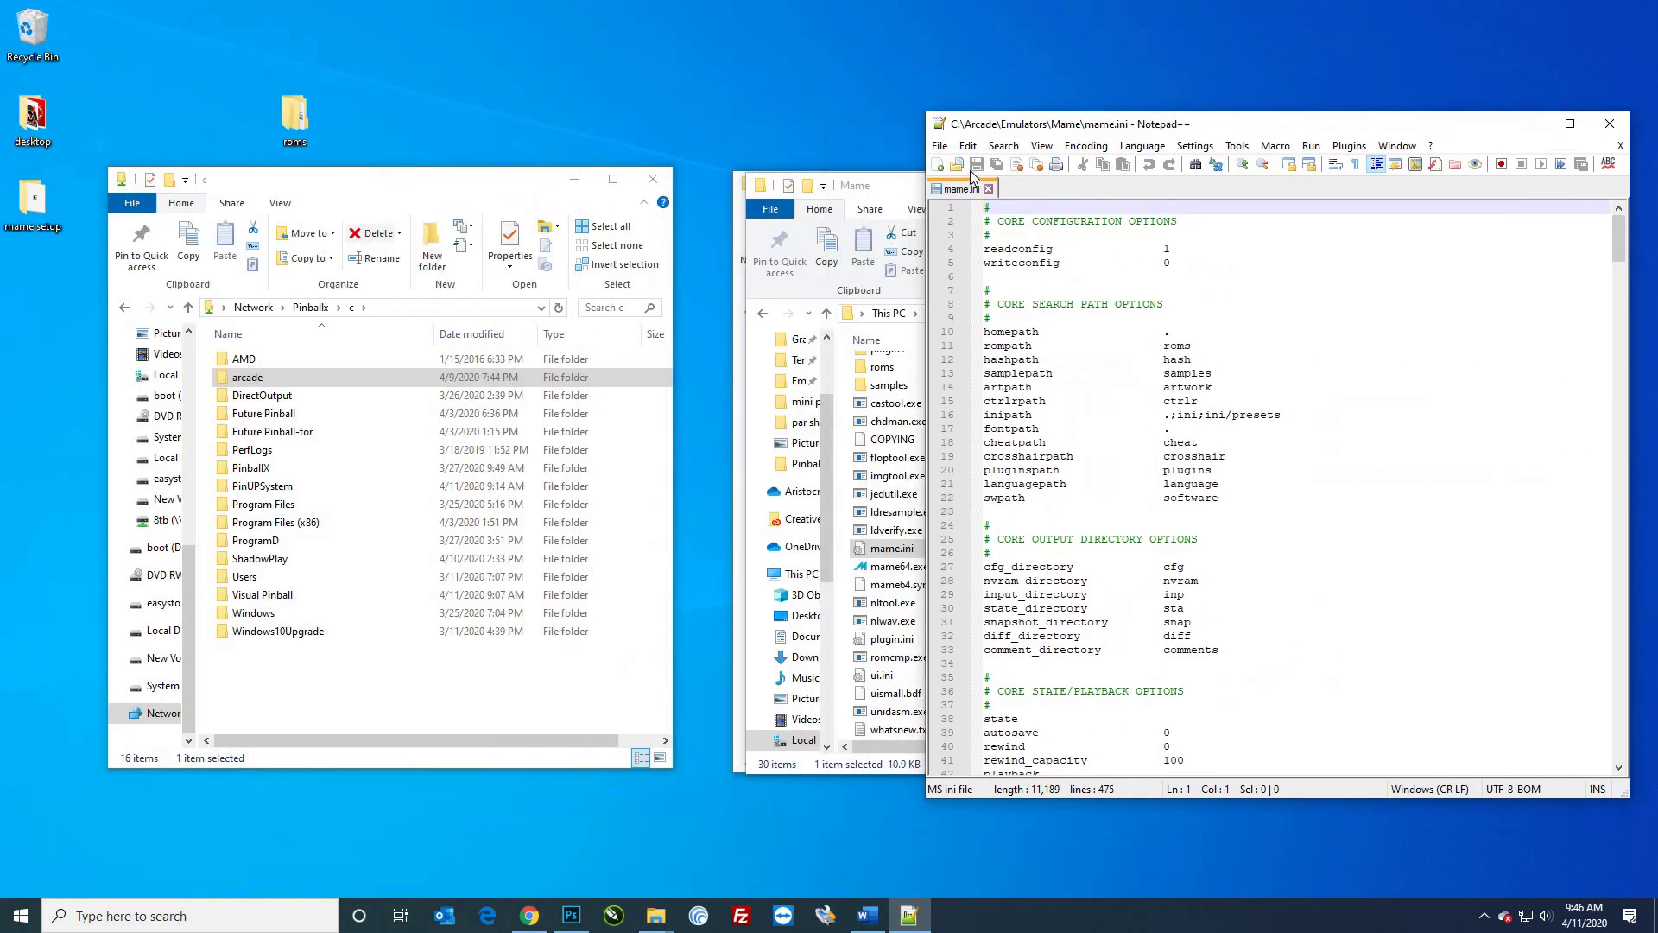
{"action": "left_click", "coordinate": [782, 185]}
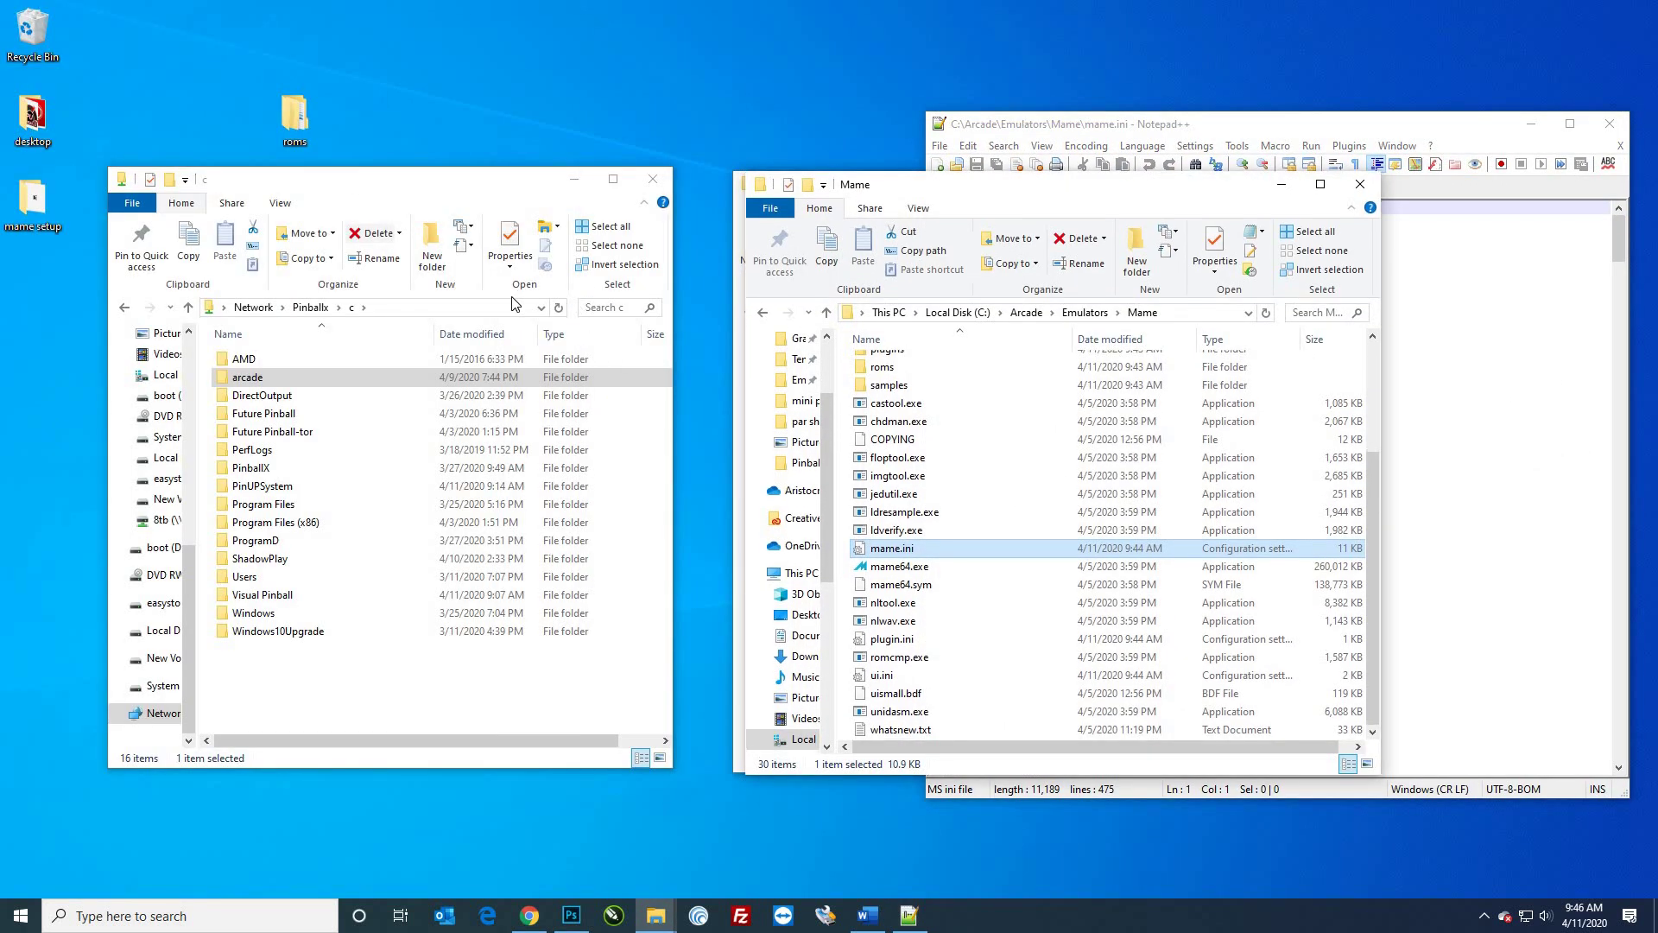
{"action": "left_click_drag", "start_coordinate": [512, 301], "coordinate": [398, 344]}
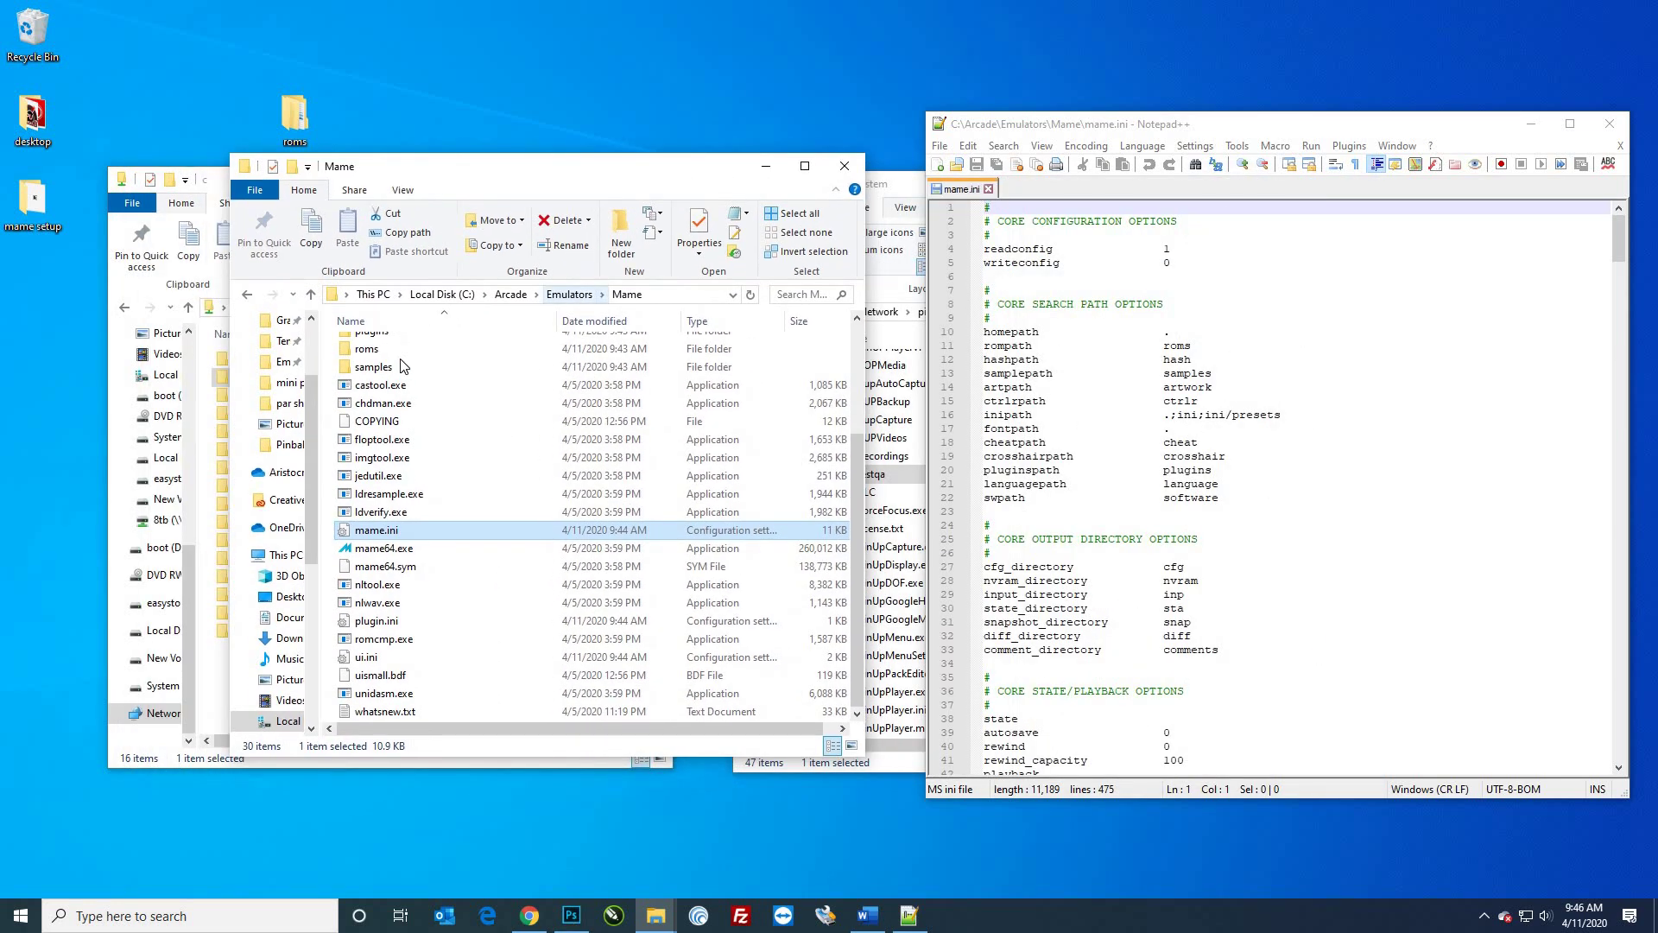
Step: Navigate Explorer to C:\Arcade\roms\mame and grab its full path from the address bar
{"action": "key", "text": "alt+Up"}
{"action": "key", "text": "Down"}
{"action": "key", "text": "Return"}
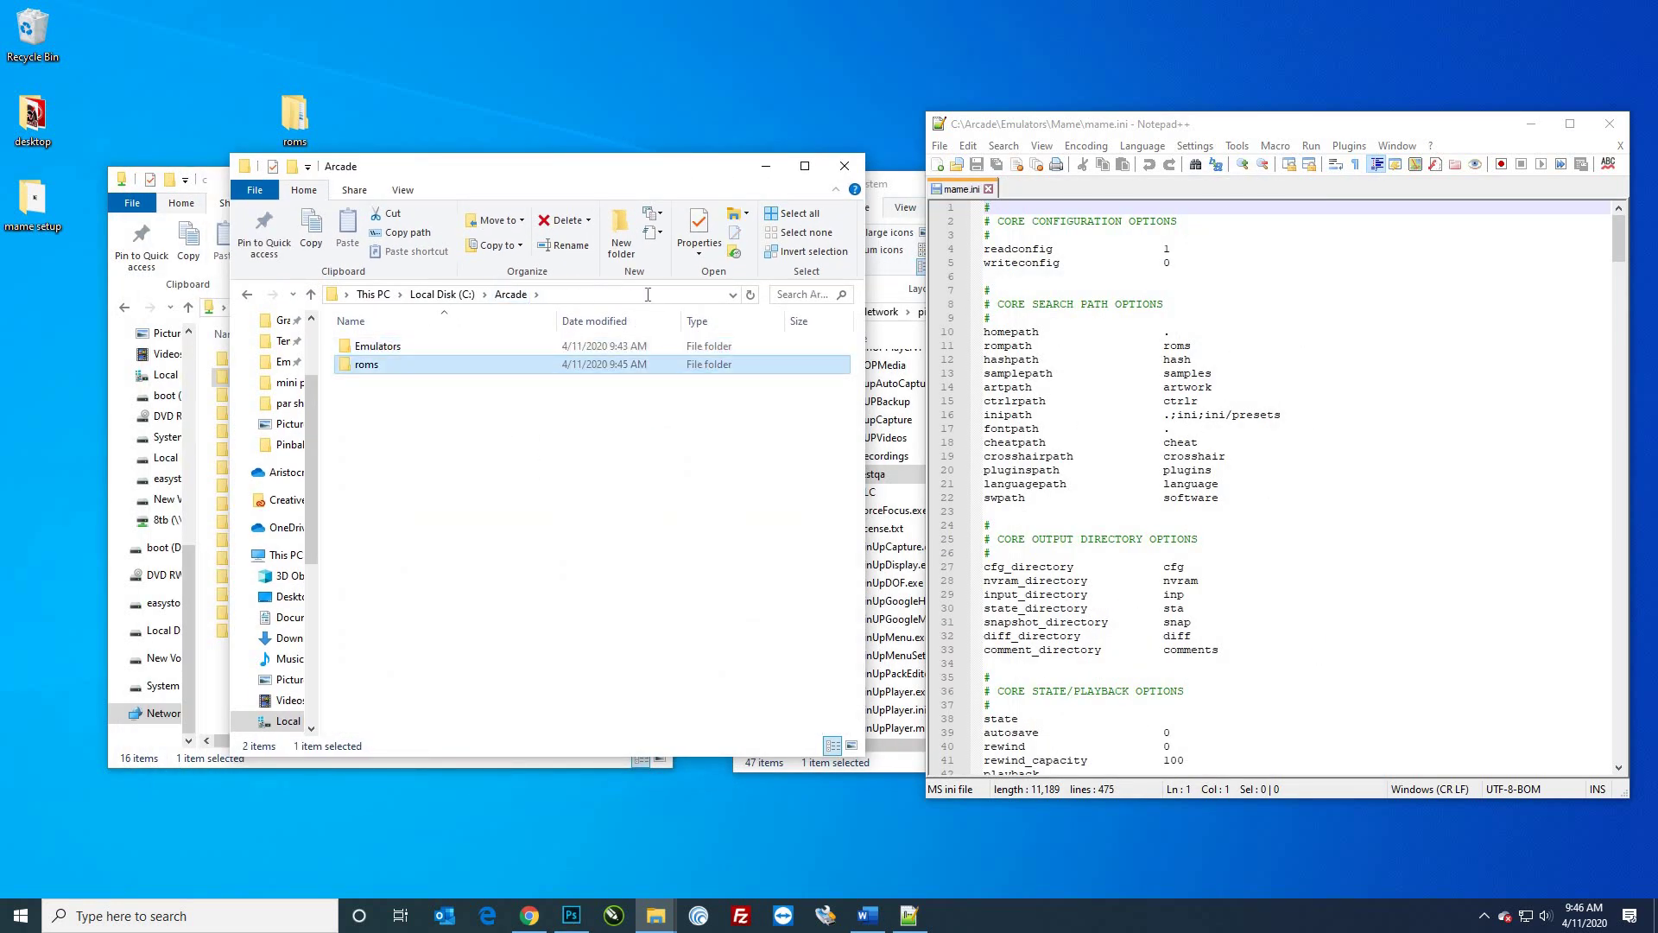
{"action": "key", "text": "Return"}
{"action": "key", "text": "alt+d"}
{"action": "key", "text": "ctrl+c"}
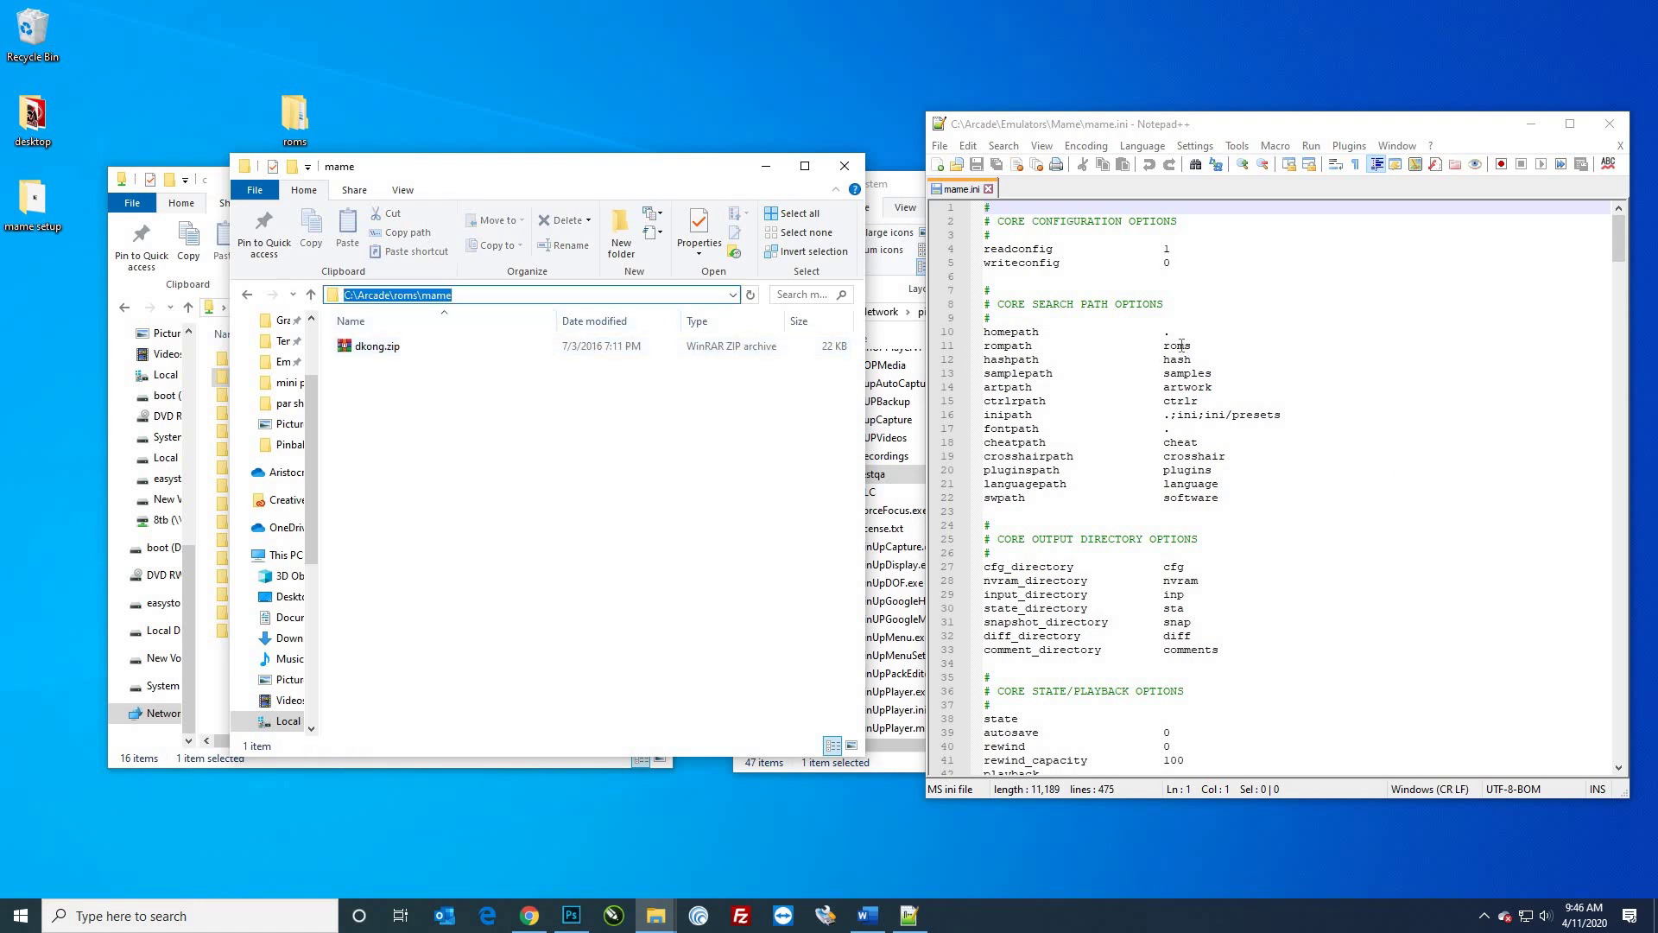
{"action": "left_click", "coordinate": [1209, 401]}
Step: Replace the rompath value roms with the C:\Arcade\roms\mame path
{"action": "double_click", "coordinate": [1174, 344]}
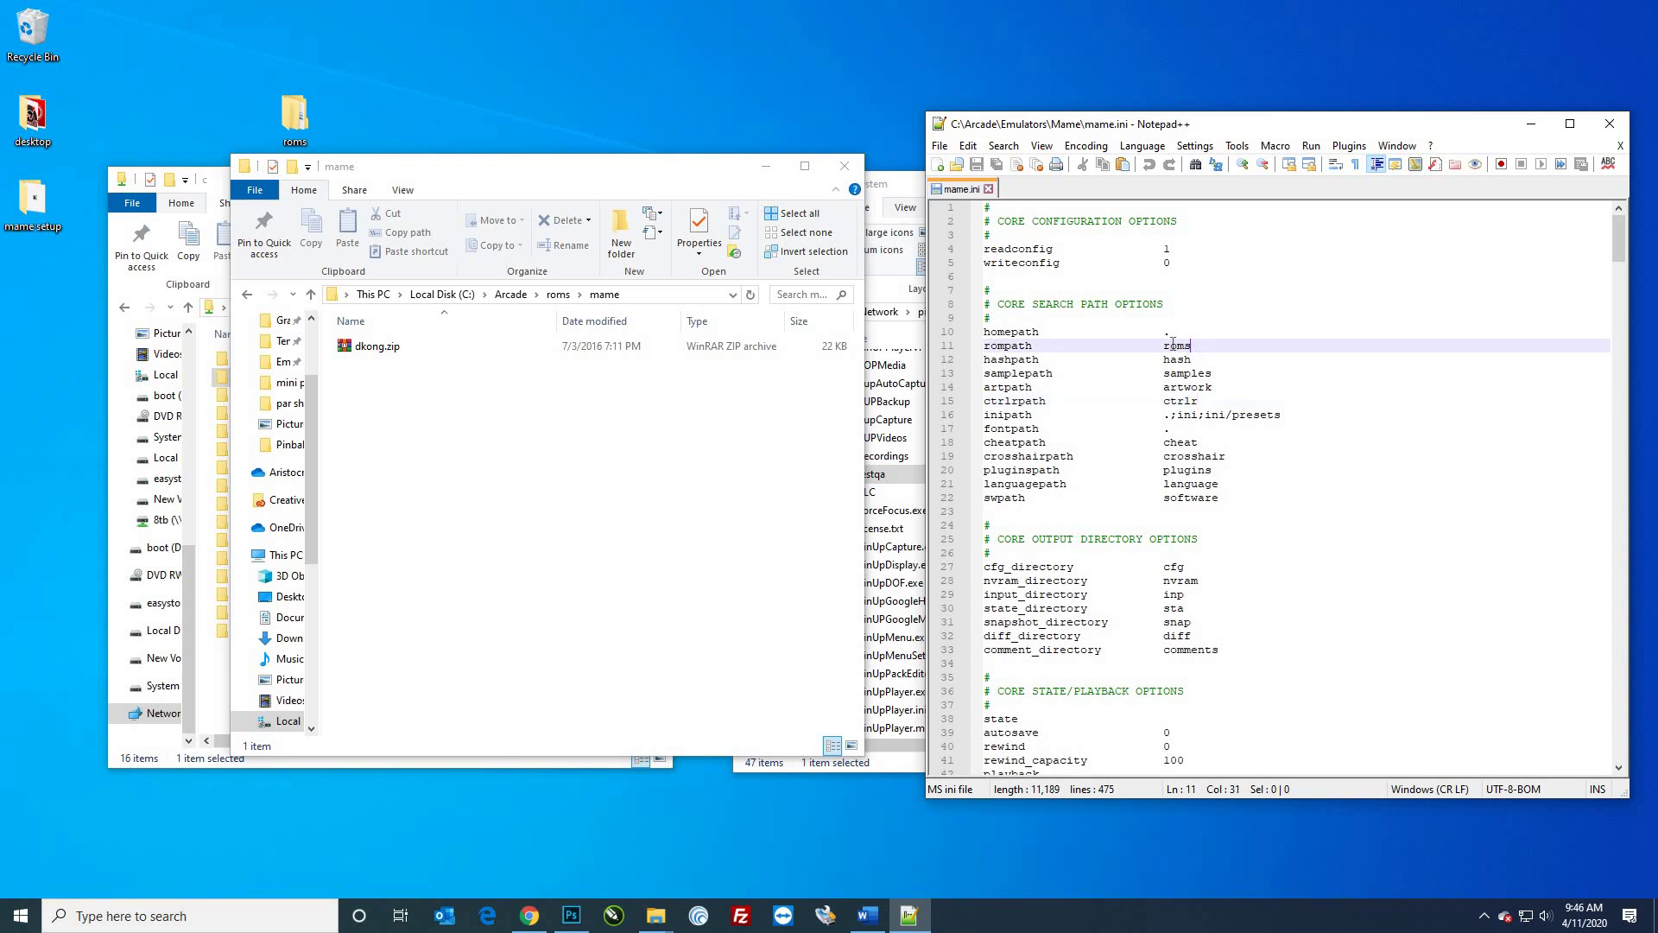
{"action": "key", "text": "End"}
{"action": "key", "text": "ctrl+shift+Left"}
{"action": "key", "text": "ctrl+v"}
{"action": "key", "text": "Down"}
{"action": "key", "text": "Down"}
{"action": "key", "text": "Down"}
{"action": "key", "text": "Down"}
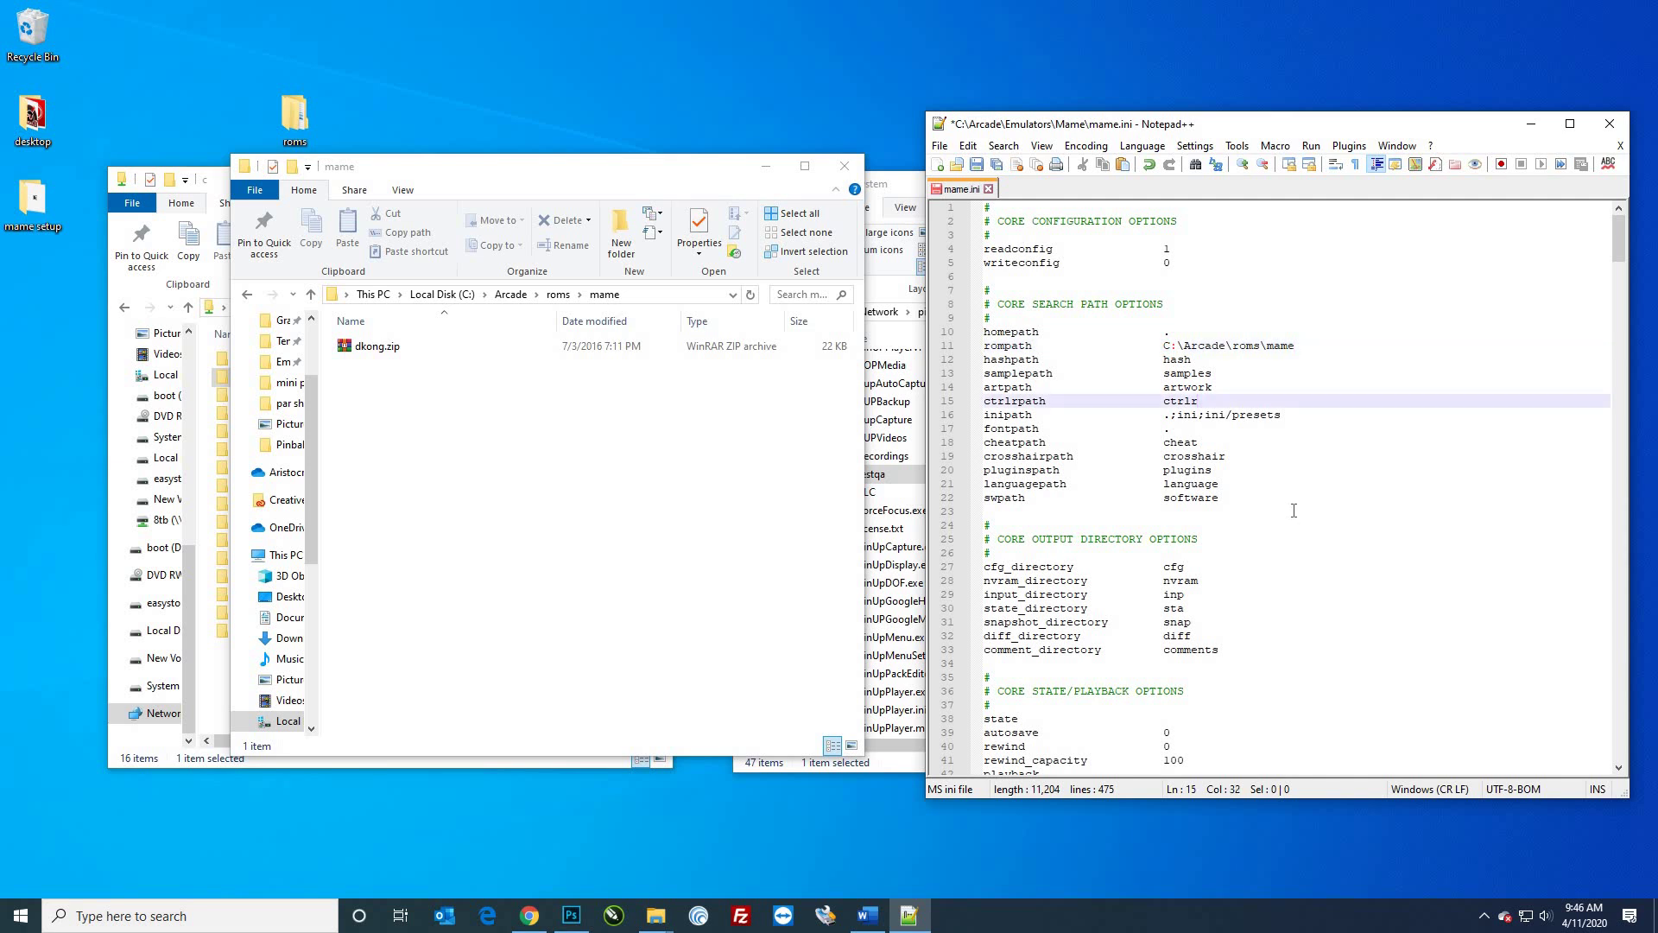
Step: Scroll down to the autoror setting and place the caret on its value
{"action": "scroll", "coordinate": [1294, 511], "scroll_direction": "down", "scroll_amount": 7}
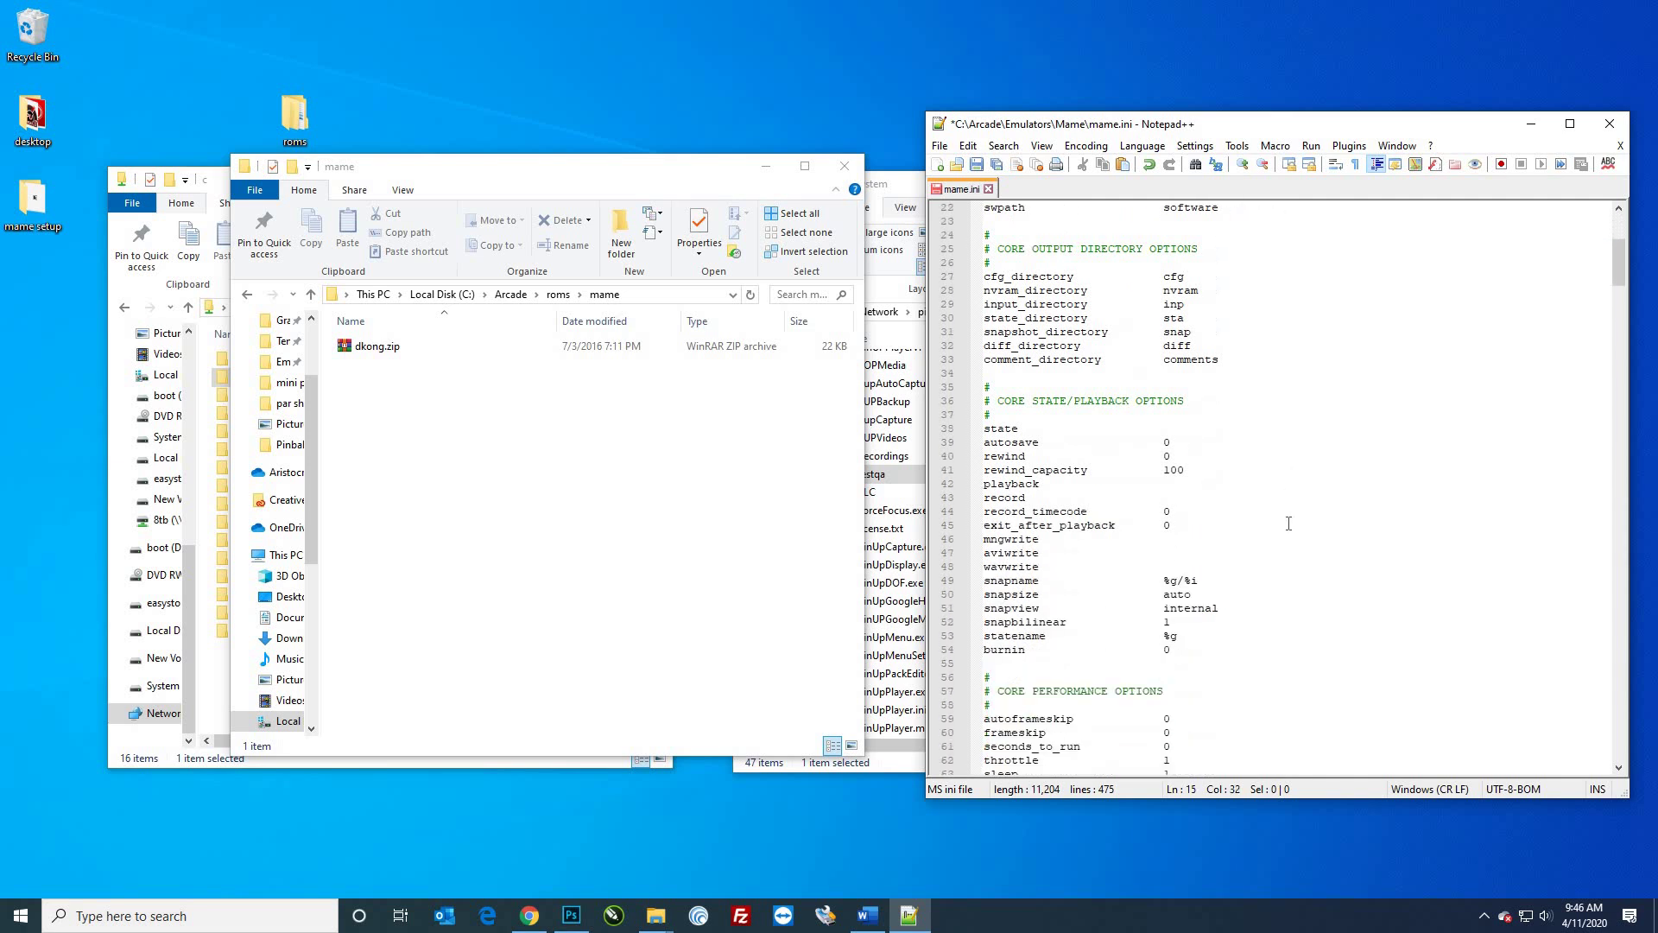
{"action": "scroll", "coordinate": [1288, 523], "scroll_direction": "down", "scroll_amount": 6}
{"action": "scroll", "coordinate": [1250, 583], "scroll_direction": "down", "scroll_amount": 5}
{"action": "scroll", "coordinate": [1219, 580], "scroll_direction": "down", "scroll_amount": 3}
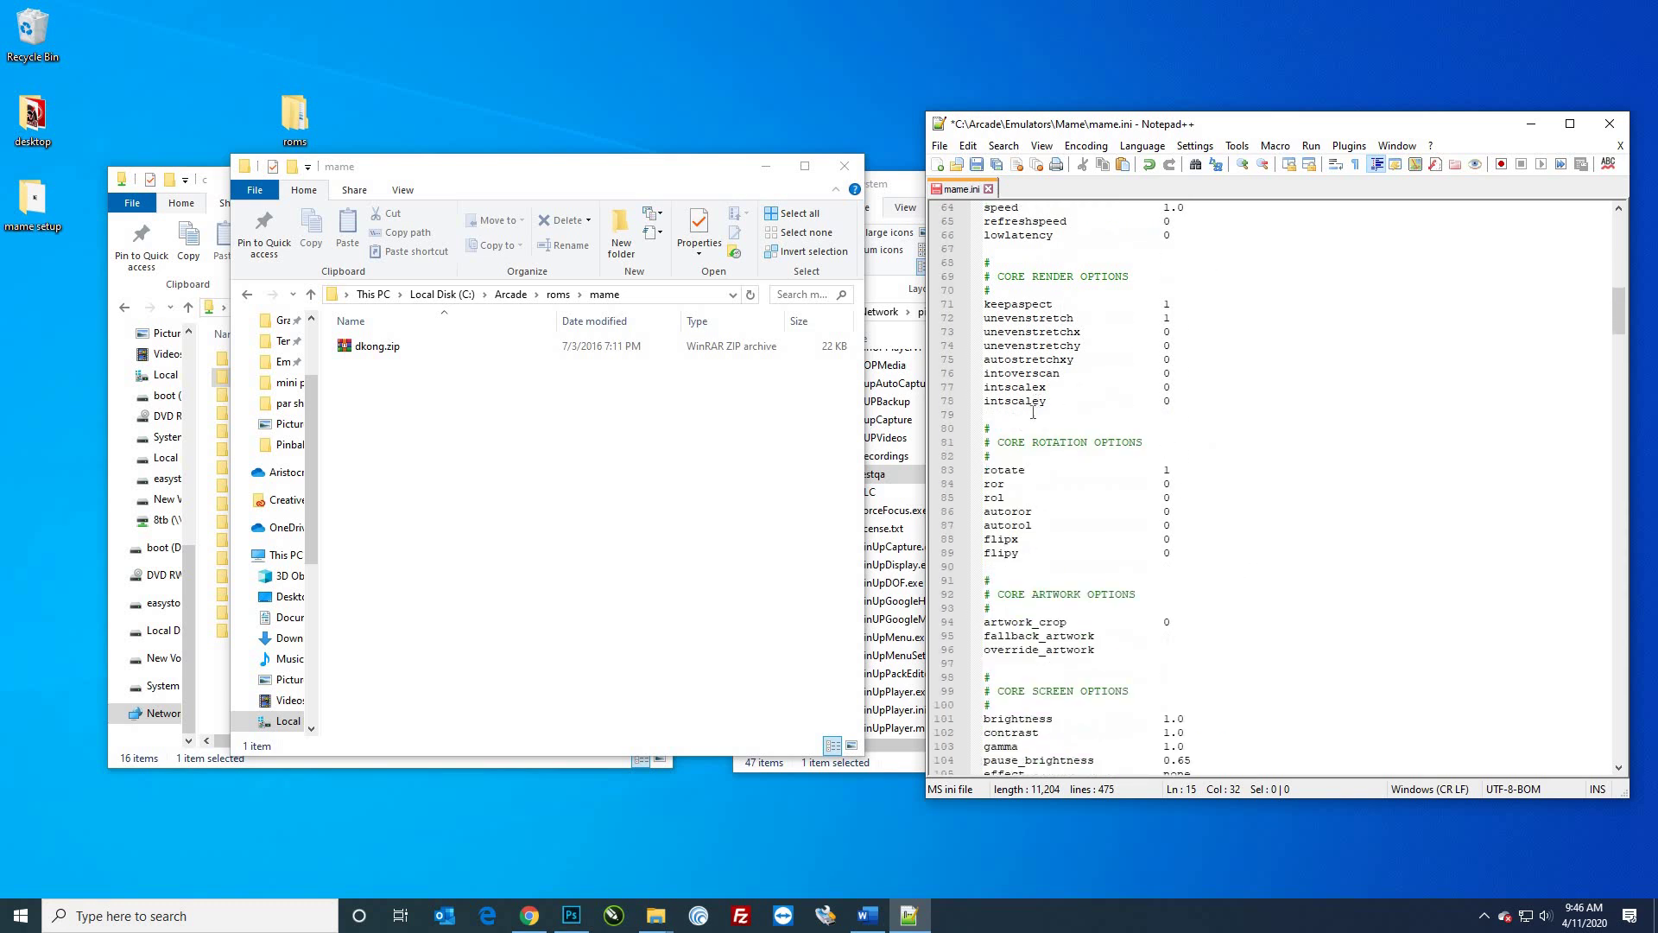
{"action": "scroll", "coordinate": [1176, 432], "scroll_direction": "down", "scroll_amount": 2}
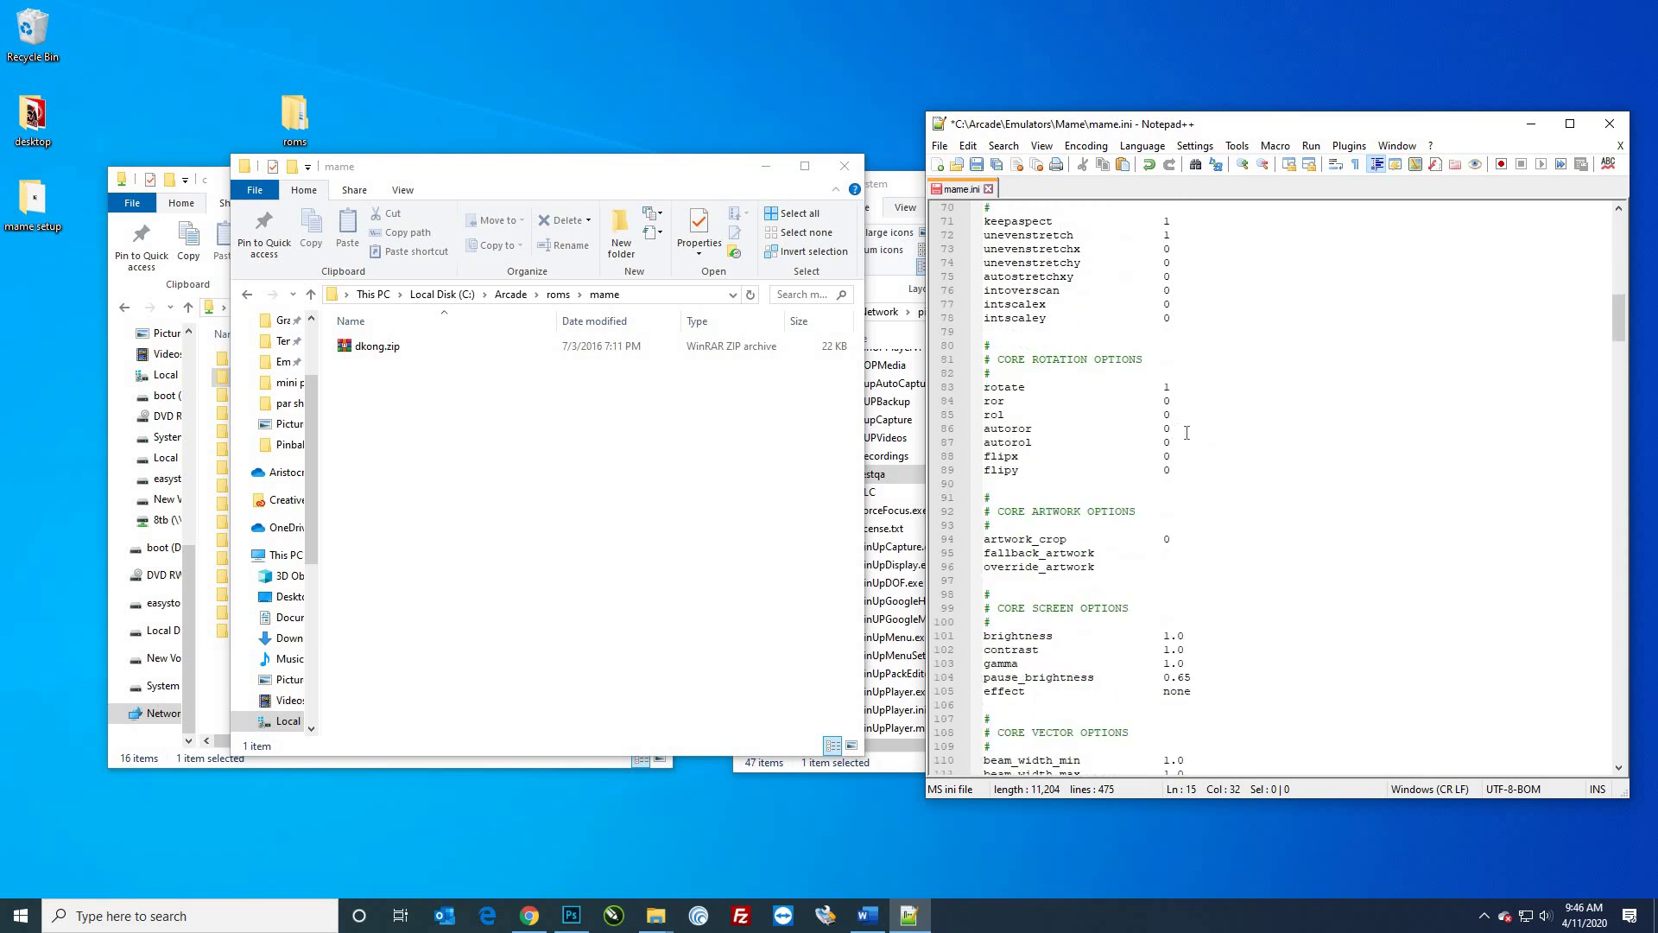
{"action": "left_click", "coordinate": [1187, 433]}
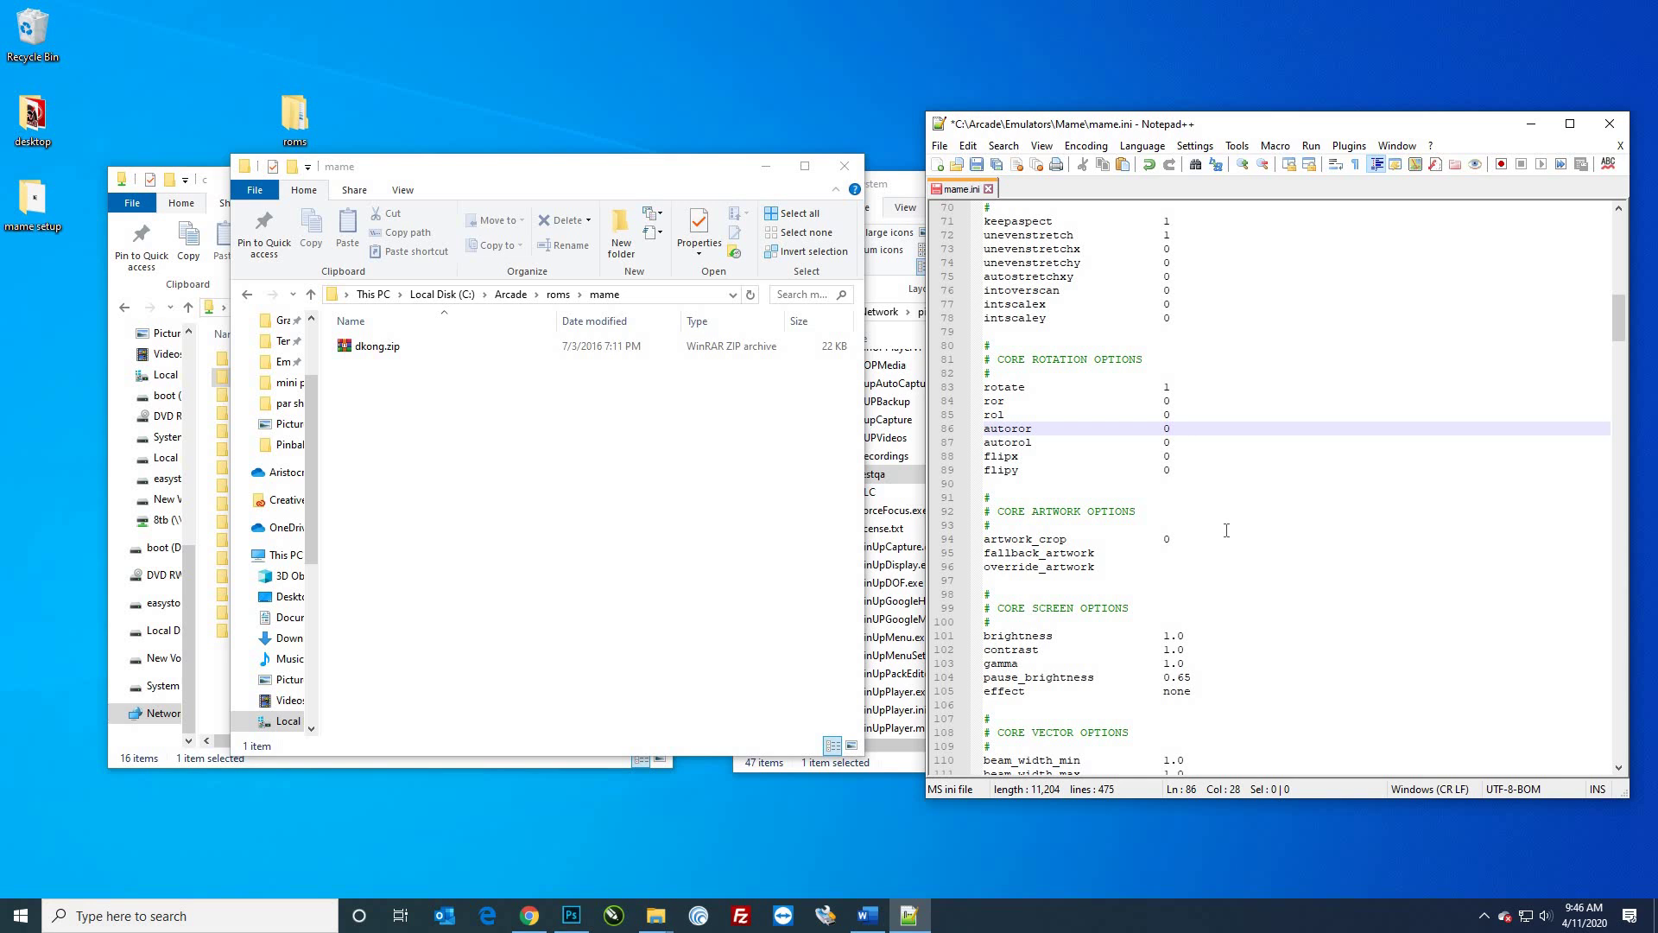
Step: Find the screen setting further down and select its auto value
{"action": "scroll", "coordinate": [1226, 530], "scroll_direction": "down", "scroll_amount": 5}
{"action": "scroll", "coordinate": [1240, 580], "scroll_direction": "down", "scroll_amount": 12}
{"action": "scroll", "coordinate": [1246, 587], "scroll_direction": "down", "scroll_amount": 13}
{"action": "scroll", "coordinate": [1259, 600], "scroll_direction": "down", "scroll_amount": 7}
{"action": "scroll", "coordinate": [1260, 612], "scroll_direction": "down", "scroll_amount": 5}
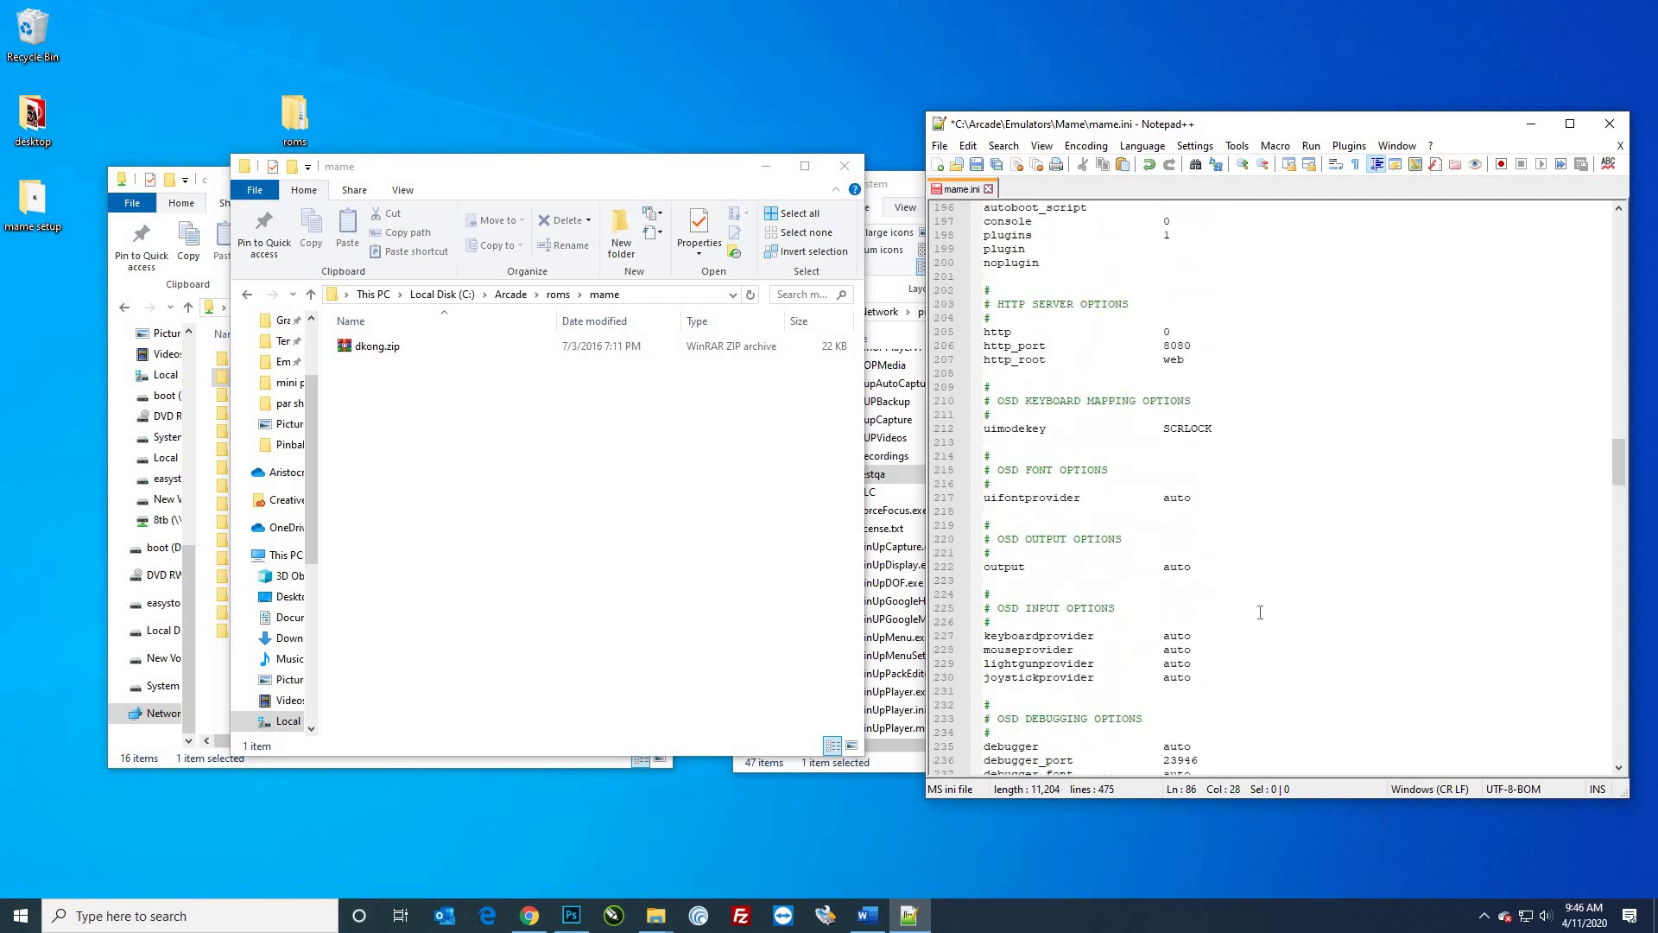
{"action": "scroll", "coordinate": [1259, 613], "scroll_direction": "down", "scroll_amount": 12}
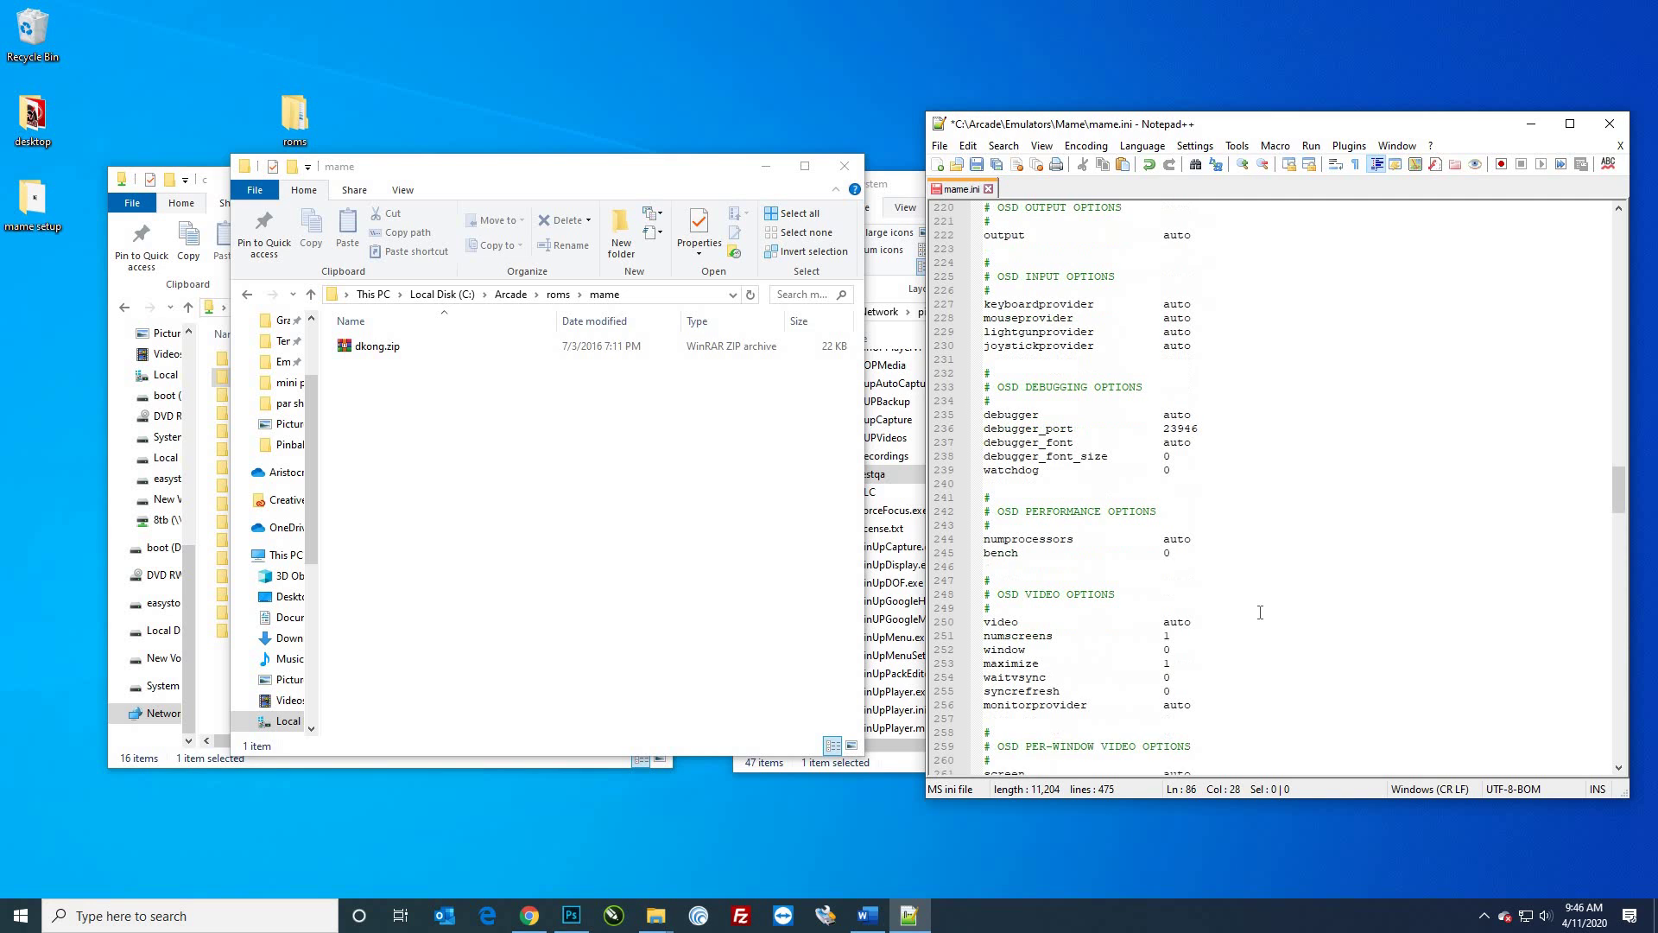
{"action": "scroll", "coordinate": [1260, 612], "scroll_direction": "down", "scroll_amount": 3}
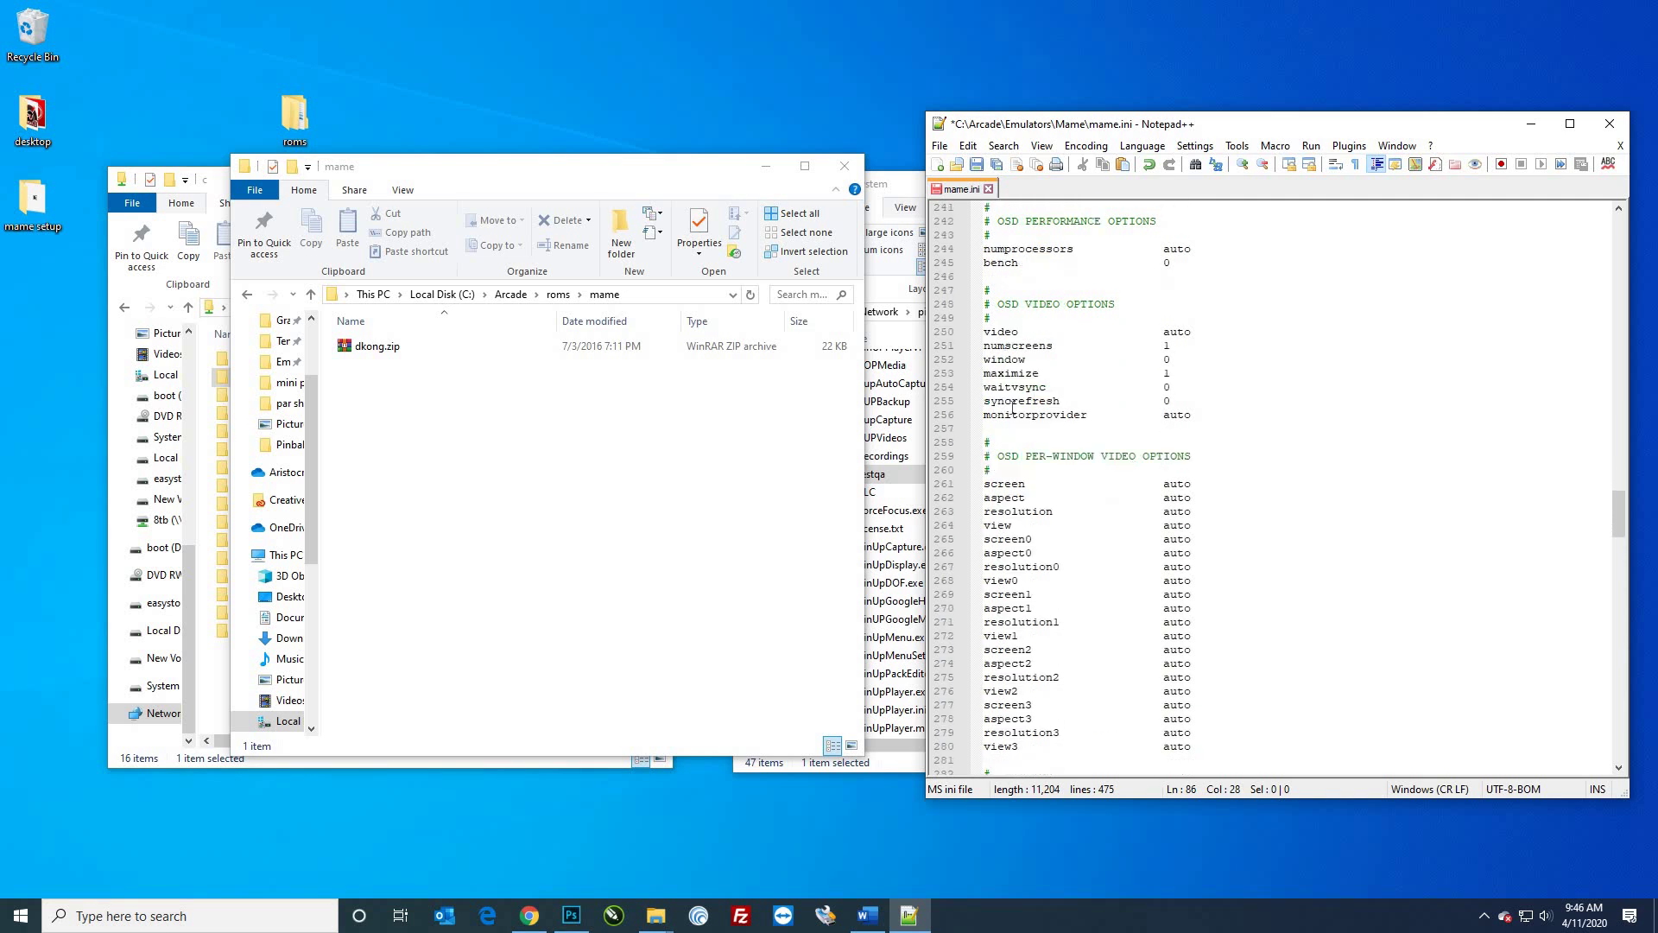
{"action": "scroll", "coordinate": [1174, 404], "scroll_direction": "down", "scroll_amount": 2}
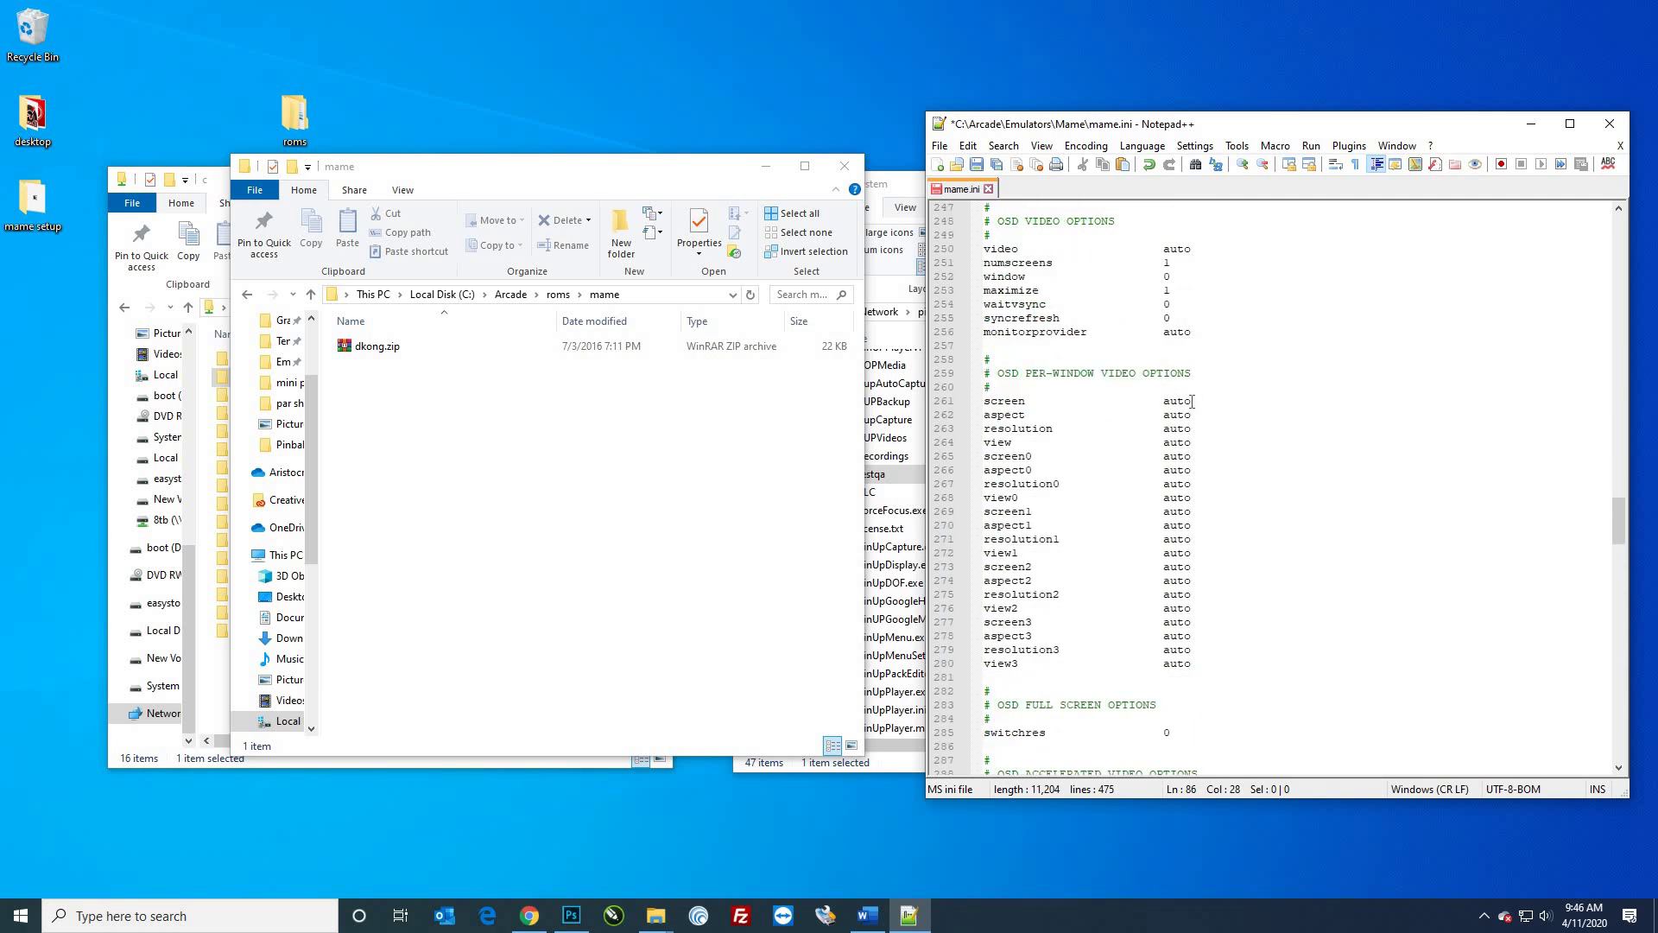
{"action": "double_click", "coordinate": [1196, 401]}
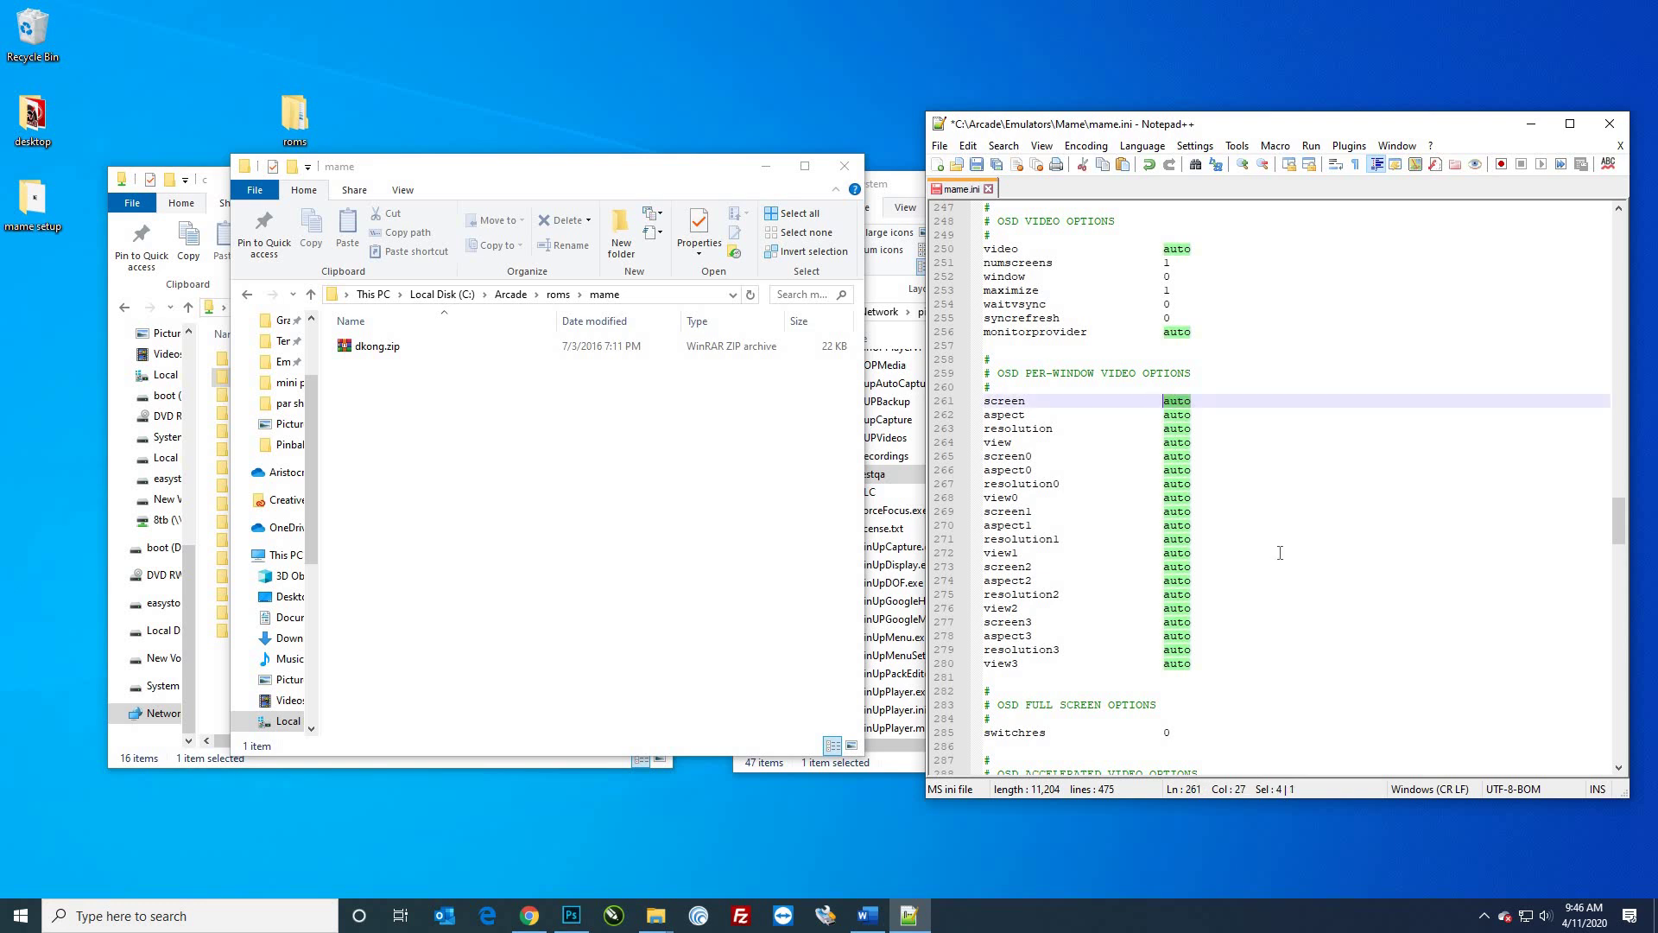
{"action": "key", "text": "Right"}
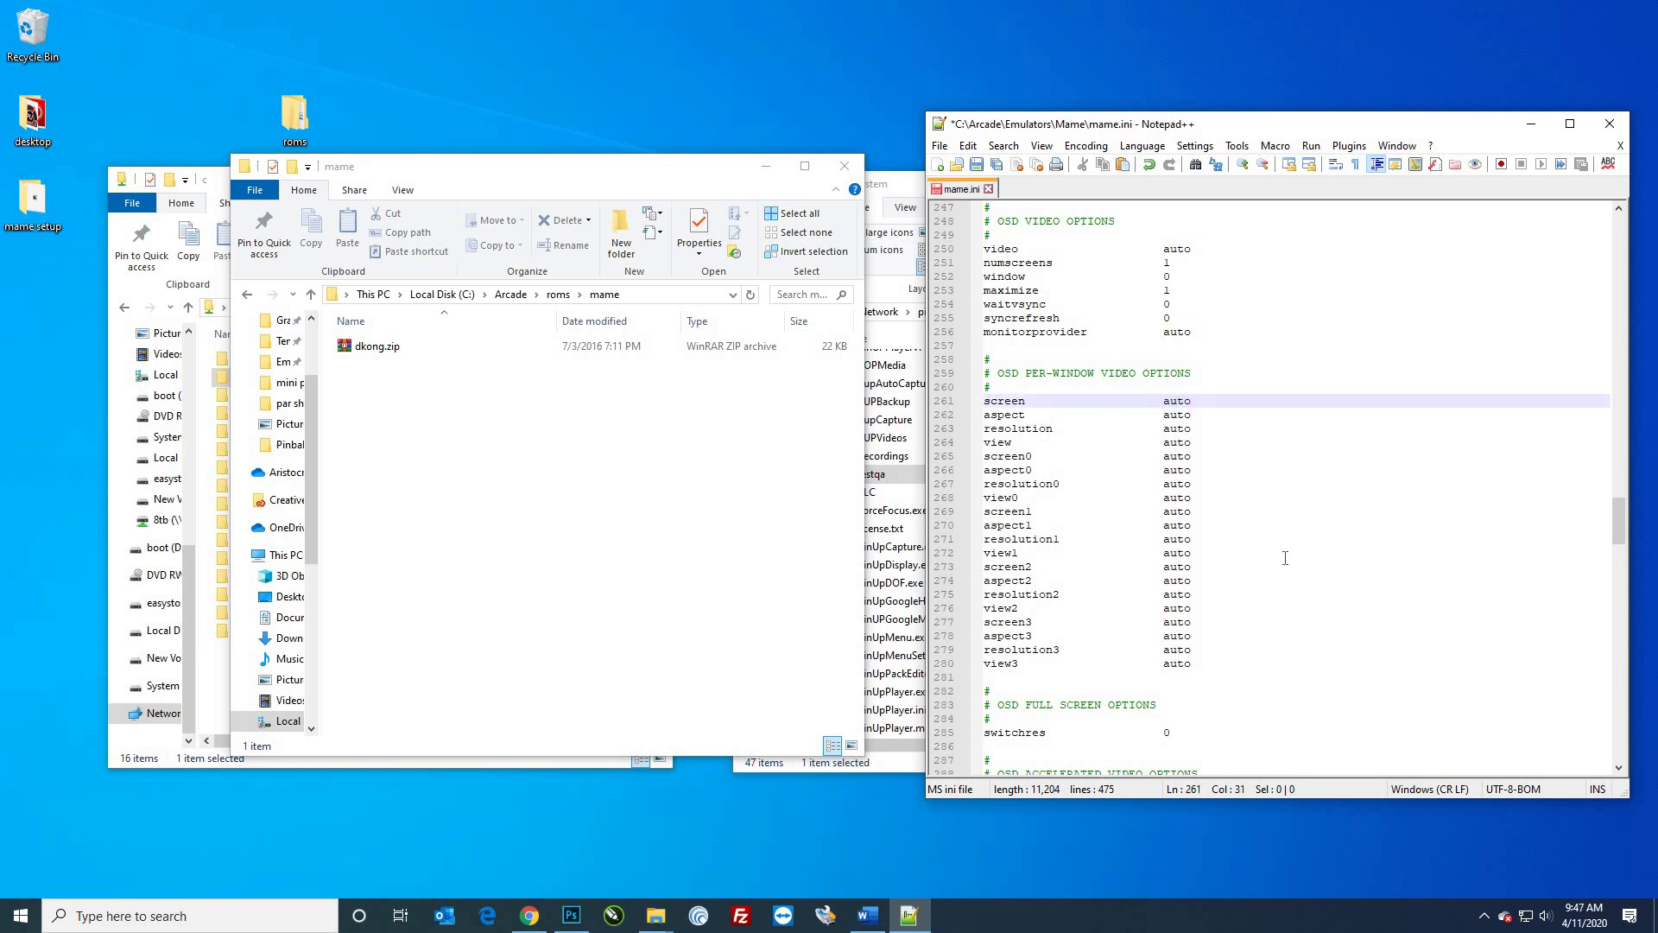
Step: Save the edited mame.ini and close Notepad++
{"action": "scroll", "coordinate": [1285, 558], "scroll_direction": "down", "scroll_amount": 18}
{"action": "scroll", "coordinate": [1289, 572], "scroll_direction": "down", "scroll_amount": 20}
{"action": "scroll", "coordinate": [1102, 179], "scroll_direction": "down", "scroll_amount": 18}
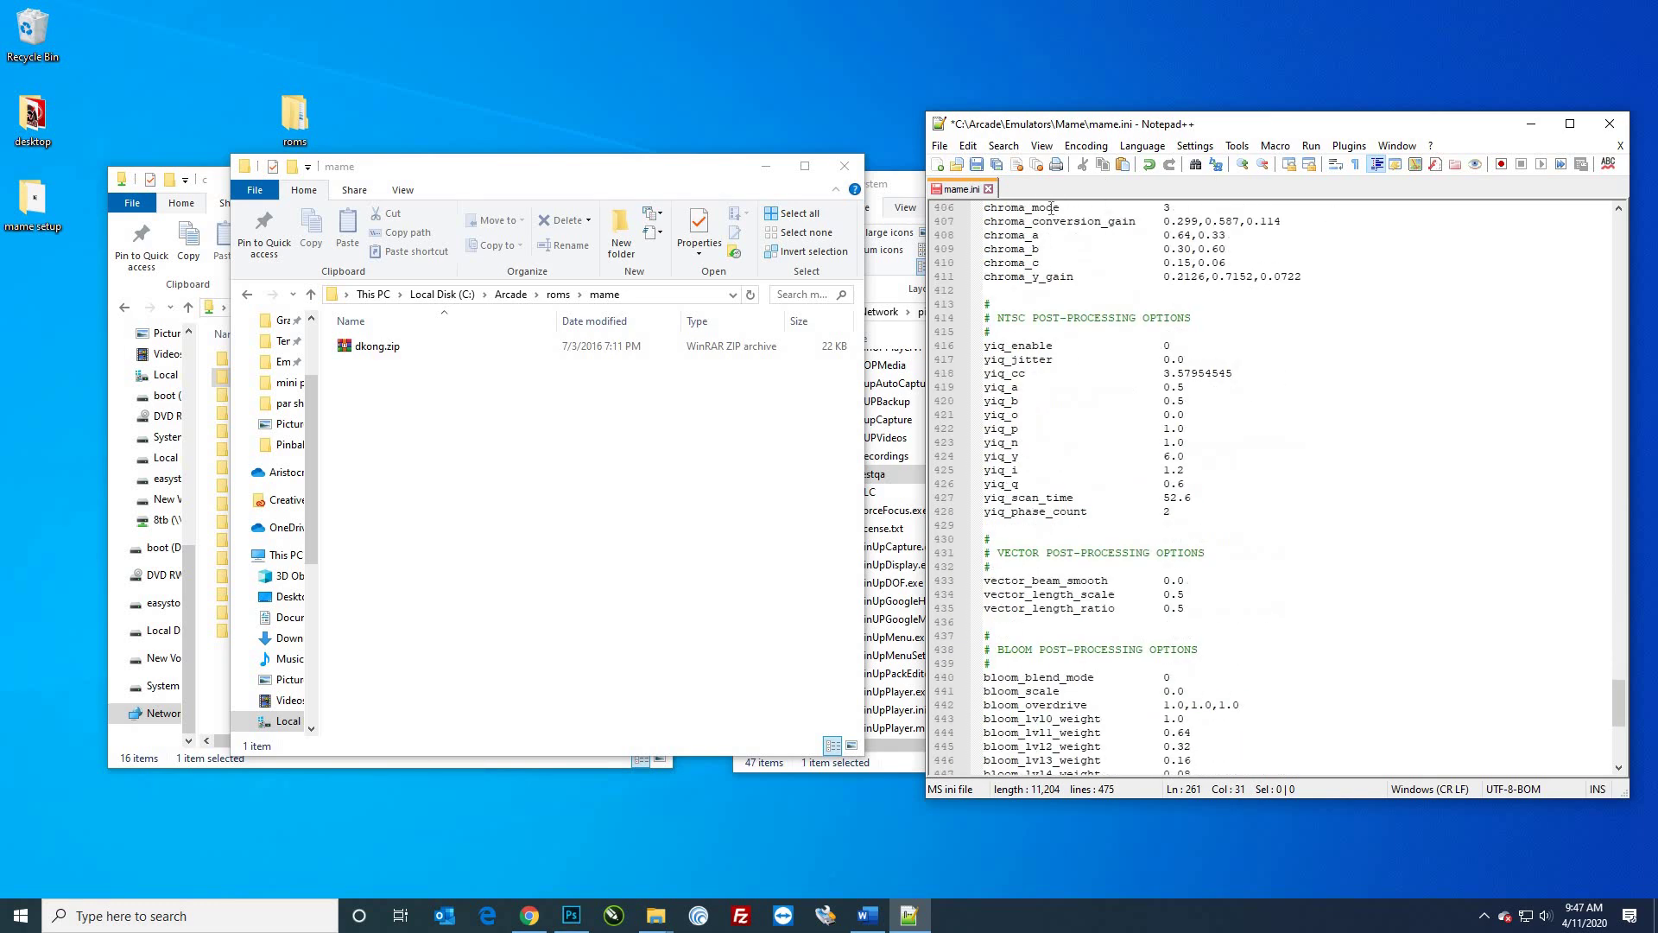
{"action": "left_click", "coordinate": [977, 165]}
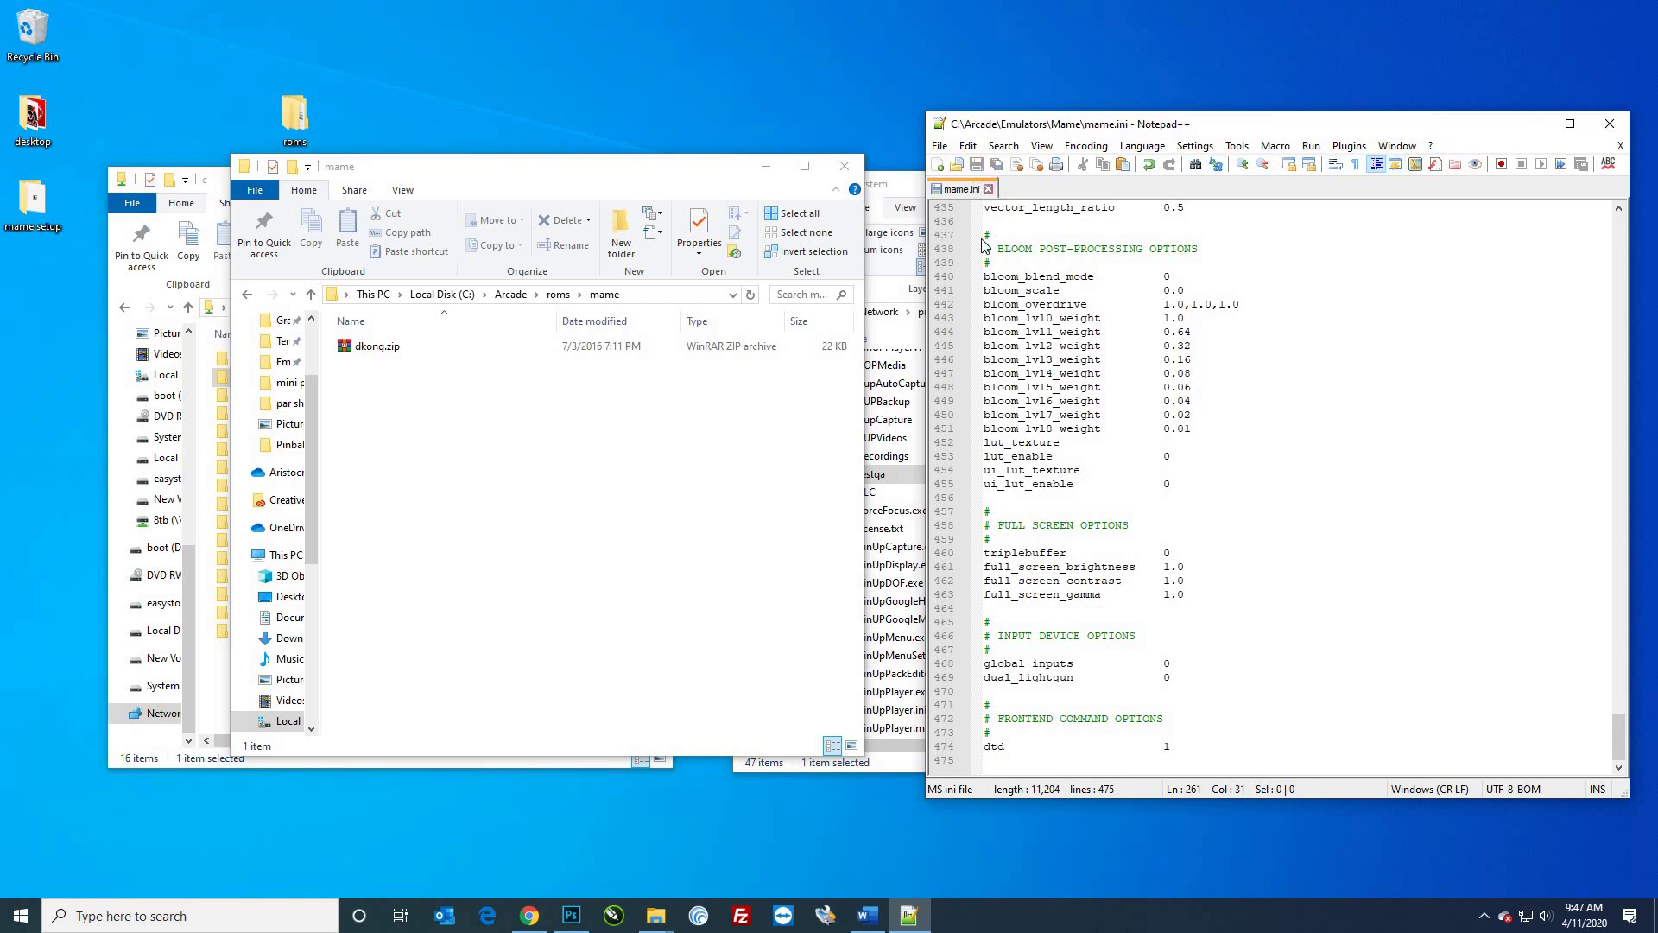
{"action": "key", "text": "alt+F4"}
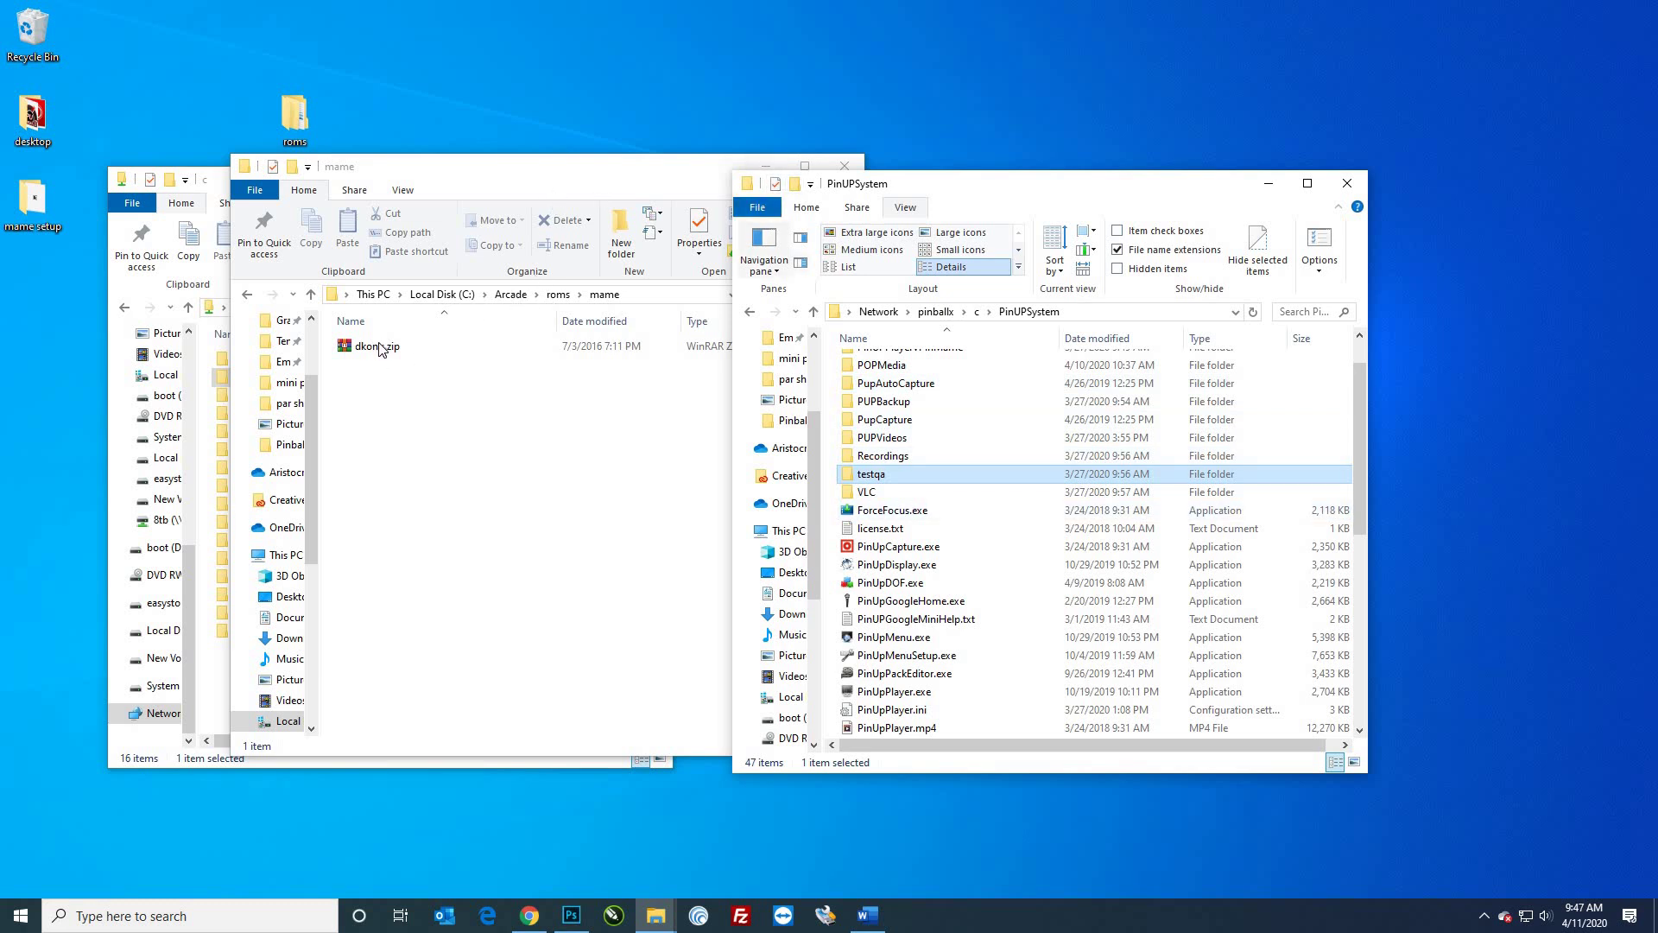
Step: Go from Arcade into Emulators\Mame and launch mame64.exe
{"action": "left_click", "coordinate": [510, 294]}
{"action": "double_click", "coordinate": [389, 347]}
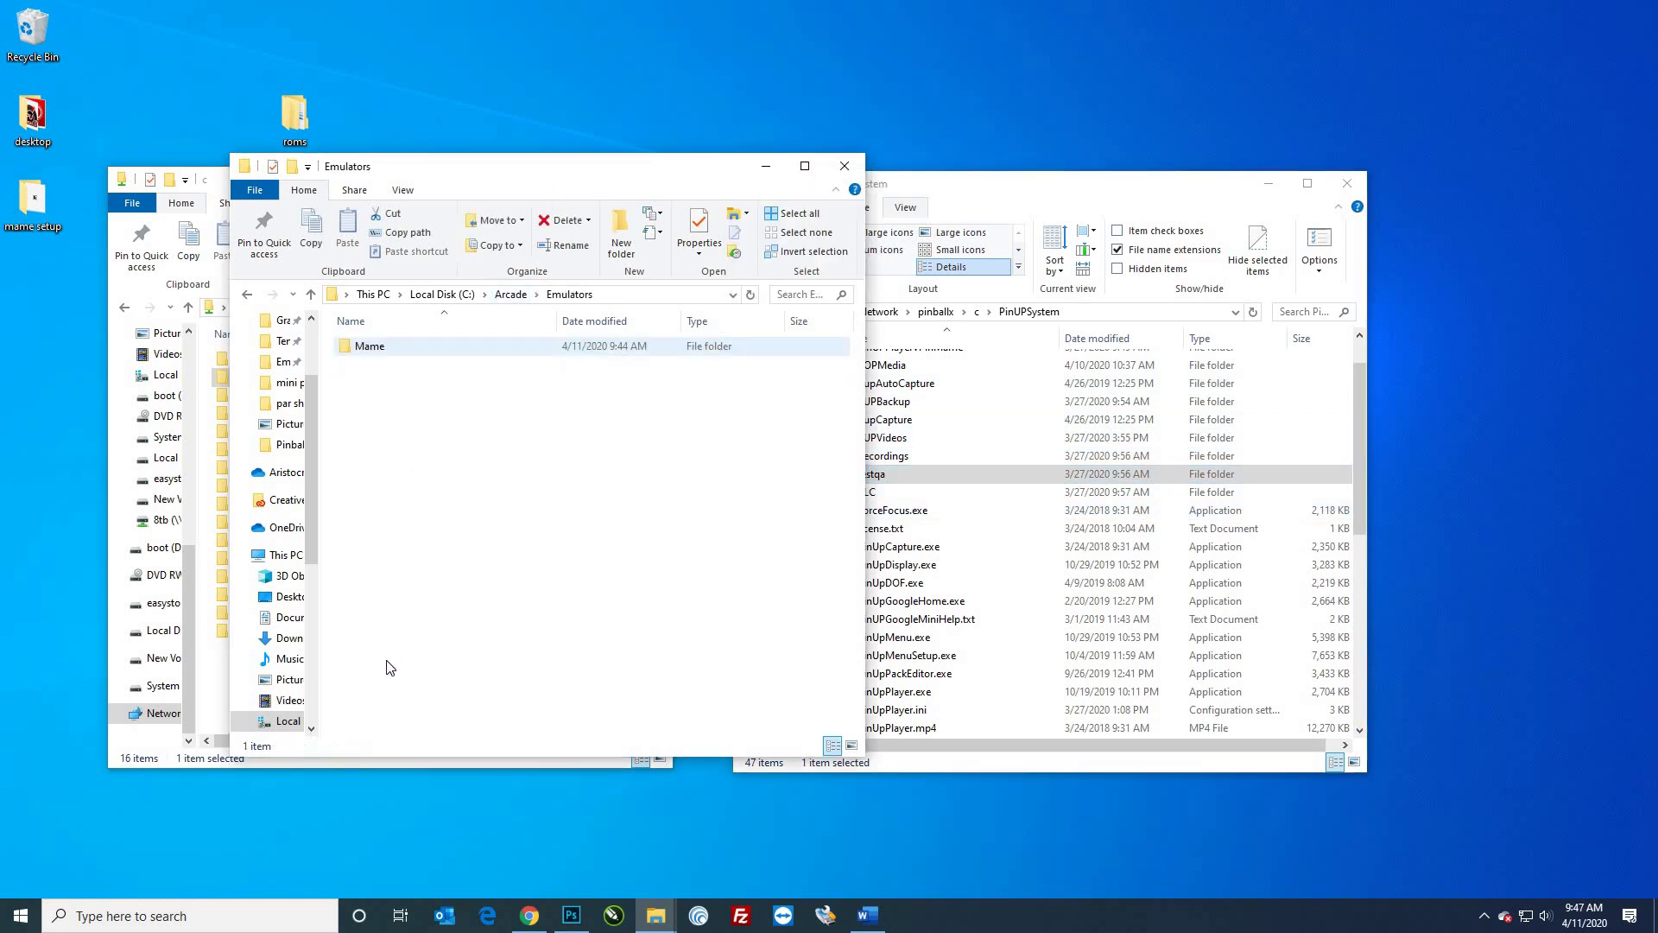
{"action": "key", "text": "Return"}
{"action": "scroll", "coordinate": [387, 658], "scroll_direction": "down", "scroll_amount": 1}
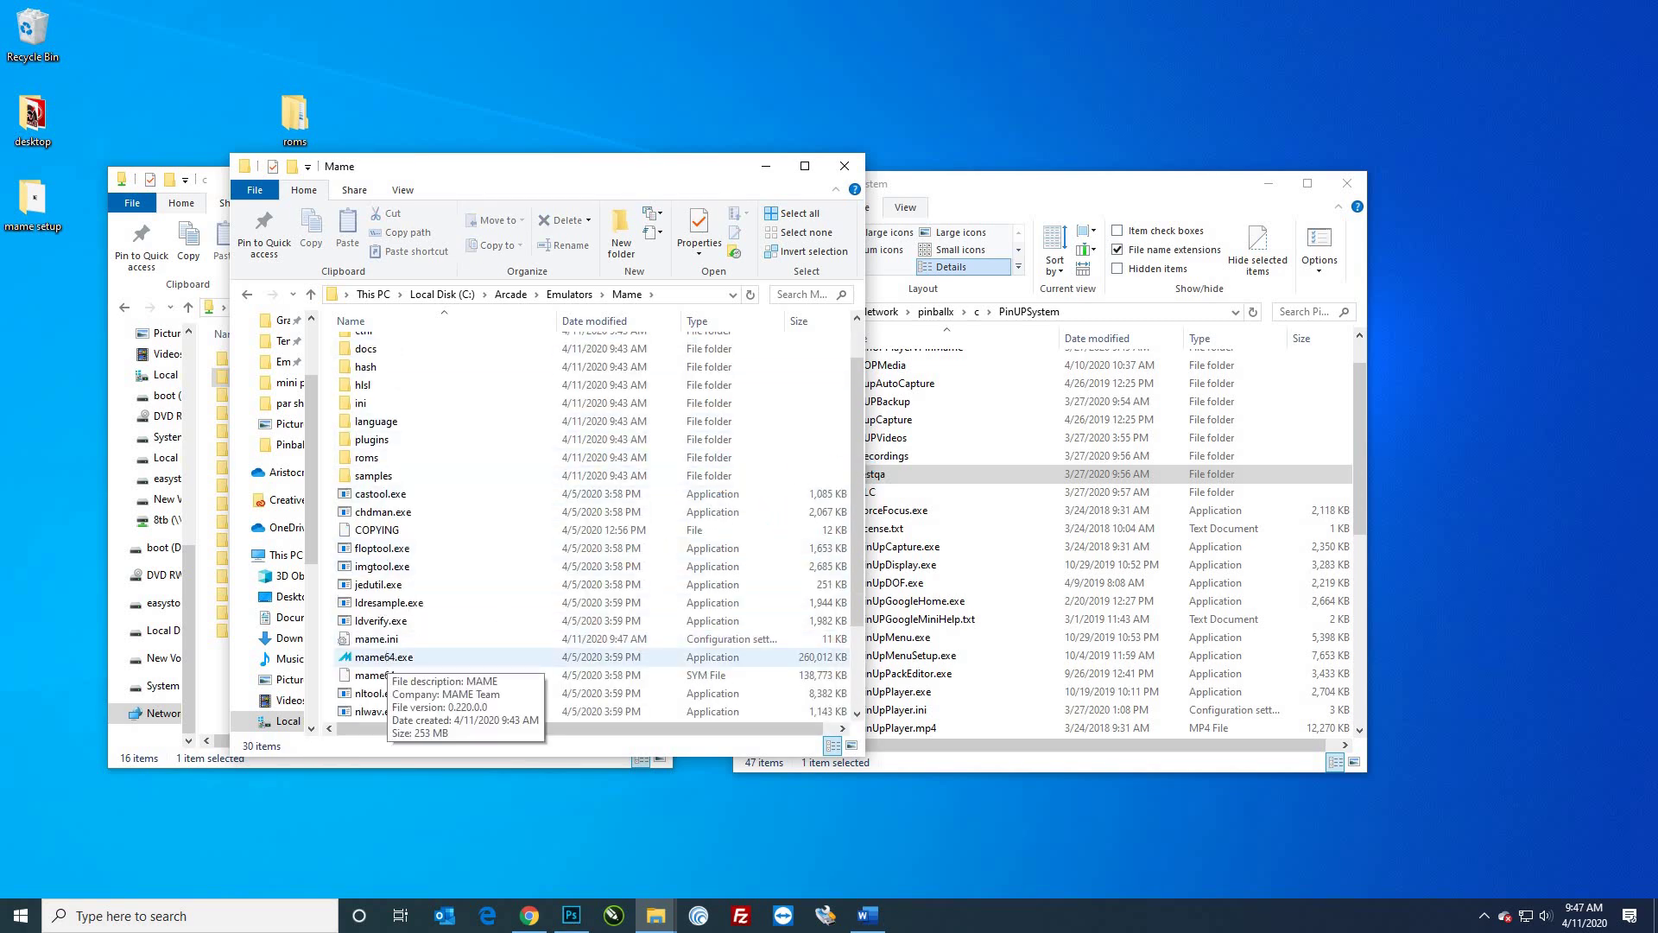
{"action": "double_click", "coordinate": [384, 656]}
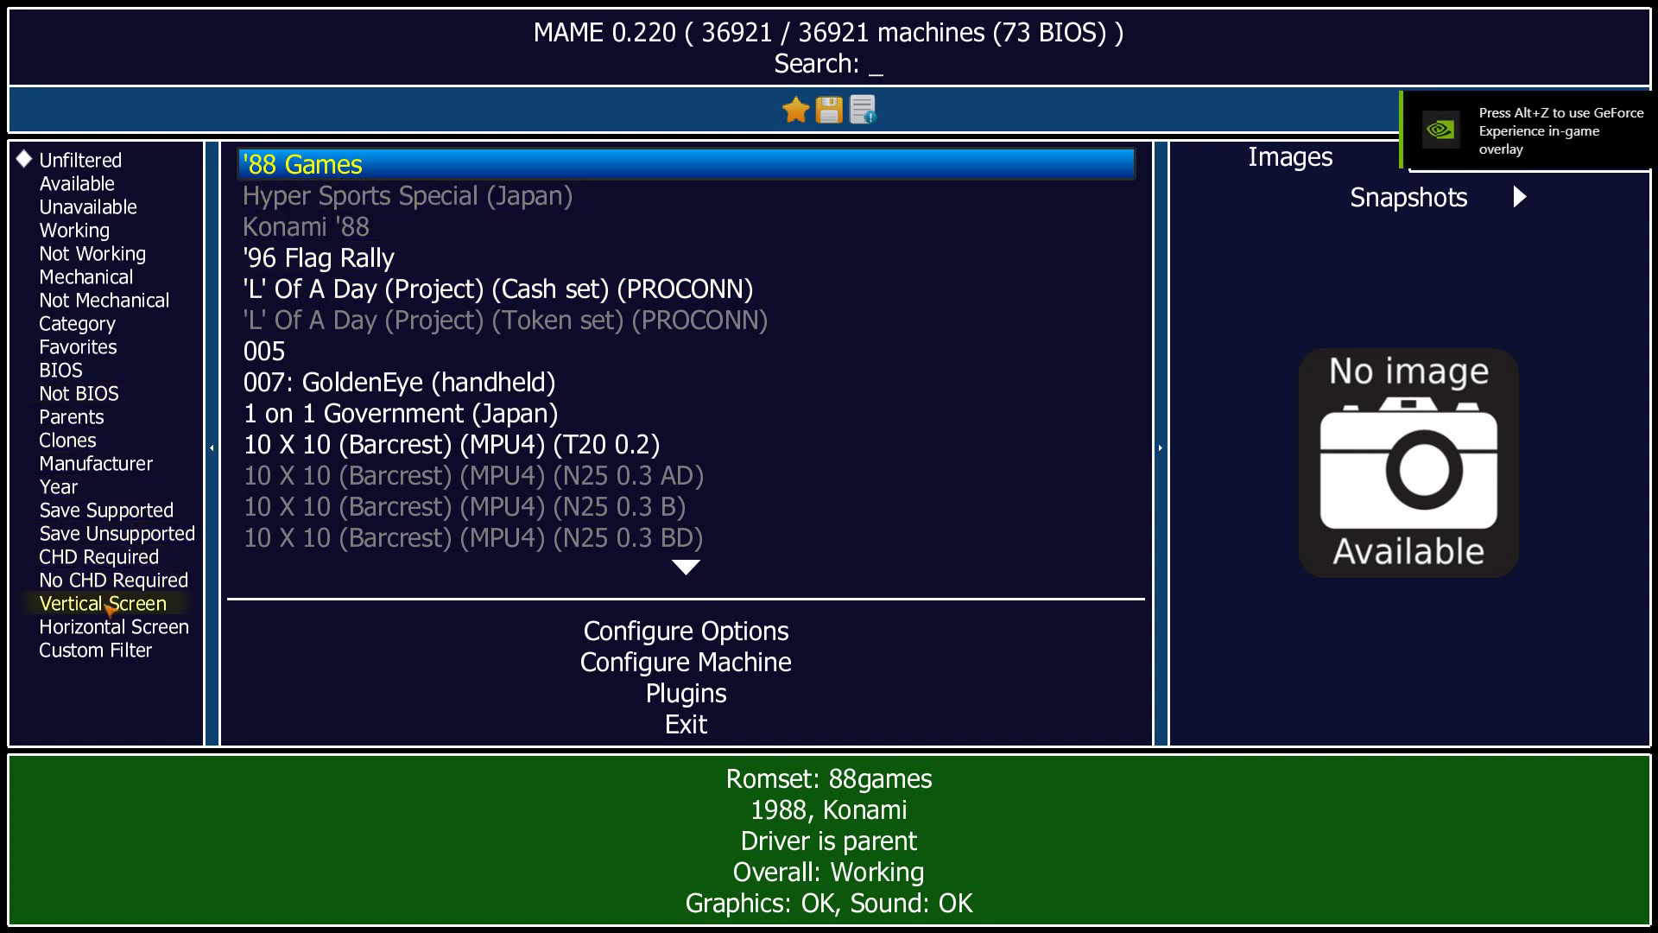
Step: Filter the game list to Vertical Screen, then Available games, and open Configure Options
{"action": "left_click", "coordinate": [109, 604]}
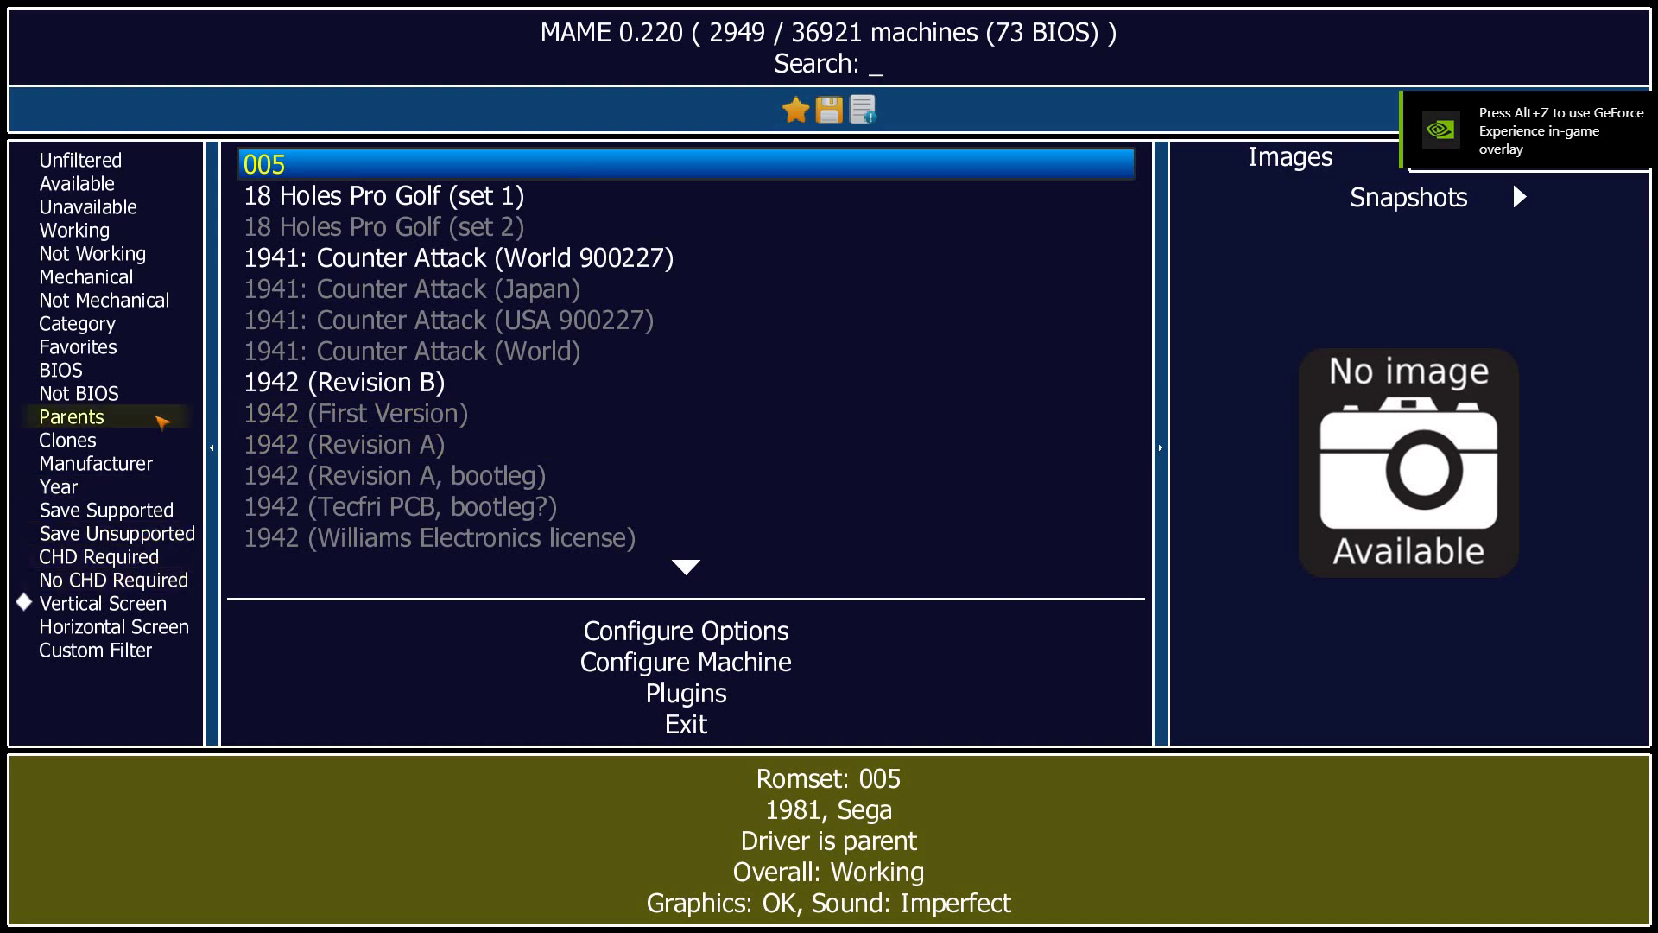
{"action": "left_click", "coordinate": [121, 185]}
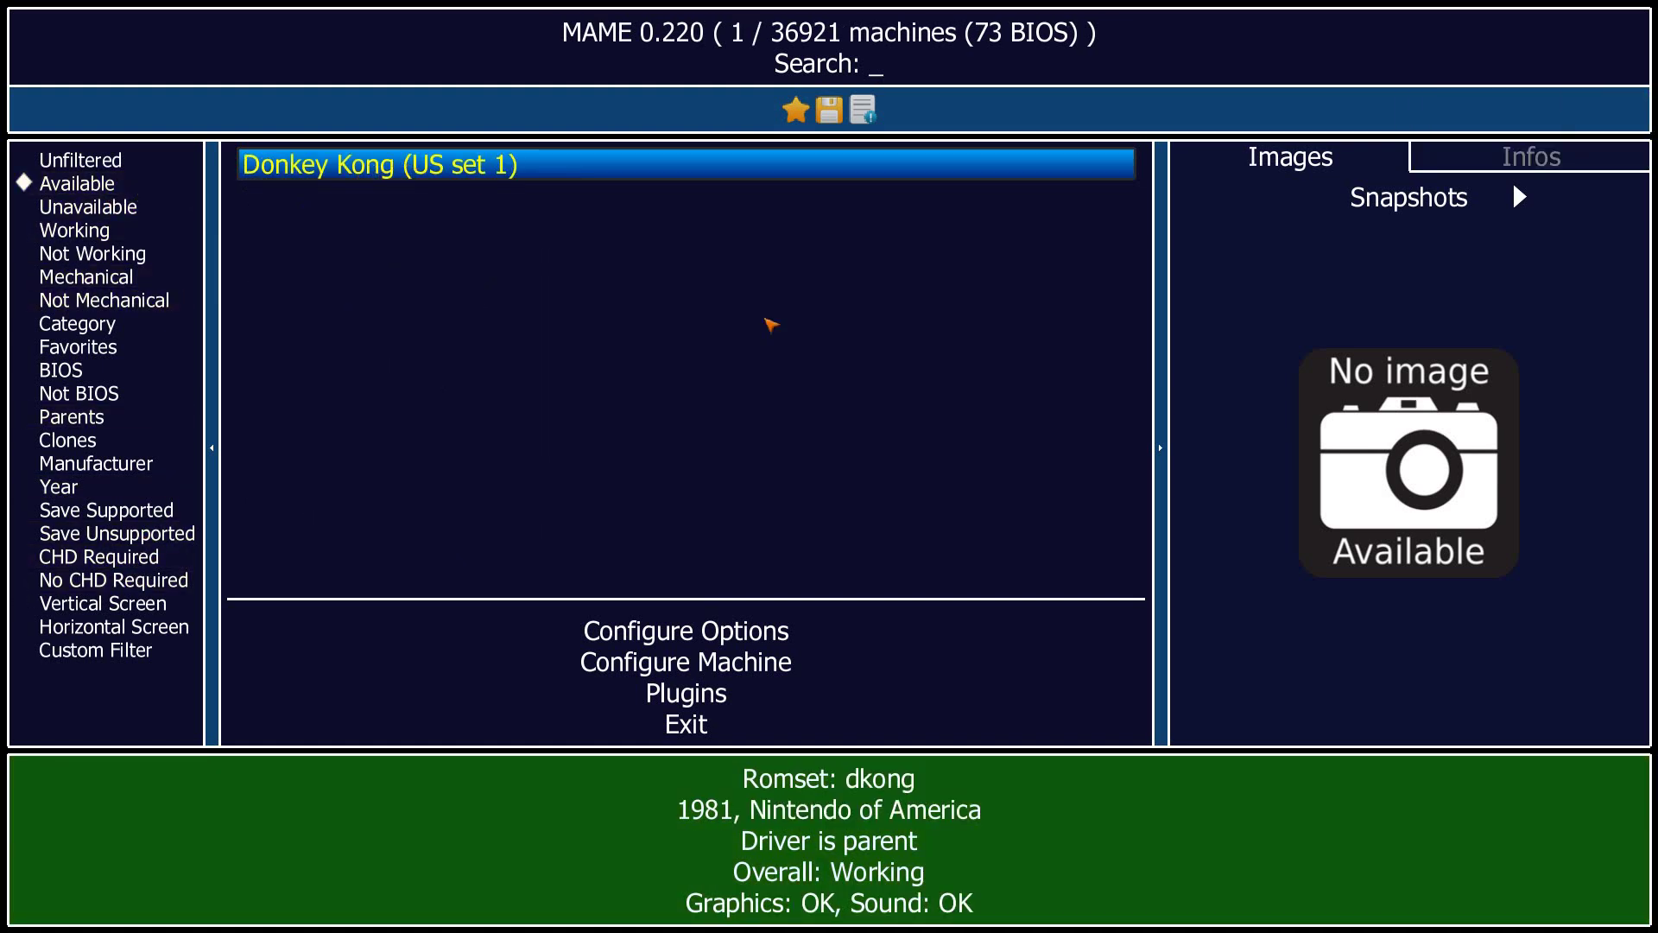
{"action": "left_click", "coordinate": [718, 643]}
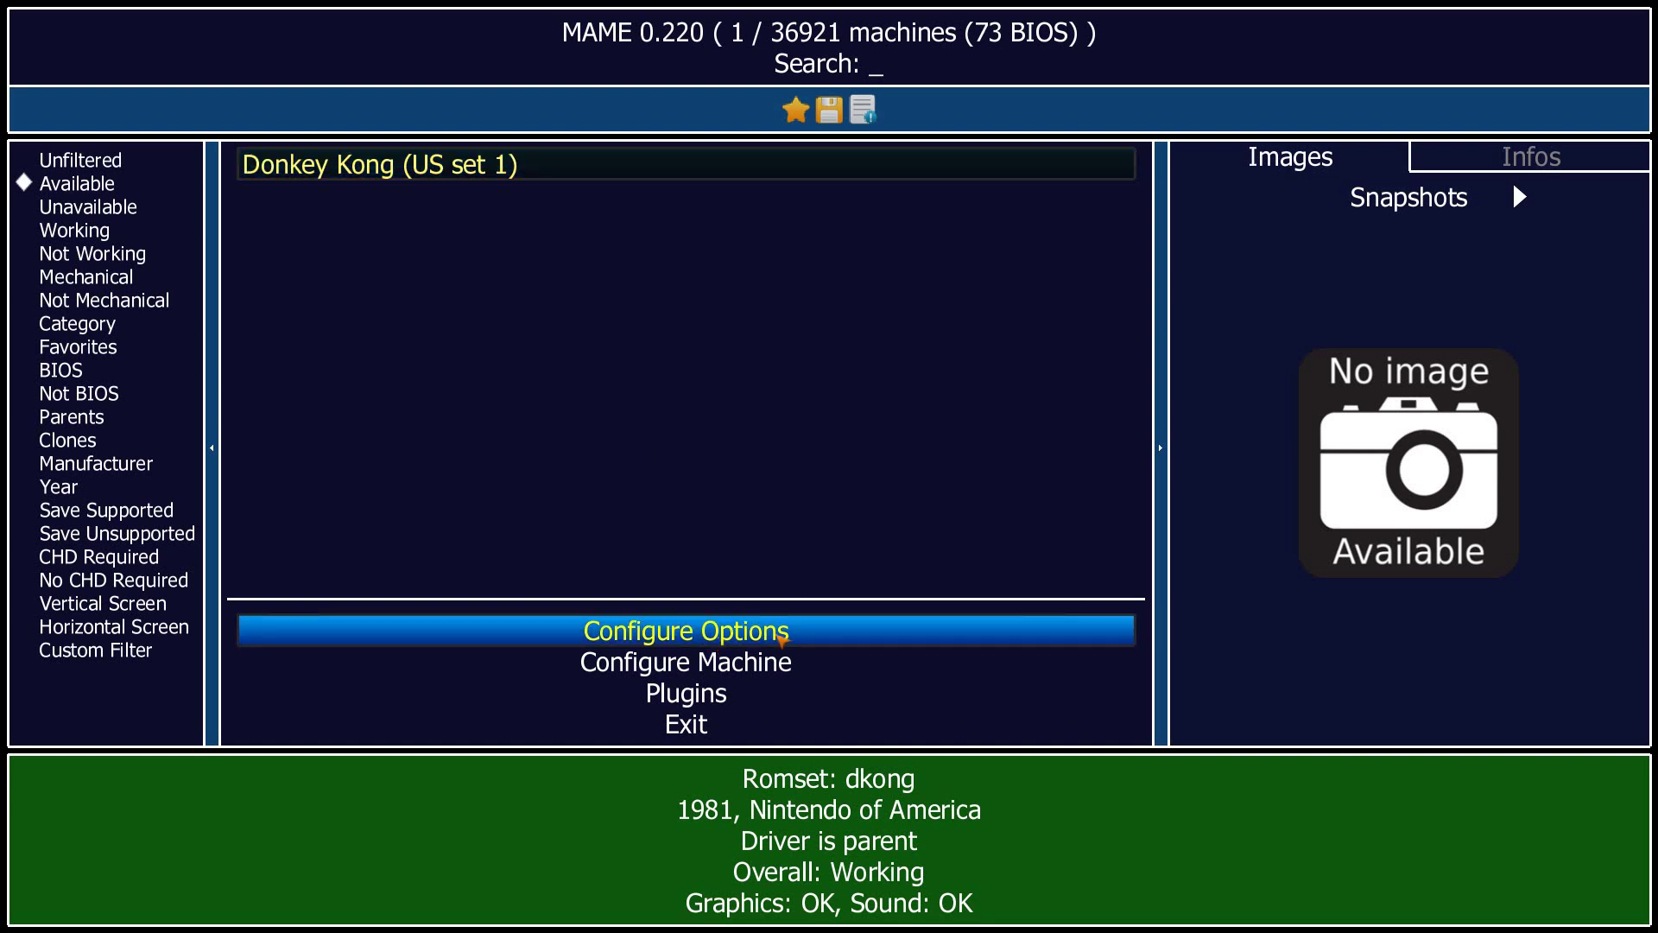
{"action": "double_click", "coordinate": [777, 637]}
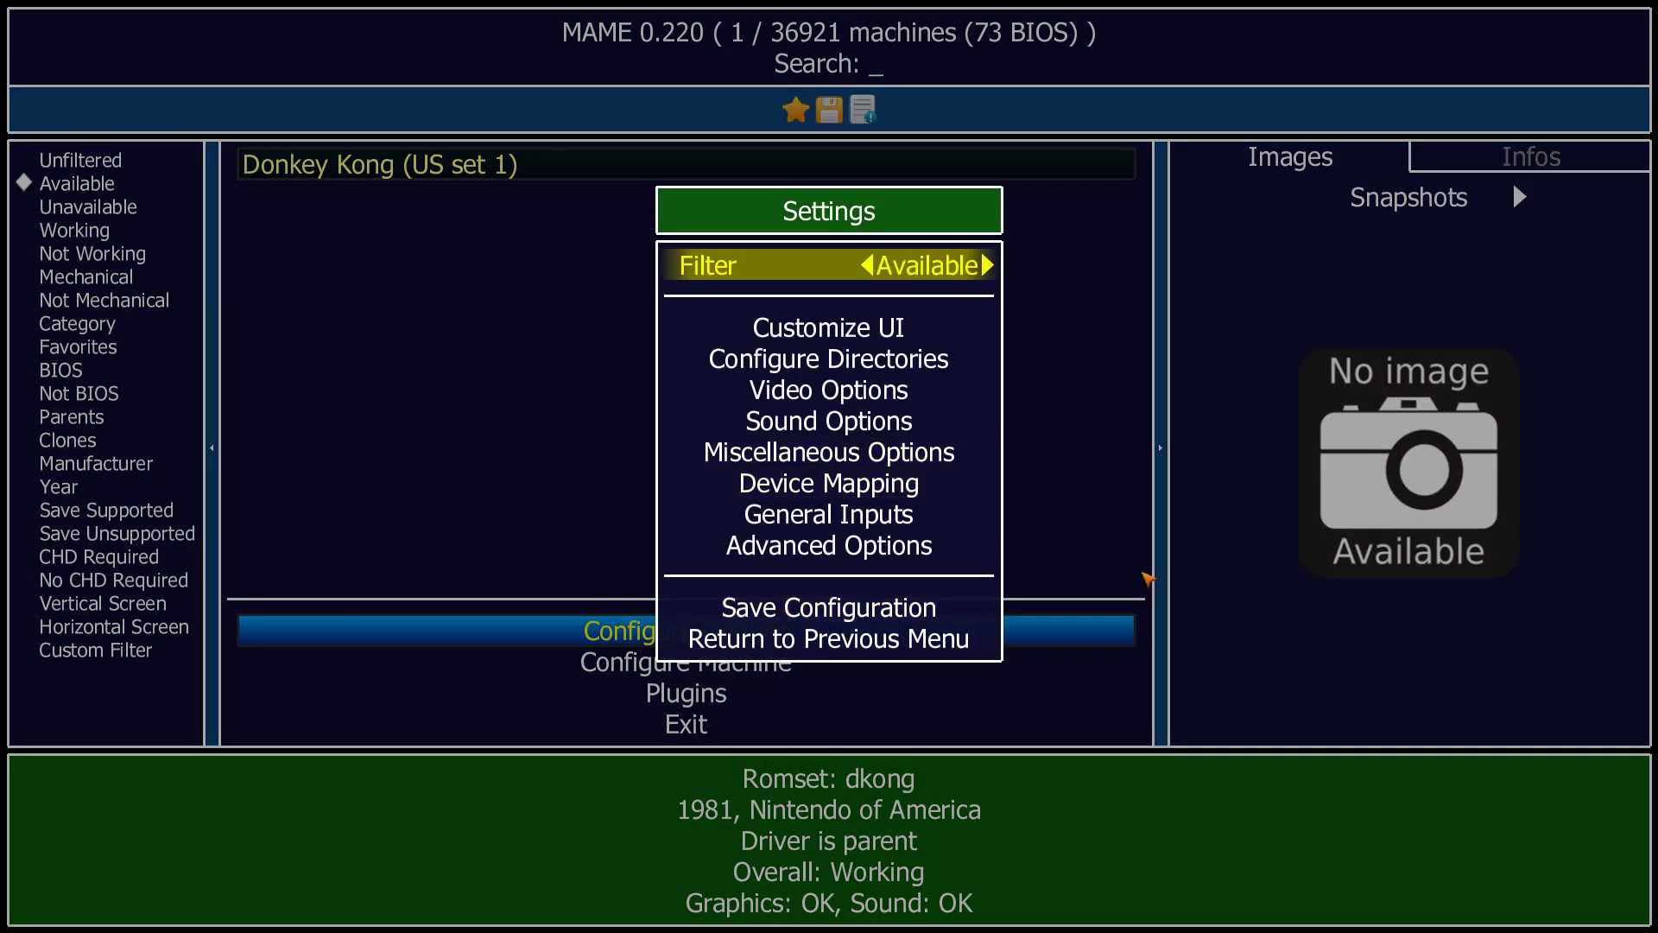
Step: Review Video Options, keeping Video Mode auto and Enforce Aspect Ratio On, then return to Settings
{"action": "key", "text": "Down"}
{"action": "key", "text": "Down"}
{"action": "key", "text": "Return"}
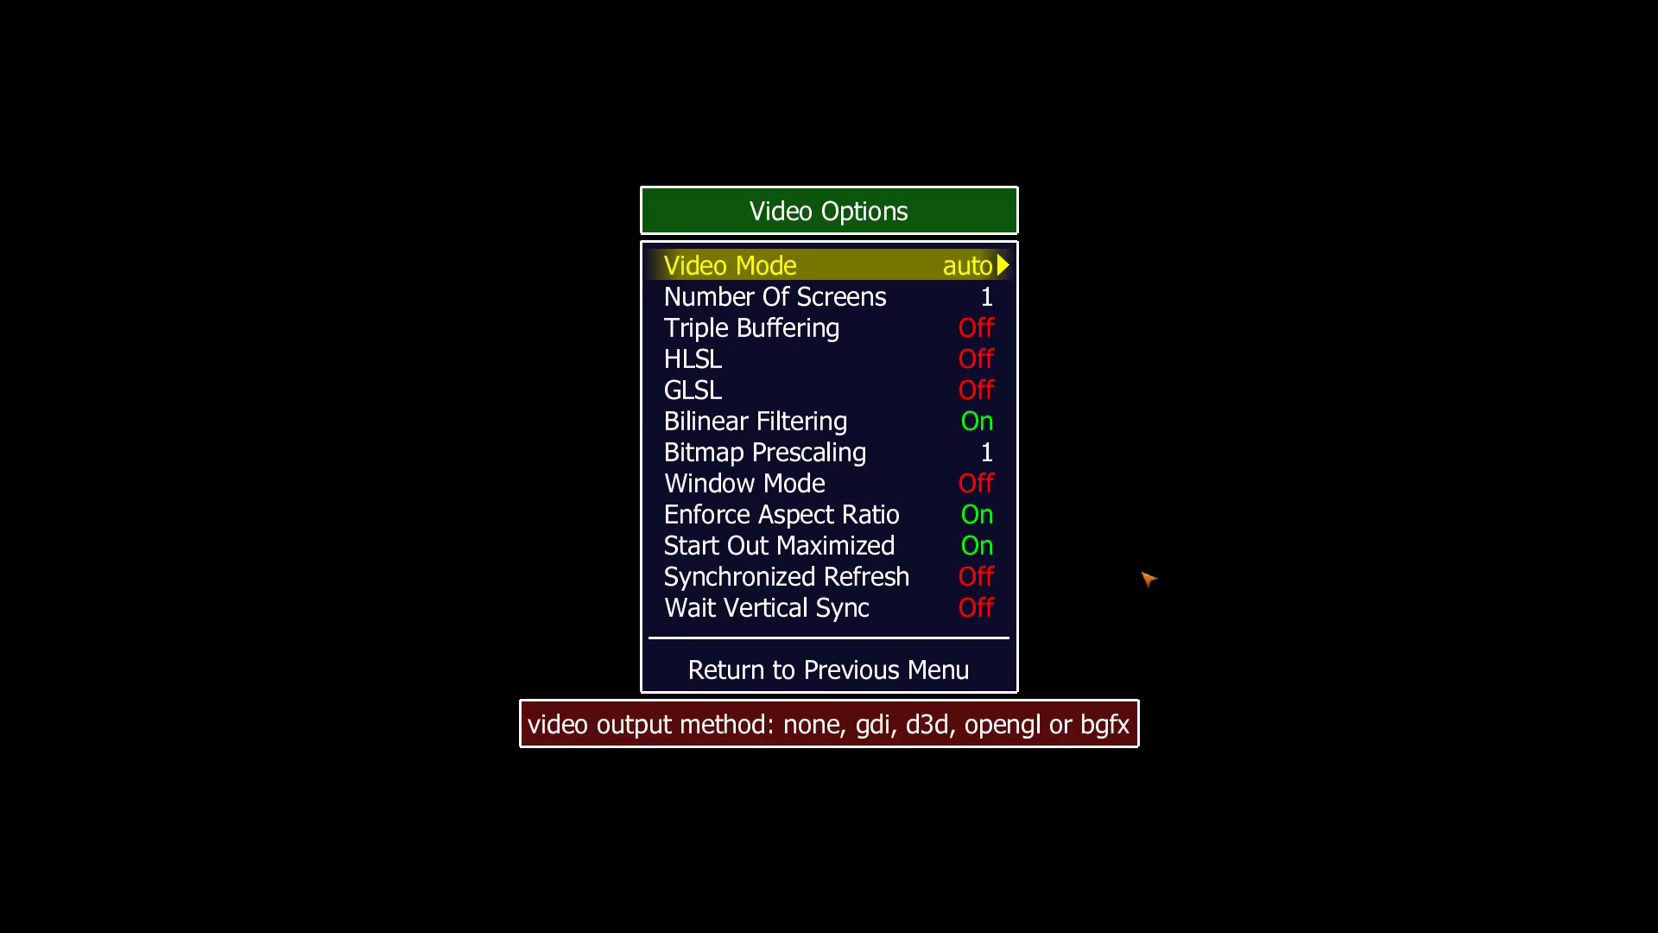
{"action": "key", "text": "Right"}
{"action": "key", "text": "Left"}
{"action": "key", "text": "Down"}
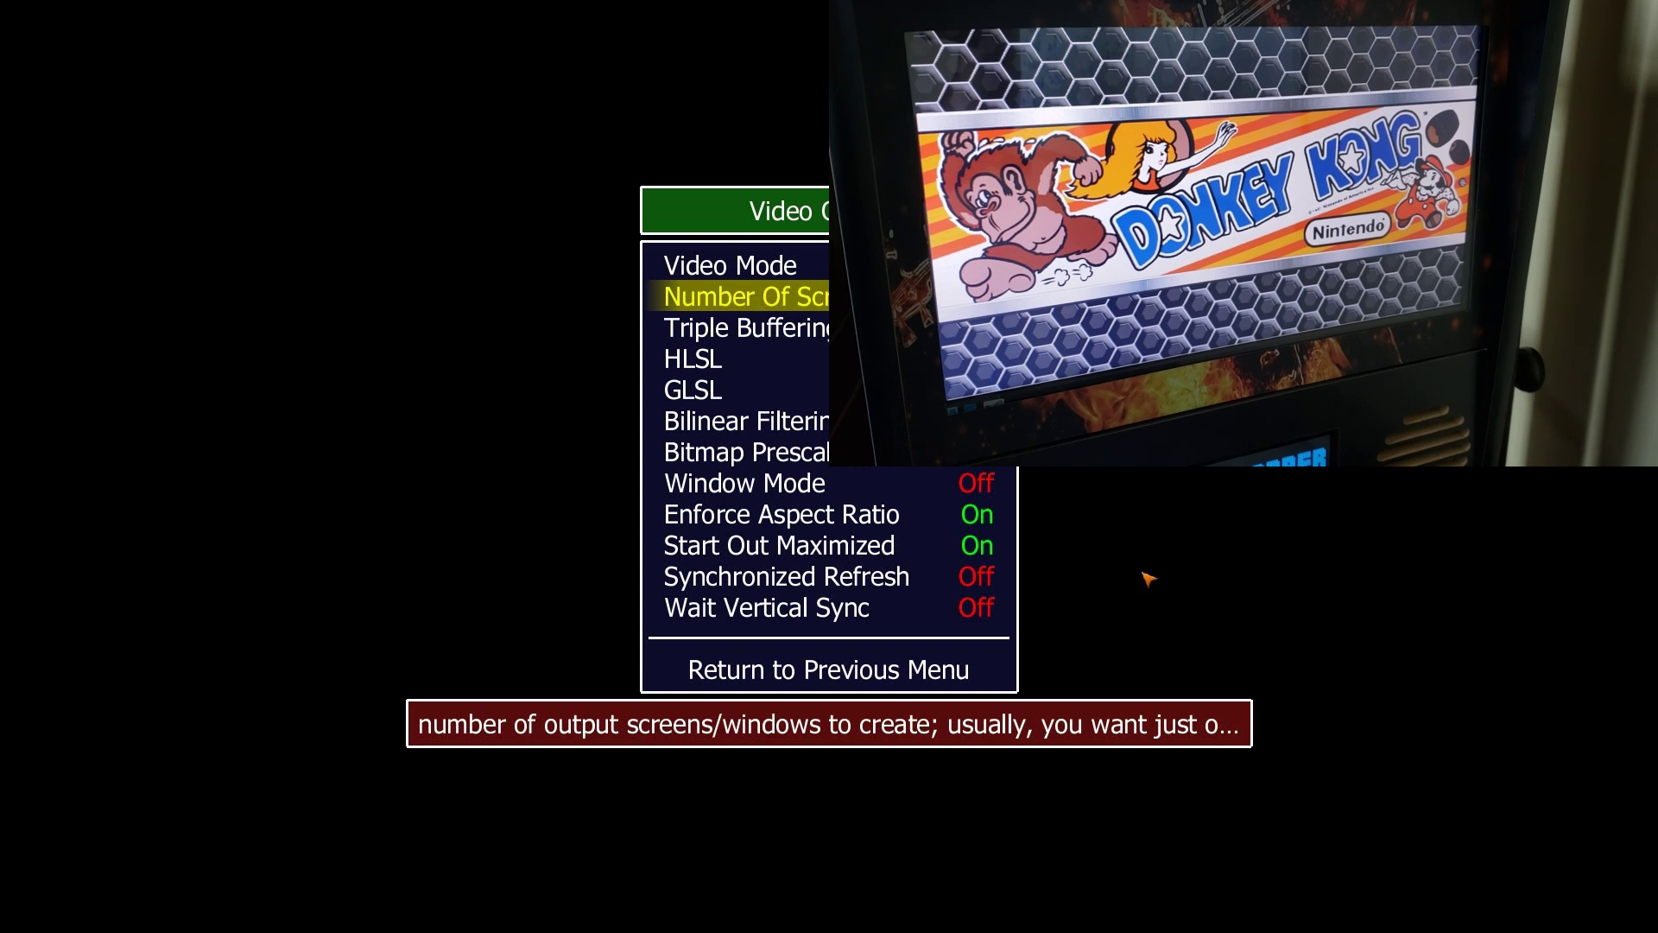
{"action": "key", "text": "Down"}
{"action": "key", "text": "Down"}
{"action": "key", "text": "Down"}
{"action": "key", "text": "Down"}
{"action": "key", "text": "Down"}
{"action": "key", "text": "Down"}
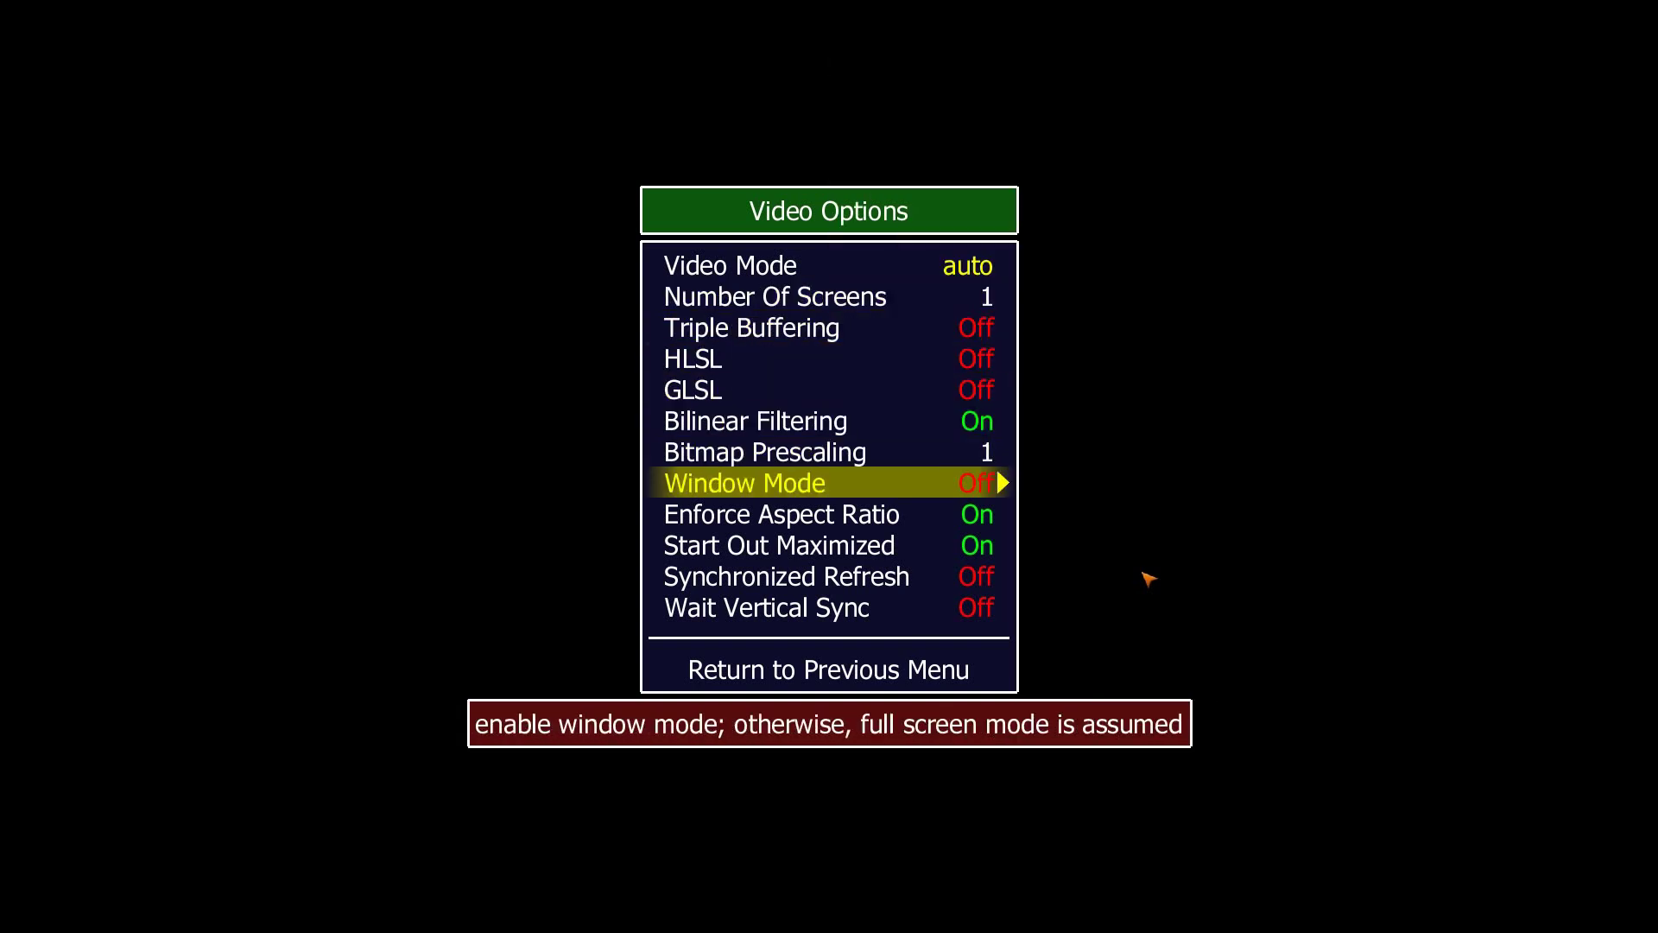
{"action": "key", "text": "Down"}
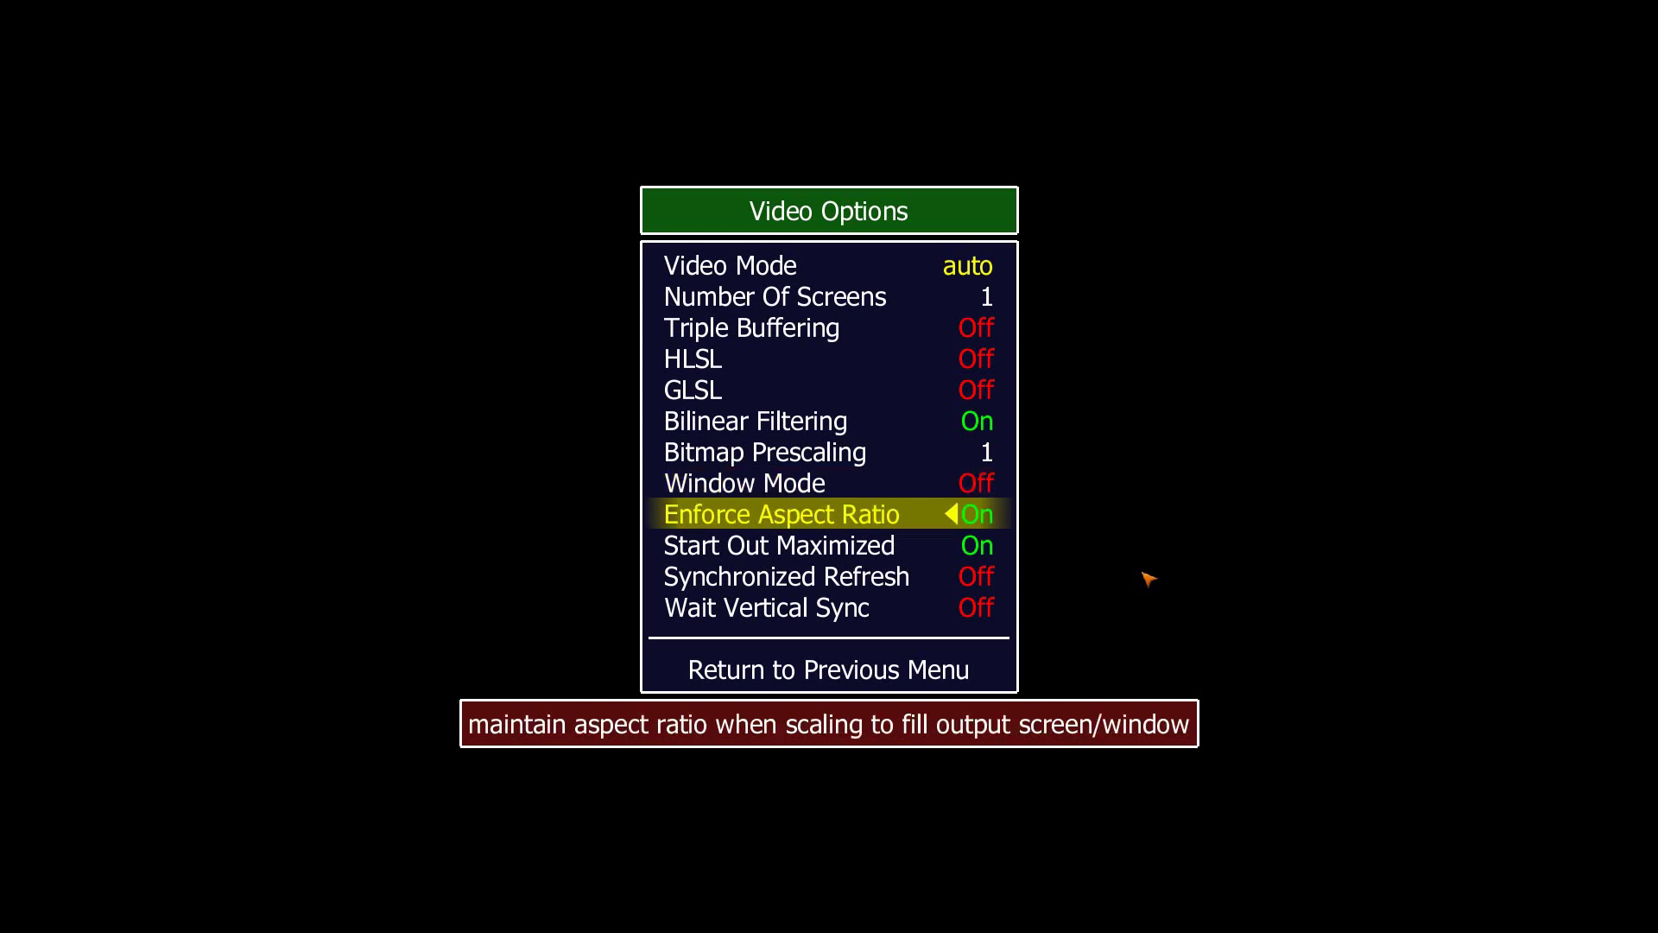
{"action": "key", "text": "Down"}
{"action": "key", "text": "Down"}
{"action": "key", "text": "Down"}
{"action": "key", "text": "Down"}
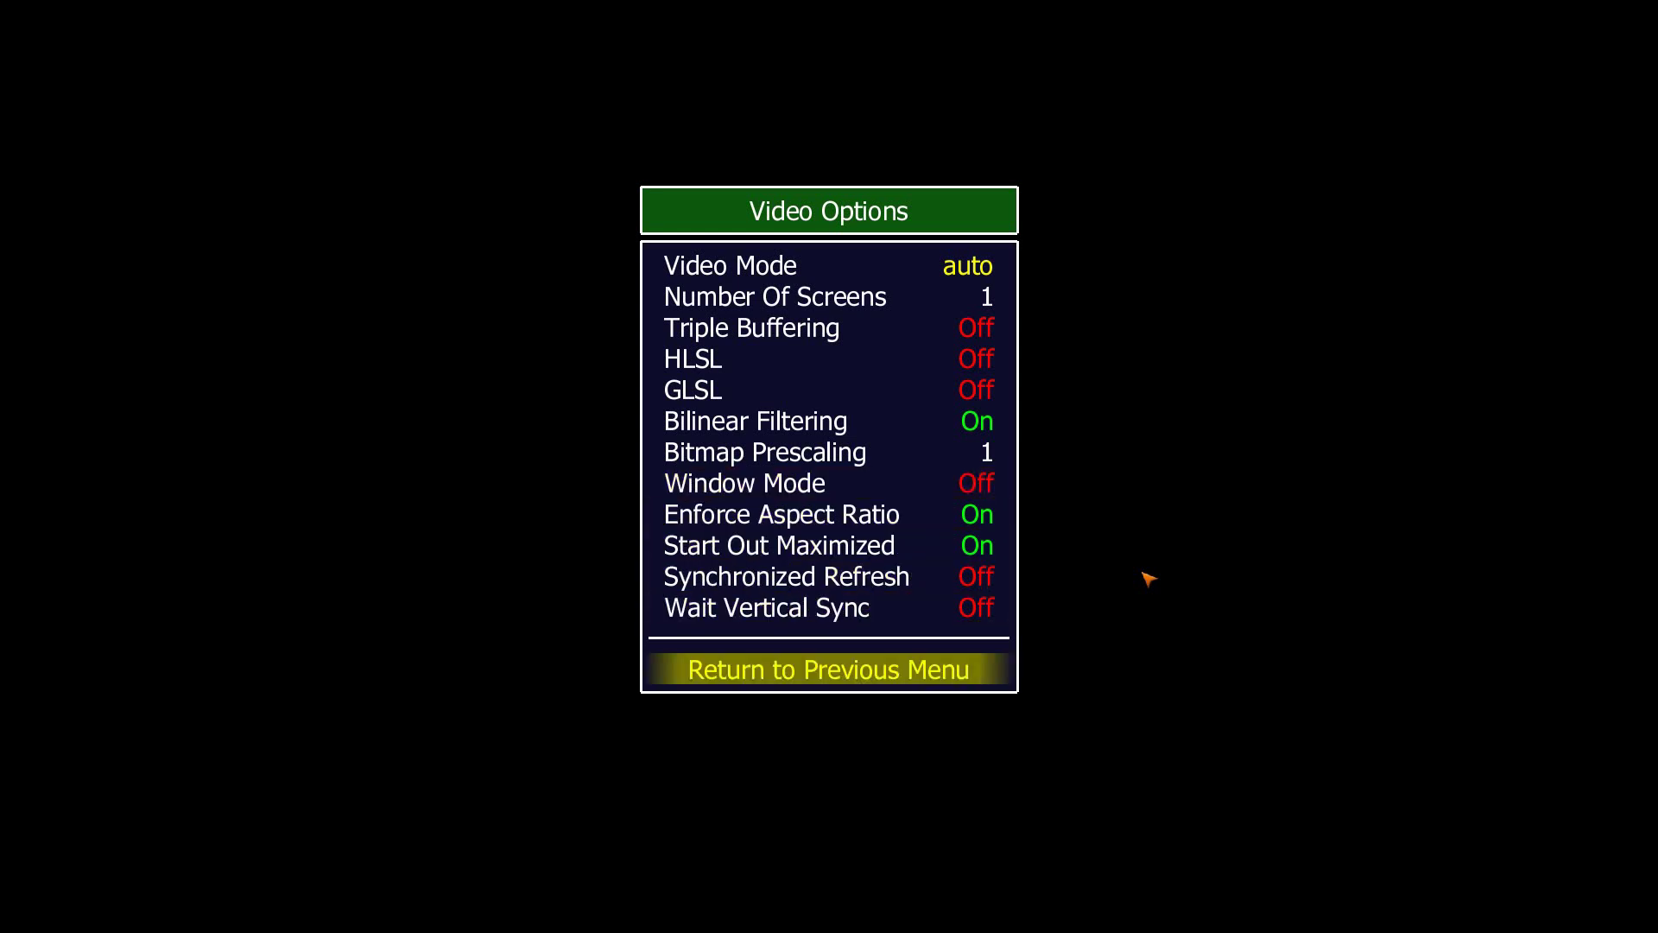
{"action": "key", "text": "Return"}
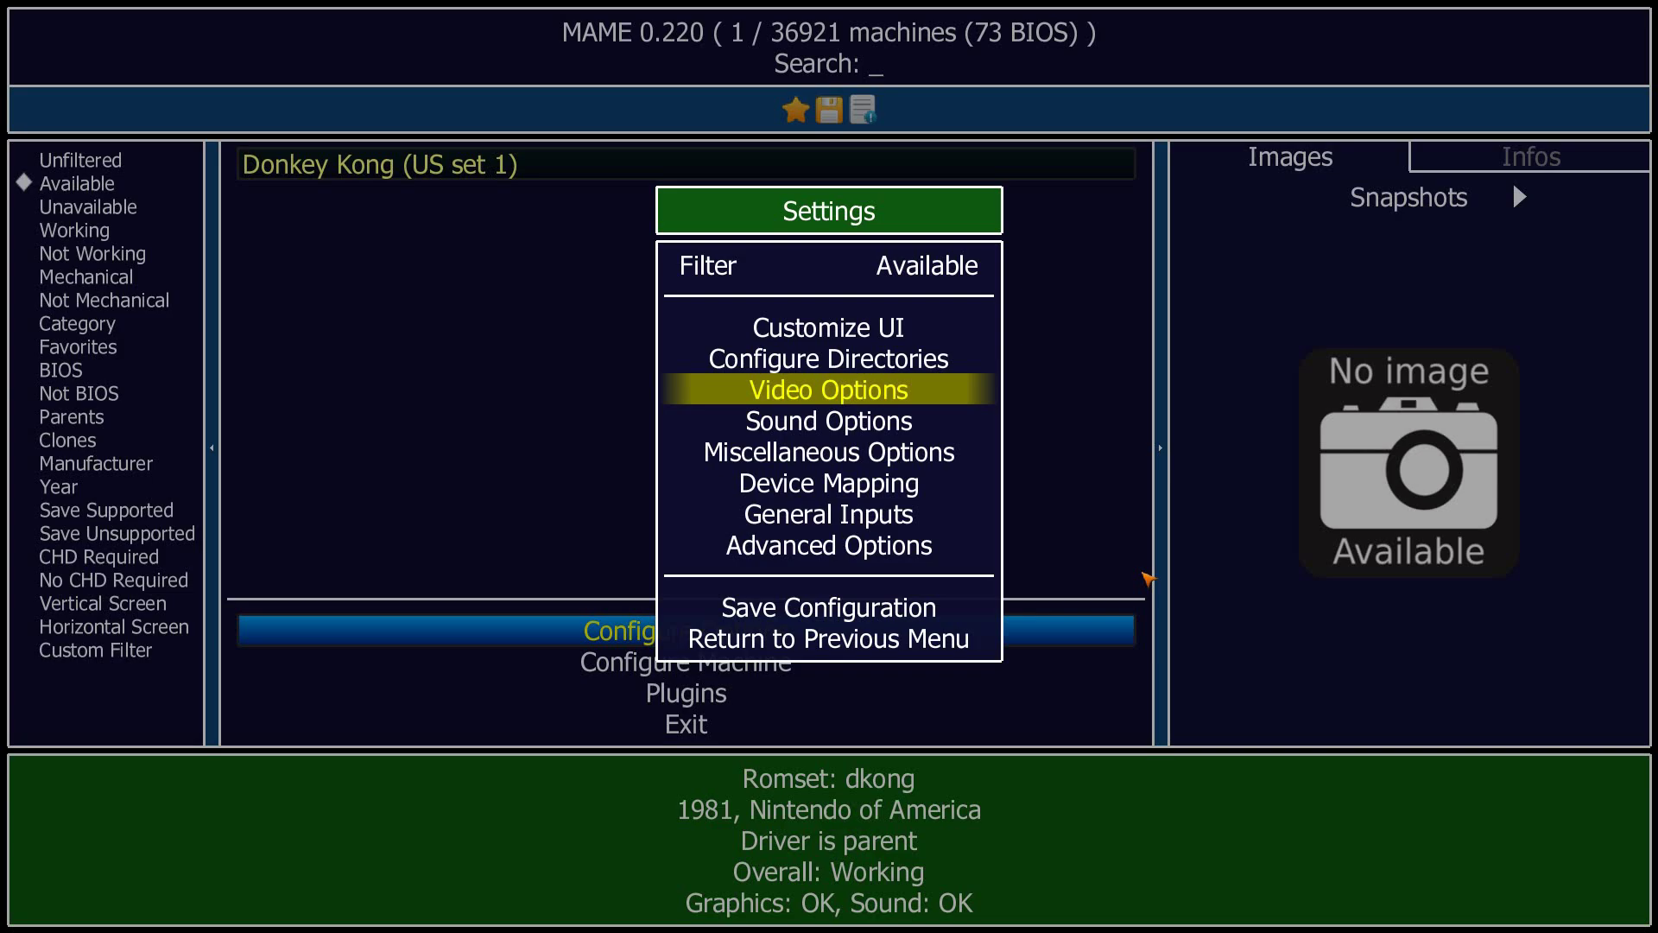
Step: Recheck Video Options, then go back to Settings and open Advanced Options
{"action": "key", "text": "Return"}
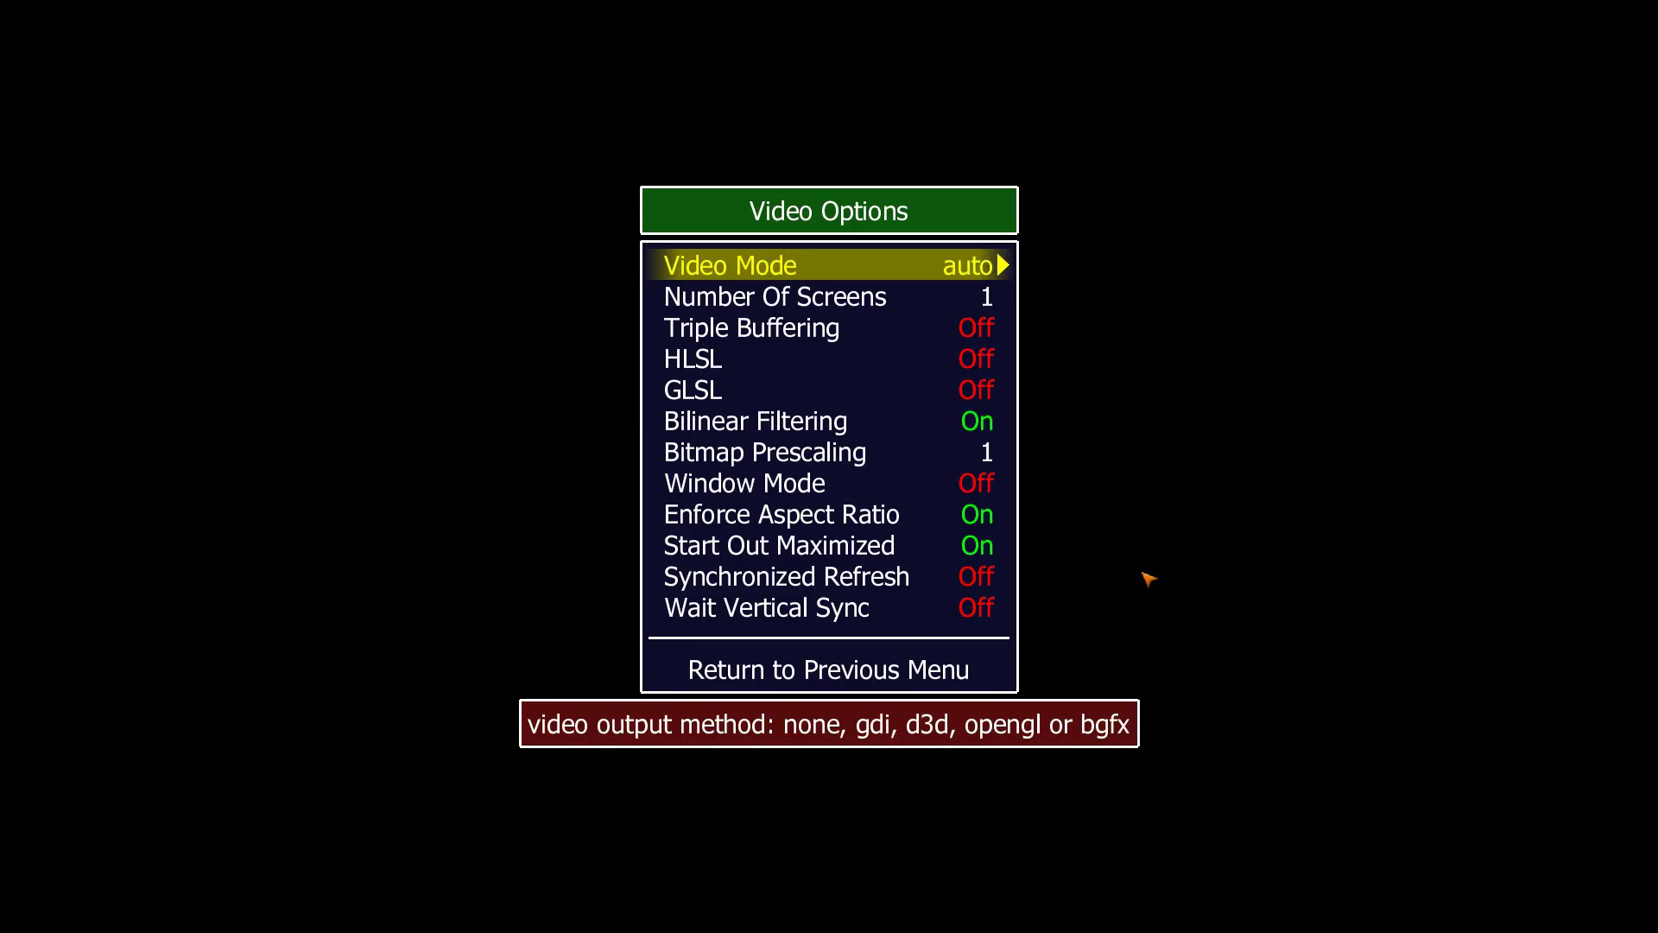
{"action": "key", "text": "Down"}
{"action": "key", "text": "Down"}
{"action": "key", "text": "Down"}
{"action": "key", "text": "Down"}
{"action": "key", "text": "Down"}
{"action": "key", "text": "Down"}
{"action": "key", "text": "Down"}
{"action": "key", "text": "Down"}
{"action": "key", "text": "Down"}
{"action": "key", "text": "Down"}
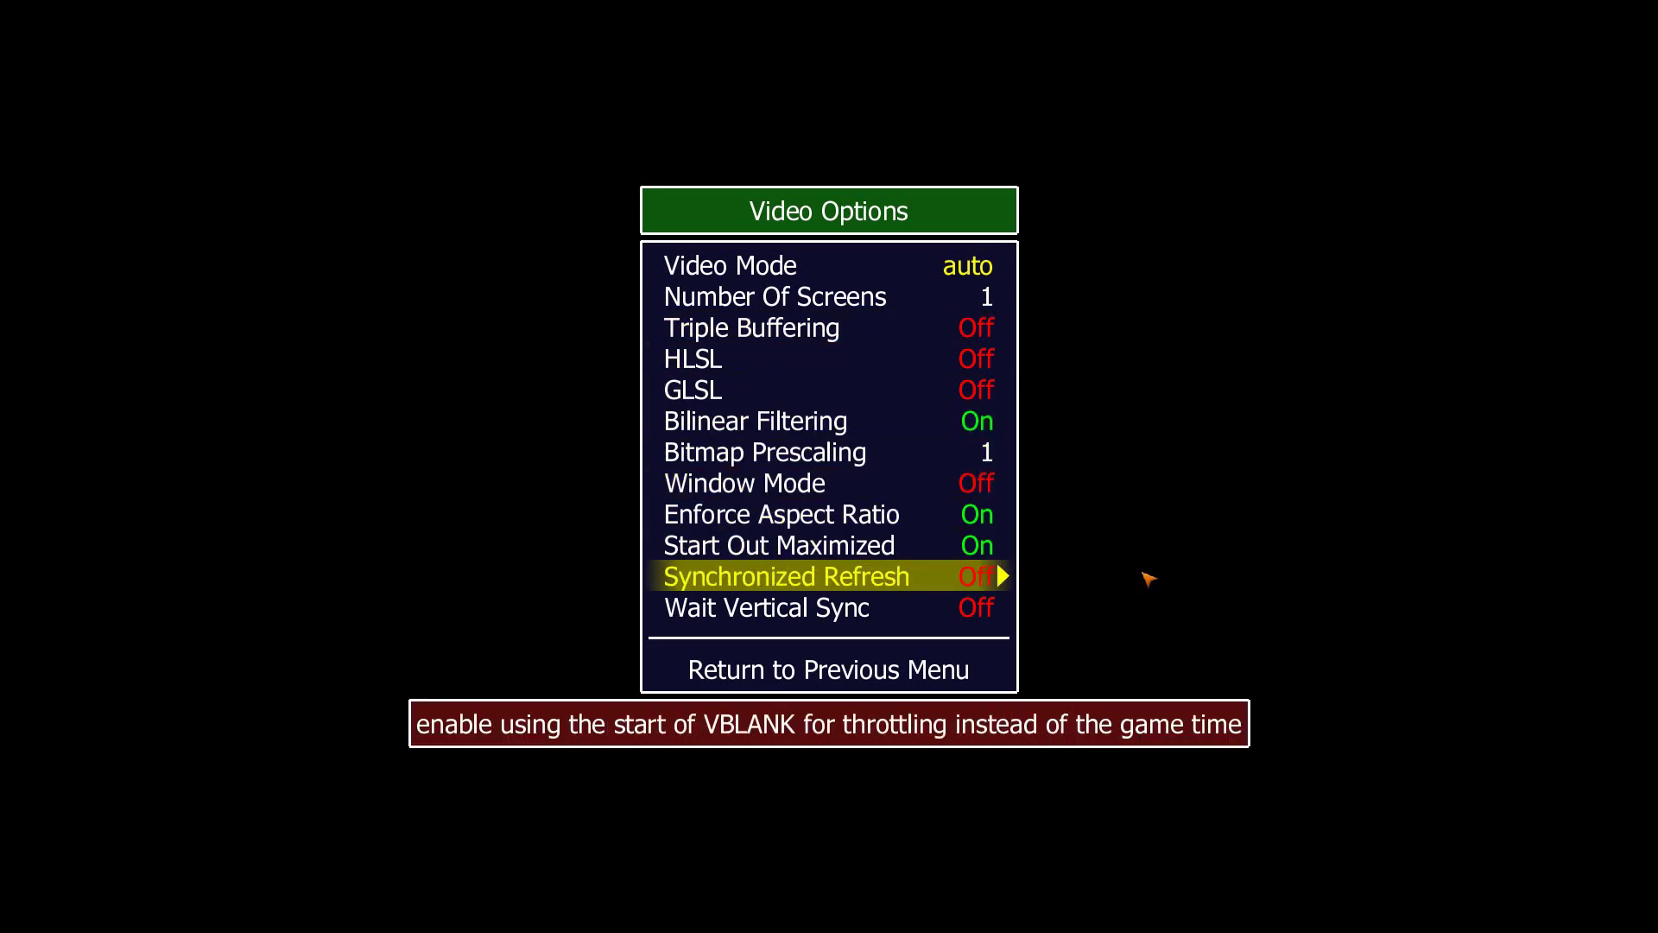
{"action": "key", "text": "Down"}
{"action": "key", "text": "Down"}
{"action": "key", "text": "Down"}
{"action": "key", "text": "Up"}
{"action": "key", "text": "Return"}
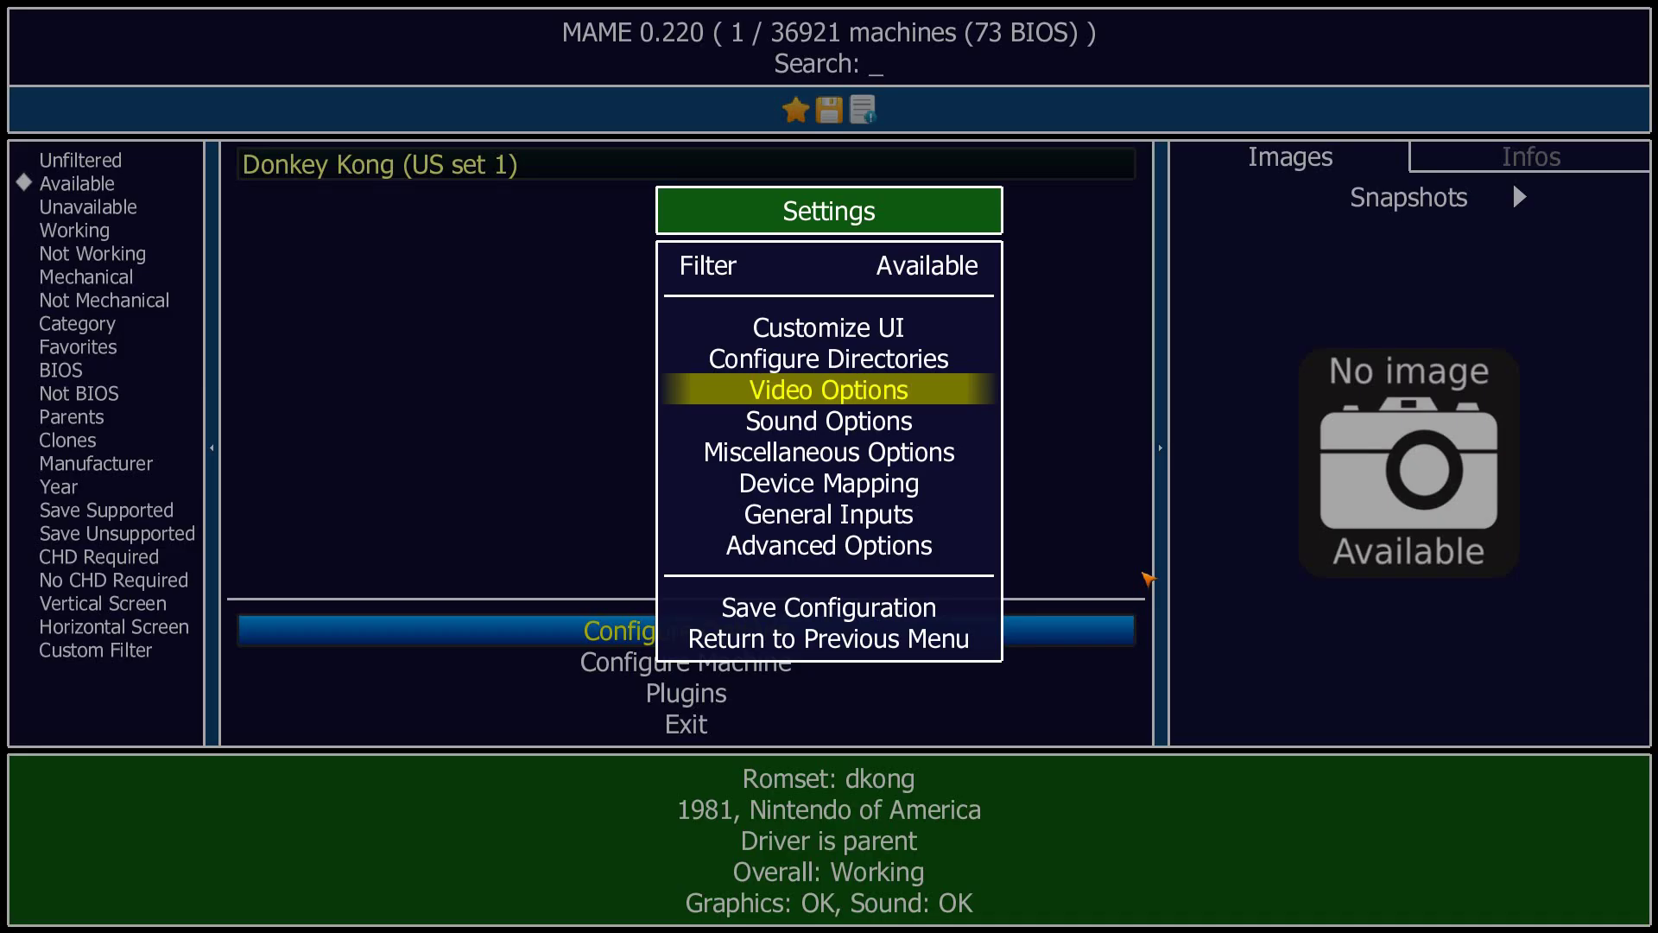
{"action": "key", "text": "Down"}
{"action": "key", "text": "Down"}
{"action": "key", "text": "Down"}
{"action": "key", "text": "Down"}
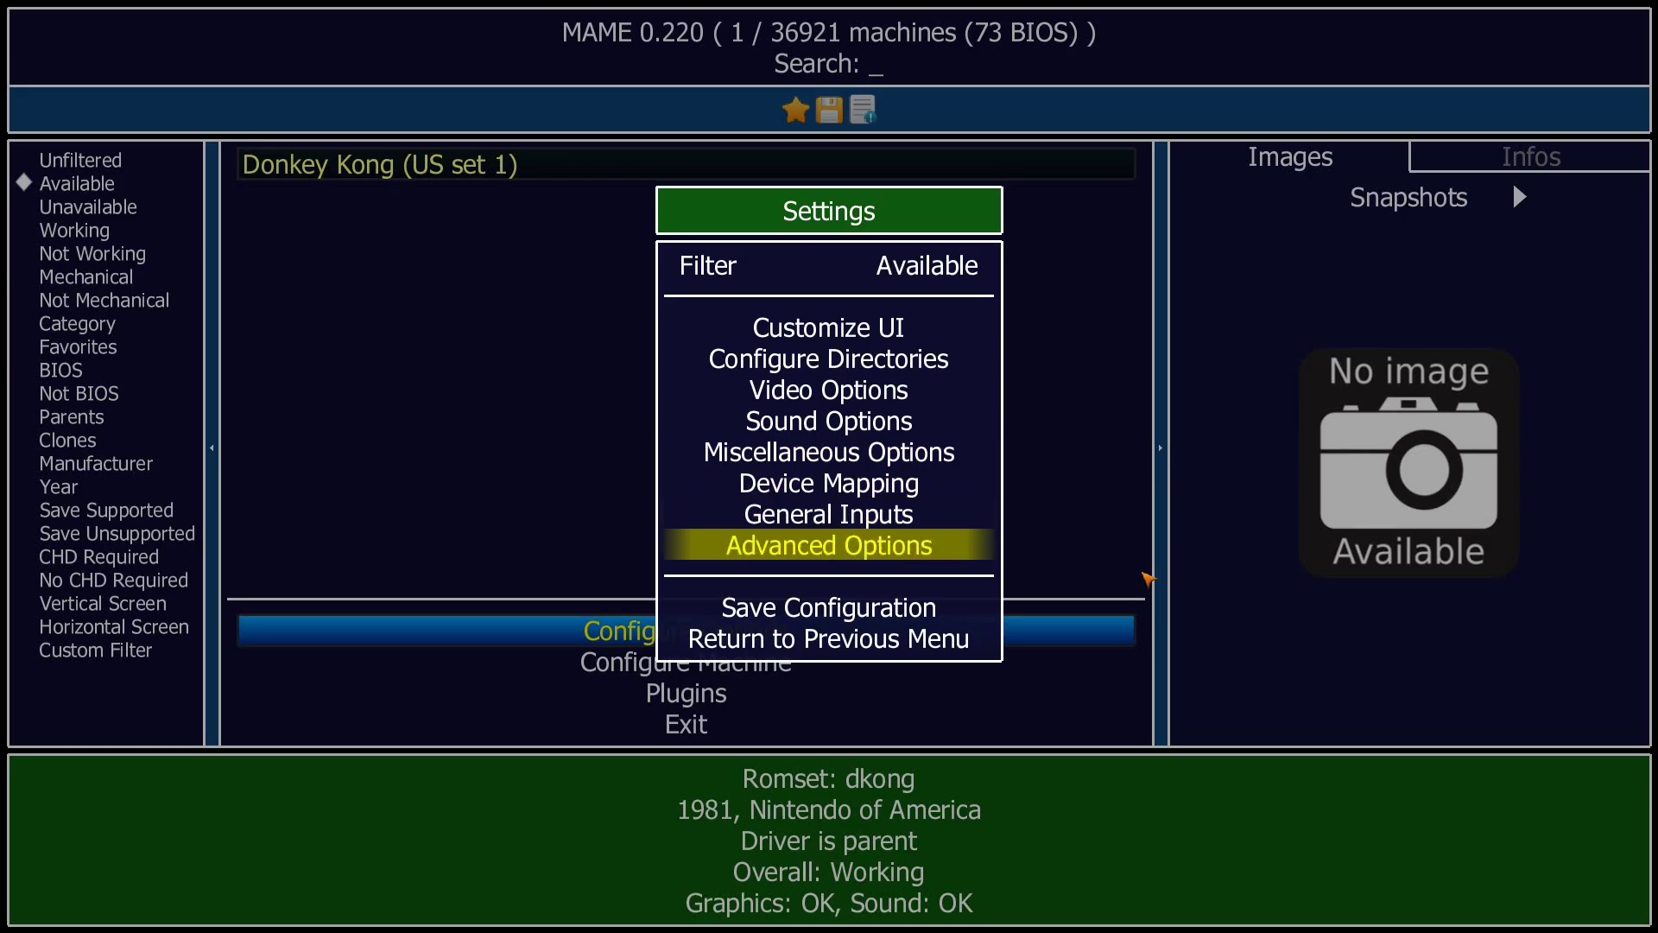
{"action": "key", "text": "Down"}
{"action": "key", "text": "Return"}
Step: Turn Auto rotate right On in Advanced Options
{"action": "key", "text": "Down"}
{"action": "key", "text": "Down"}
{"action": "key", "text": "Down"}
{"action": "key", "text": "Down"}
{"action": "key", "text": "Down"}
{"action": "key", "text": "Down"}
{"action": "key", "text": "Down"}
{"action": "key", "text": "Down"}
{"action": "key", "text": "Down"}
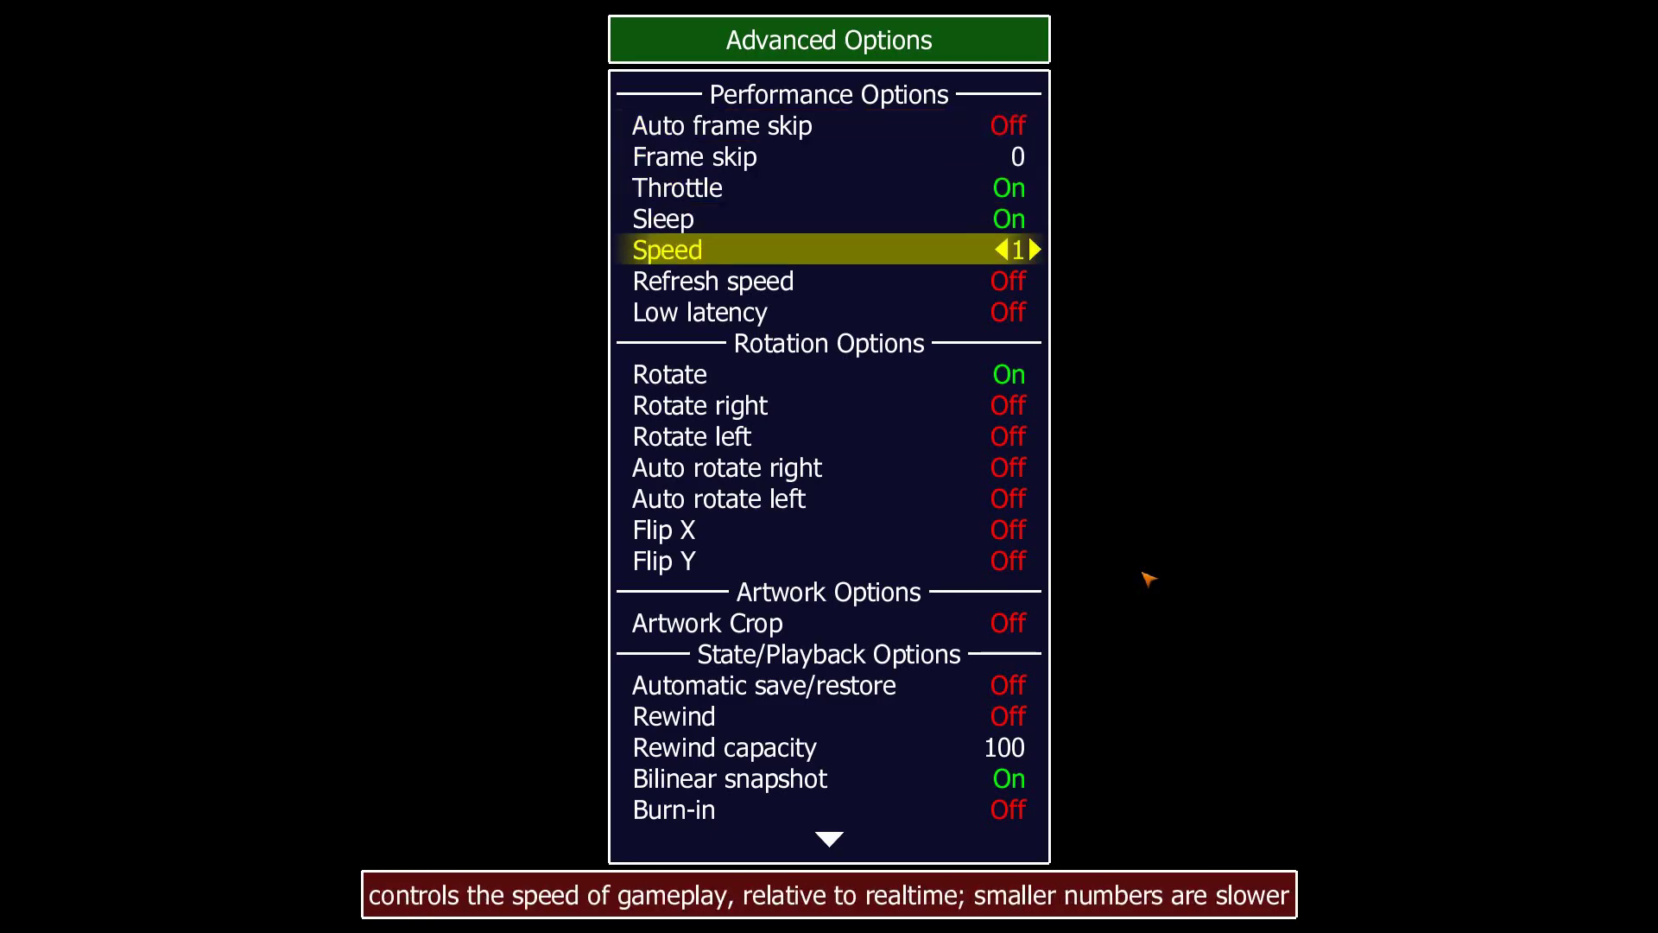
{"action": "key", "text": "Down"}
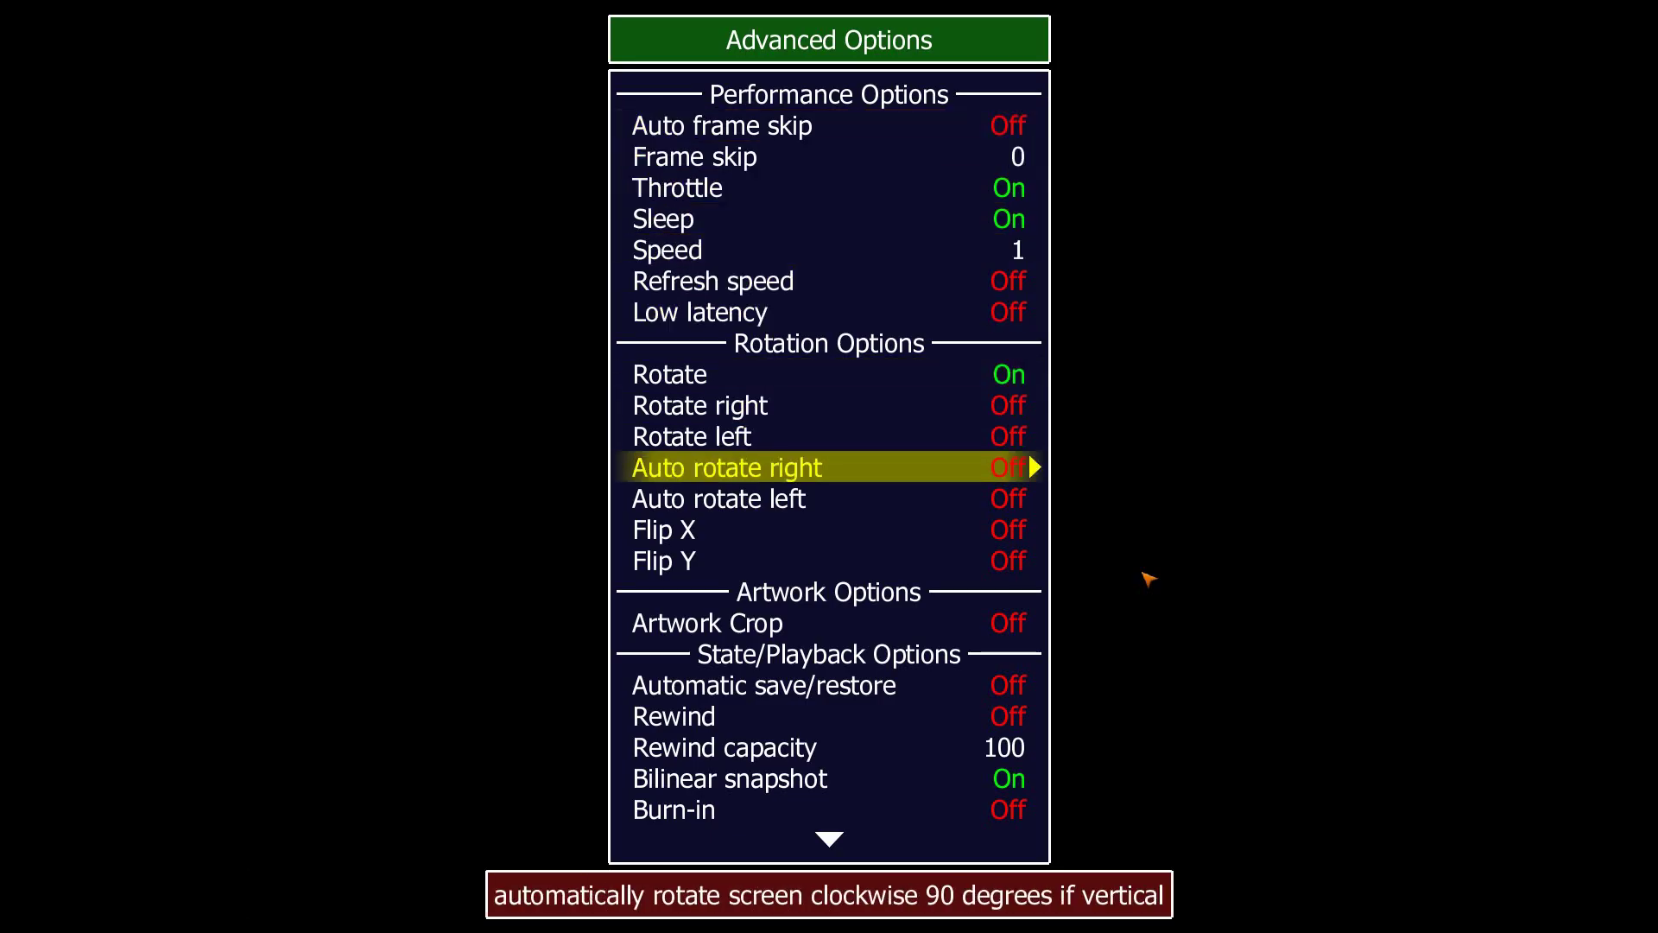
{"action": "key", "text": "Right"}
{"action": "key", "text": "Down"}
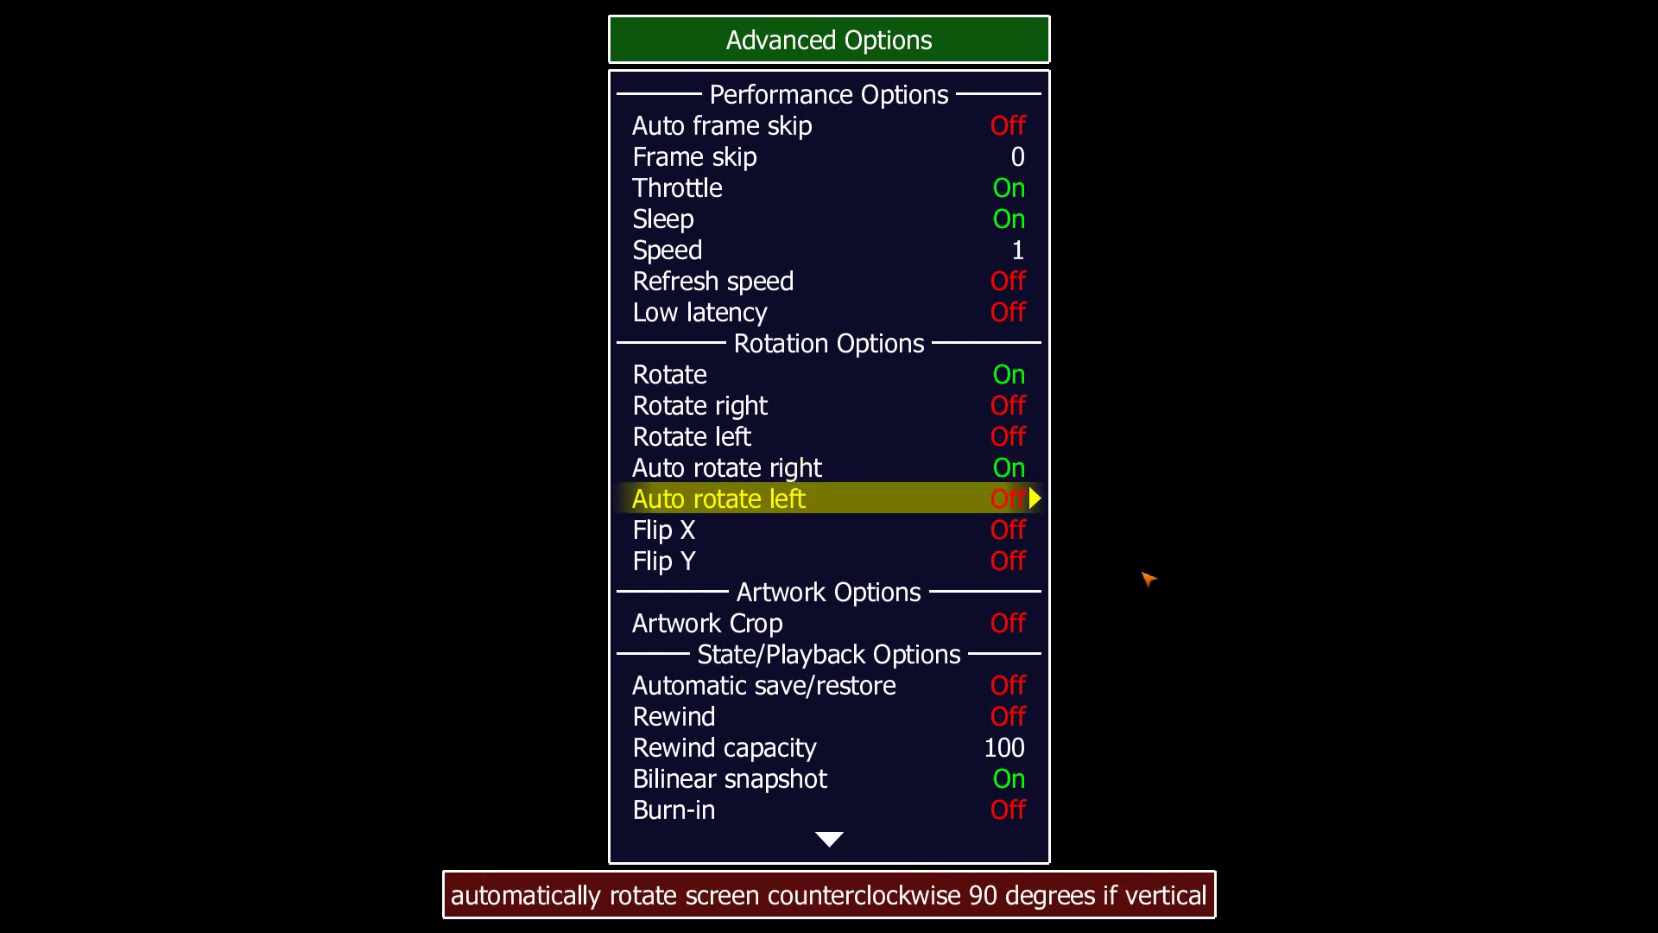
{"action": "key", "text": "Up"}
{"action": "key", "text": "Down"}
{"action": "key", "text": "Down"}
{"action": "key", "text": "Down"}
{"action": "key", "text": "Down"}
{"action": "key", "text": "Down"}
{"action": "key", "text": "Down"}
{"action": "key", "text": "Down"}
{"action": "key", "text": "Down"}
{"action": "key", "text": "Down"}
{"action": "key", "text": "Down"}
{"action": "key", "text": "Down"}
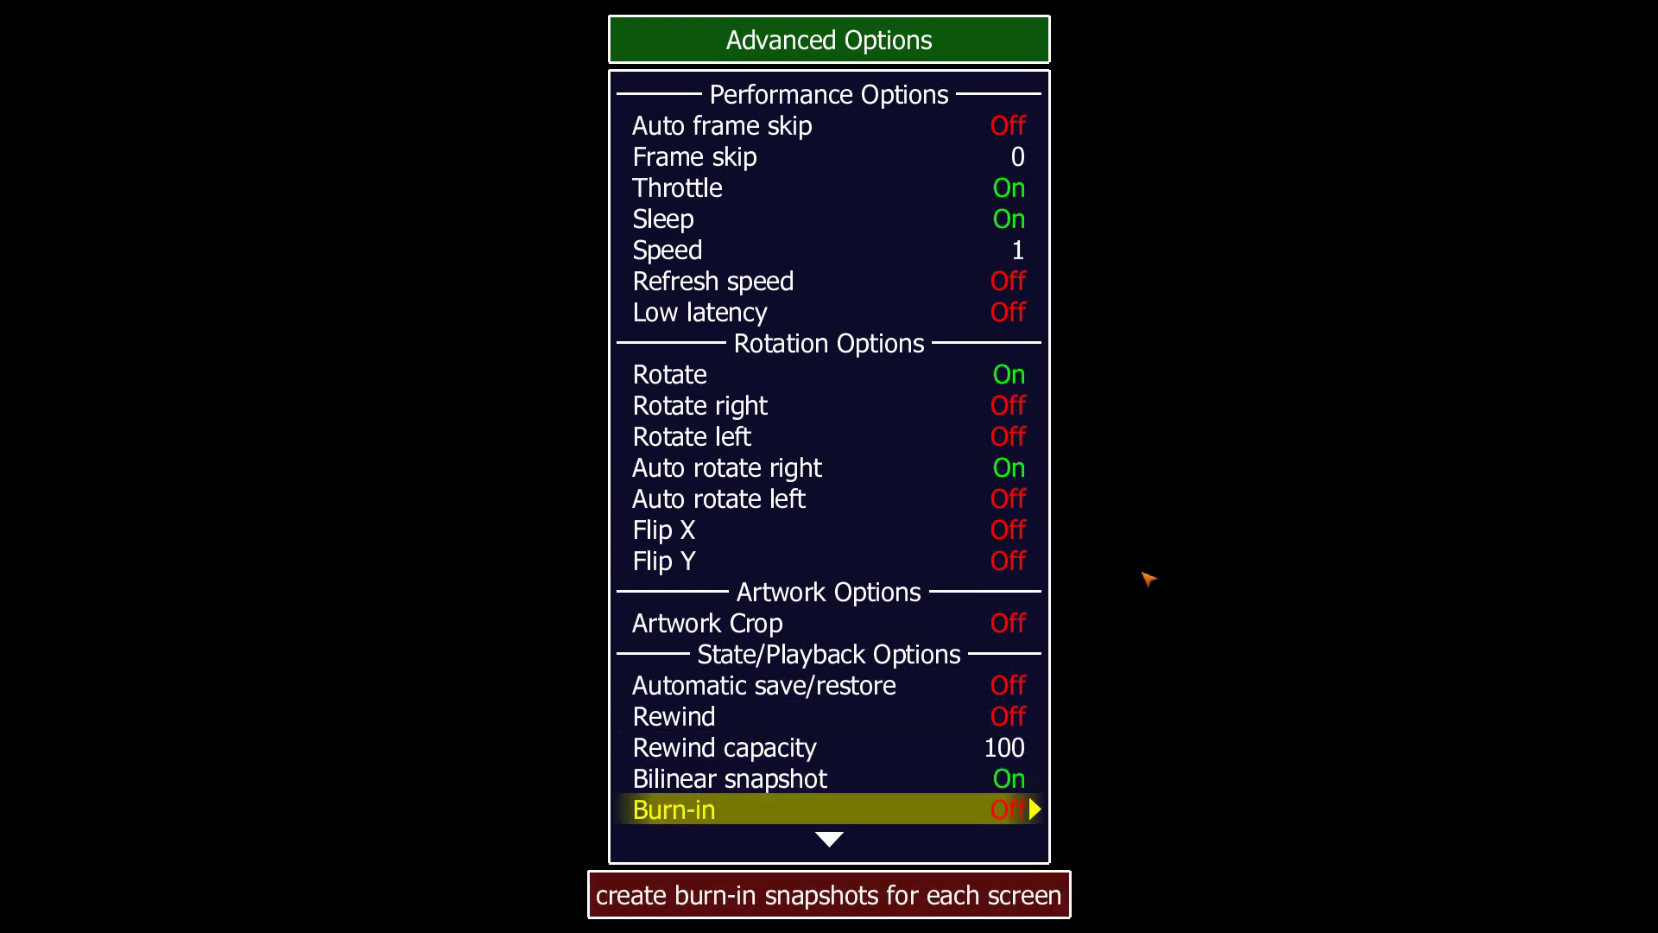
Step: Review the input options, including Joystick deadzone 0.3, and return to Settings
{"action": "key", "text": "Down"}
{"action": "key", "text": "Down"}
{"action": "key", "text": "Down"}
{"action": "key", "text": "Down"}
{"action": "key", "text": "Down"}
{"action": "key", "text": "Down"}
{"action": "key", "text": "Down"}
{"action": "key", "text": "Down"}
{"action": "key", "text": "Down"}
{"action": "key", "text": "Down"}
{"action": "key", "text": "Down"}
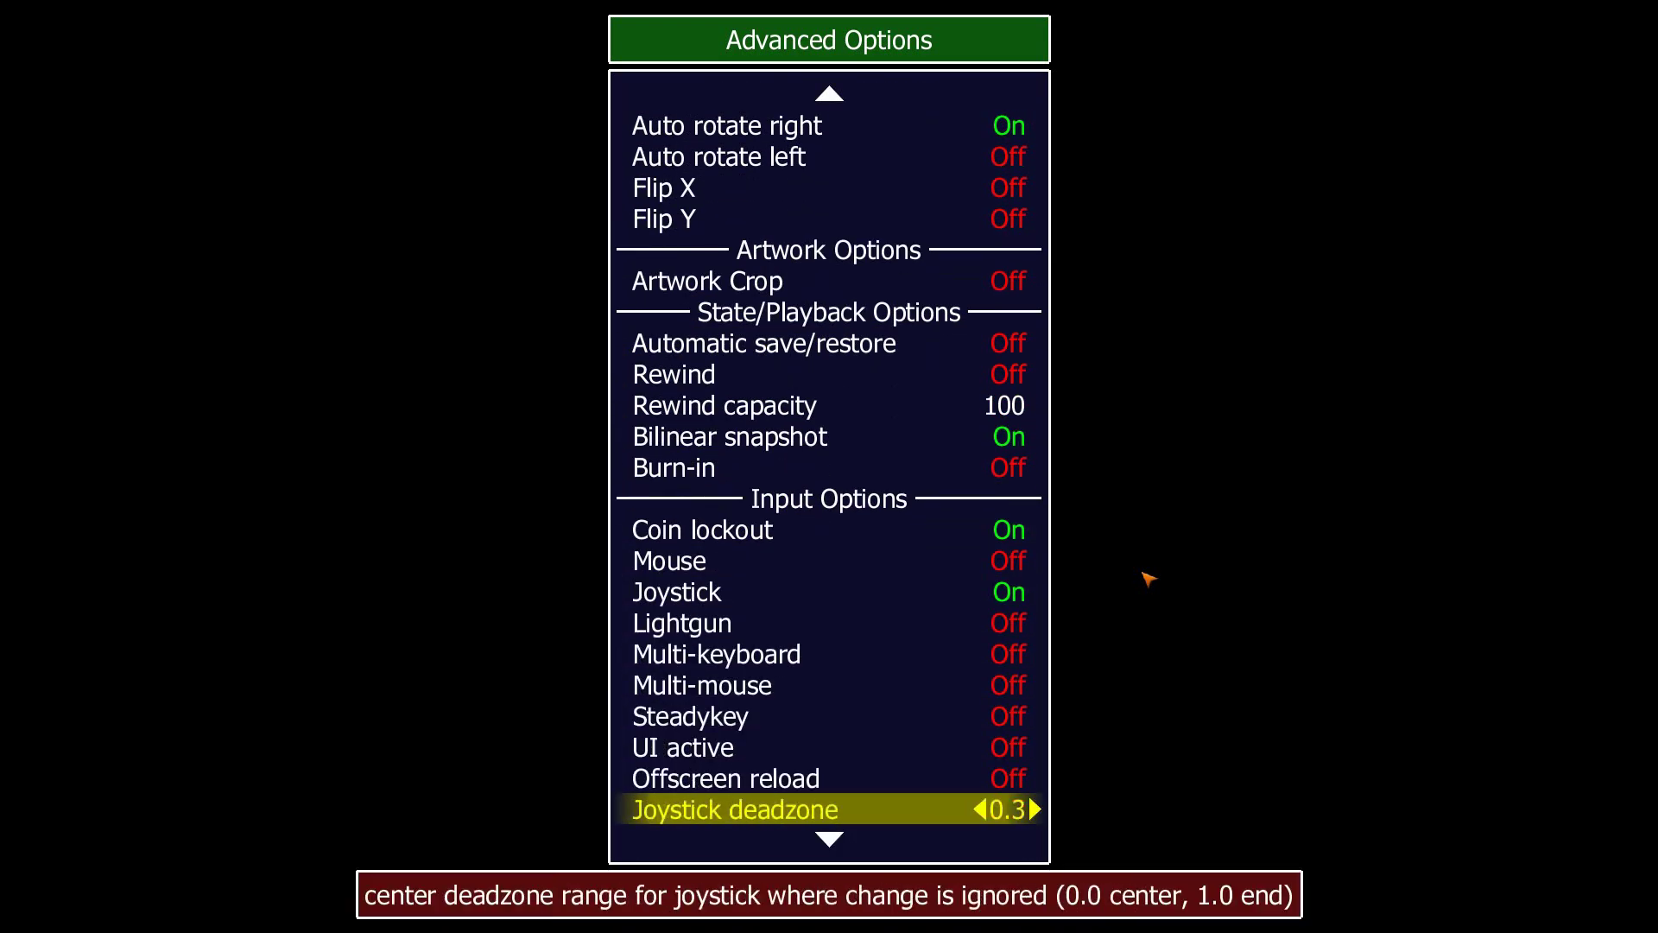
{"action": "key", "text": "Down"}
{"action": "key", "text": "Down"}
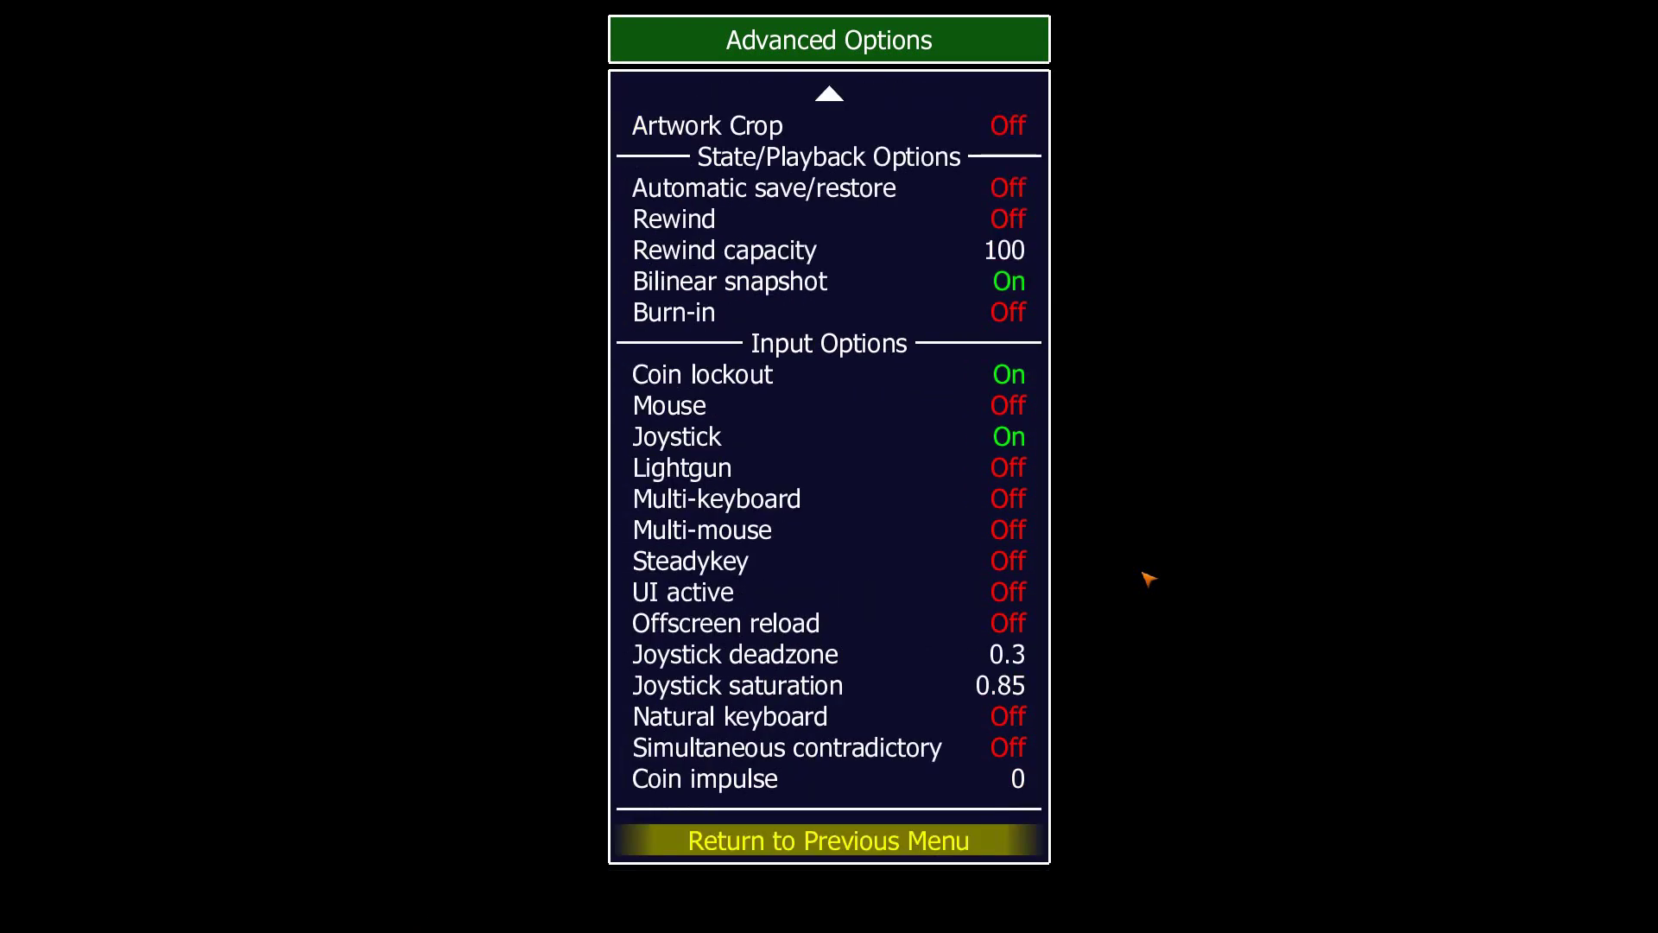
{"action": "key", "text": "Return"}
{"action": "key", "text": "Down"}
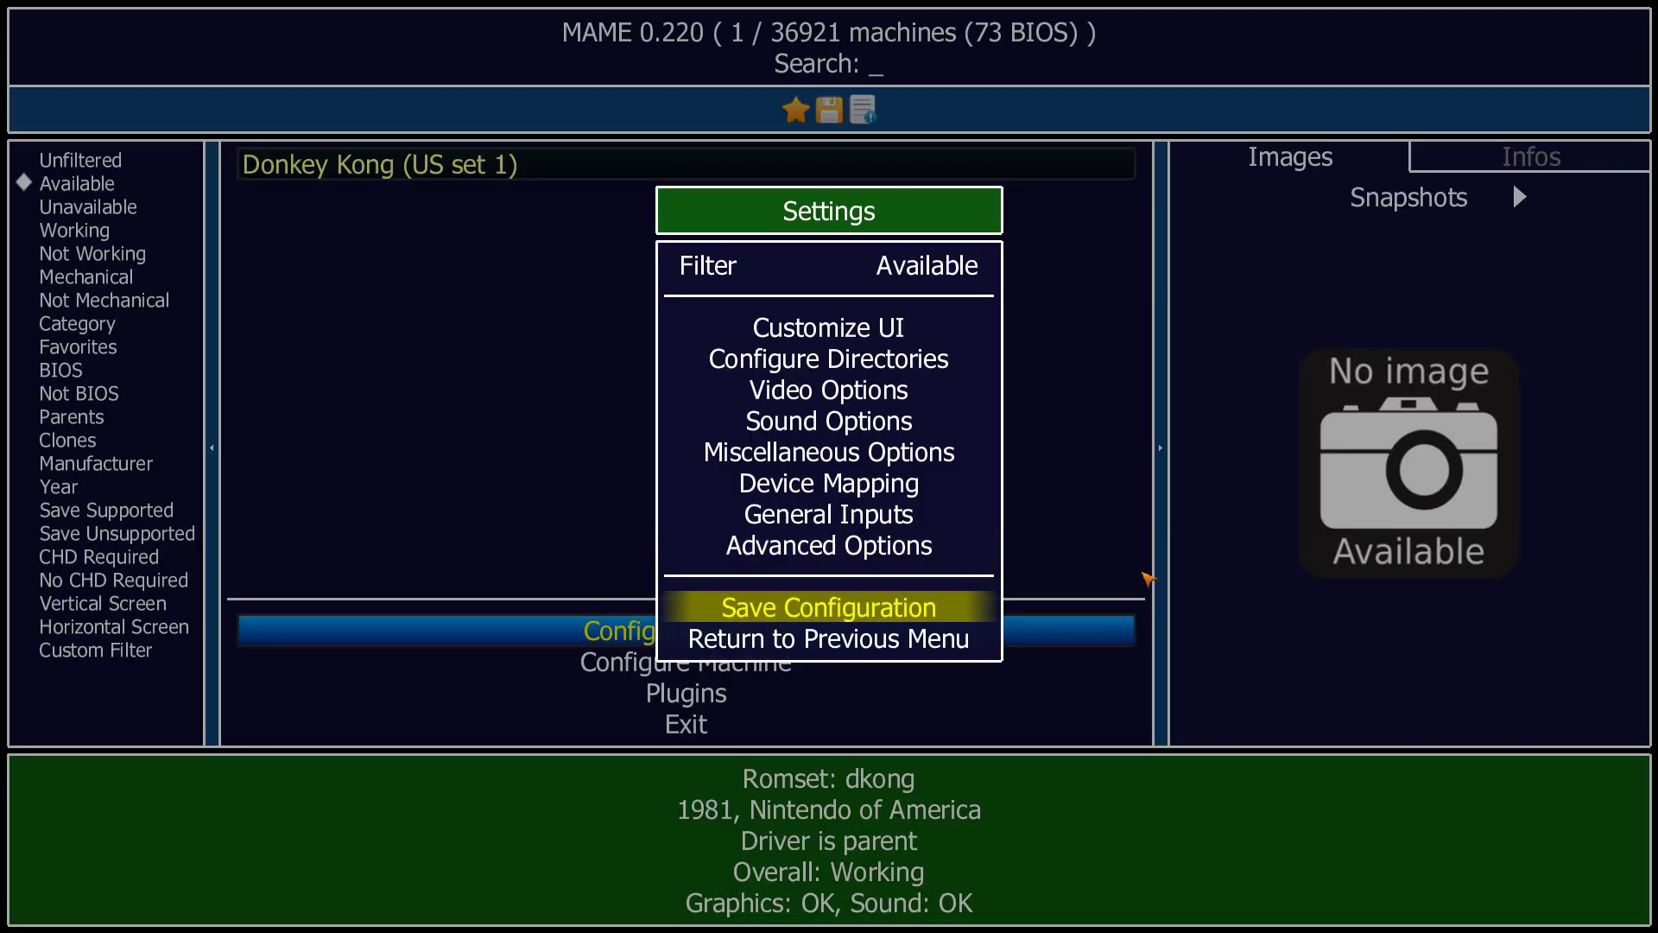
Step: Save the configuration and close the Settings menu
{"action": "key", "text": "Return"}
{"action": "key", "text": "Down"}
{"action": "key", "text": "Return"}
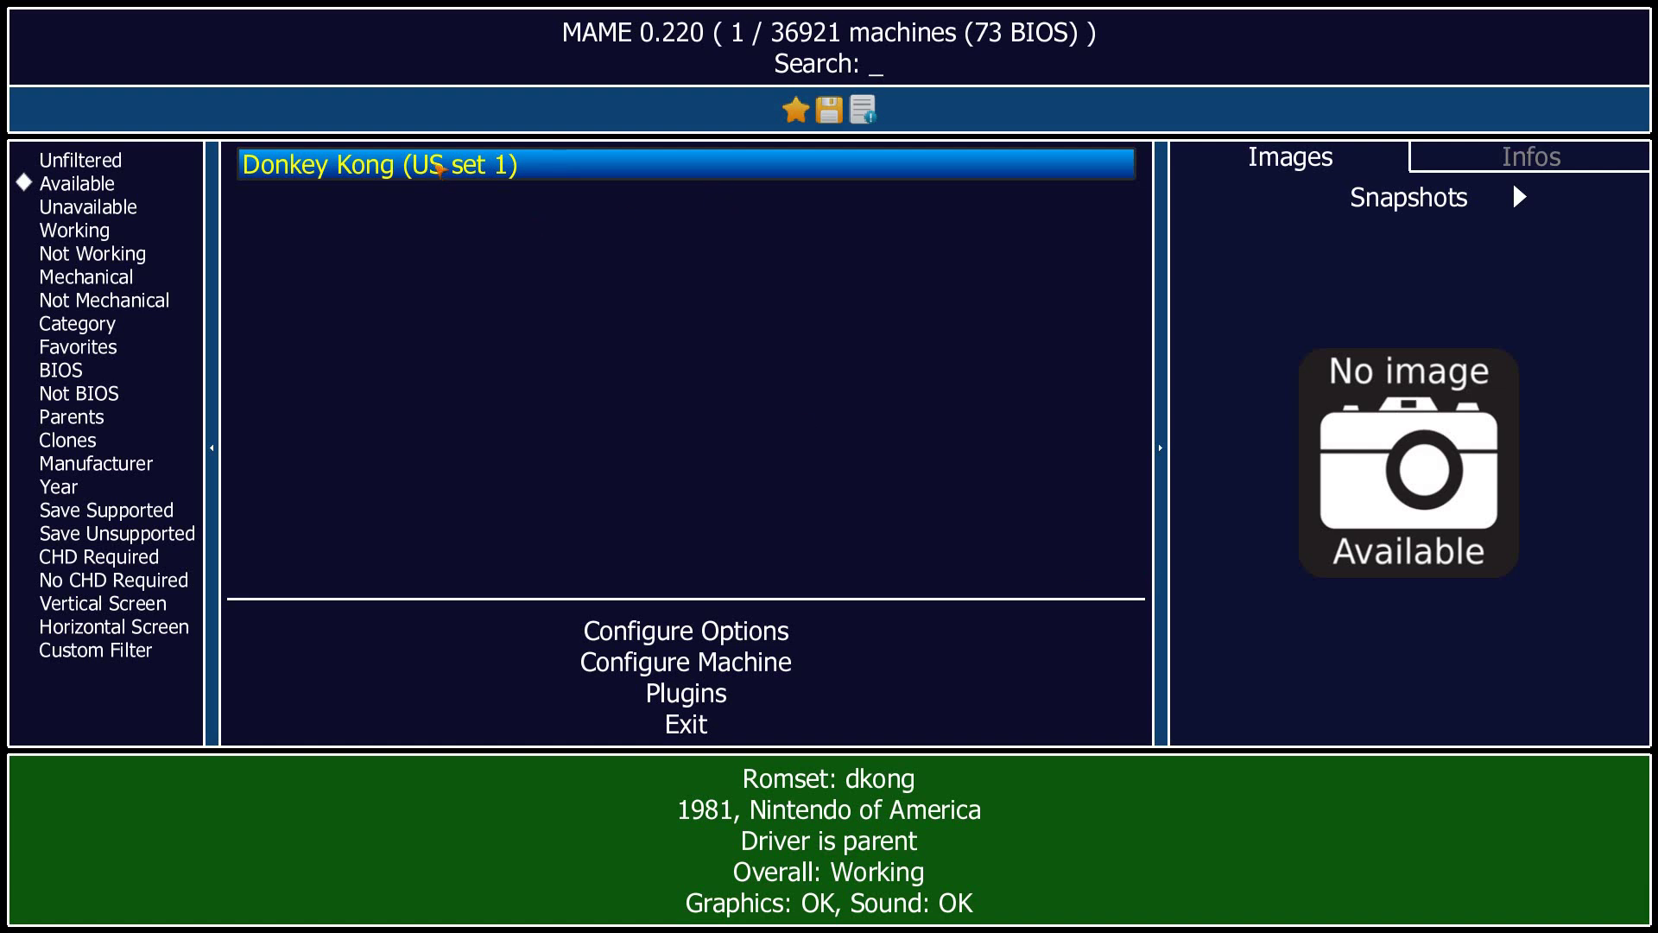
Step: Launch Donkey Kong (US set 1), insert two coins with 5, and open the Tab menu
{"action": "double_click", "coordinate": [438, 167]}
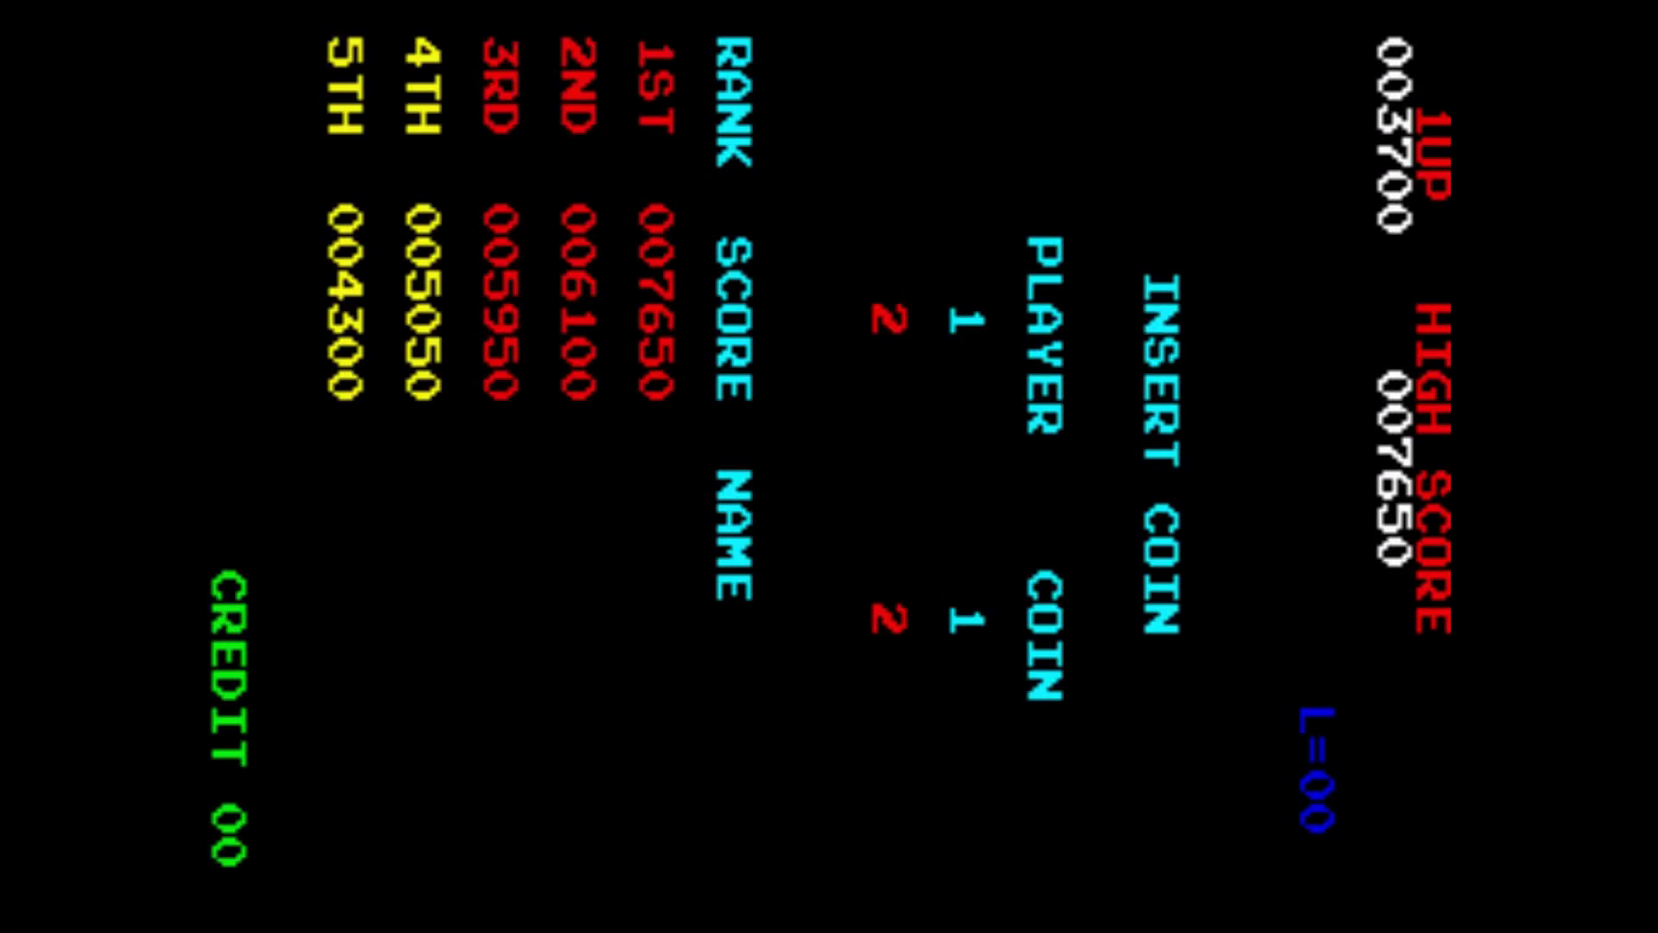
{"action": "key", "text": "5"}
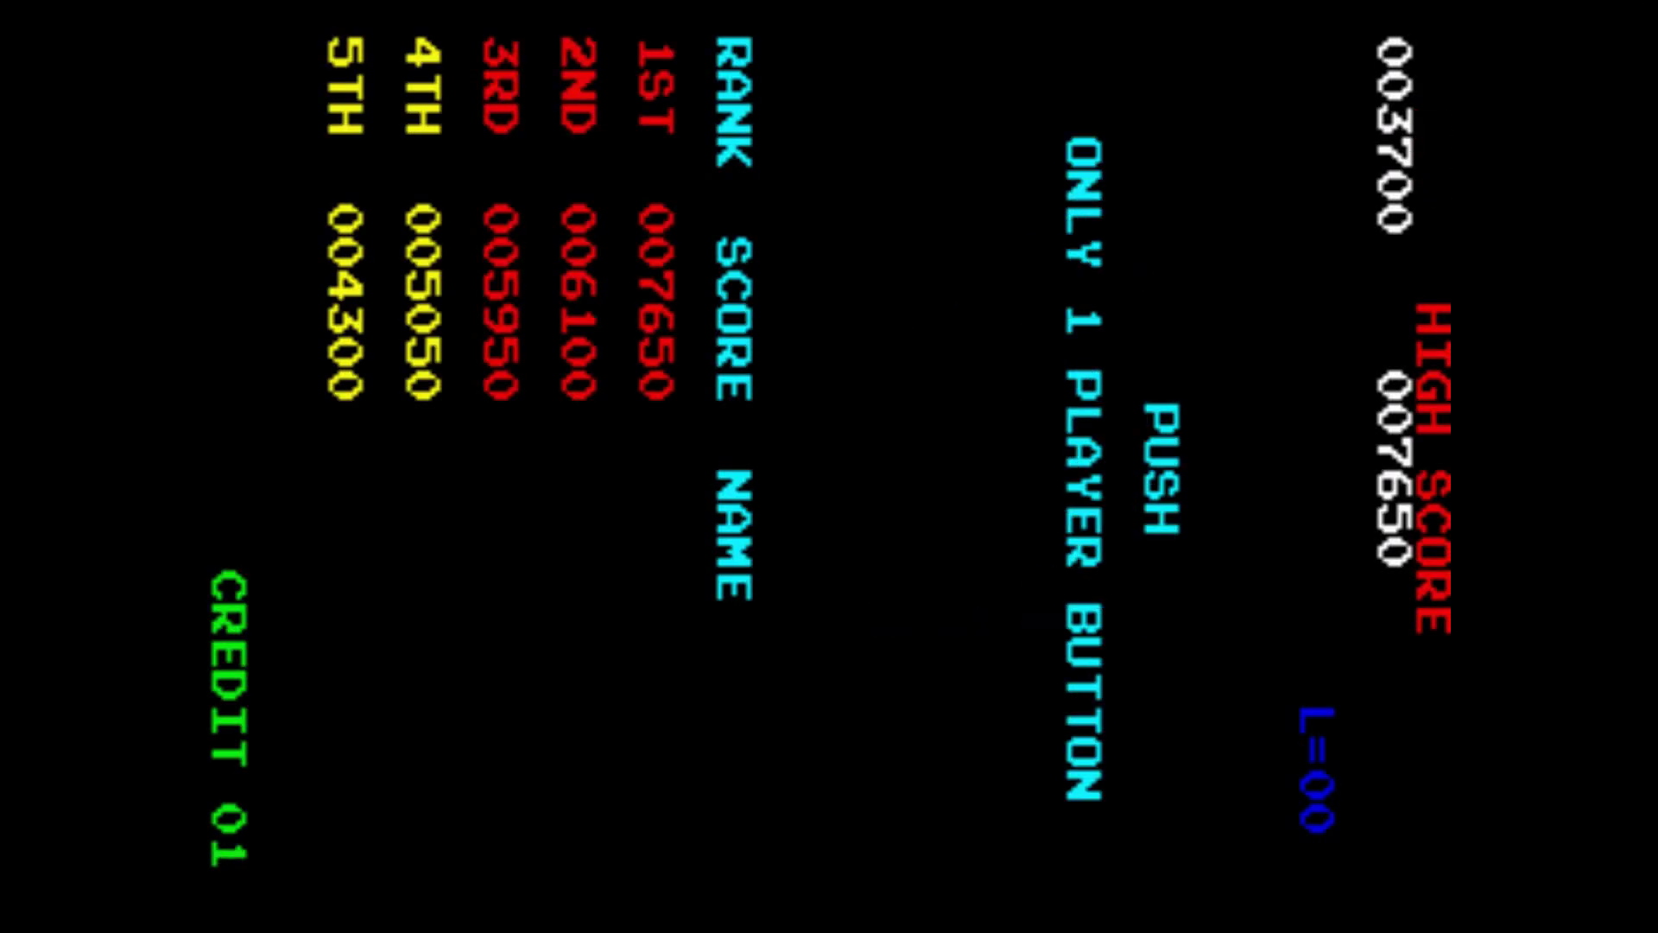
{"action": "key", "text": "5"}
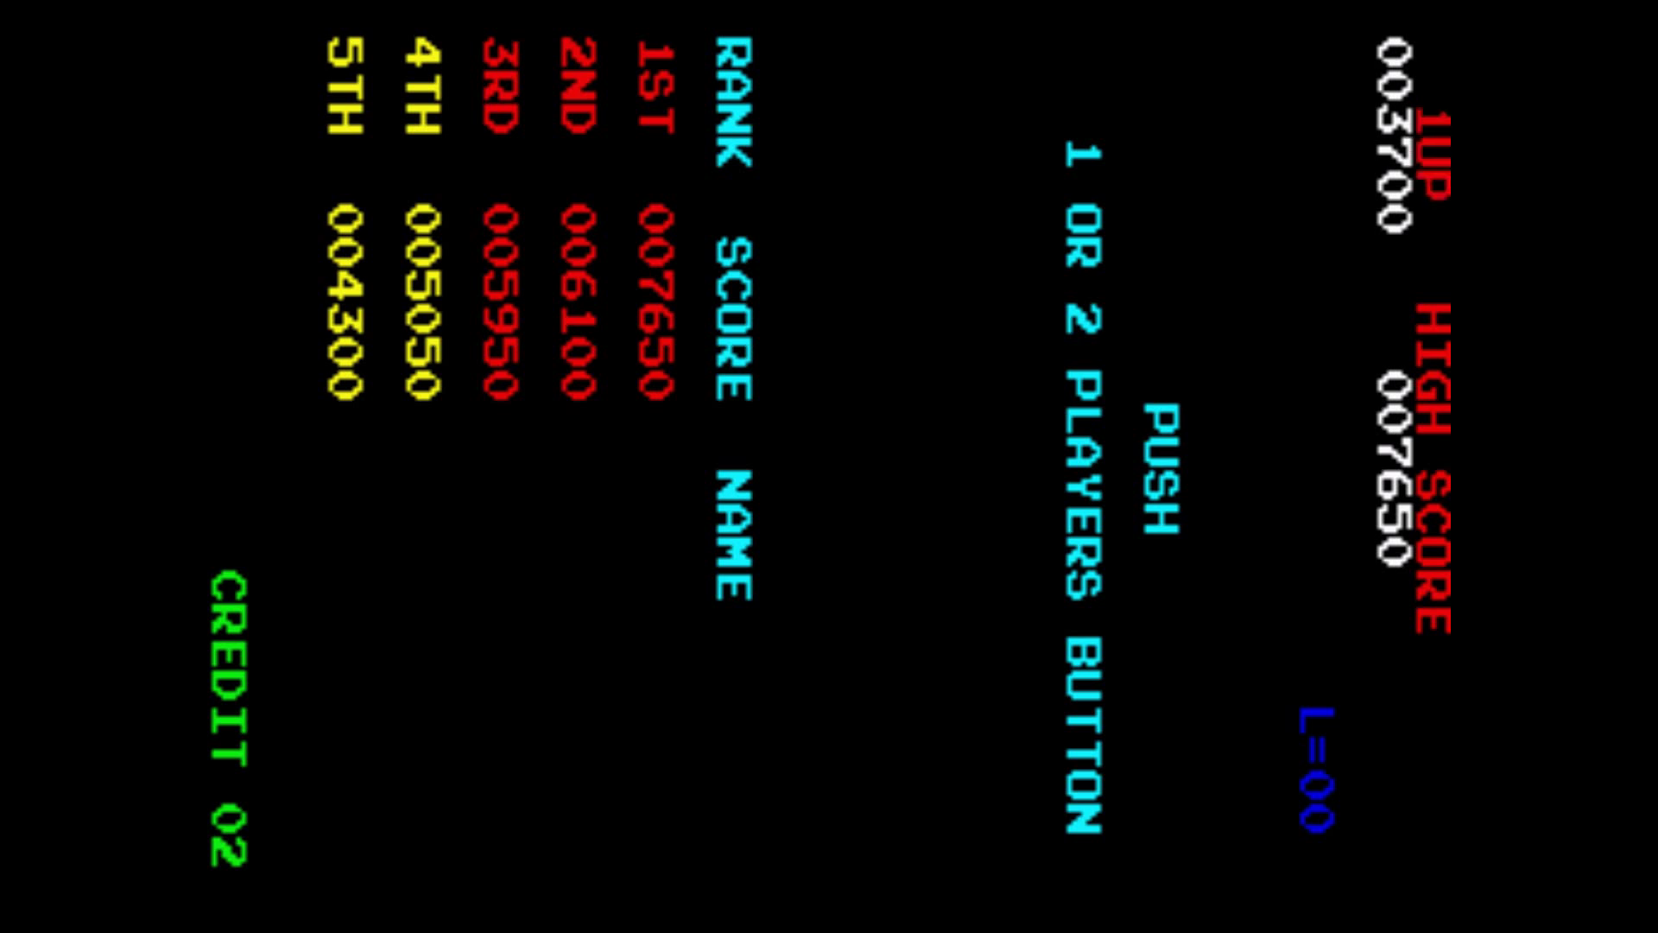
{"action": "key", "text": "Tab"}
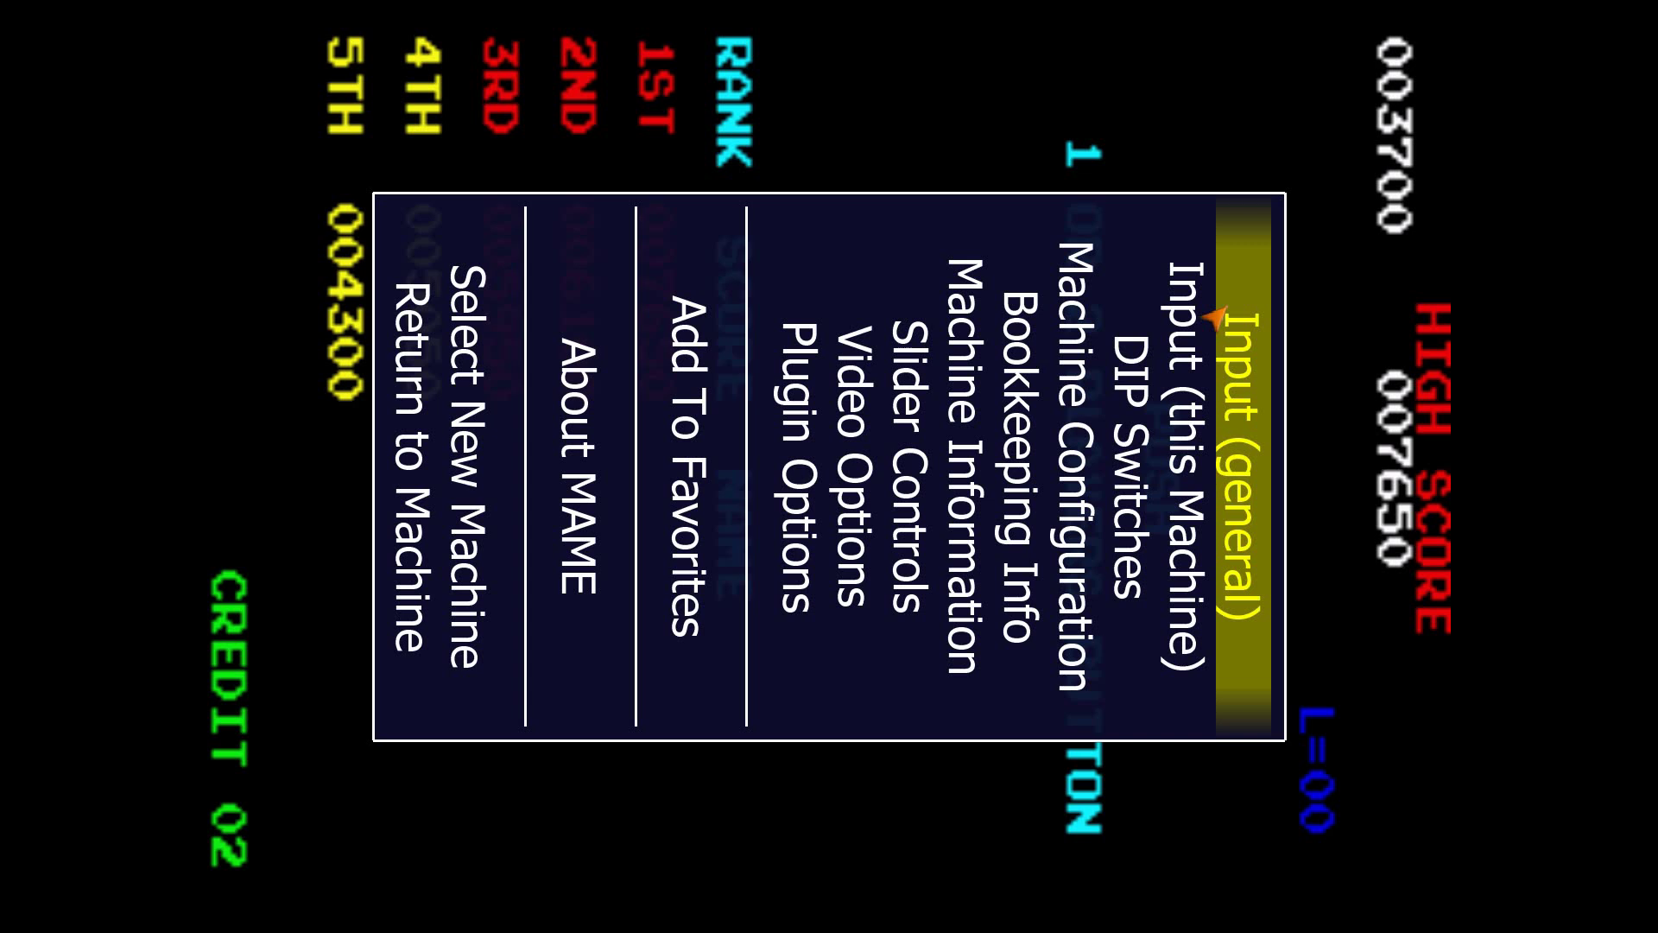
Step: From the in-game menu, open Input (general), then Player 1 Controls
{"action": "key", "text": "Down"}
{"action": "key", "text": "Down"}
{"action": "key", "text": "Down"}
{"action": "key", "text": "Down"}
{"action": "key", "text": "Up"}
{"action": "key", "text": "Up"}
{"action": "key", "text": "Up"}
{"action": "key", "text": "Up"}
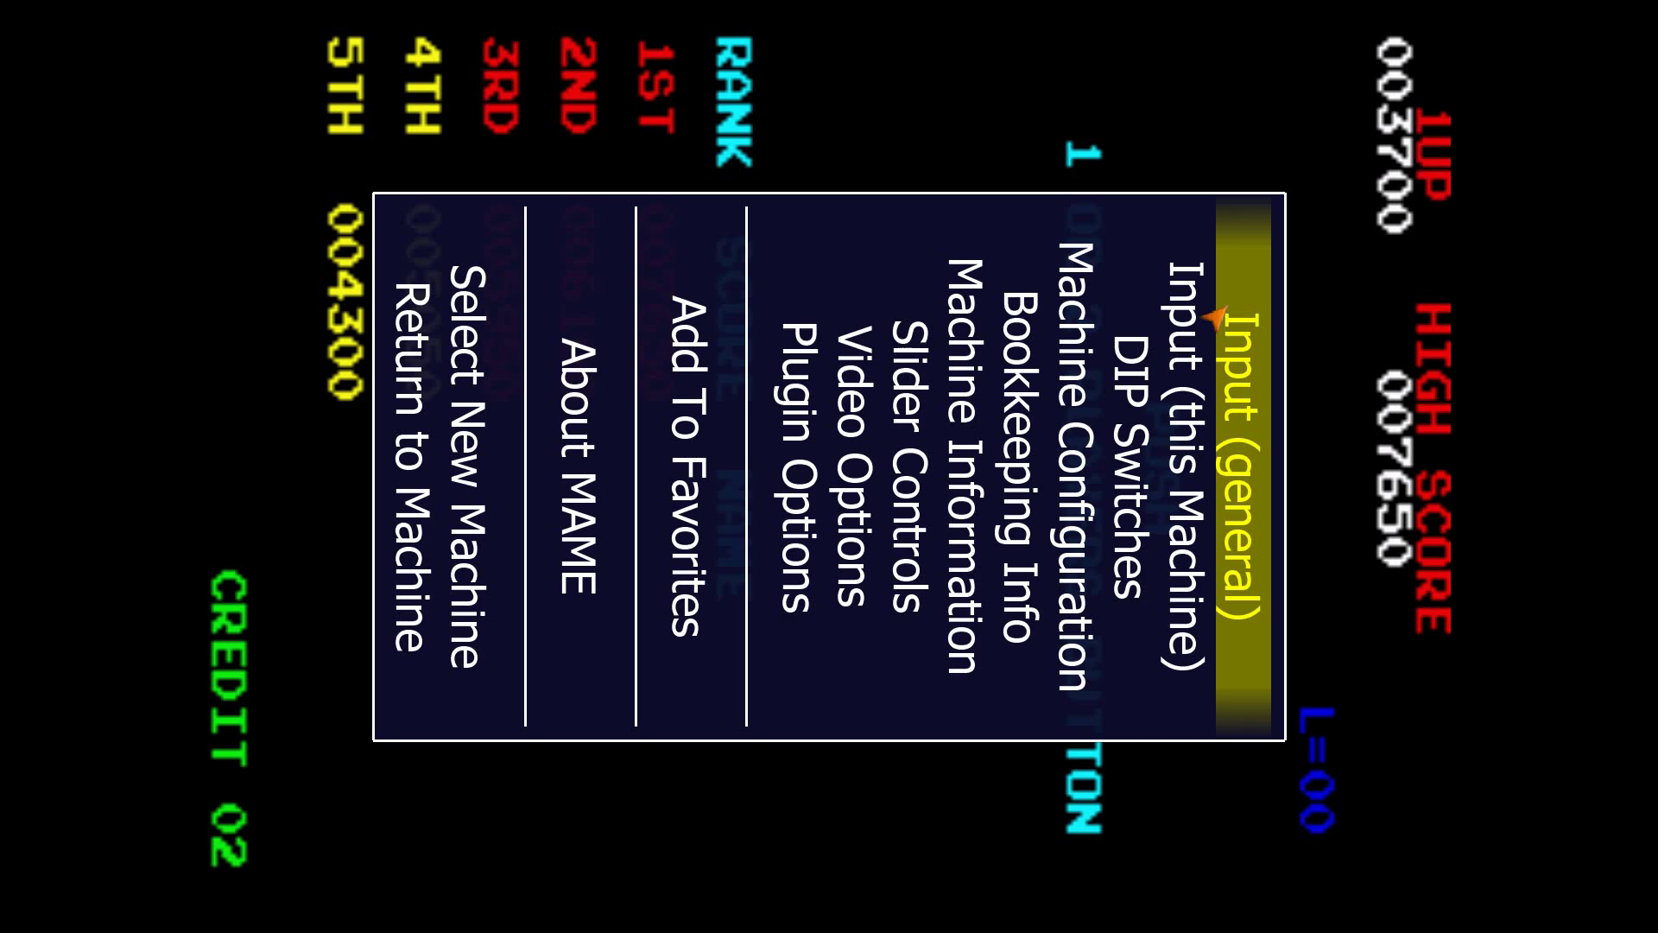
{"action": "key", "text": "Return"}
{"action": "key", "text": "Down"}
{"action": "key", "text": "Return"}
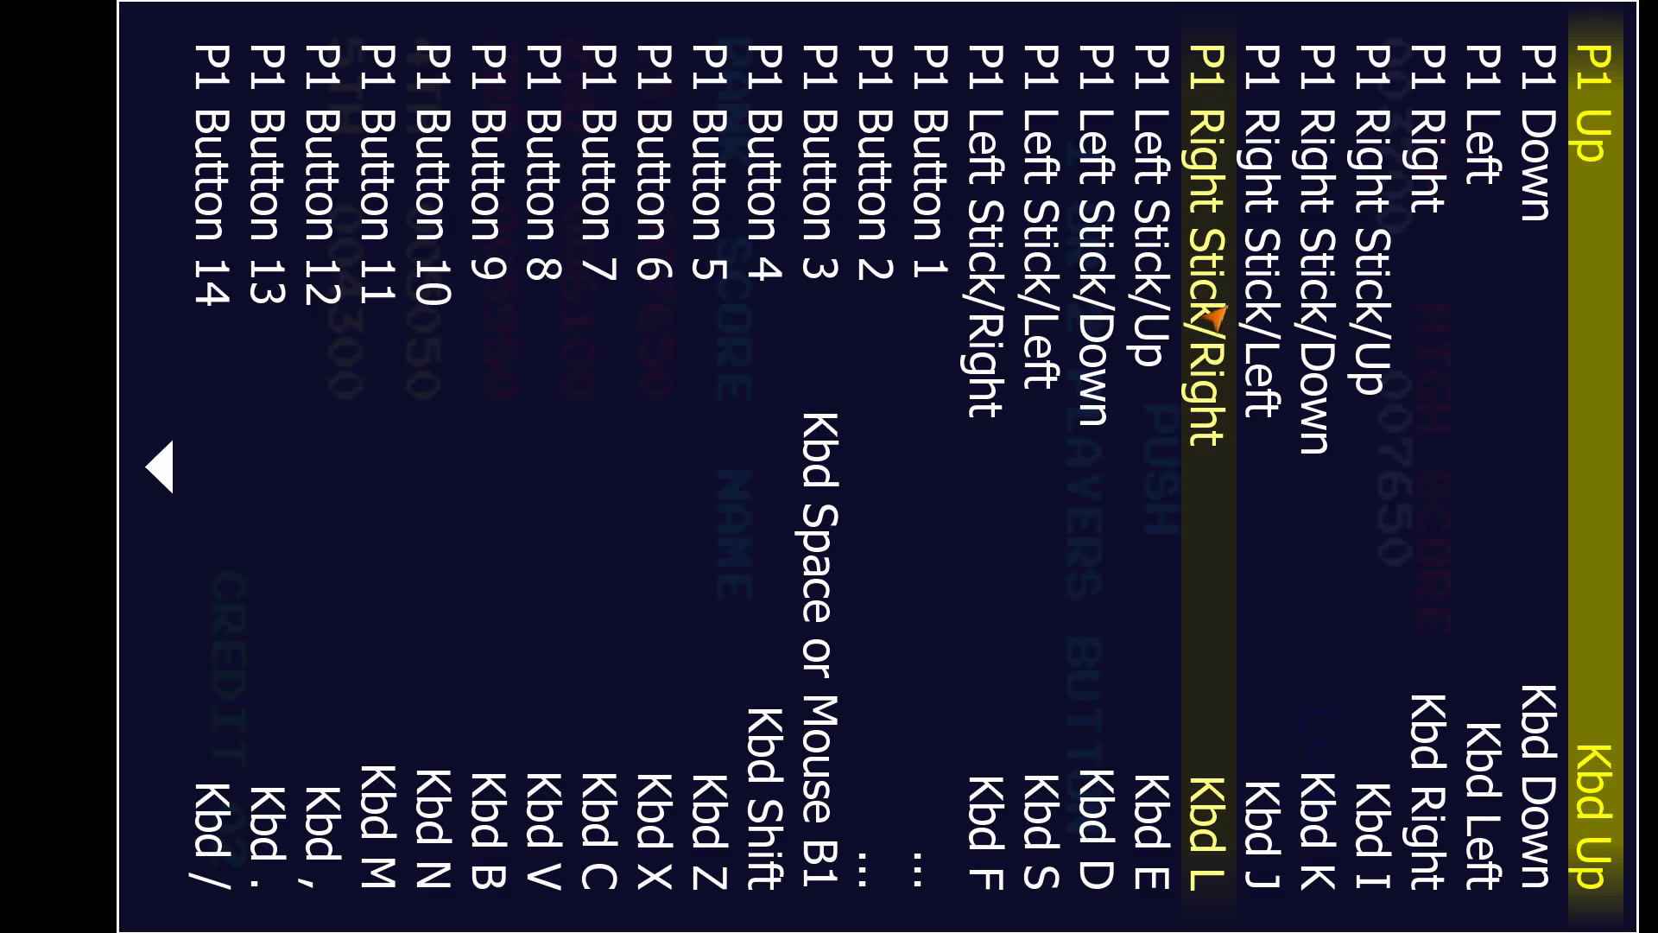
Step: Rebind P1 Up to Kbd Up
{"action": "key", "text": "Down"}
{"action": "key", "text": "Down"}
{"action": "key", "text": "Up"}
{"action": "key", "text": "Up"}
{"action": "key", "text": "Return"}
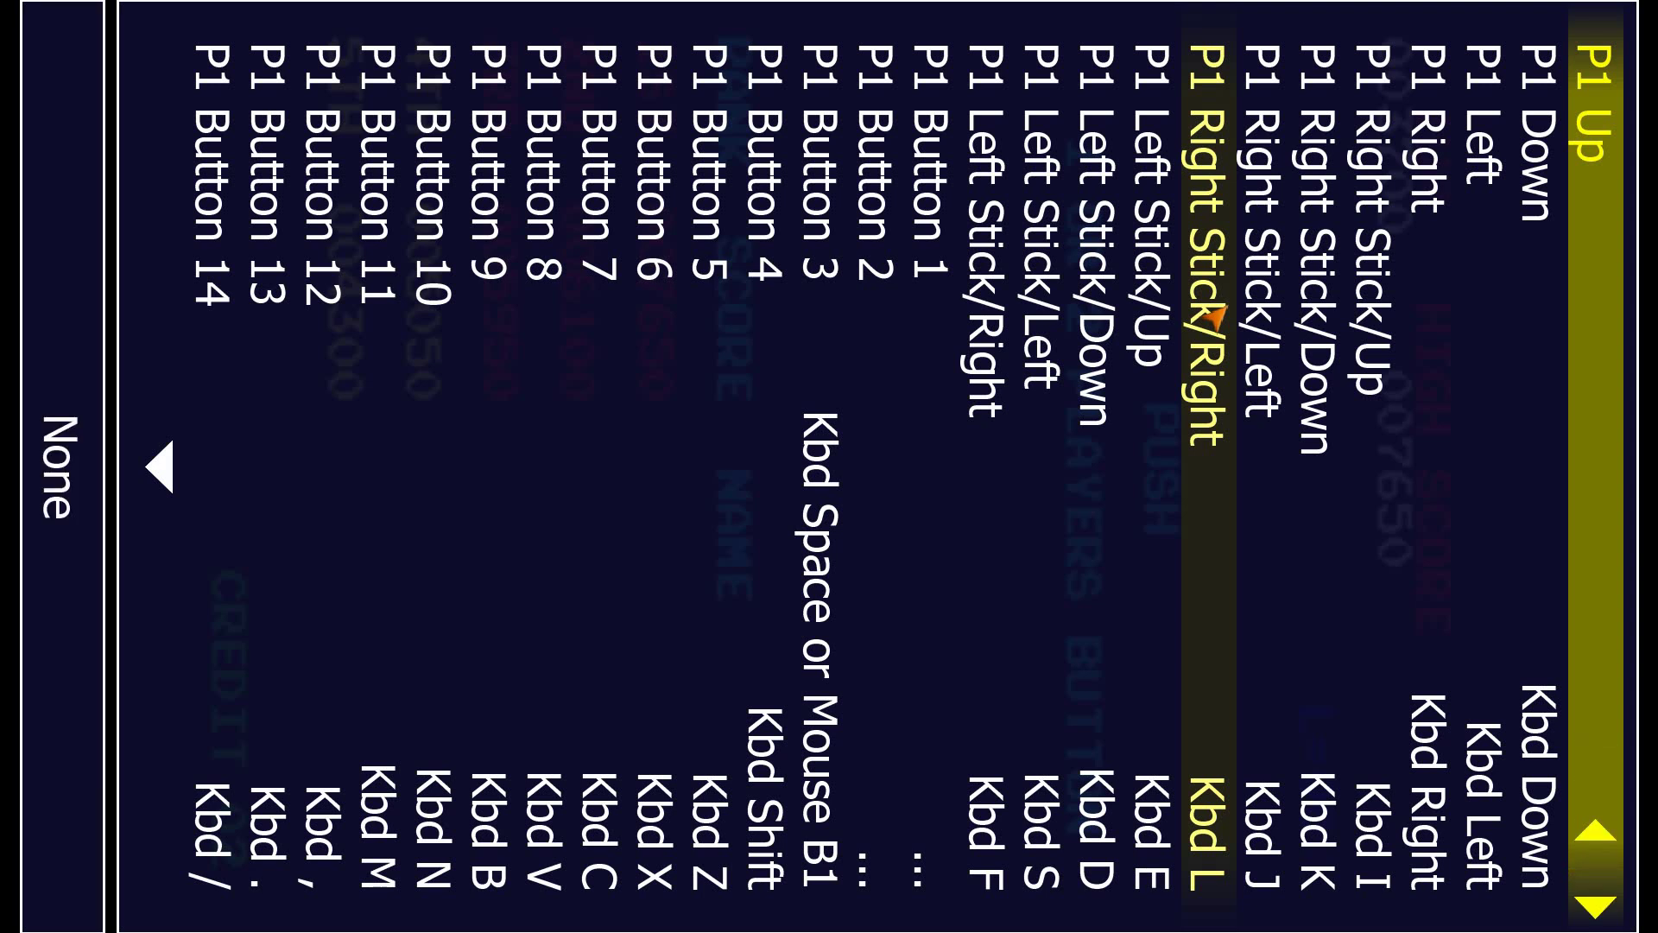
{"action": "key", "text": "Up"}
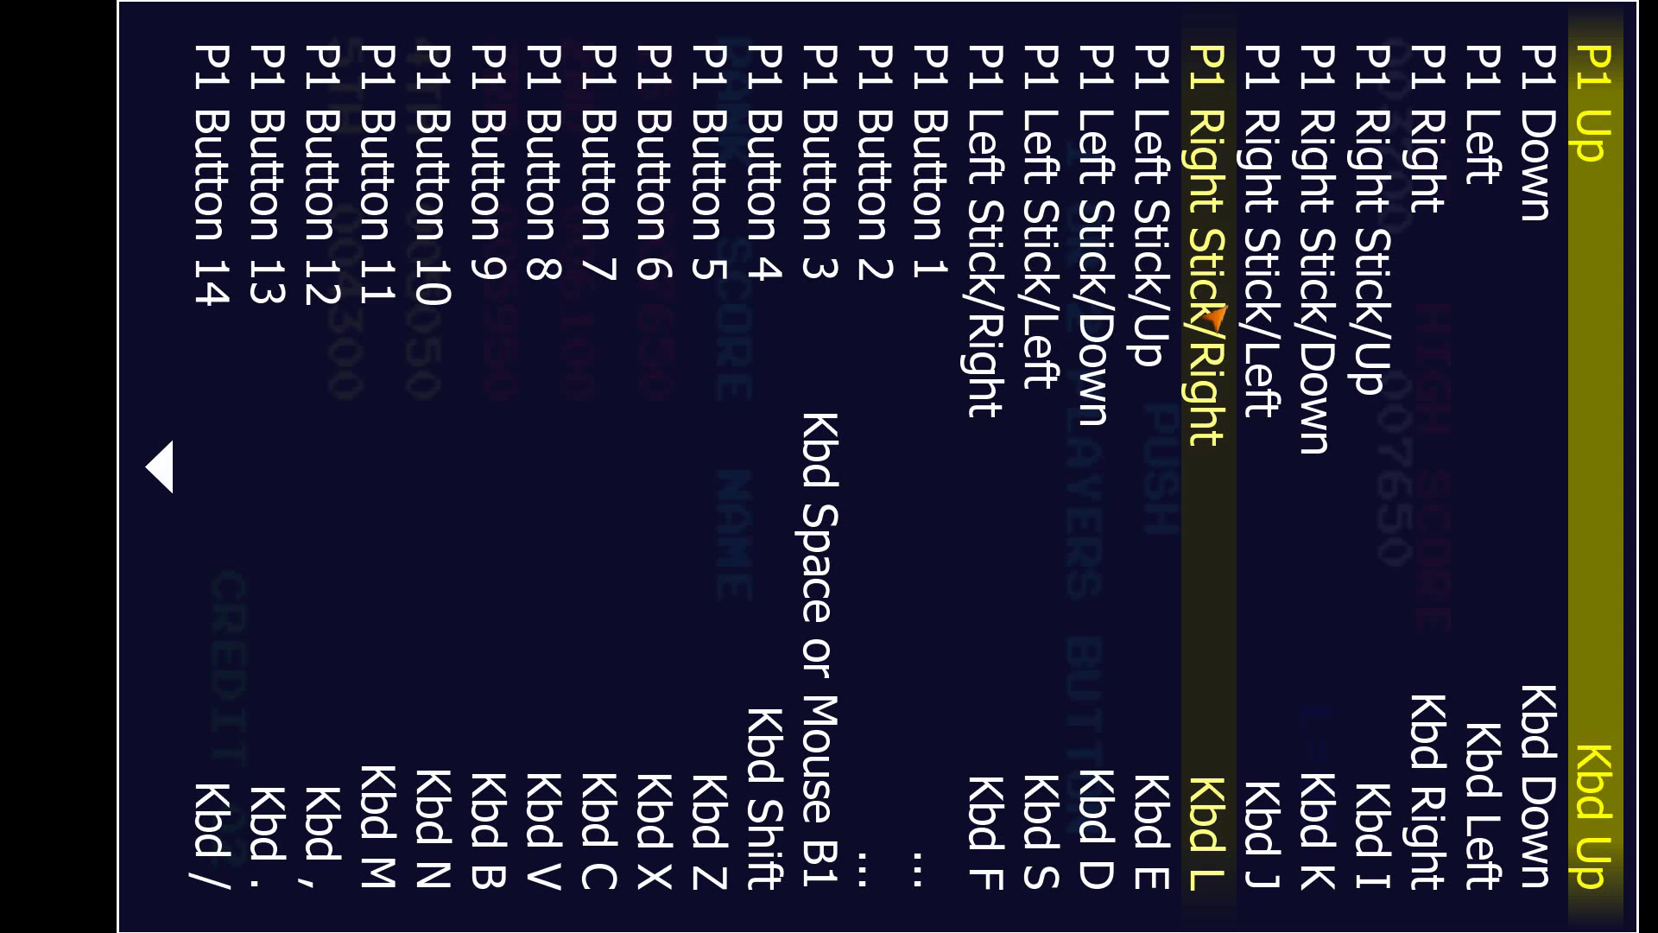
Step: Clear the P1 Button 1 and P1 Button 2 bindings to None
{"action": "key", "text": "Down"}
{"action": "key", "text": "Down"}
{"action": "key", "text": "Down"}
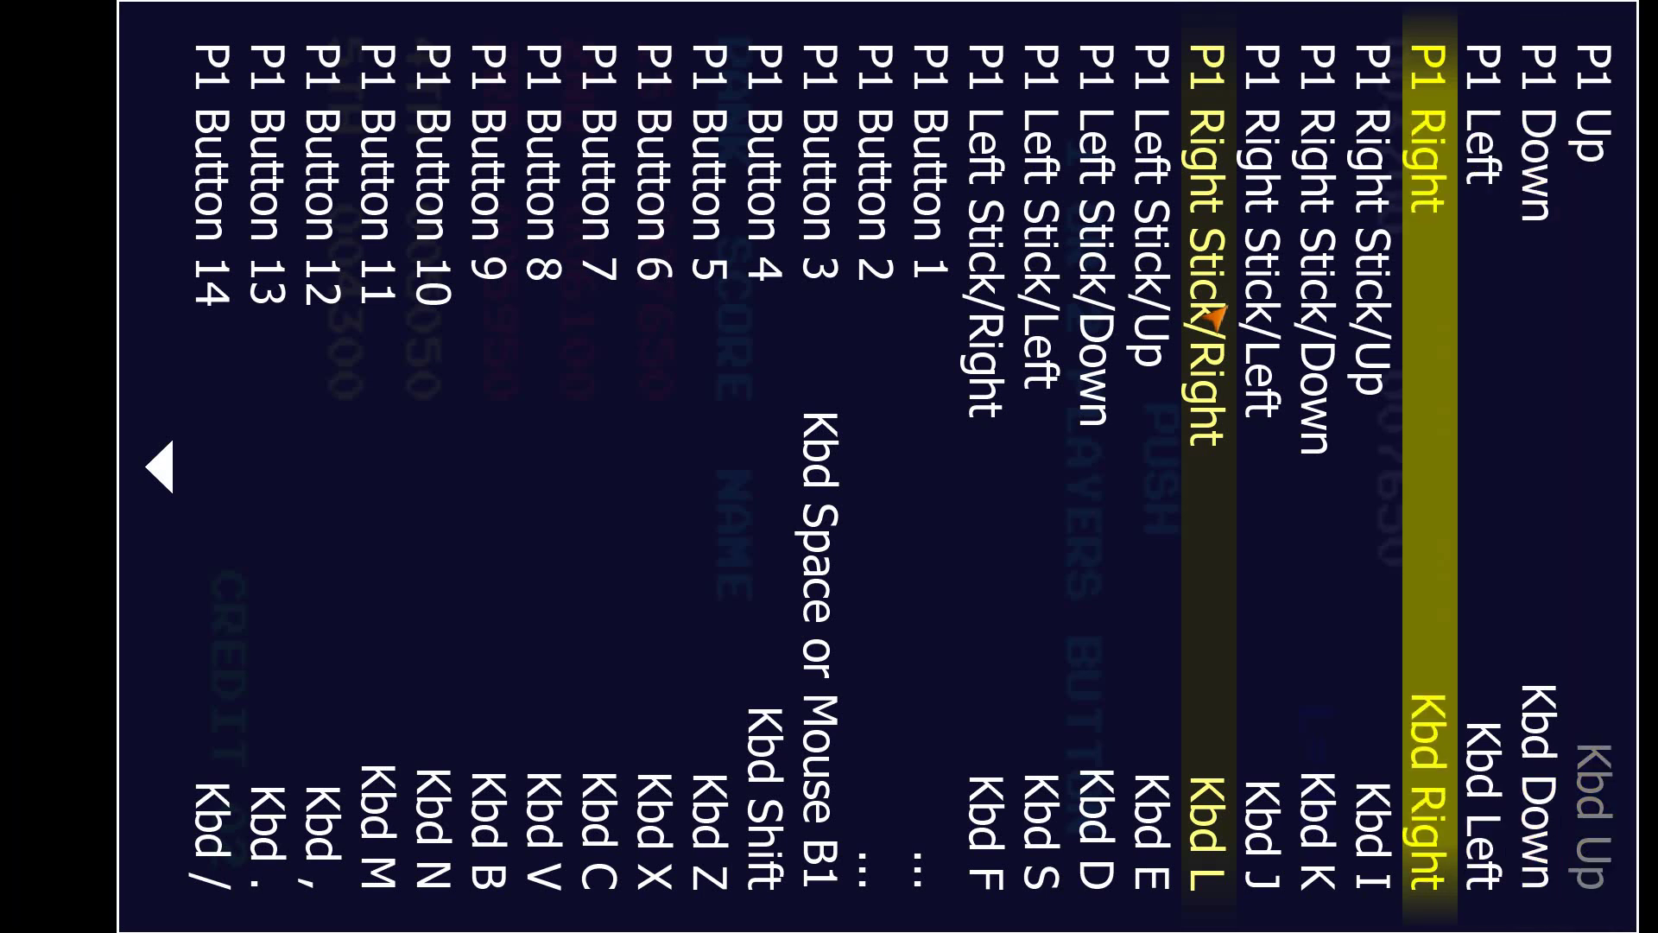
{"action": "key", "text": "Down"}
{"action": "key", "text": "Down"}
{"action": "key", "text": "Down"}
{"action": "key", "text": "Down"}
{"action": "key", "text": "Down"}
{"action": "key", "text": "Down"}
{"action": "key", "text": "Down"}
{"action": "key", "text": "Down"}
{"action": "key", "text": "Down"}
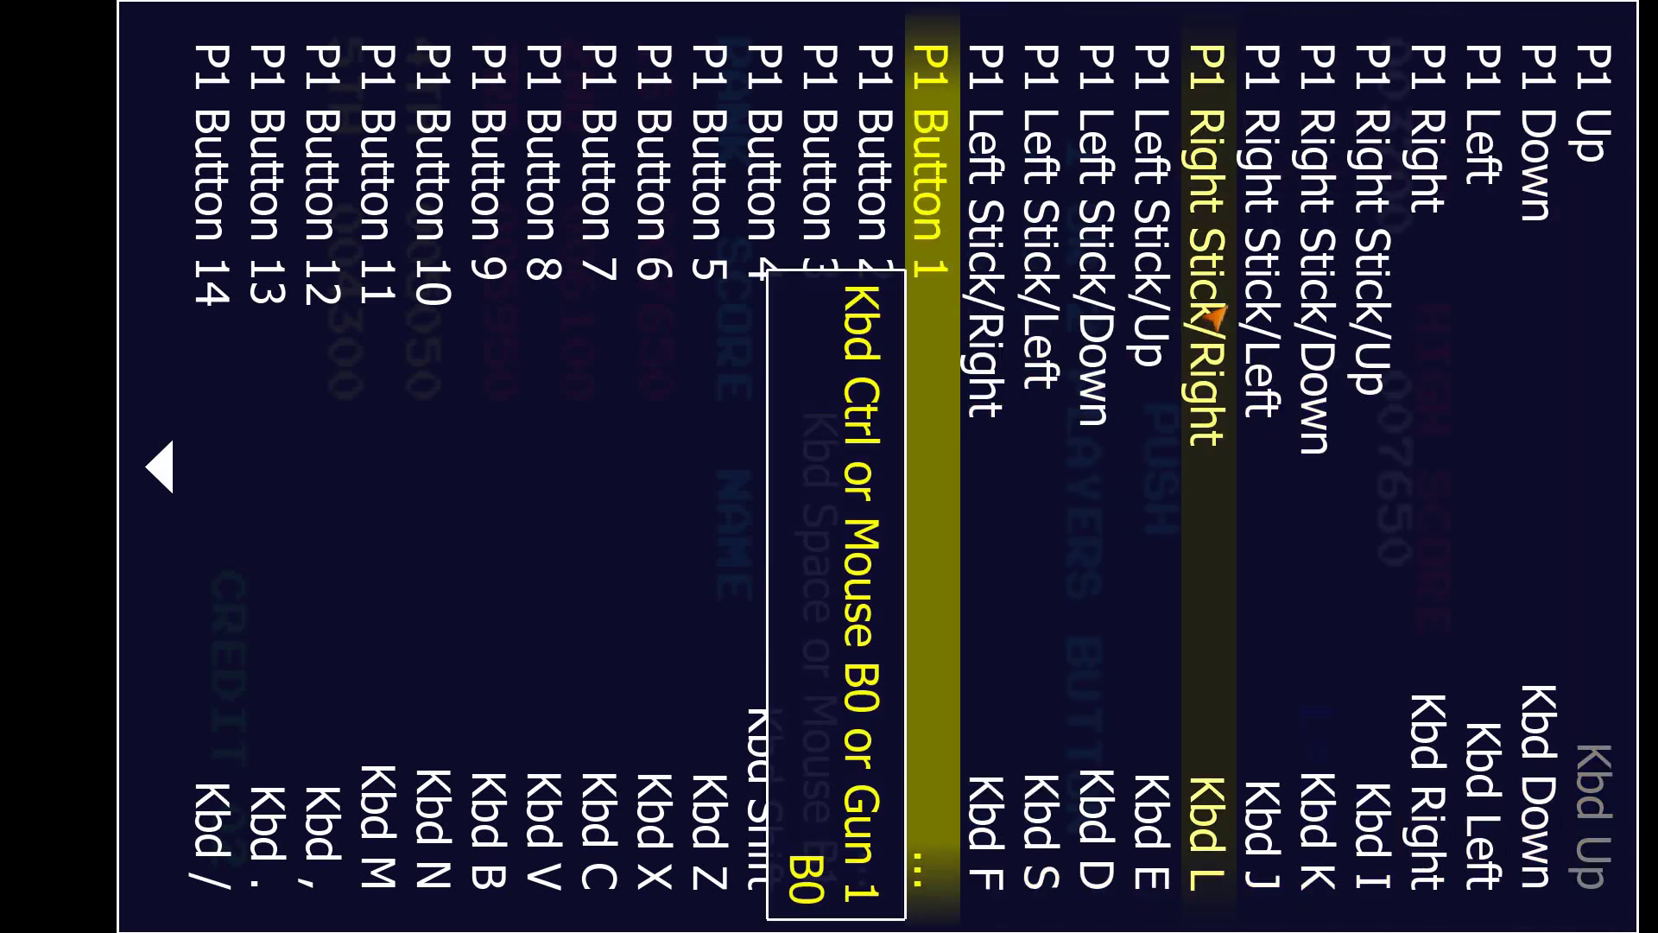
{"action": "key", "text": "Down"}
{"action": "key", "text": "Down"}
{"action": "key", "text": "Down"}
{"action": "key", "text": "Down"}
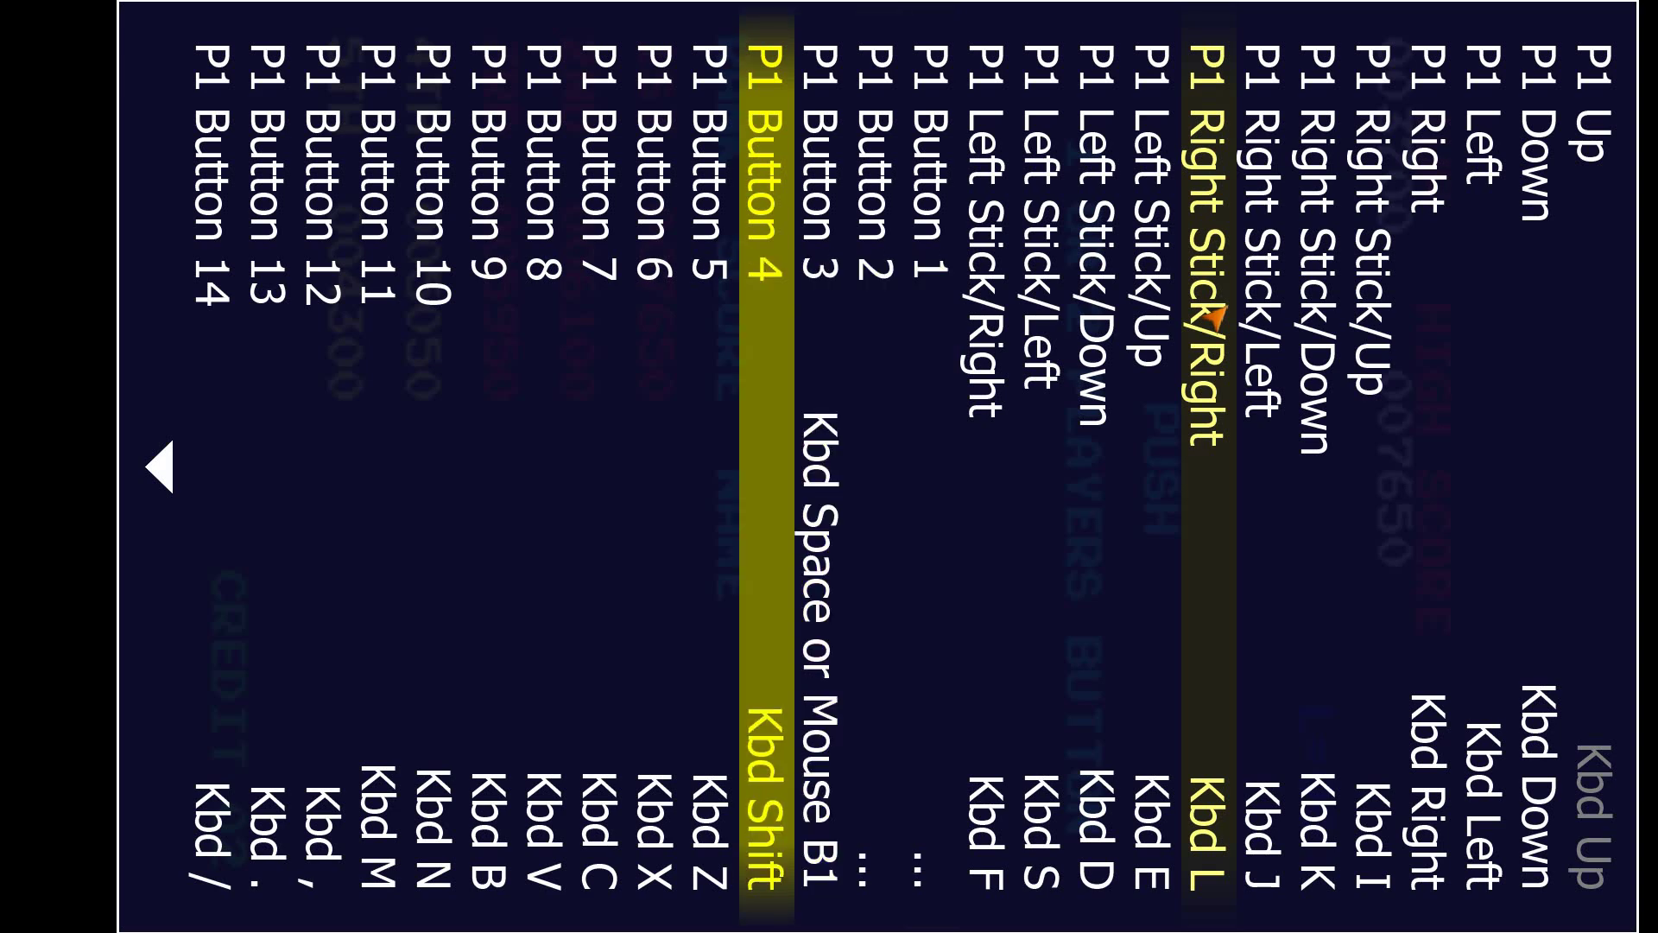
{"action": "key", "text": "Up"}
{"action": "key", "text": "Up"}
{"action": "key", "text": "Up"}
{"action": "key", "text": "Up"}
{"action": "key", "text": "Down"}
{"action": "key", "text": "Down"}
{"action": "key", "text": "Down"}
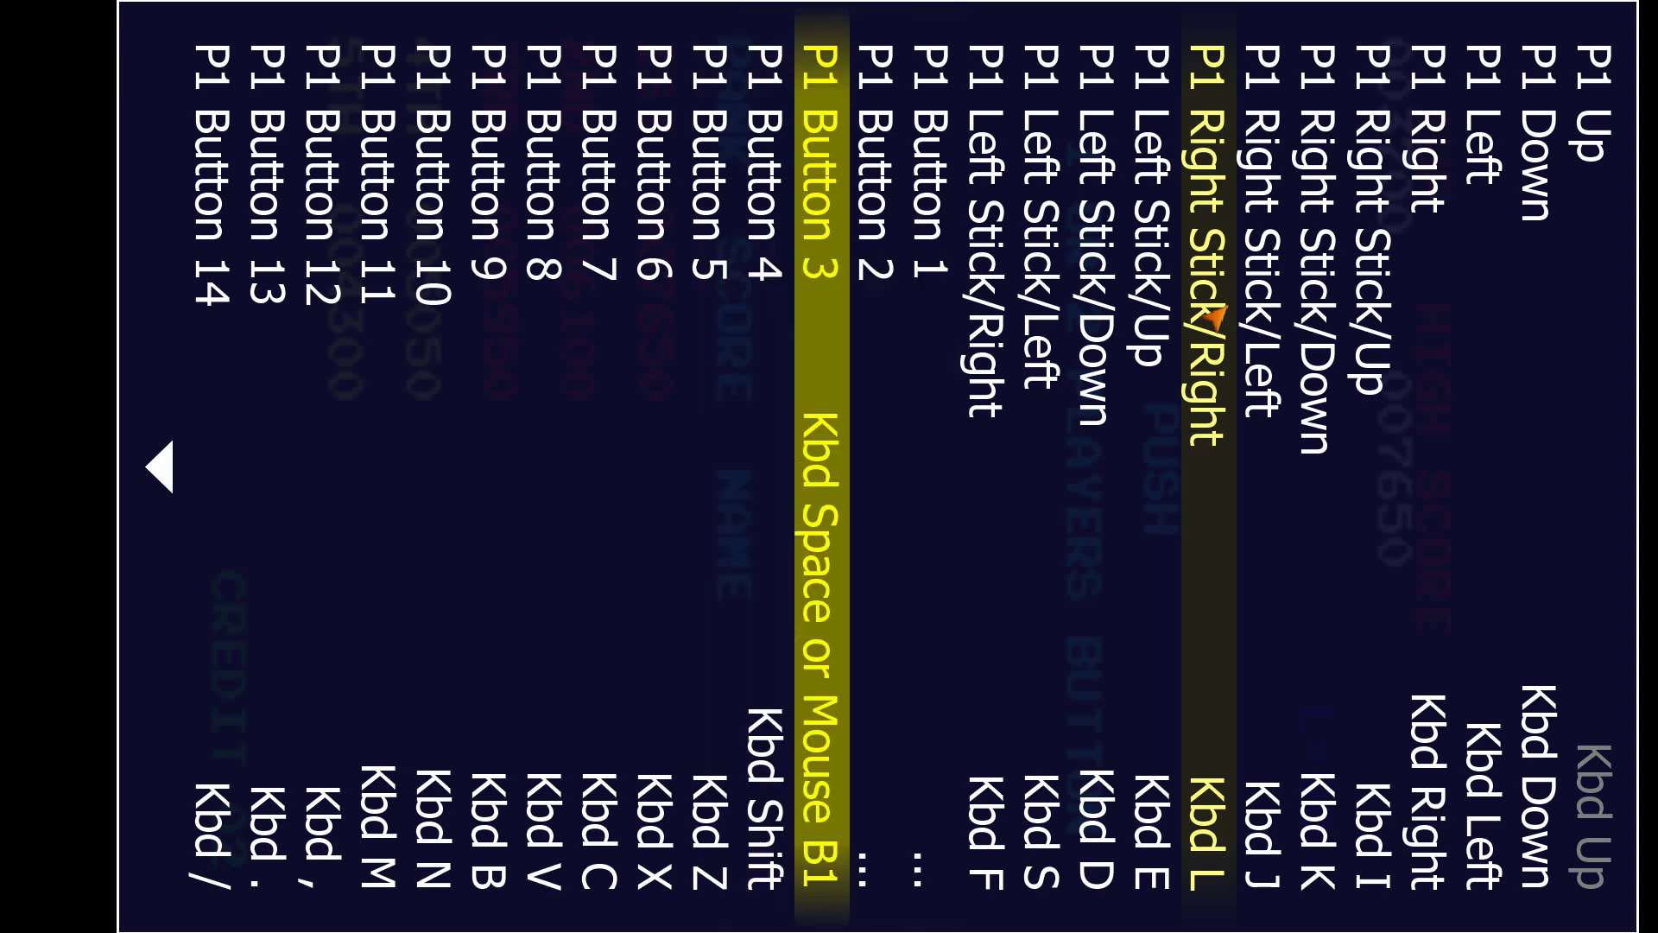
{"action": "key", "text": "Up"}
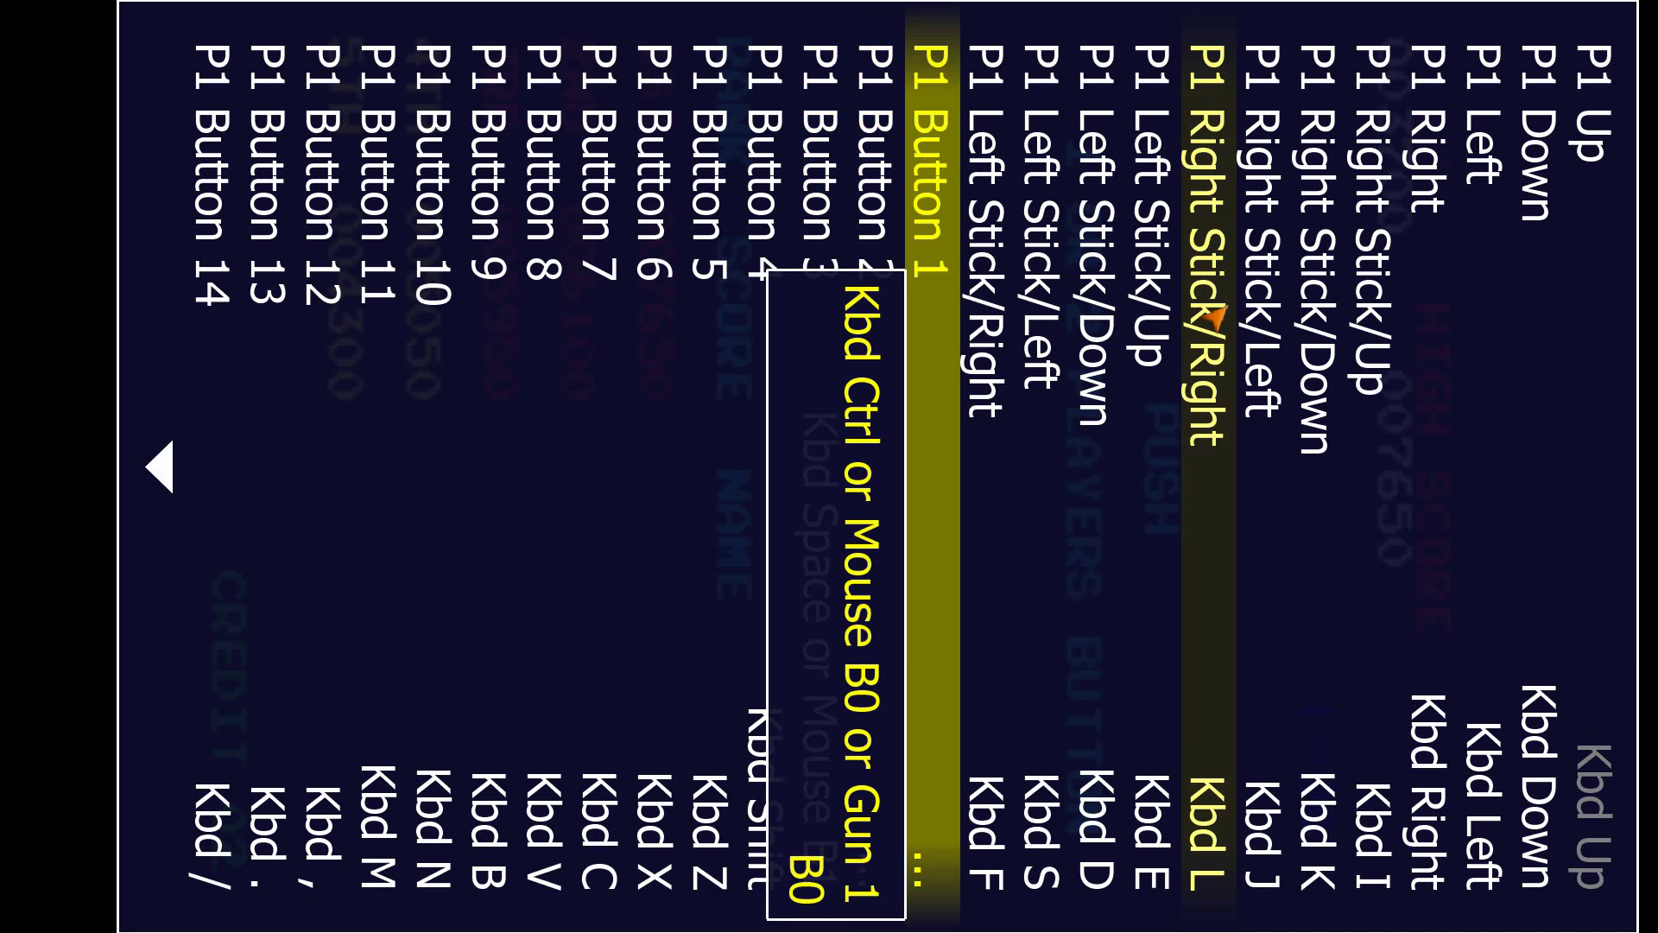
{"action": "key", "text": "Delete"}
{"action": "key", "text": "Down"}
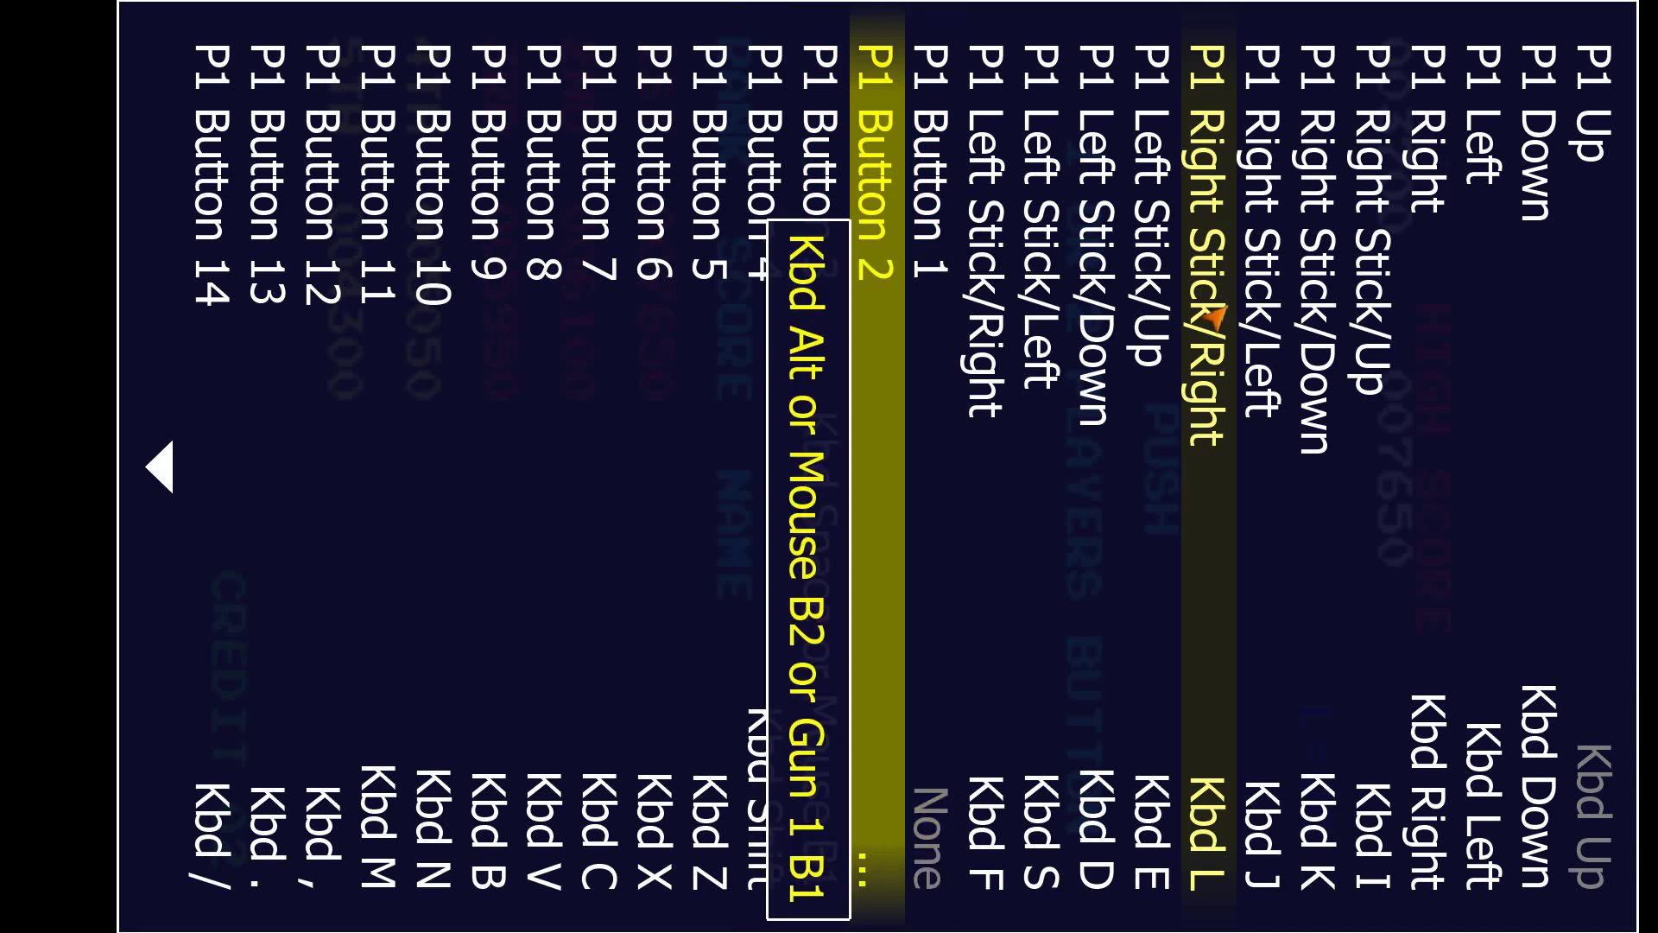
{"action": "key", "text": "Delete"}
Step: Review the remaining Player 1 bindings and close the controls list
{"action": "key", "text": "Up"}
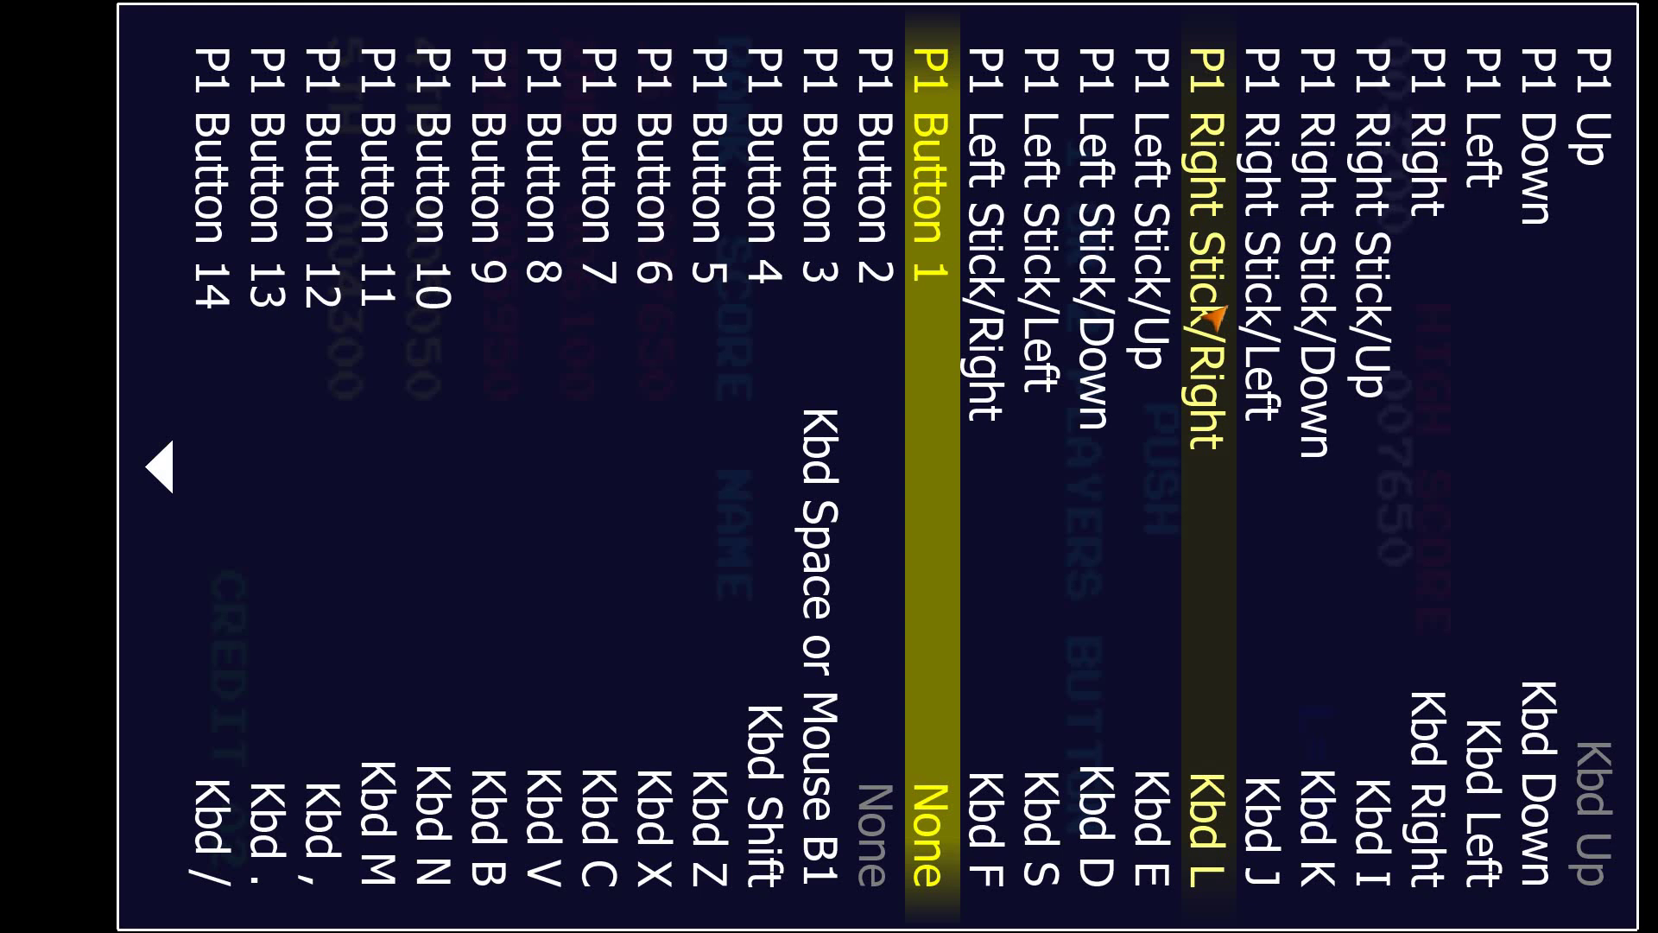
{"action": "key", "text": "Down"}
{"action": "key", "text": "Down"}
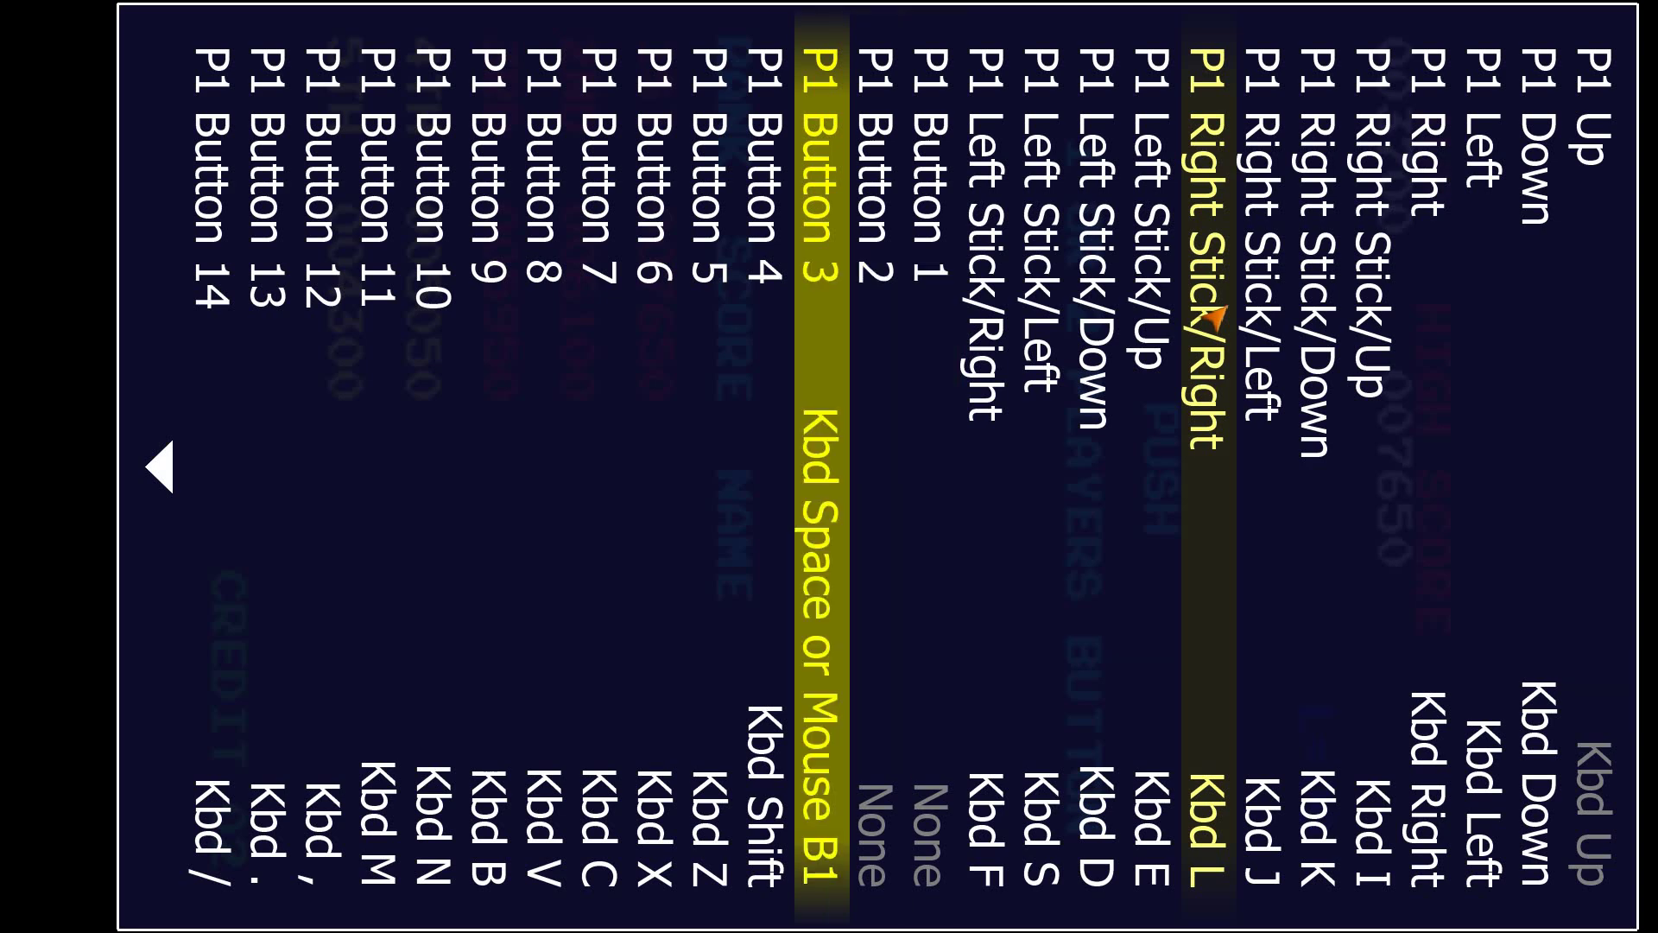
{"action": "key", "text": "Up"}
{"action": "key", "text": "Up"}
{"action": "key", "text": "Up"}
{"action": "key", "text": "Up"}
{"action": "key", "text": "Up"}
{"action": "key", "text": "Up"}
{"action": "key", "text": "Up"}
{"action": "key", "text": "Up"}
{"action": "key", "text": "Up"}
{"action": "key", "text": "Up"}
{"action": "key", "text": "Up"}
{"action": "key", "text": "Up"}
{"action": "key", "text": "Up"}
{"action": "key", "text": "Up"}
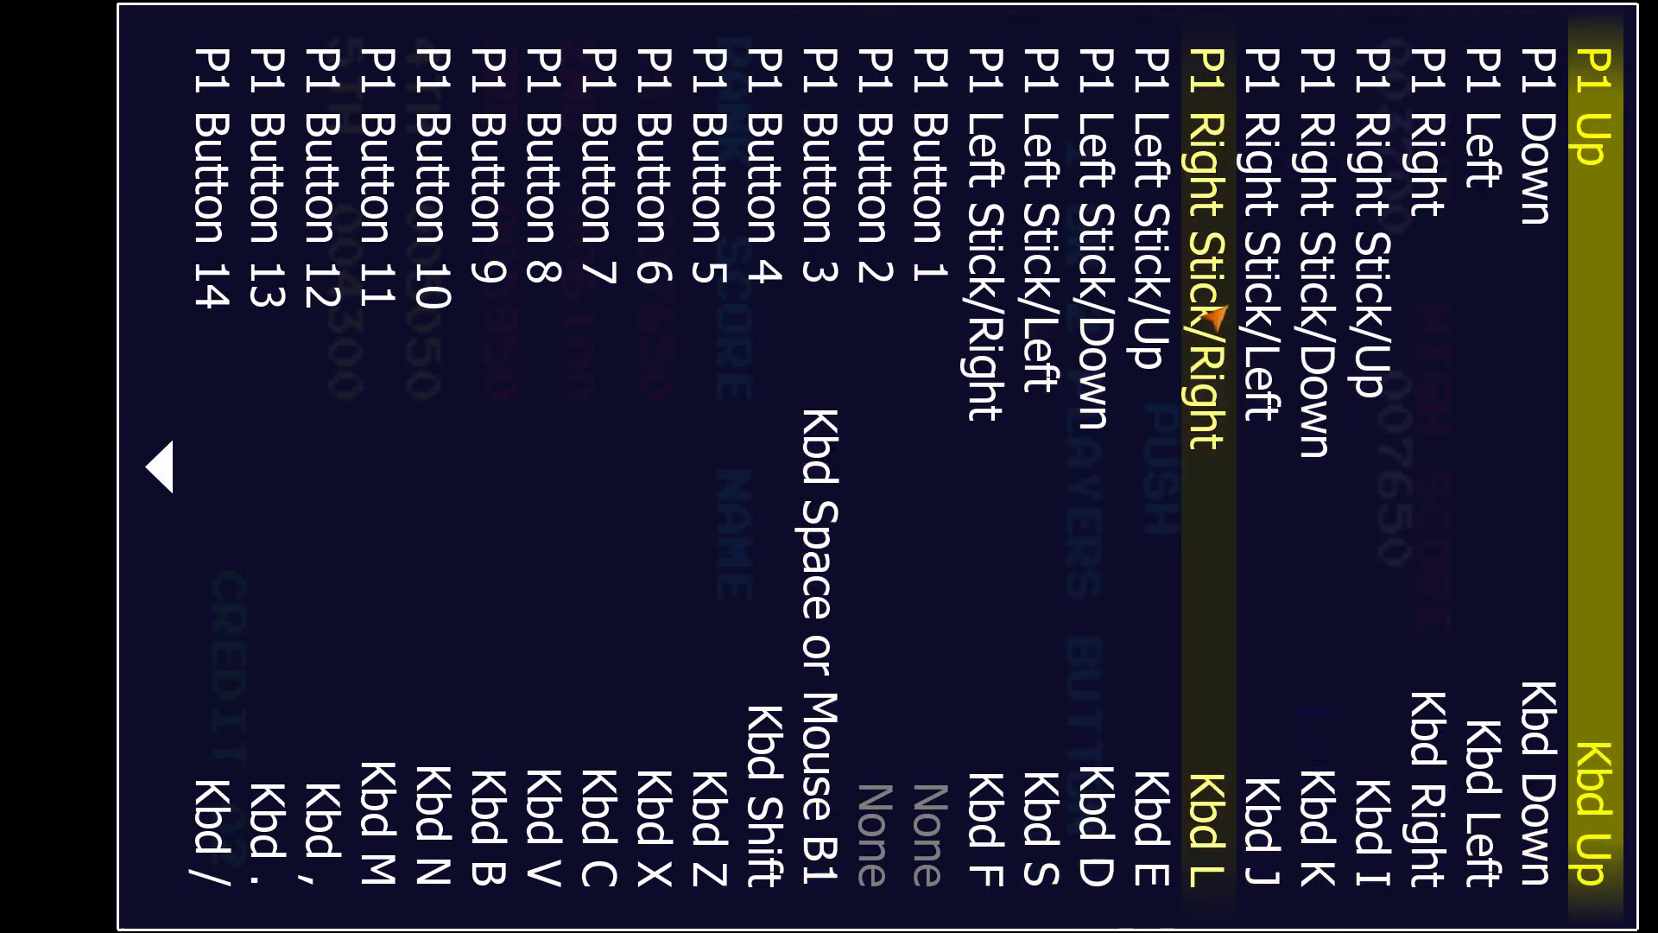
{"action": "key", "text": "Up"}
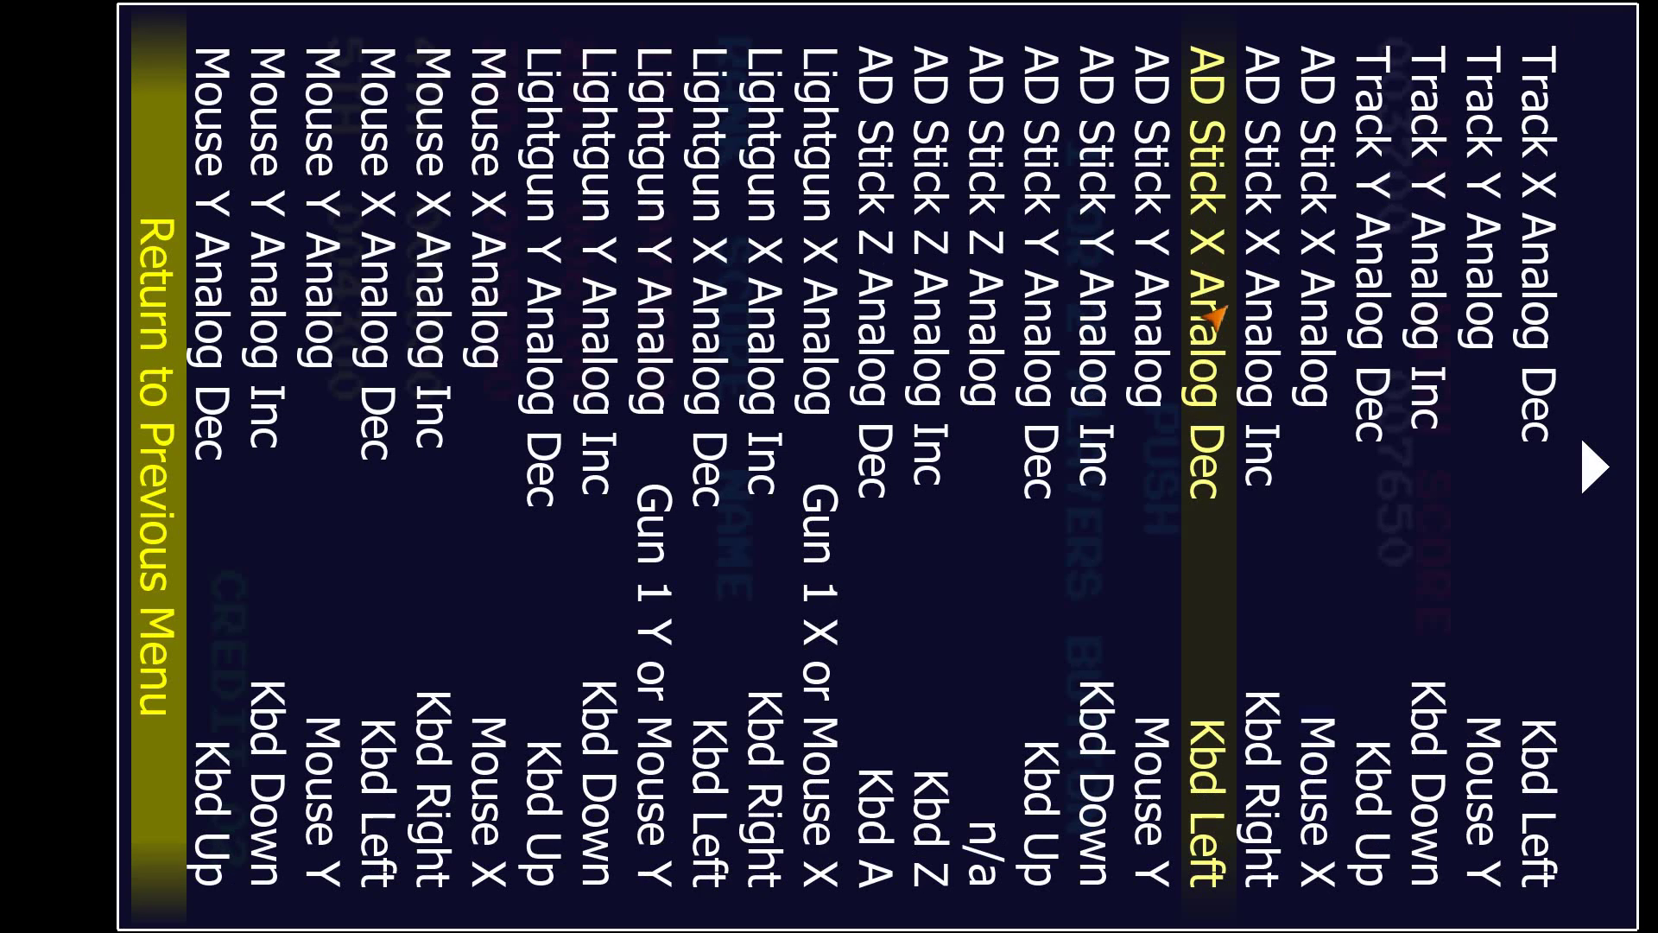
{"action": "key", "text": "Return"}
Step: Open Other Controls and bind 1 Player Start to Kbd 1
{"action": "key", "text": "Up"}
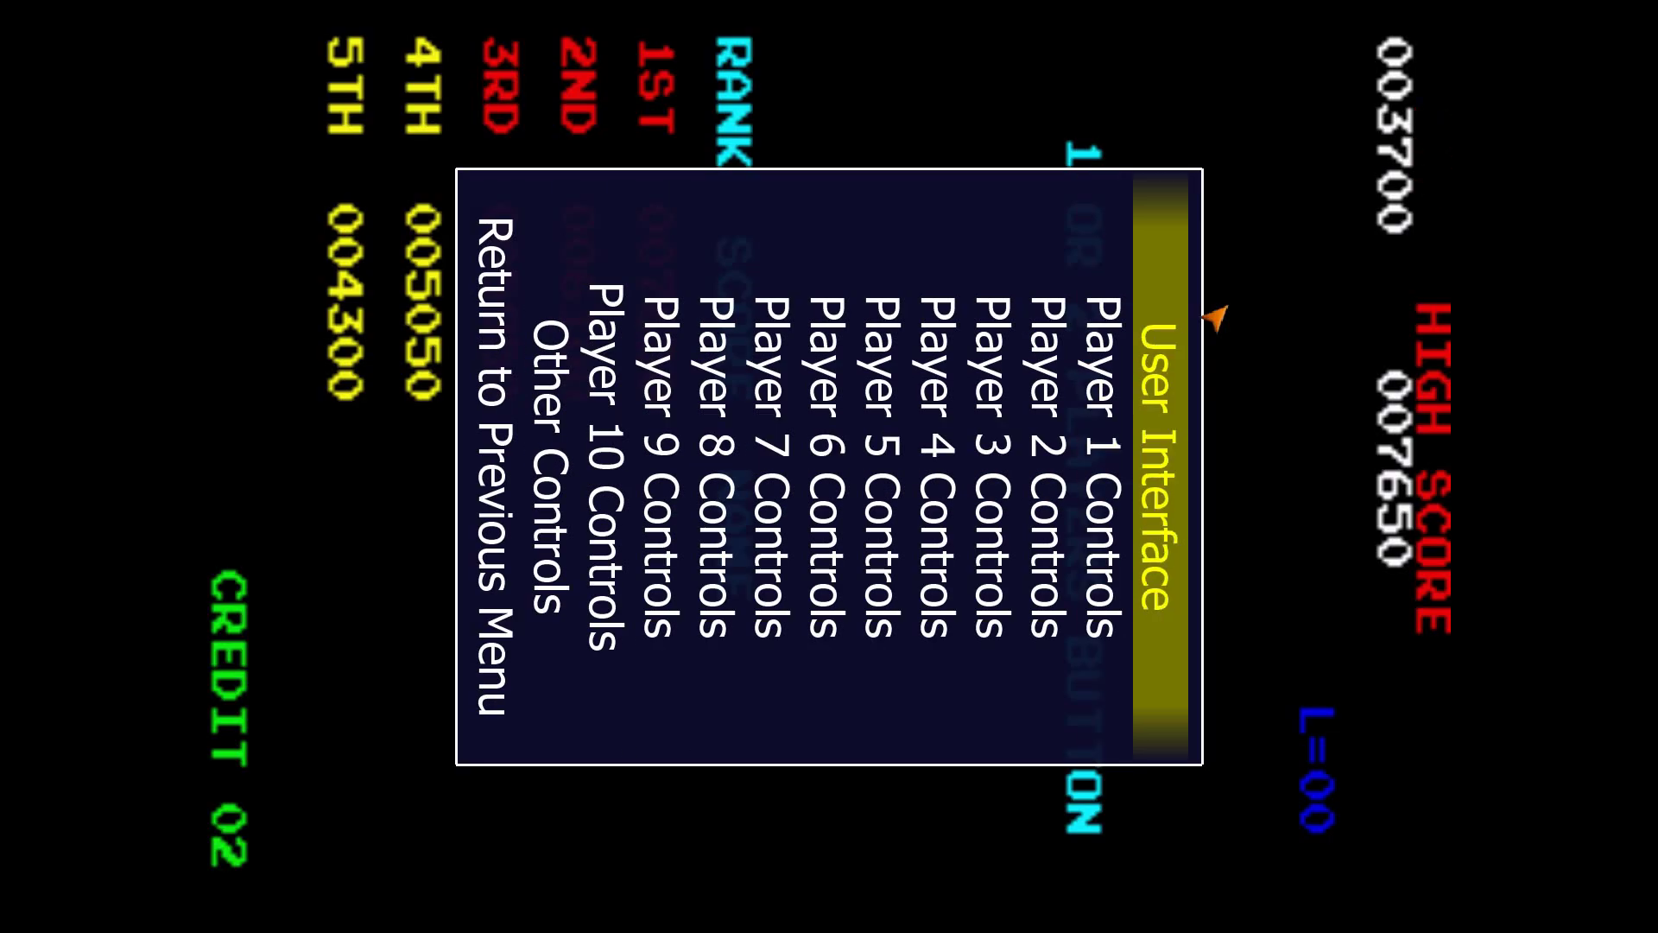
{"action": "key", "text": "Up"}
{"action": "key", "text": "Up"}
{"action": "key", "text": "Return"}
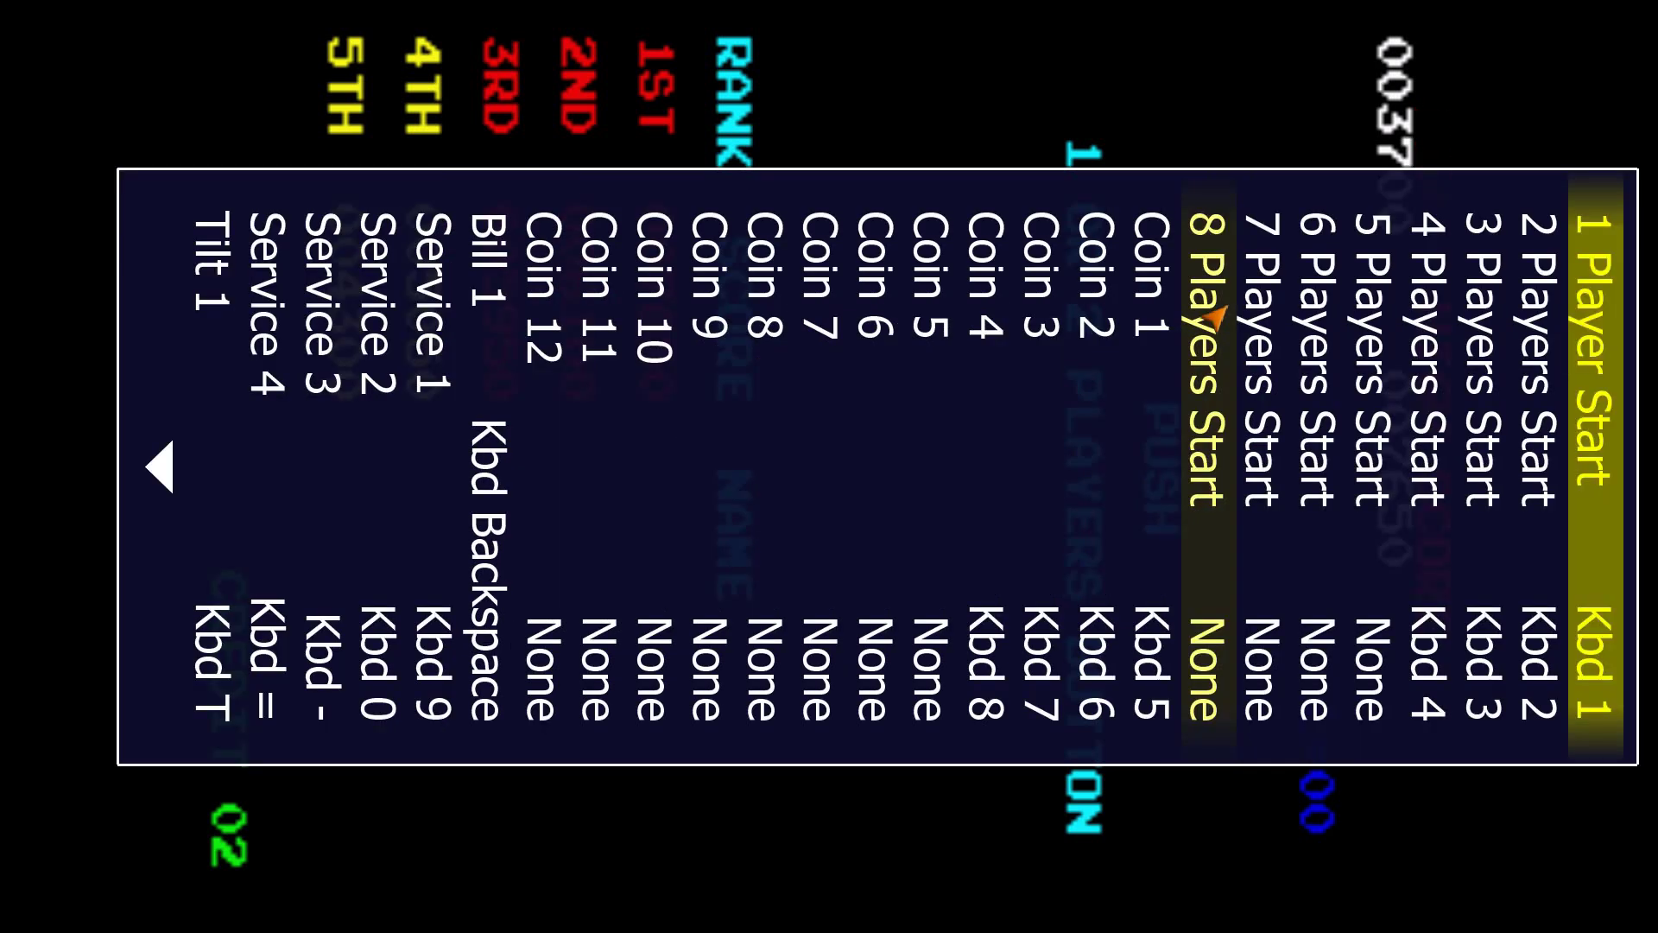
{"action": "key", "text": "Down"}
{"action": "key", "text": "Up"}
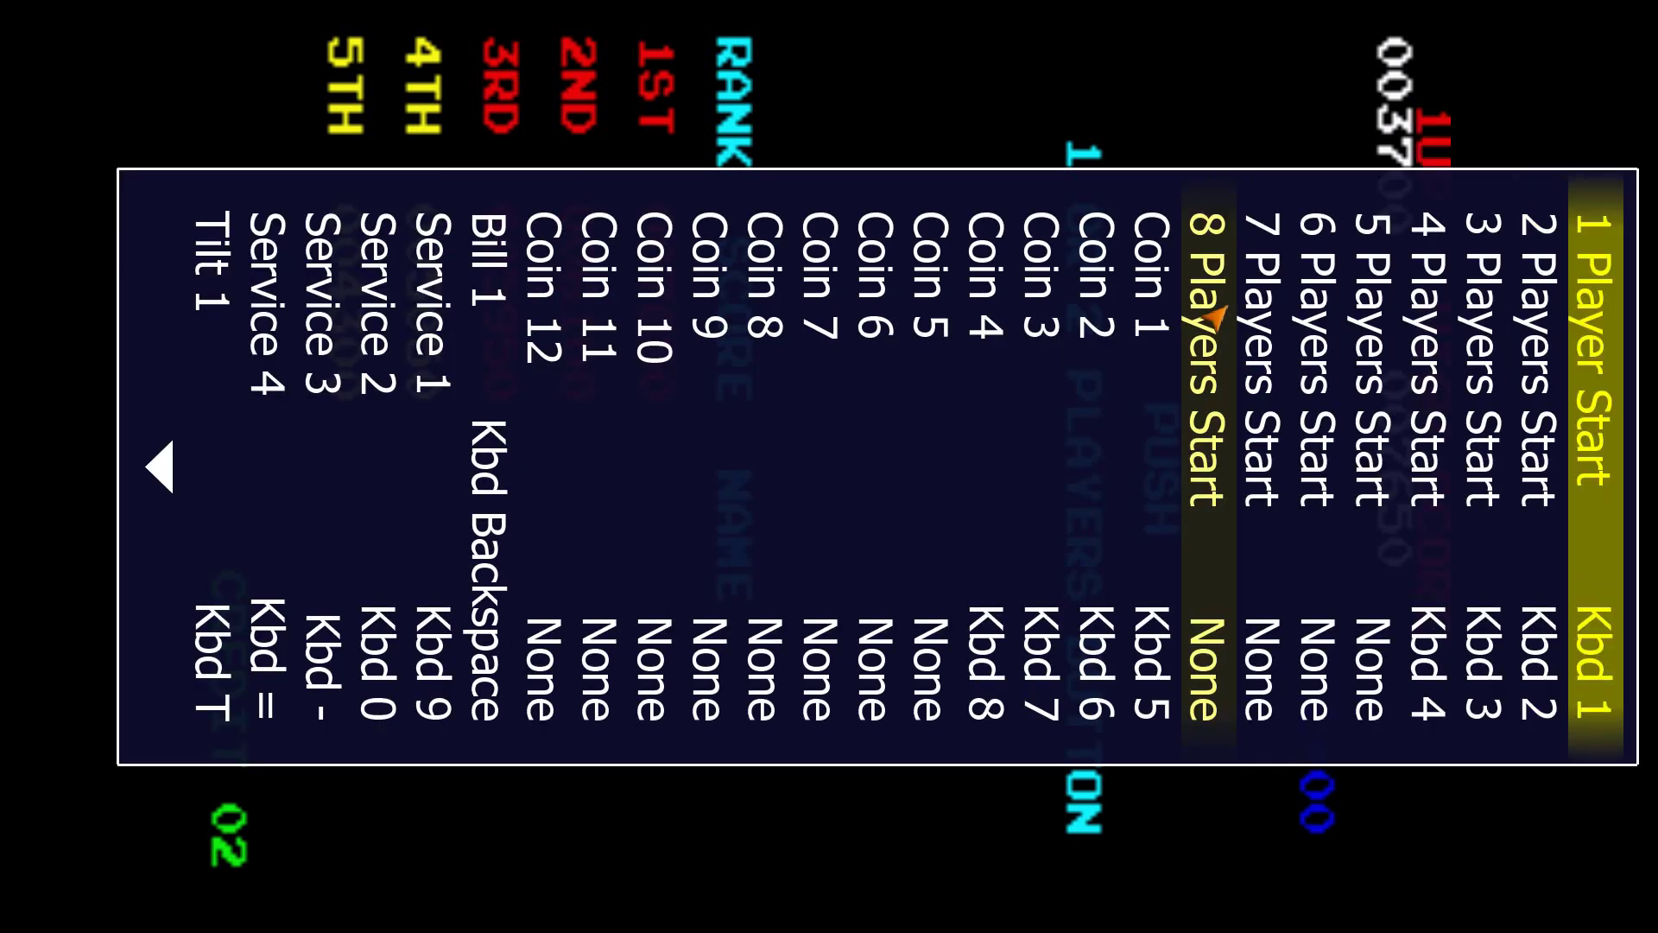
{"action": "key", "text": "Return"}
{"action": "key", "text": "1"}
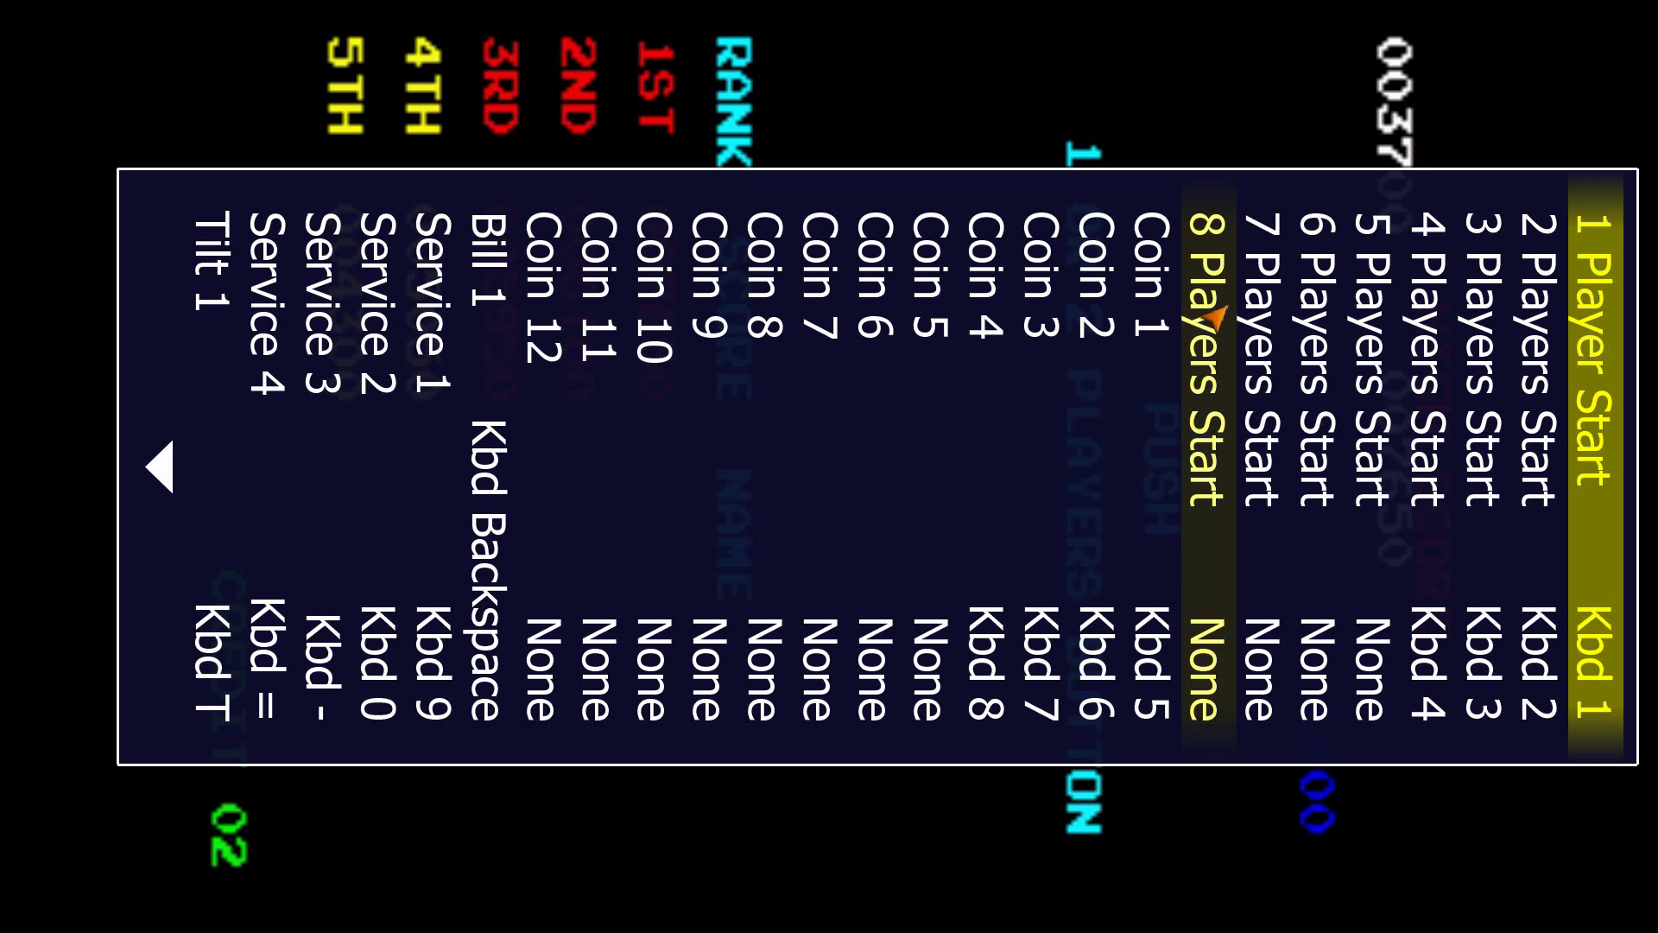
Step: Check Coin 1 is on Kbd 5 and leave Other Controls
{"action": "key", "text": "Down"}
{"action": "key", "text": "Down"}
{"action": "key", "text": "Down"}
{"action": "key", "text": "Down"}
{"action": "key", "text": "Down"}
{"action": "key", "text": "Down"}
{"action": "key", "text": "Down"}
{"action": "key", "text": "Down"}
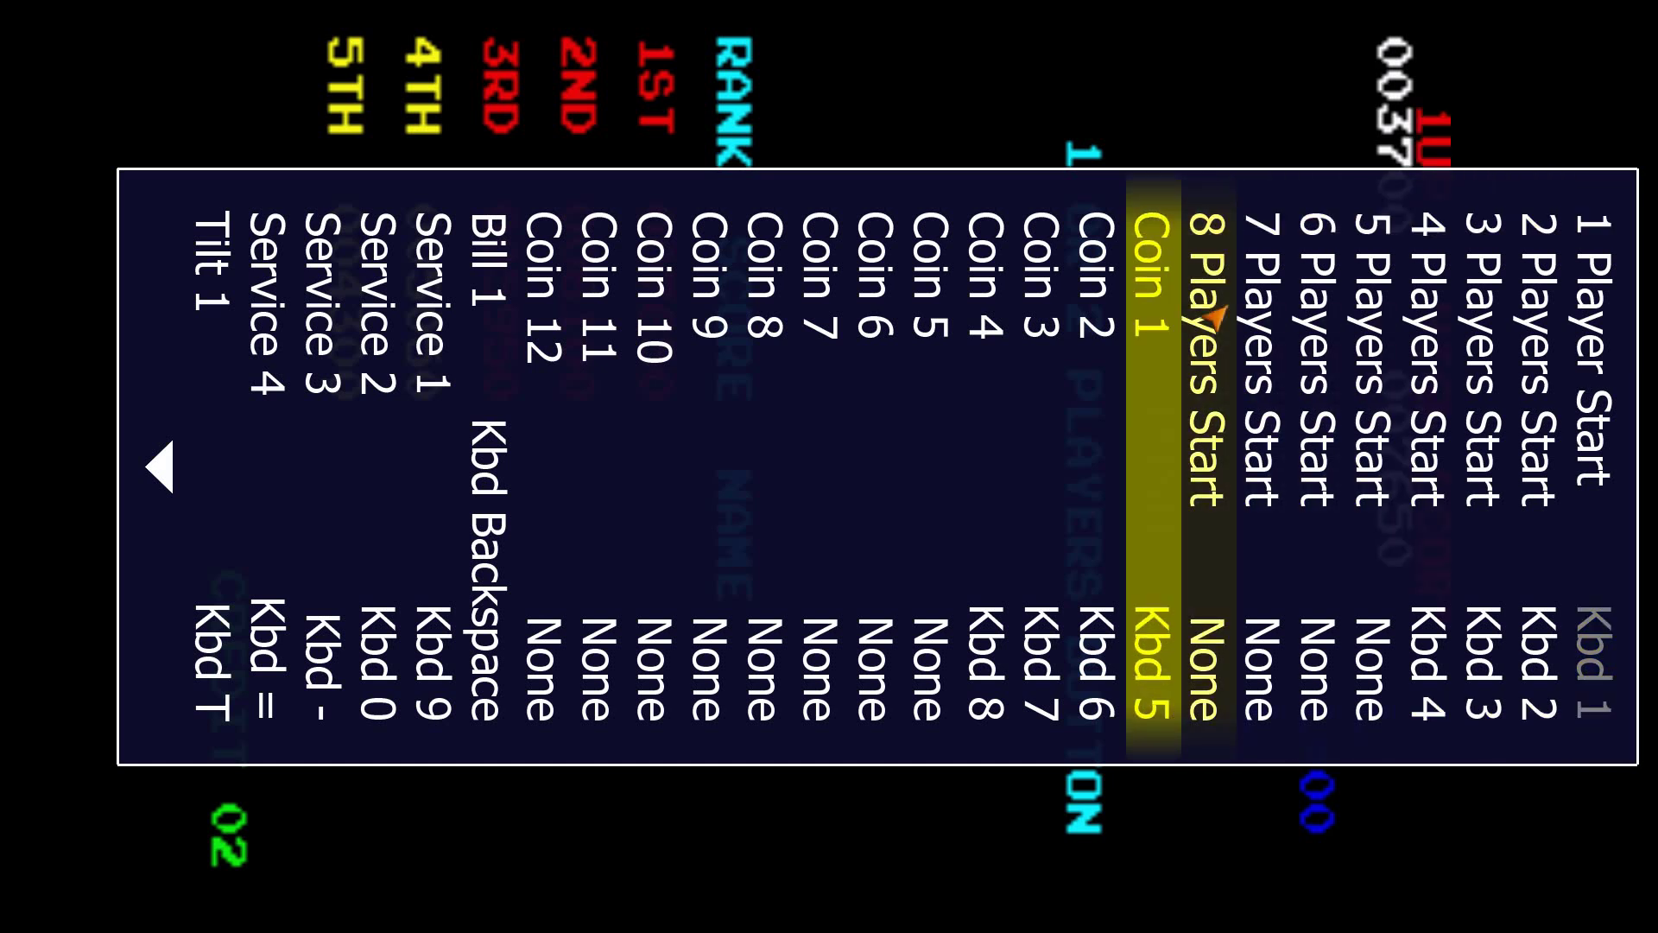
{"action": "key", "text": "Up"}
{"action": "key", "text": "Up"}
{"action": "key", "text": "Up"}
{"action": "key", "text": "Up"}
{"action": "key", "text": "Up"}
{"action": "key", "text": "Up"}
{"action": "key", "text": "Up"}
{"action": "key", "text": "Up"}
{"action": "key", "text": "Up"}
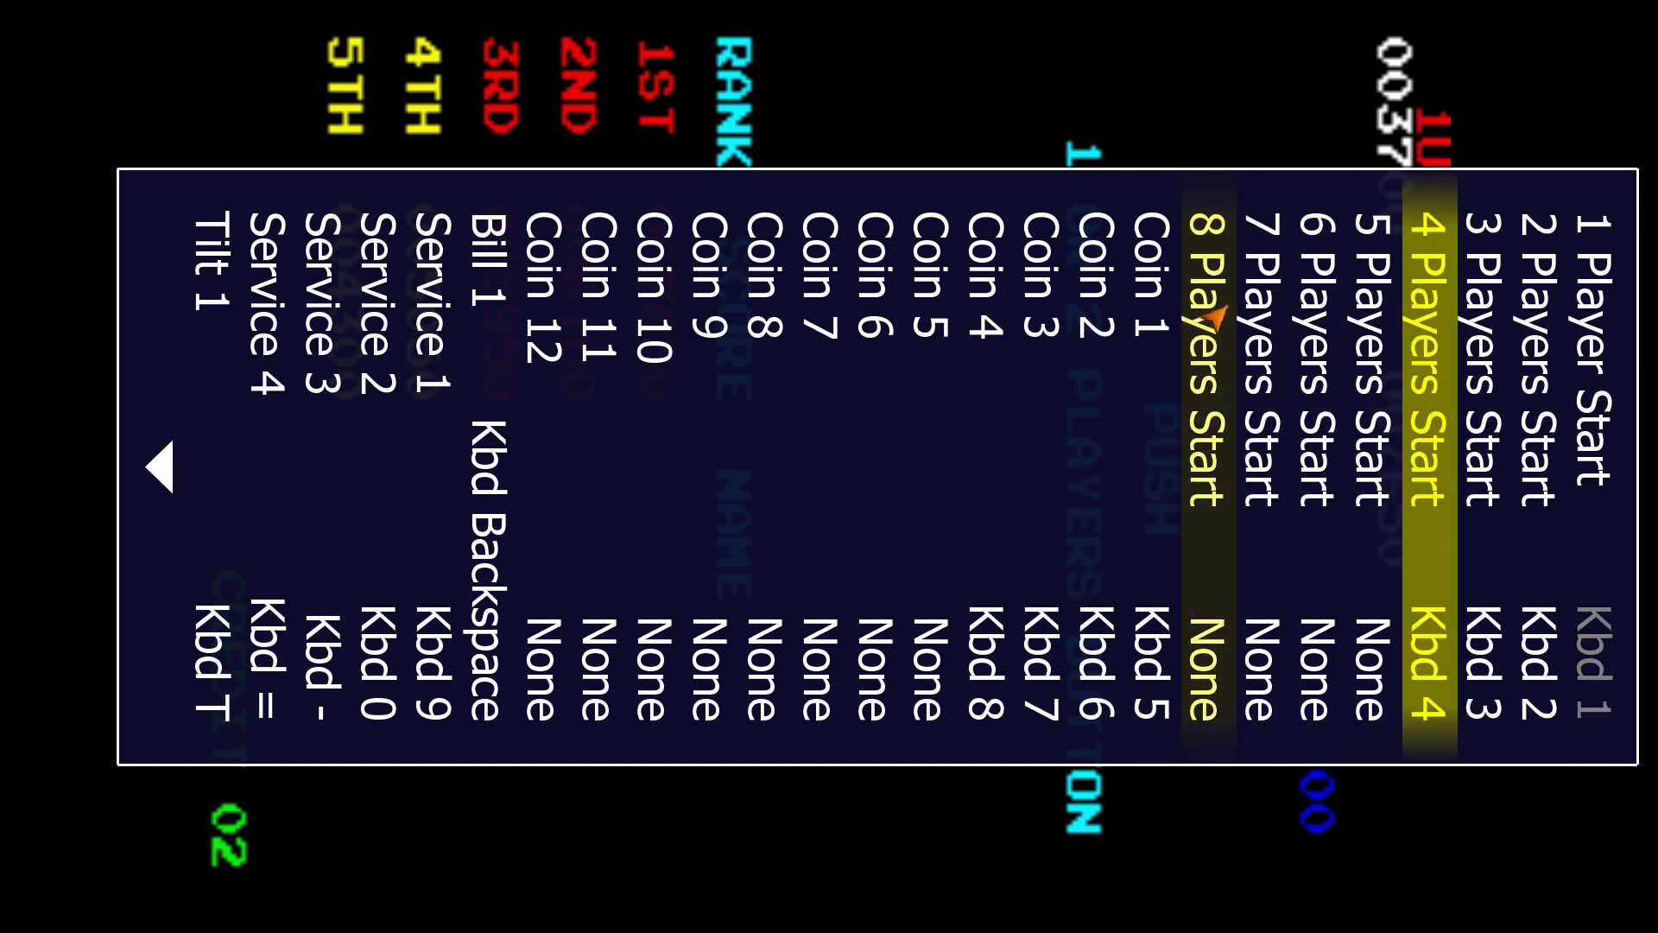
{"action": "key", "text": "Return"}
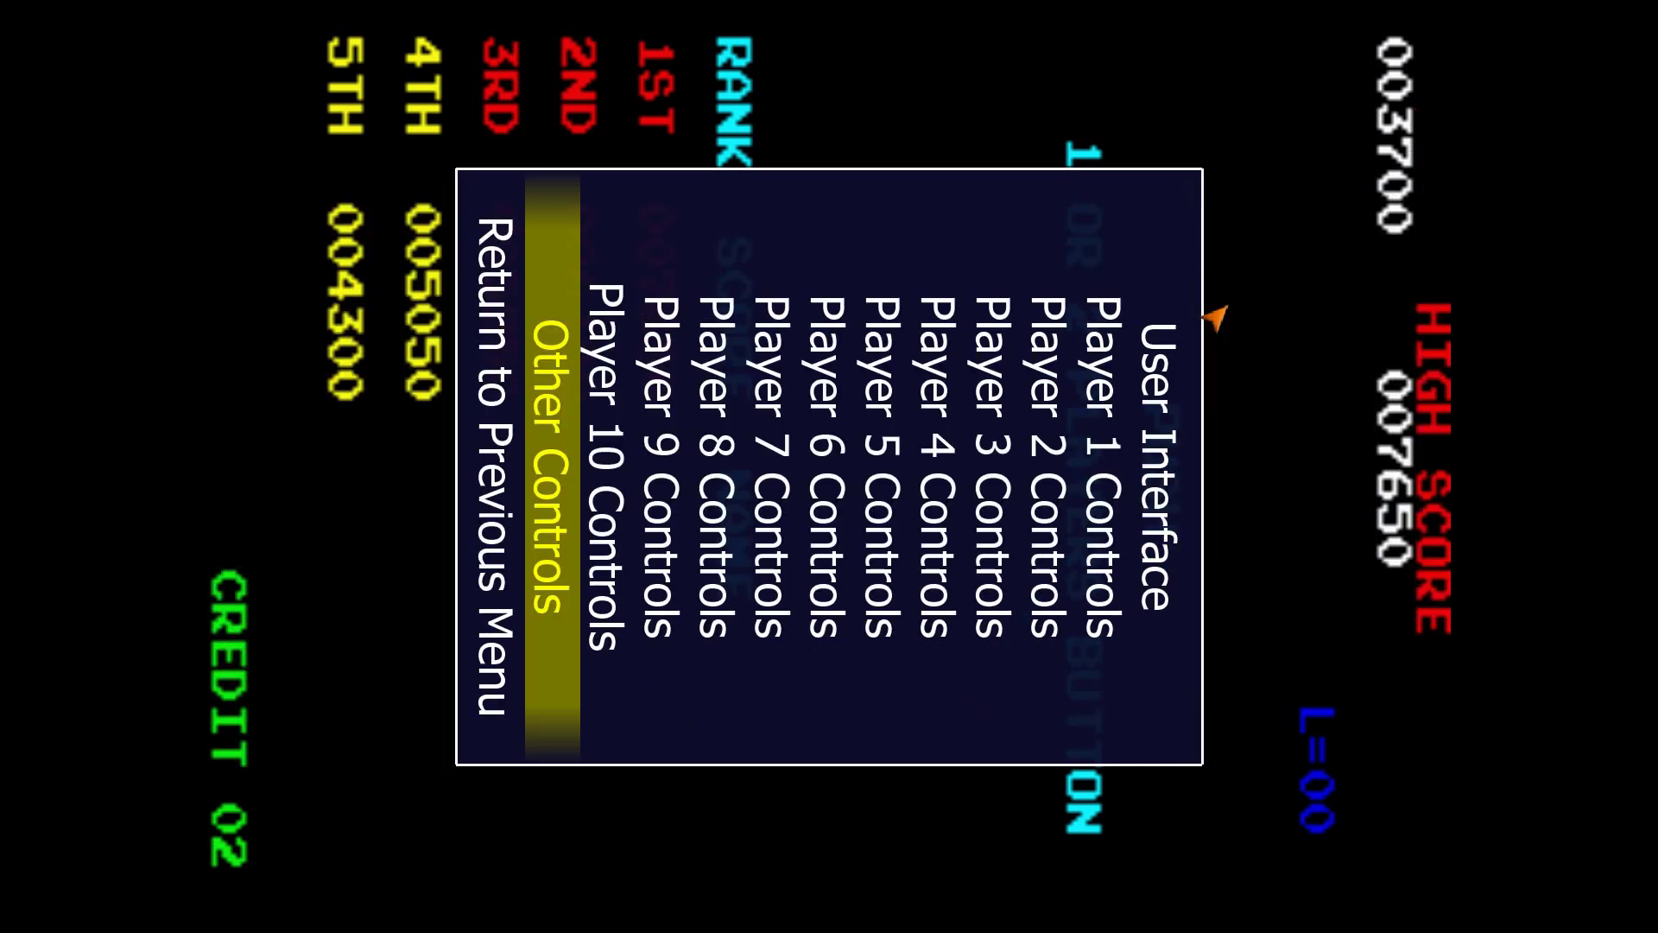
Step: Open User Interface controls and review bindings from Pause - Single Step down to UI Cancel
{"action": "key", "text": "Down"}
{"action": "key", "text": "Down"}
{"action": "key", "text": "Return"}
{"action": "key", "text": "Down"}
{"action": "key", "text": "Down"}
{"action": "key", "text": "Down"}
{"action": "key", "text": "Down"}
{"action": "key", "text": "Down"}
{"action": "key", "text": "Down"}
{"action": "key", "text": "Down"}
{"action": "key", "text": "Down"}
{"action": "key", "text": "Down"}
{"action": "key", "text": "Down"}
{"action": "key", "text": "Down"}
{"action": "key", "text": "Down"}
{"action": "key", "text": "Down"}
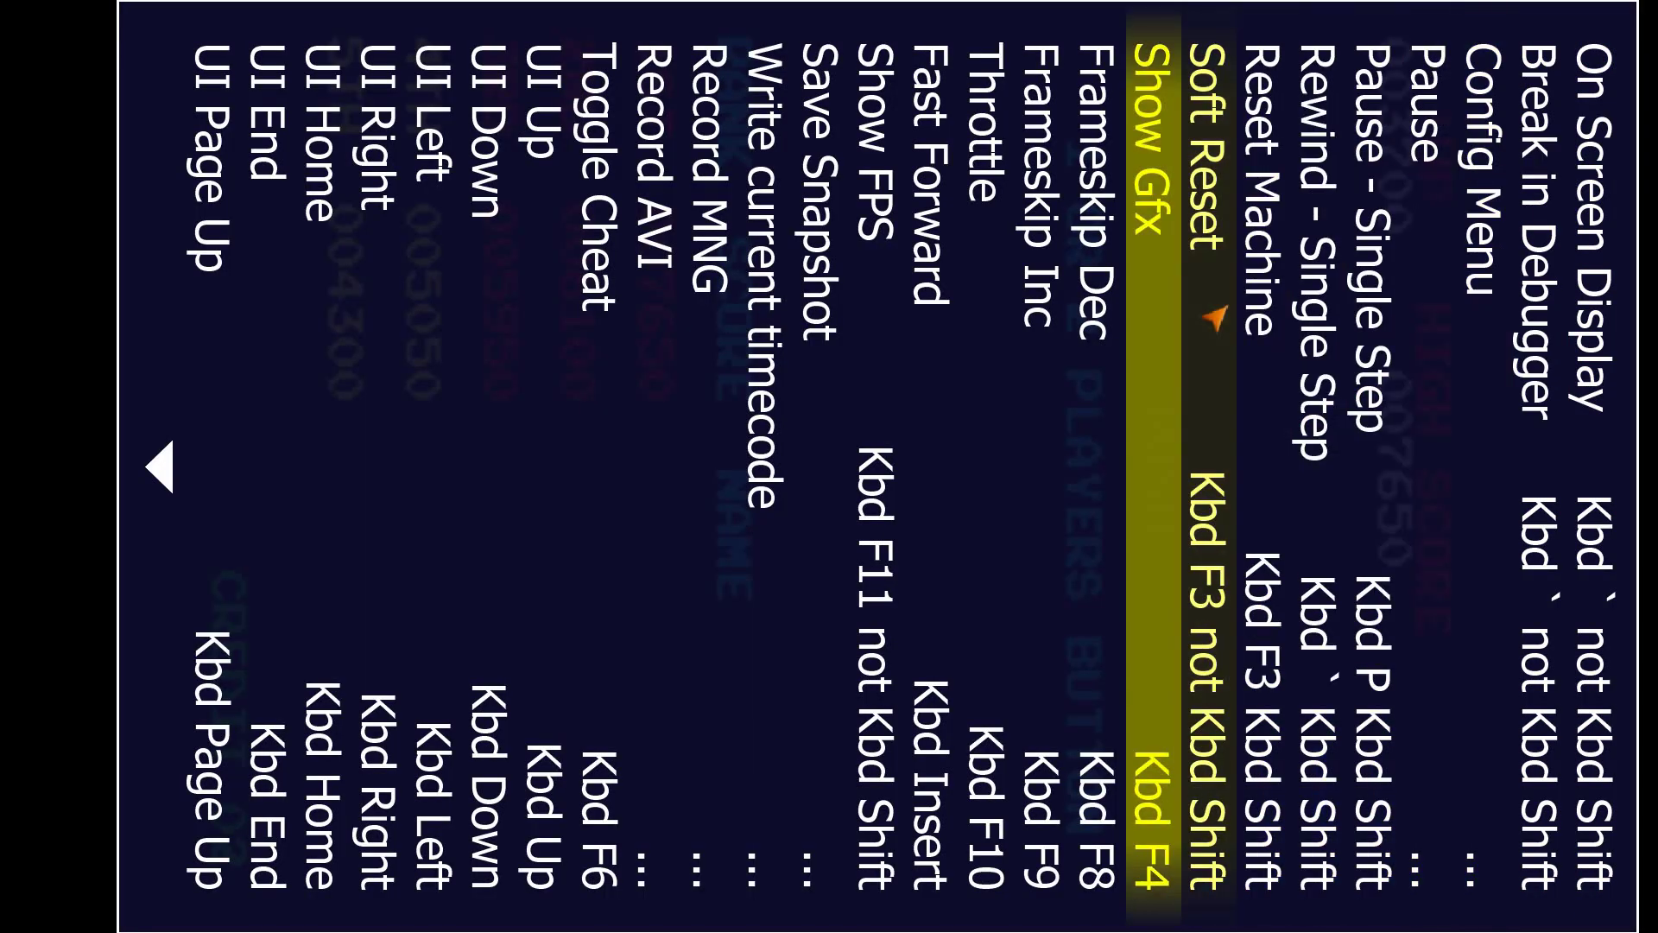
{"action": "key", "text": "Down"}
{"action": "key", "text": "Down"}
{"action": "key", "text": "Down"}
{"action": "key", "text": "Down"}
{"action": "key", "text": "Down"}
{"action": "key", "text": "Down"}
{"action": "key", "text": "Down"}
{"action": "key", "text": "Down"}
{"action": "key", "text": "Down"}
{"action": "key", "text": "Down"}
{"action": "key", "text": "Down"}
{"action": "key", "text": "Down"}
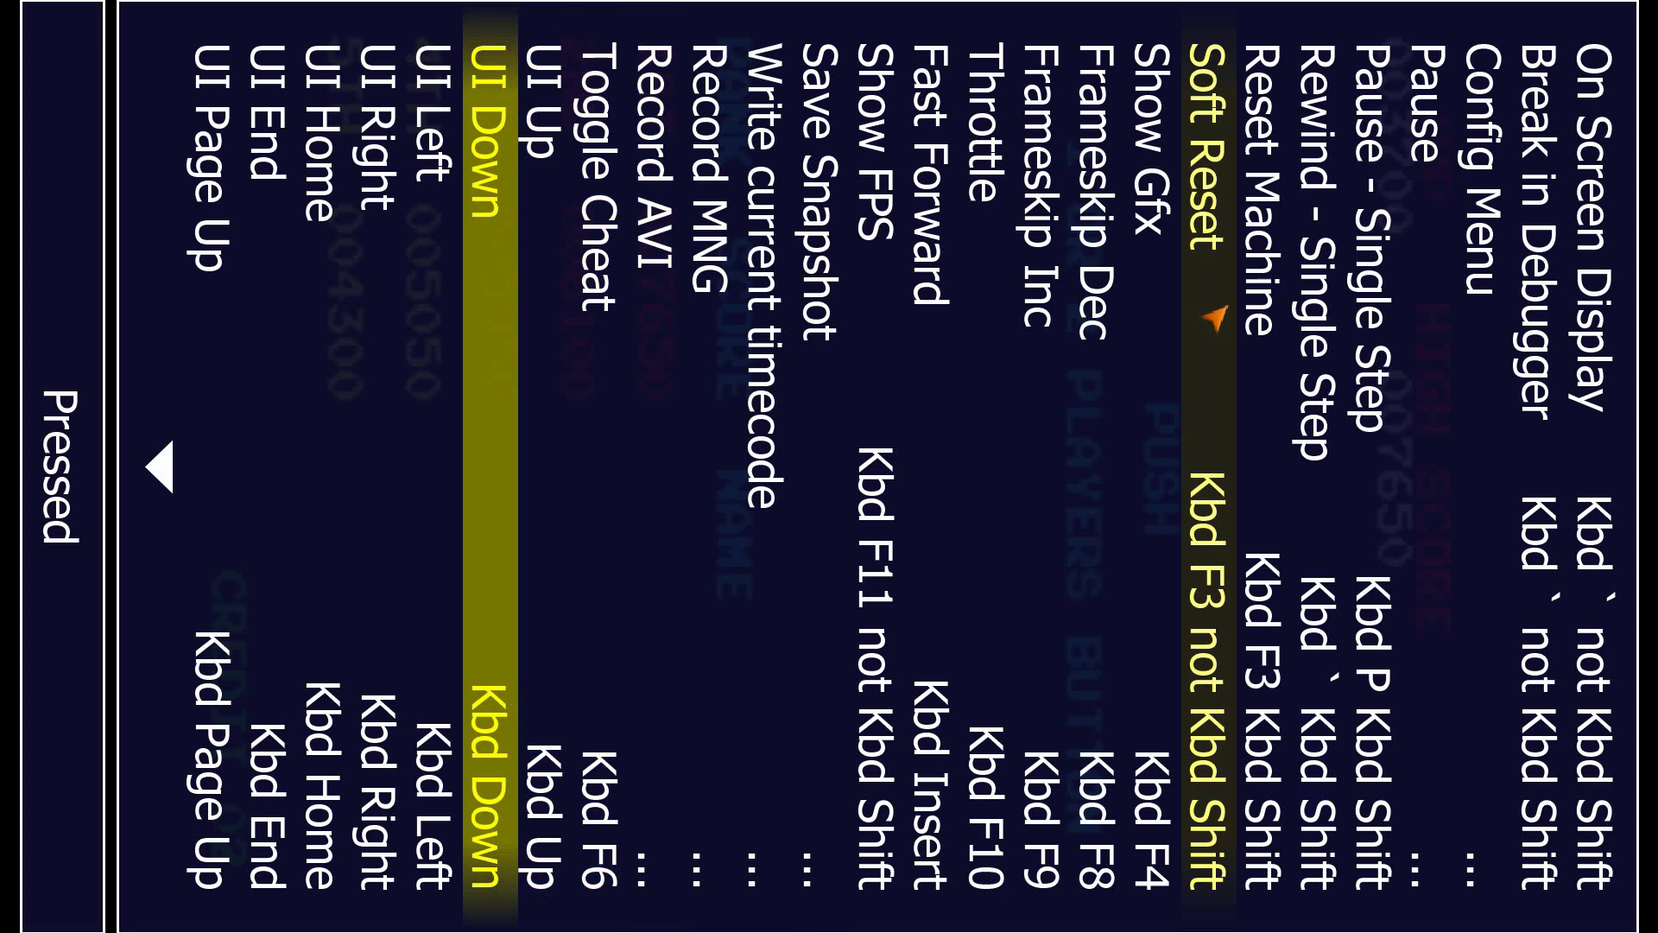
{"action": "key", "text": "Down"}
{"action": "key", "text": "Down"}
{"action": "key", "text": "Down"}
{"action": "key", "text": "Down"}
{"action": "key", "text": "Down"}
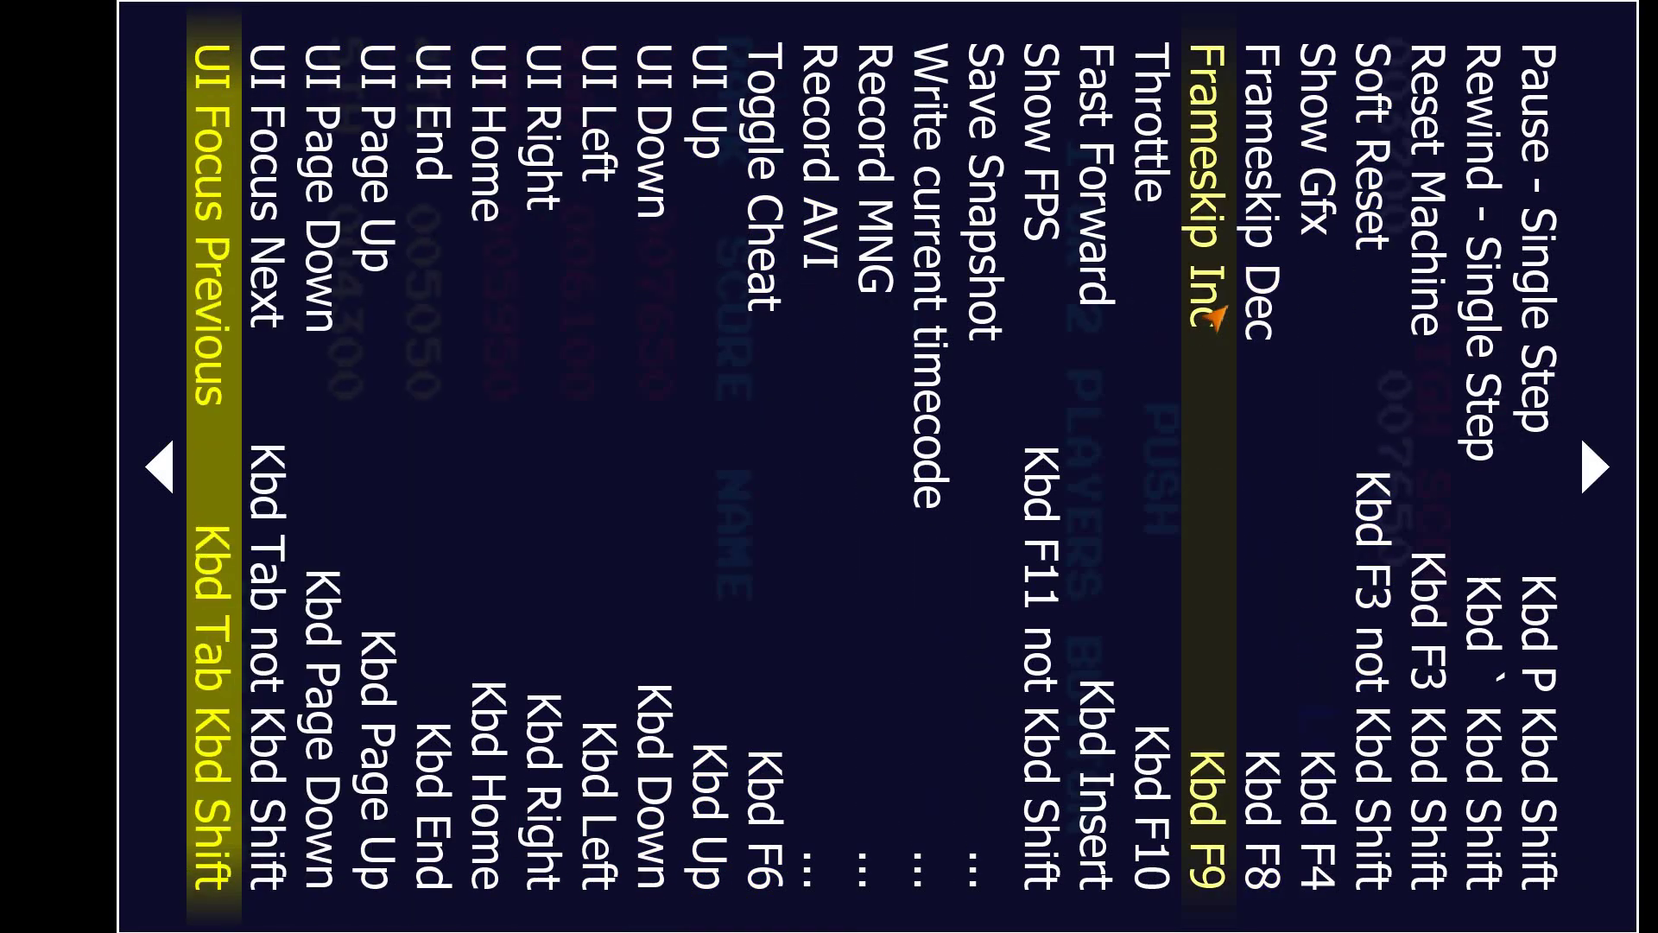
{"action": "key", "text": "Down"}
{"action": "key", "text": "Down"}
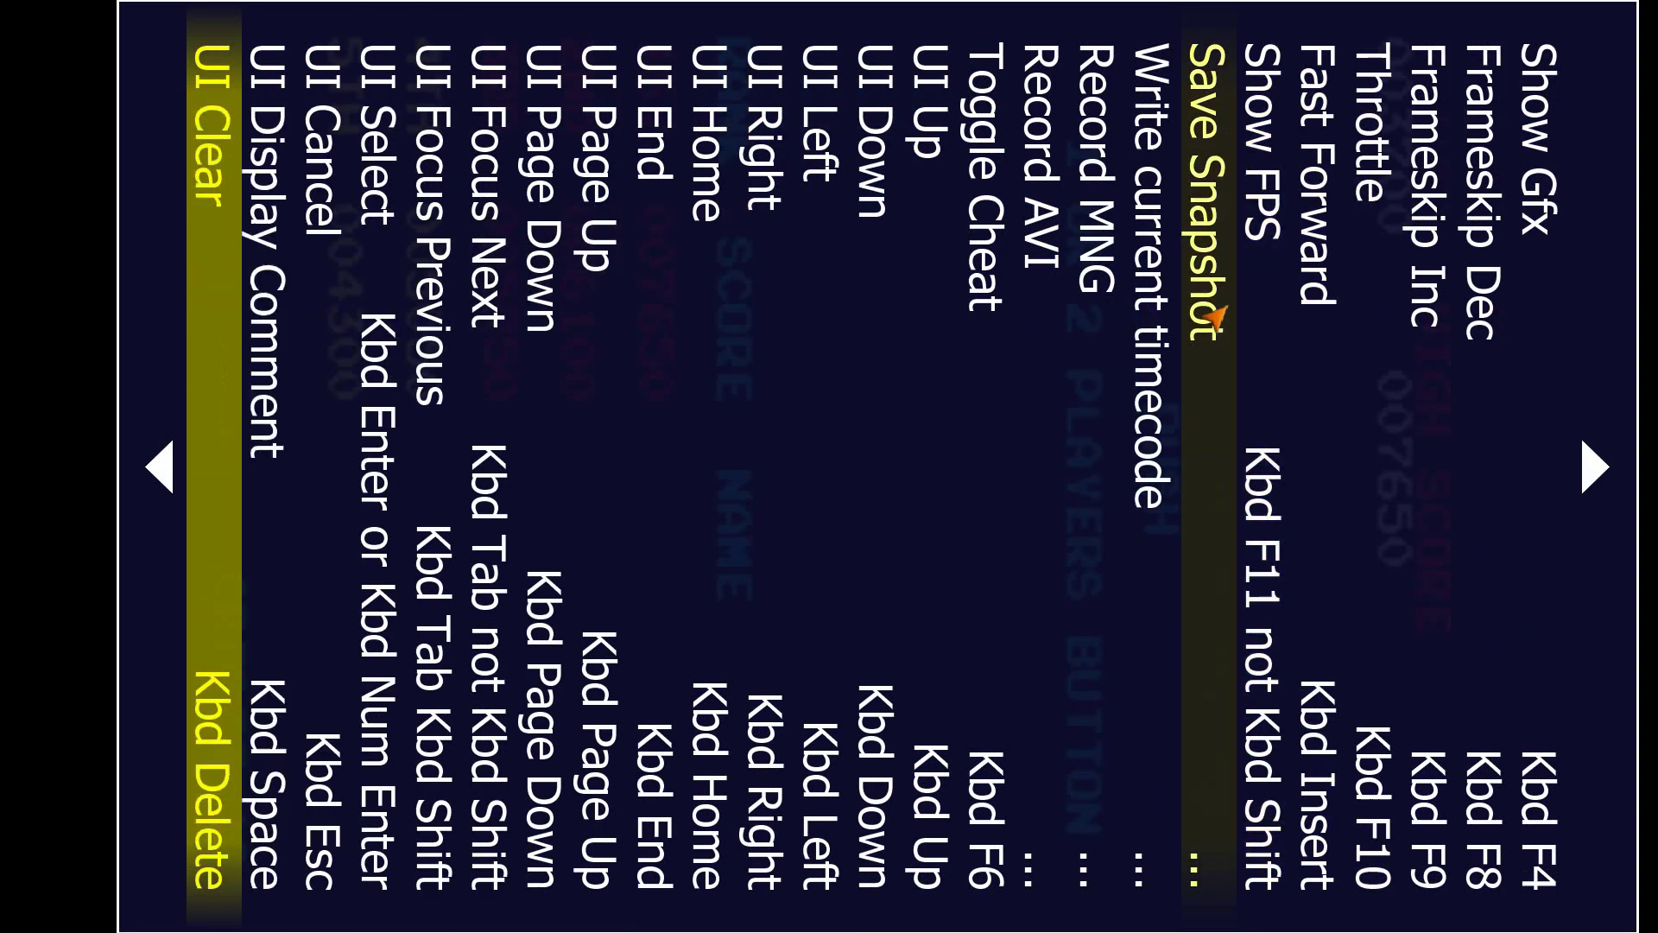
{"action": "key", "text": "Up"}
{"action": "key", "text": "Up"}
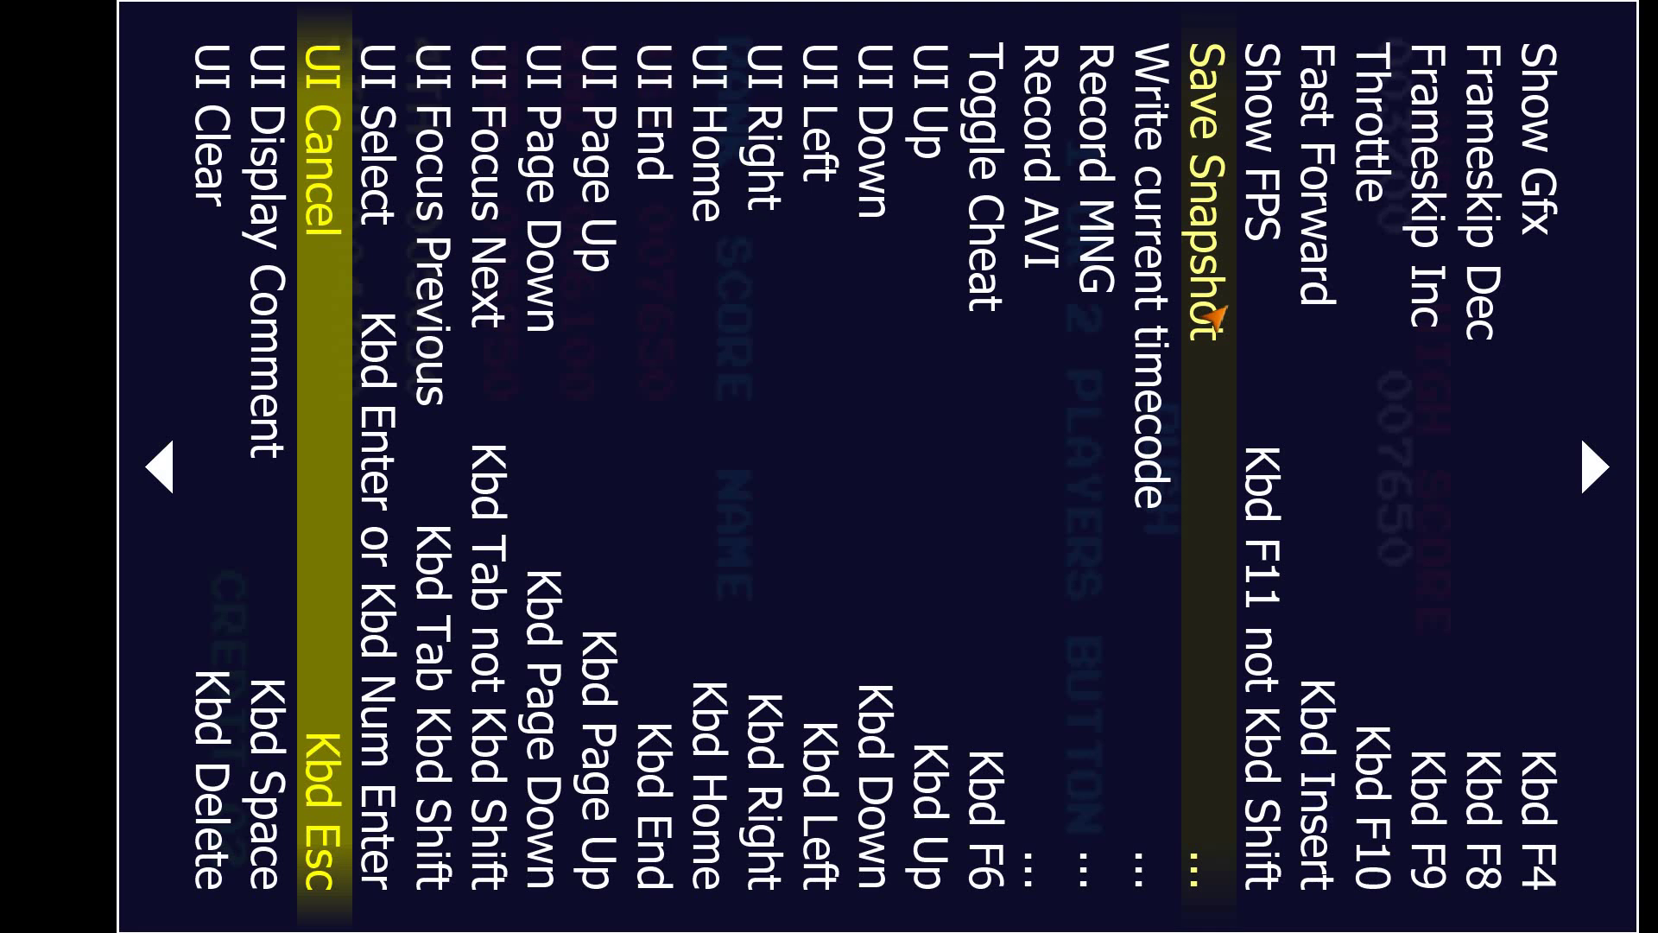
Step: Check the UI Select, Save Snapshot and Config Menu bindings, then leave the list
{"action": "key", "text": "Up"}
{"action": "key", "text": "Down"}
{"action": "key", "text": "Up"}
{"action": "key", "text": "Up"}
{"action": "key", "text": "Up"}
{"action": "key", "text": "Up"}
{"action": "key", "text": "Up"}
{"action": "key", "text": "Up"}
{"action": "key", "text": "Up"}
{"action": "key", "text": "Up"}
{"action": "key", "text": "Up"}
{"action": "key", "text": "Up"}
{"action": "key", "text": "Up"}
{"action": "key", "text": "Up"}
{"action": "key", "text": "Up"}
{"action": "key", "text": "Up"}
{"action": "key", "text": "Up"}
{"action": "key", "text": "Up"}
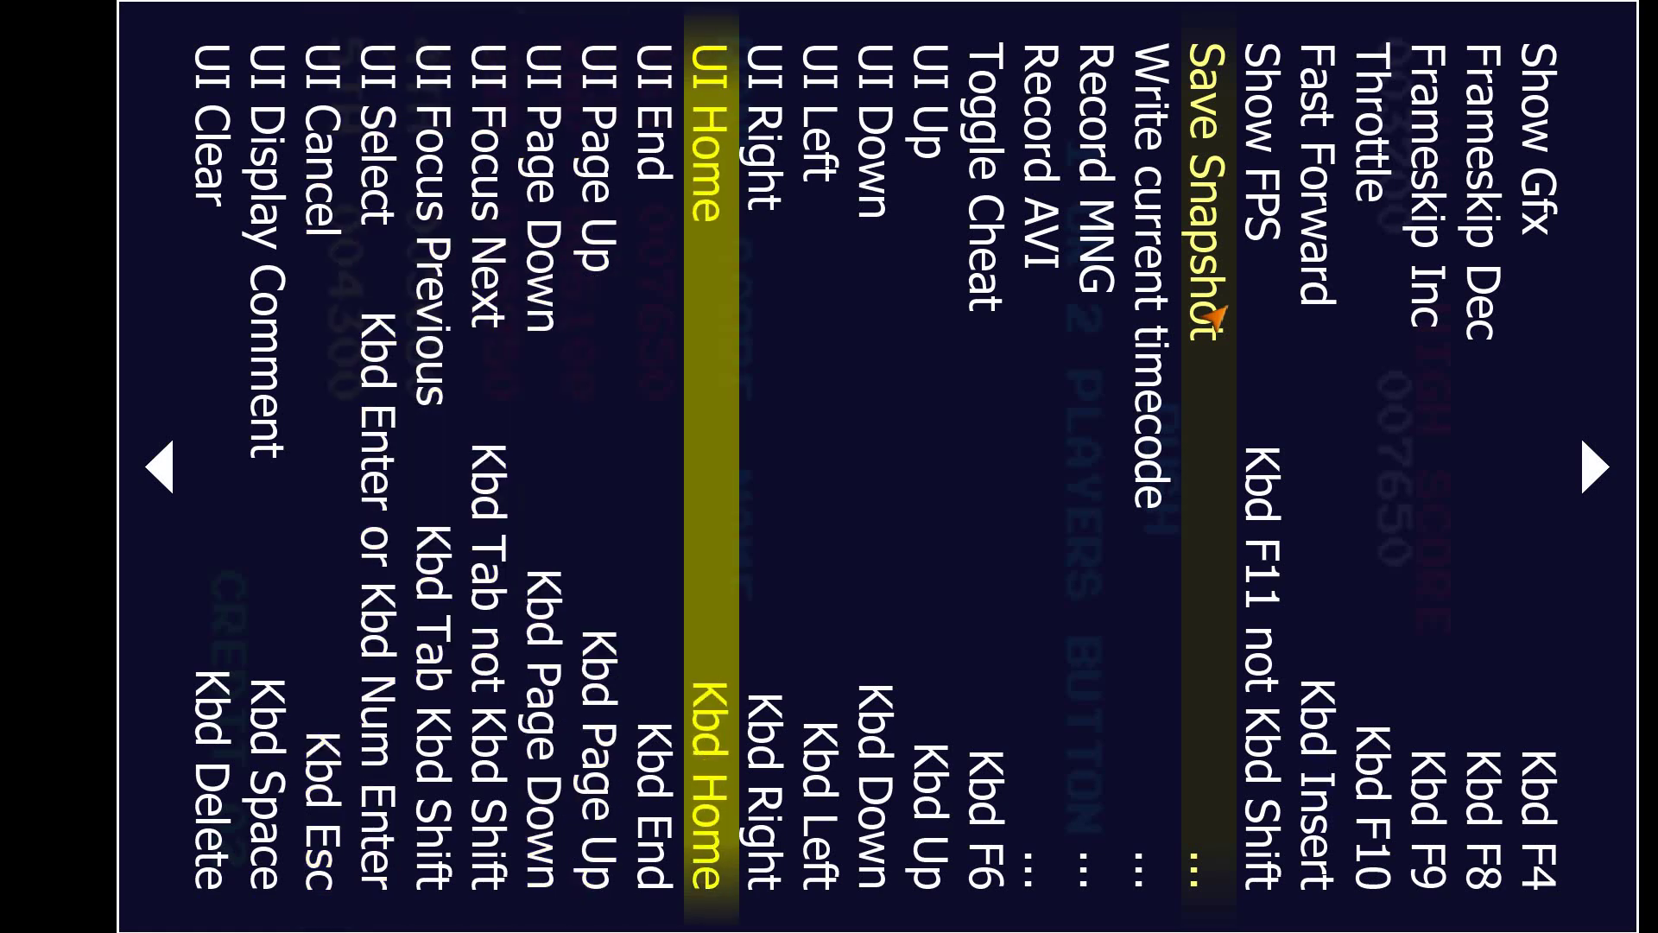
{"action": "key", "text": "Up"}
{"action": "key", "text": "Up"}
{"action": "key", "text": "Up"}
{"action": "key", "text": "Up"}
{"action": "key", "text": "Up"}
{"action": "key", "text": "Up"}
{"action": "key", "text": "Up"}
{"action": "key", "text": "Up"}
{"action": "key", "text": "Up"}
{"action": "key", "text": "Up"}
{"action": "key", "text": "Up"}
{"action": "key", "text": "Up"}
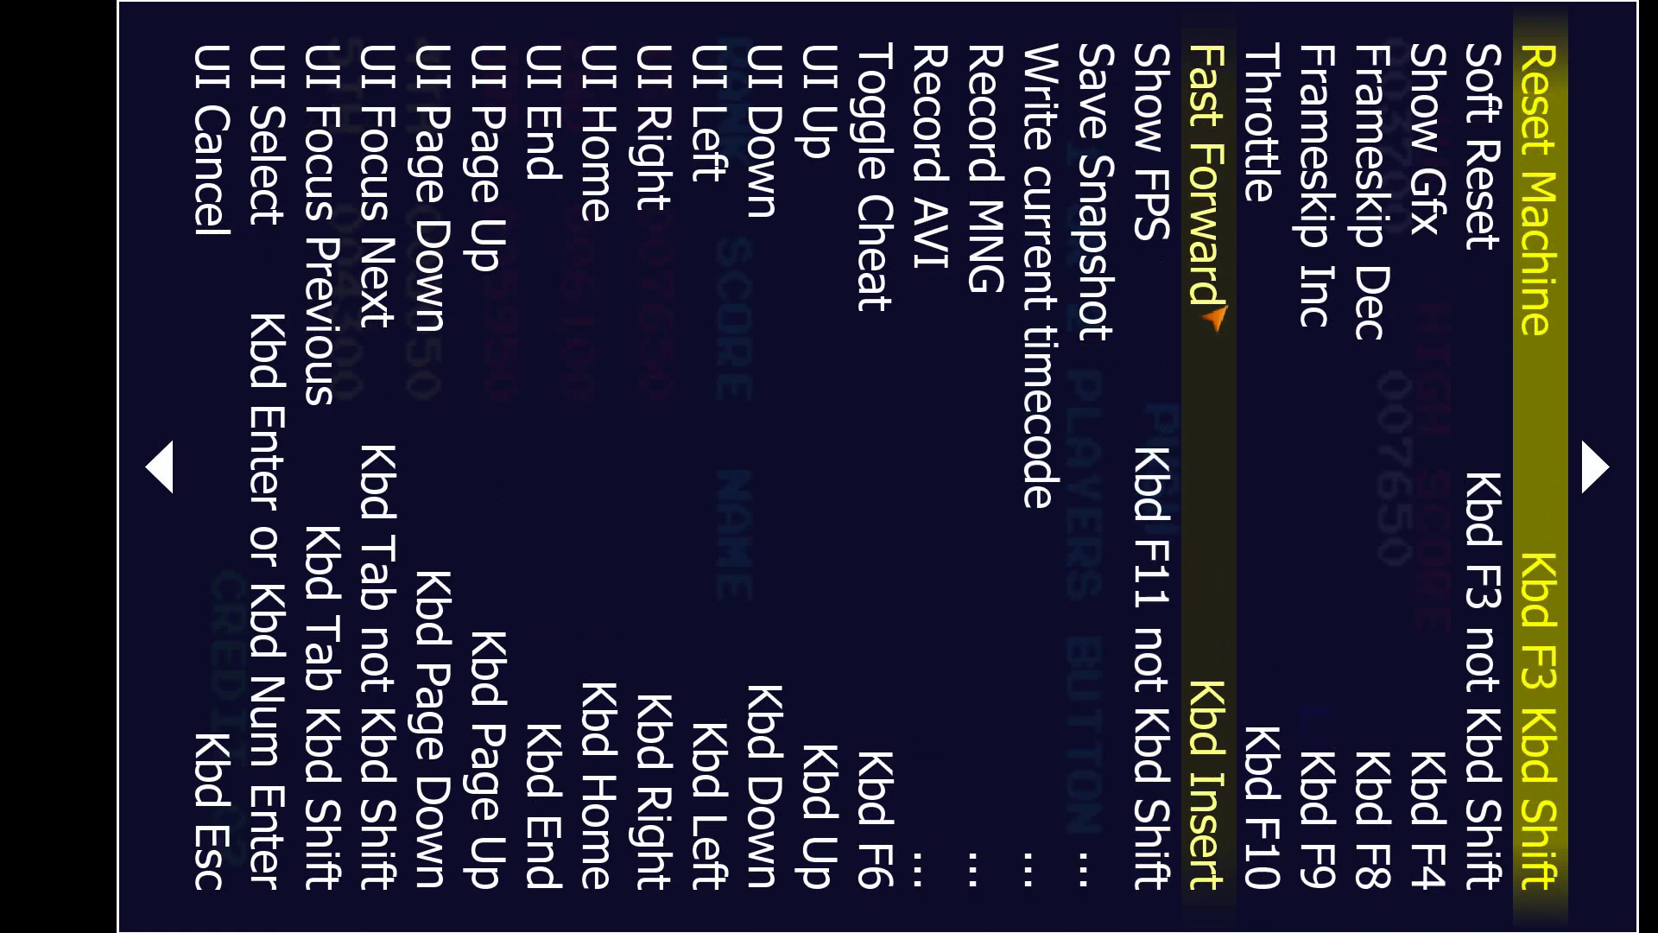
{"action": "key", "text": "Up"}
{"action": "key", "text": "Up"}
{"action": "key", "text": "Up"}
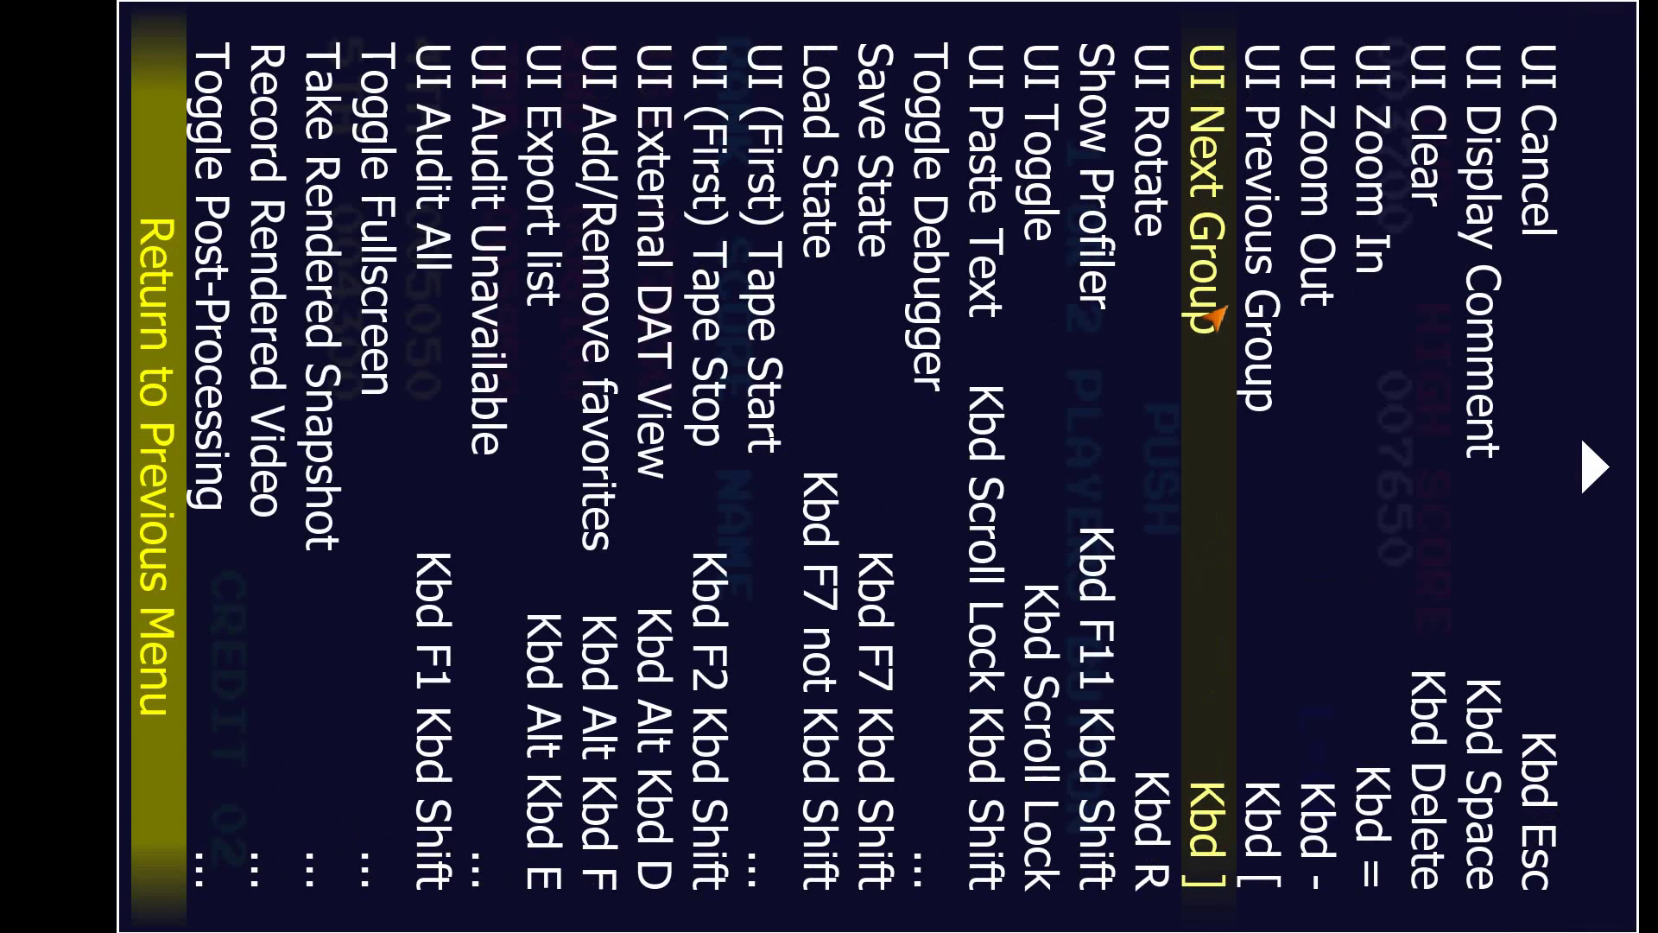
{"action": "key", "text": "Return"}
Step: Return to the machine to resume the game, then quit MAME with Escape
{"action": "key", "text": "Up"}
{"action": "key", "text": "Return"}
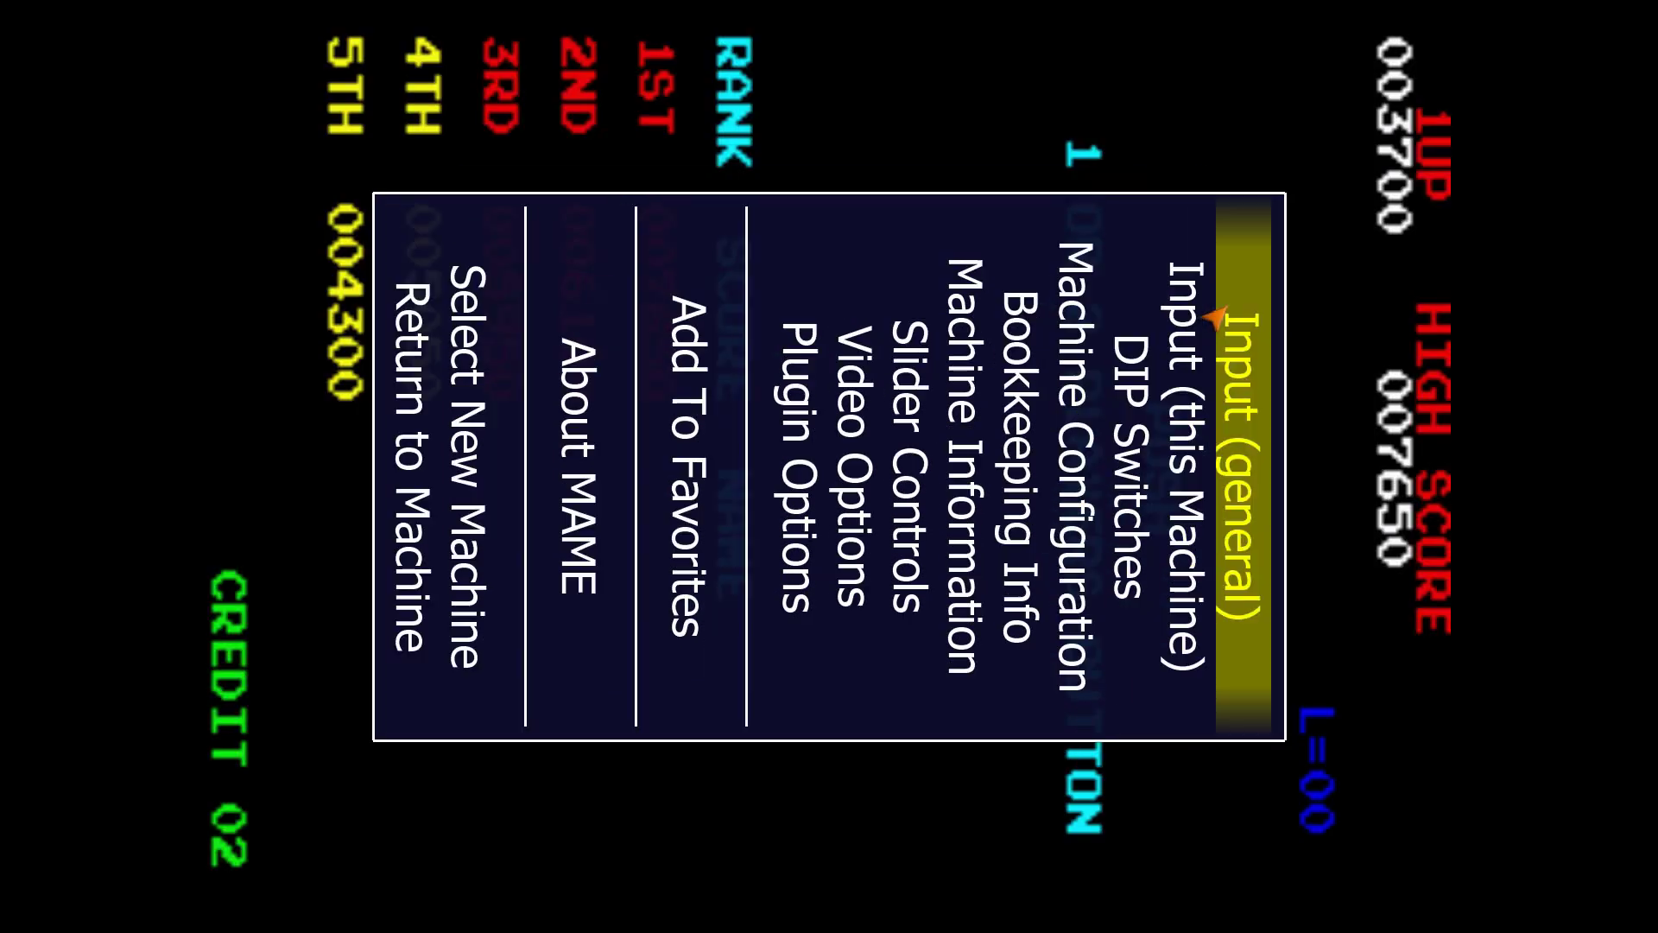
{"action": "key", "text": "Up"}
{"action": "key", "text": "Return"}
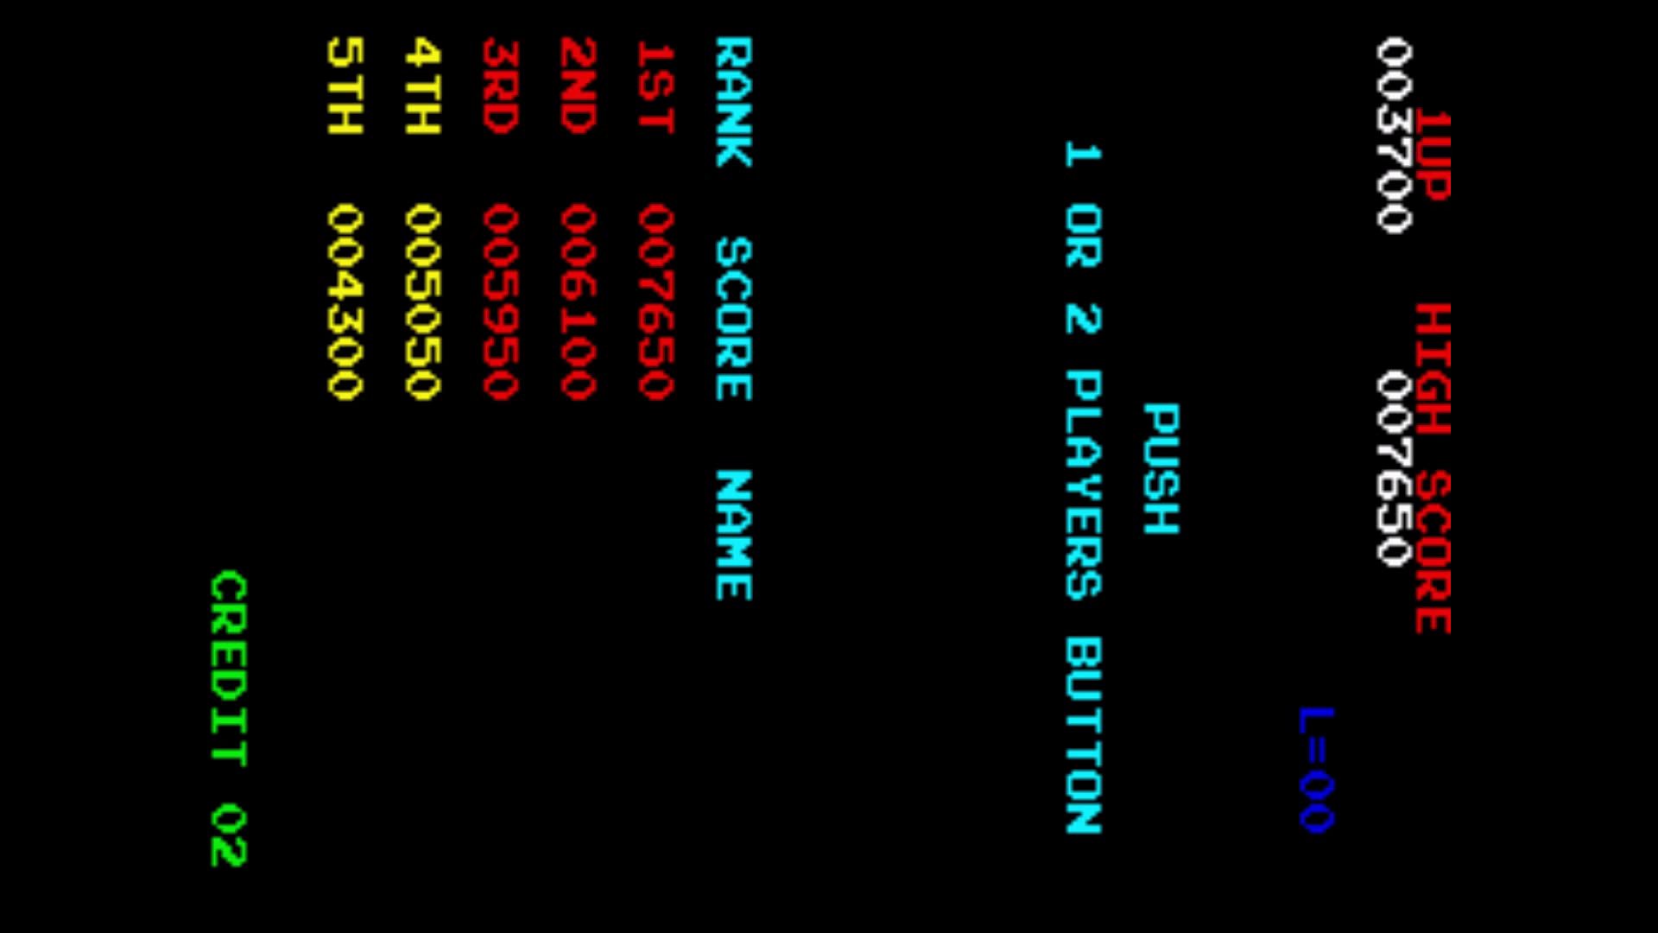
{"action": "key", "text": "Escape"}
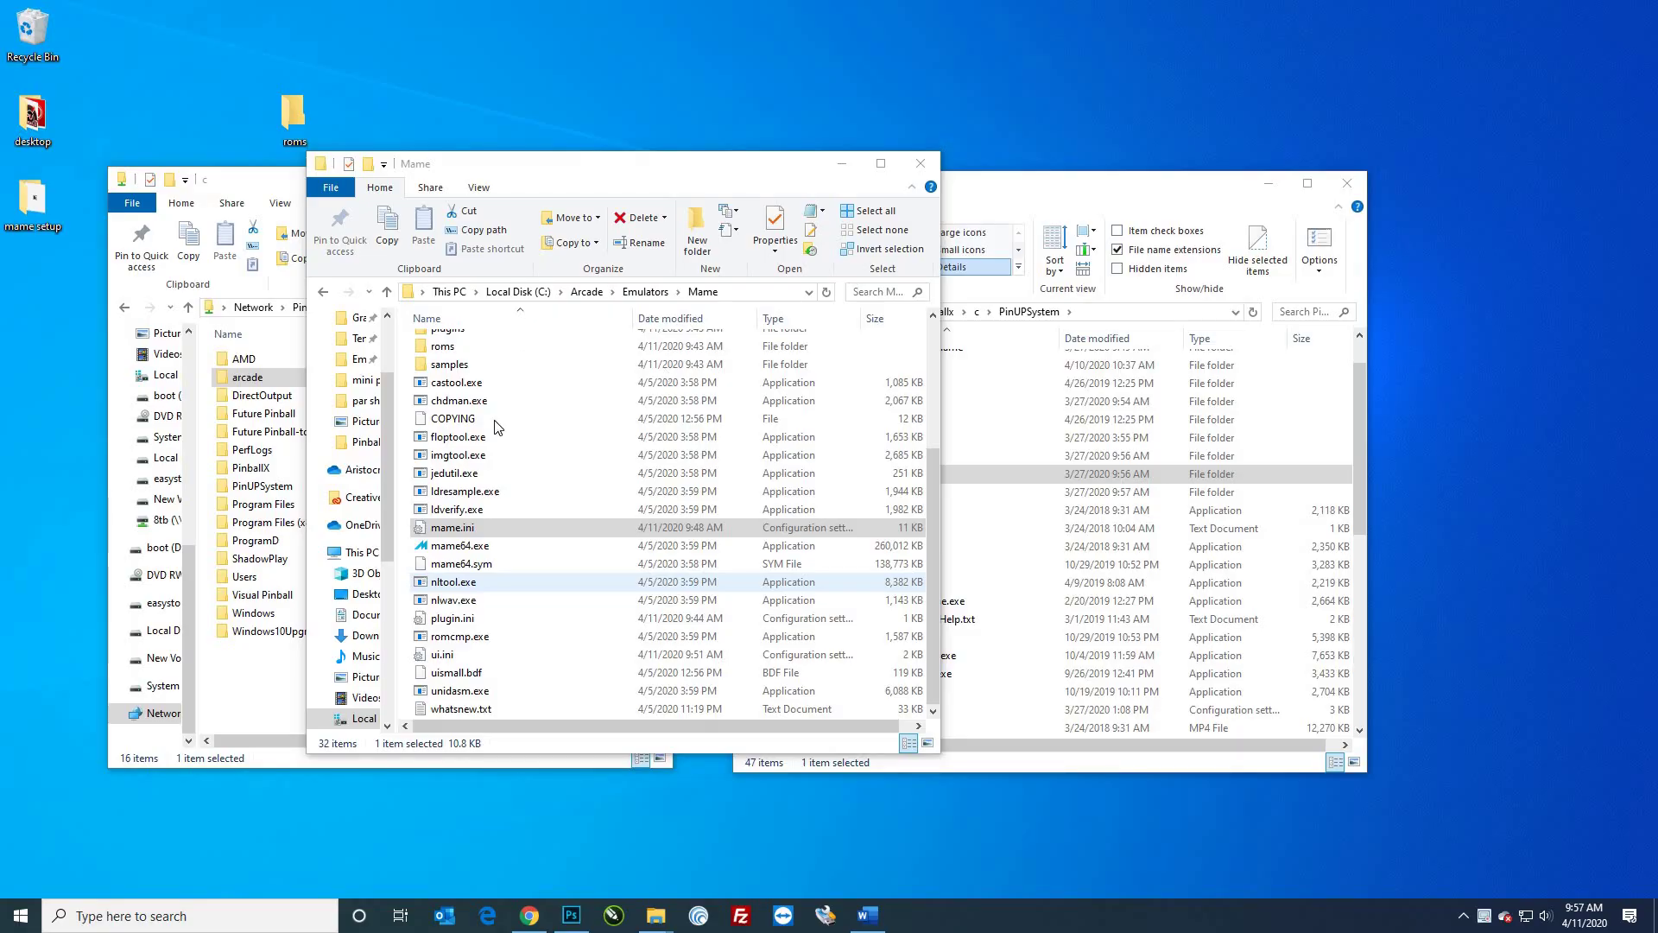
Step: Open mame.ini from the Mame folder in Notepad++ via its context menu
{"action": "left_click", "coordinate": [443, 524]}
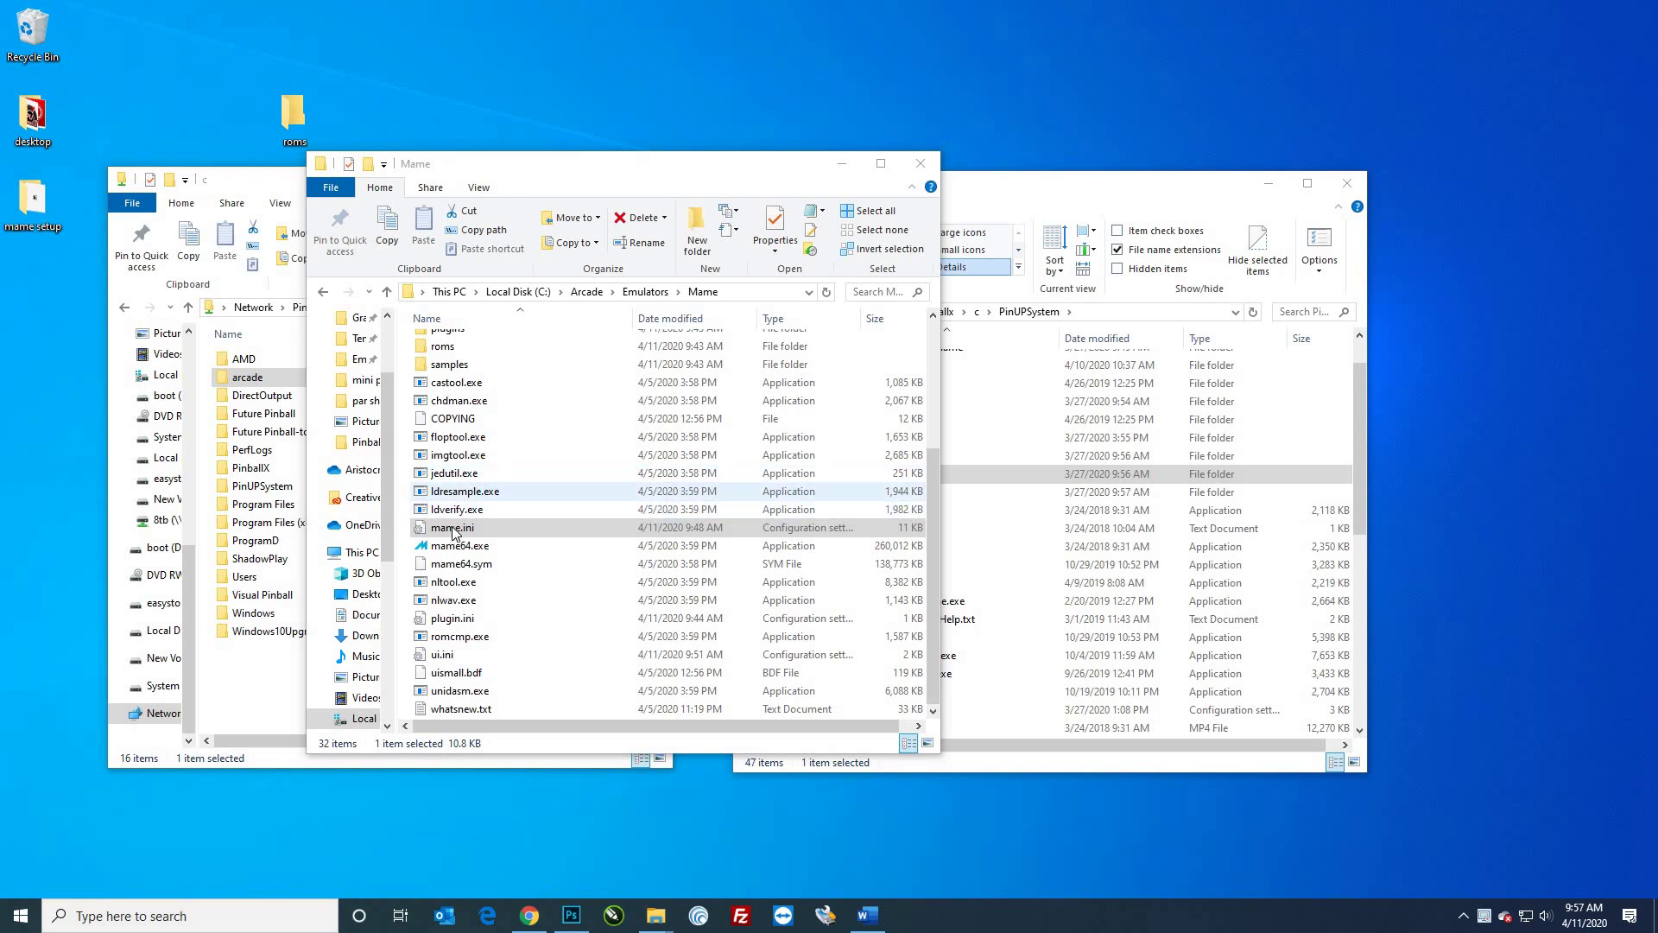
{"action": "left_click", "coordinate": [438, 528]}
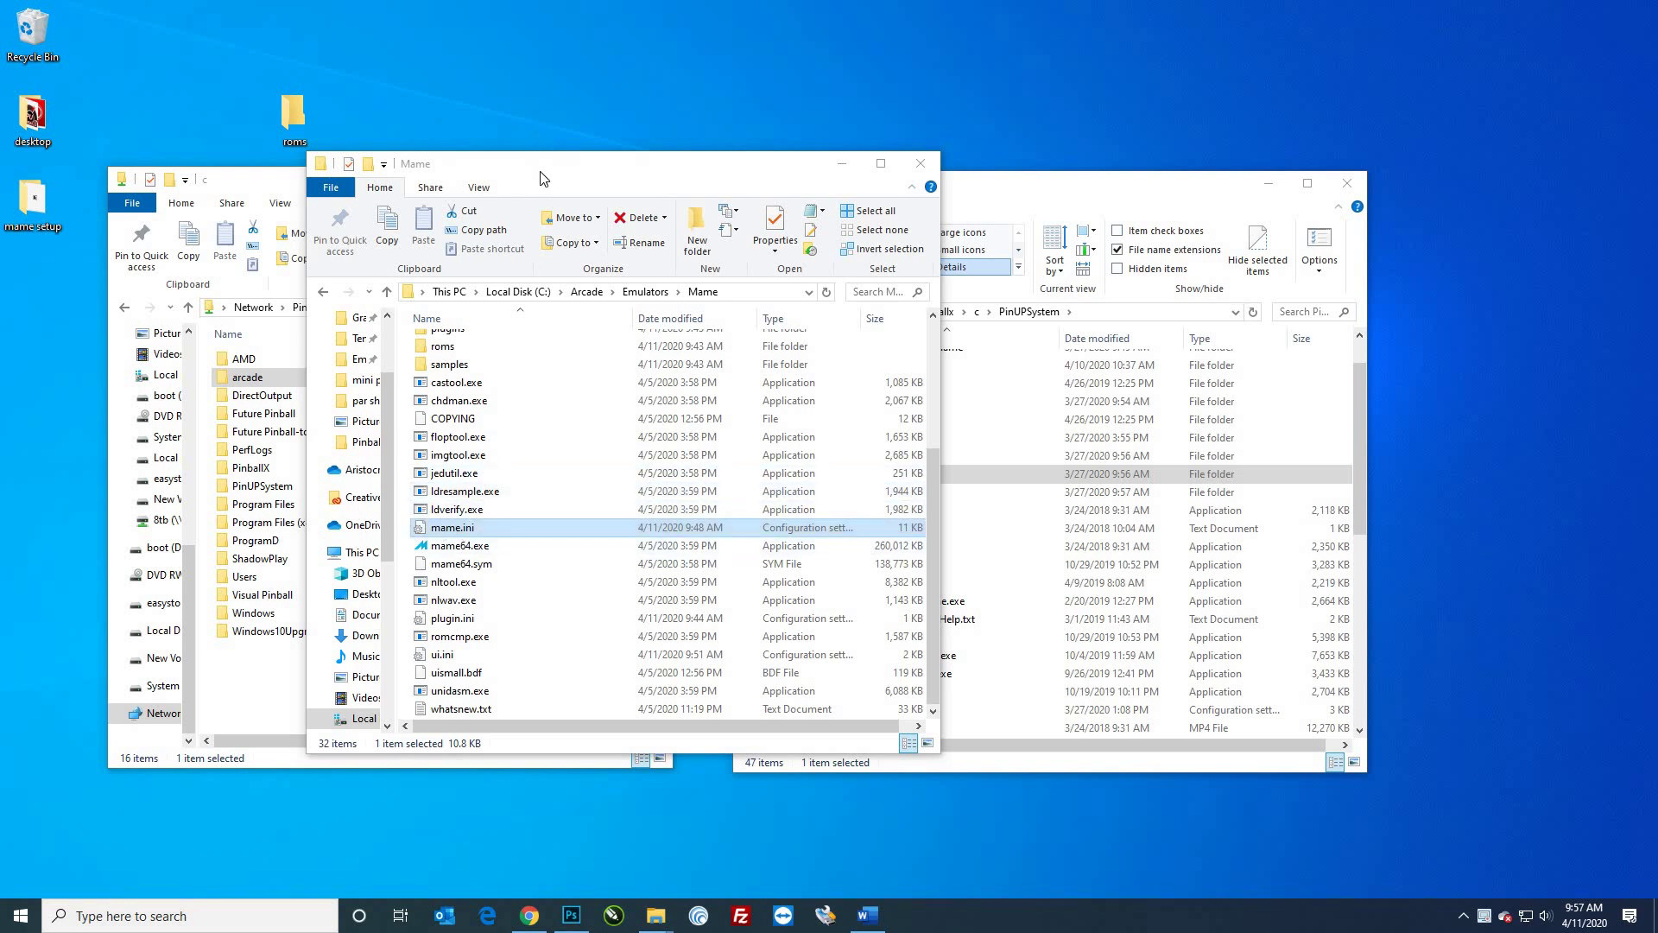
{"action": "key", "text": "shift+F10"}
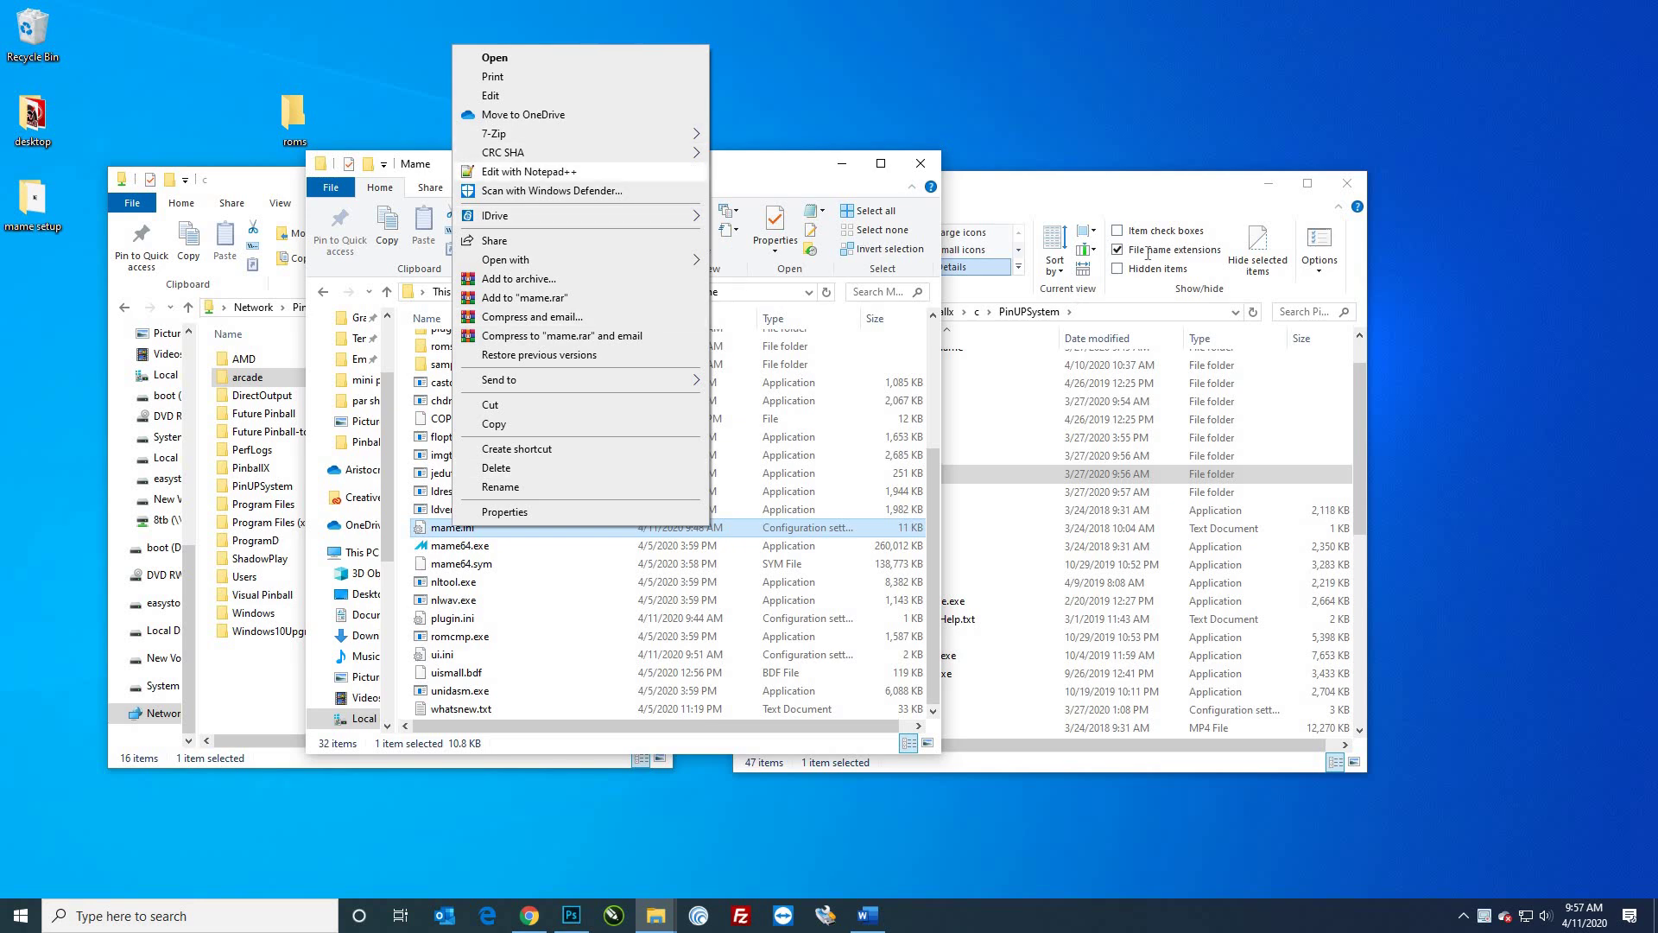
{"action": "key", "text": "Return"}
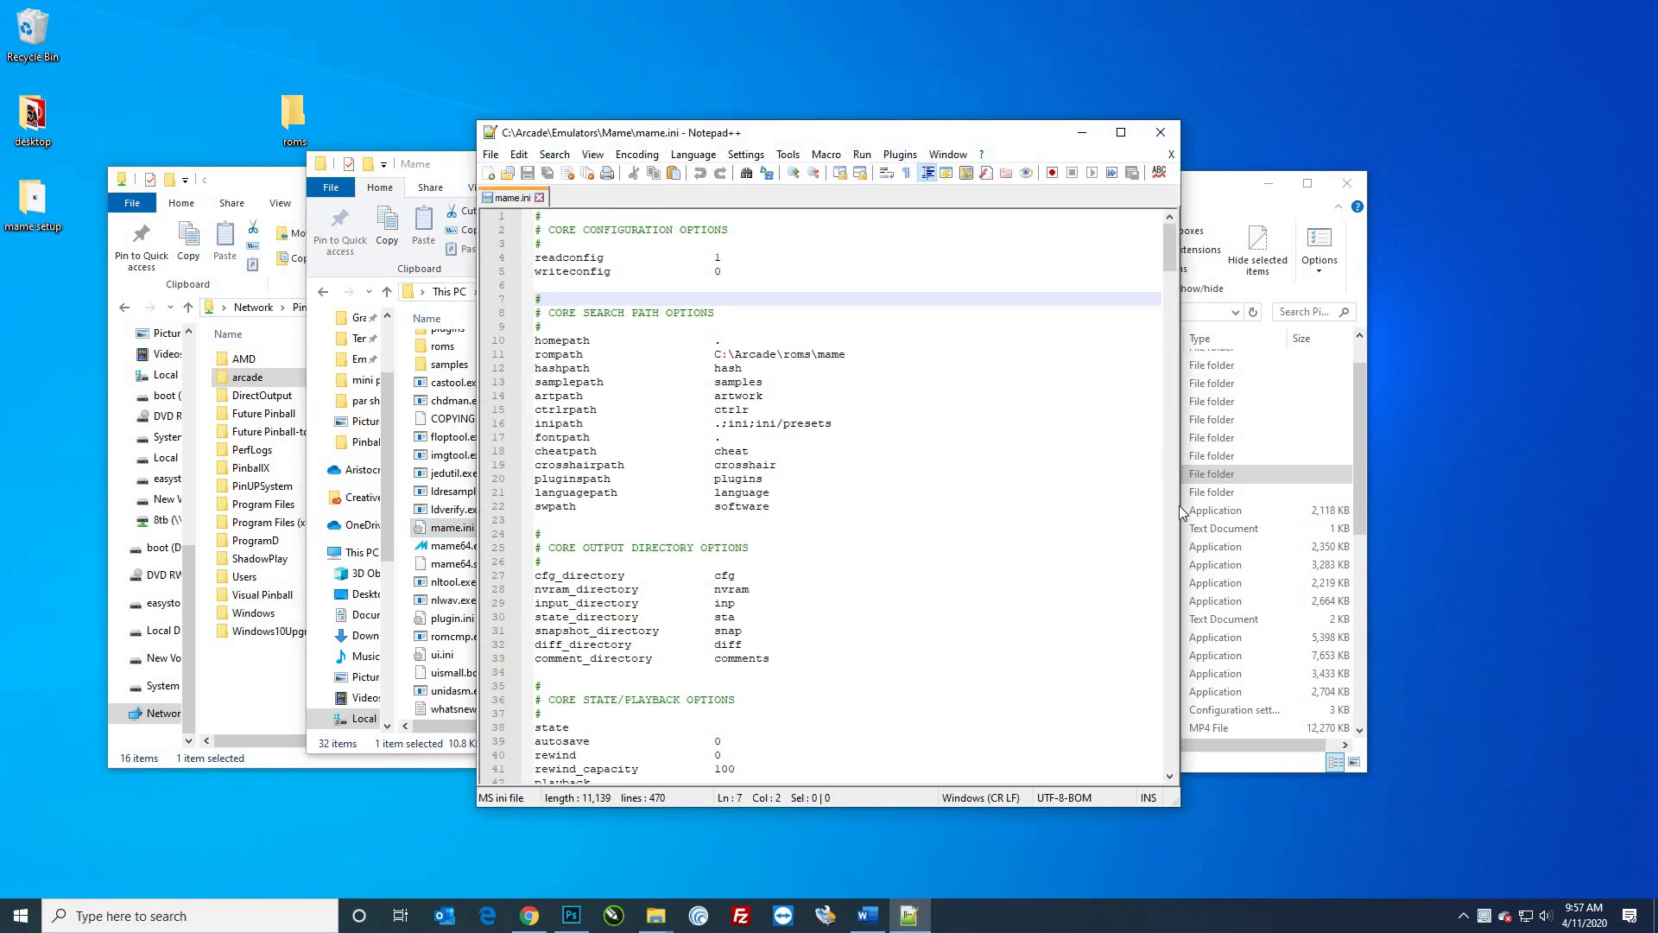
Step: Under OSD PER-WINDOW VIDEO OPTIONS, set the screen value on line 261 to \\.\DISPLAY2
{"action": "left_click_drag", "start_coordinate": [1170, 248], "coordinate": [1170, 505]}
{"action": "scroll", "coordinate": [550, 369], "scroll_direction": "down", "scroll_amount": 9}
{"action": "left_click_drag", "start_coordinate": [536, 368], "coordinate": [744, 368]}
{"action": "left_click", "coordinate": [748, 395]}
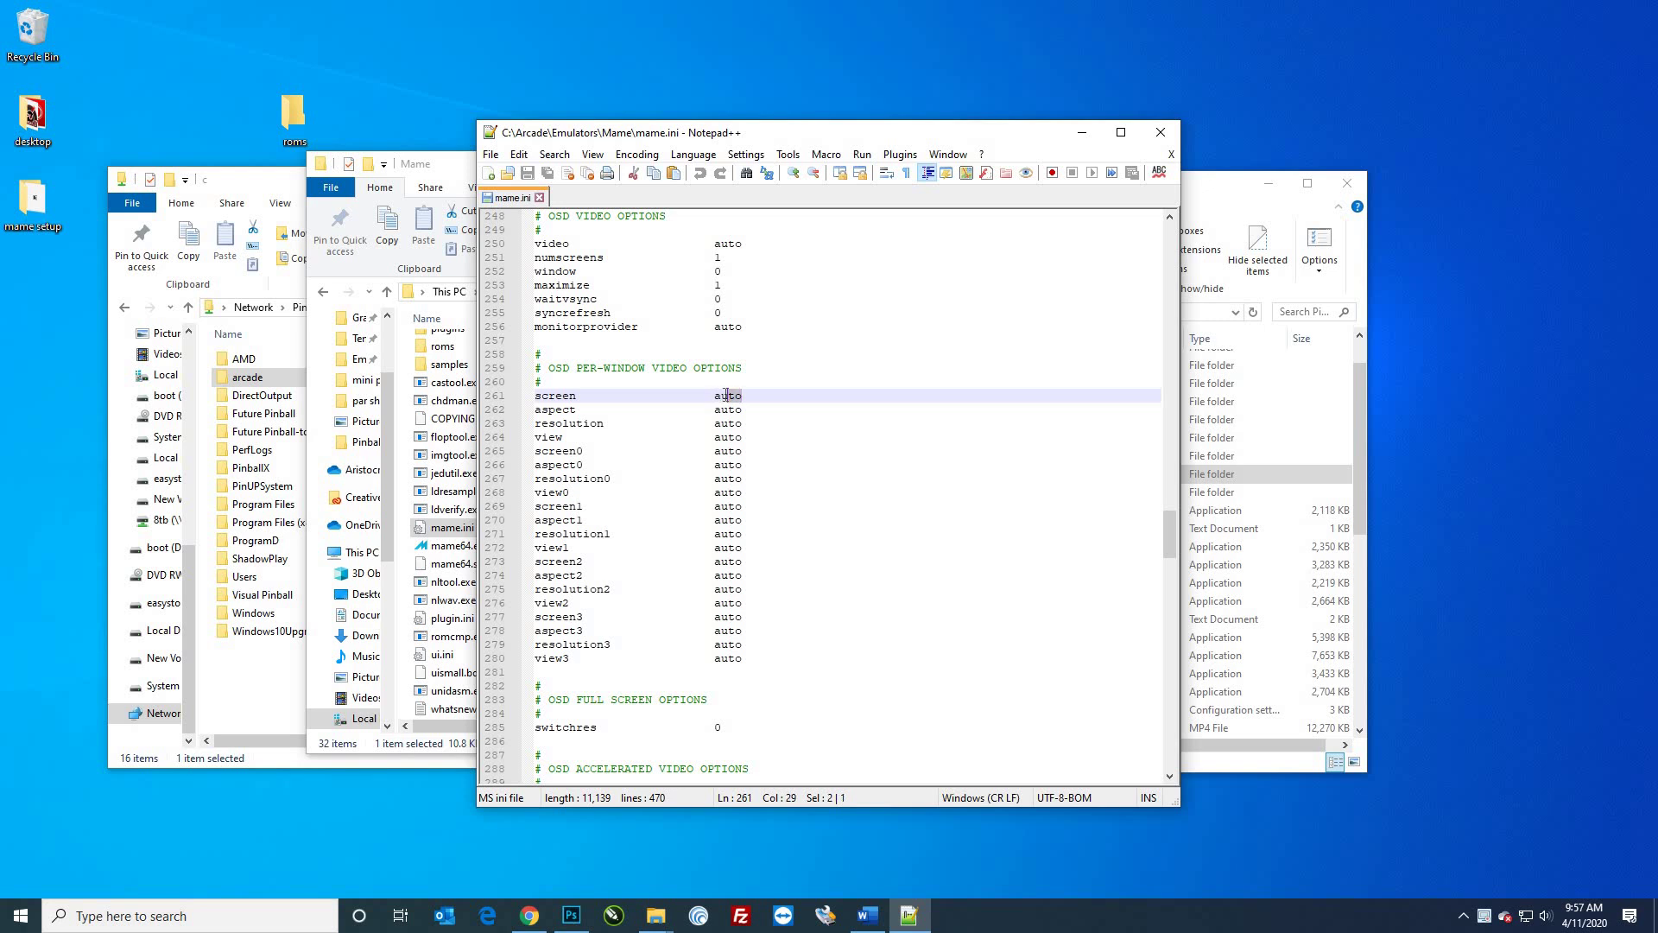
{"action": "double_click", "coordinate": [736, 396]}
{"action": "key", "text": "Right"}
{"action": "key", "text": "shift+Right"}
{"action": "key", "text": "shift+Right"}
{"action": "key", "text": "shift+Right"}
{"action": "key", "text": "shift+Right"}
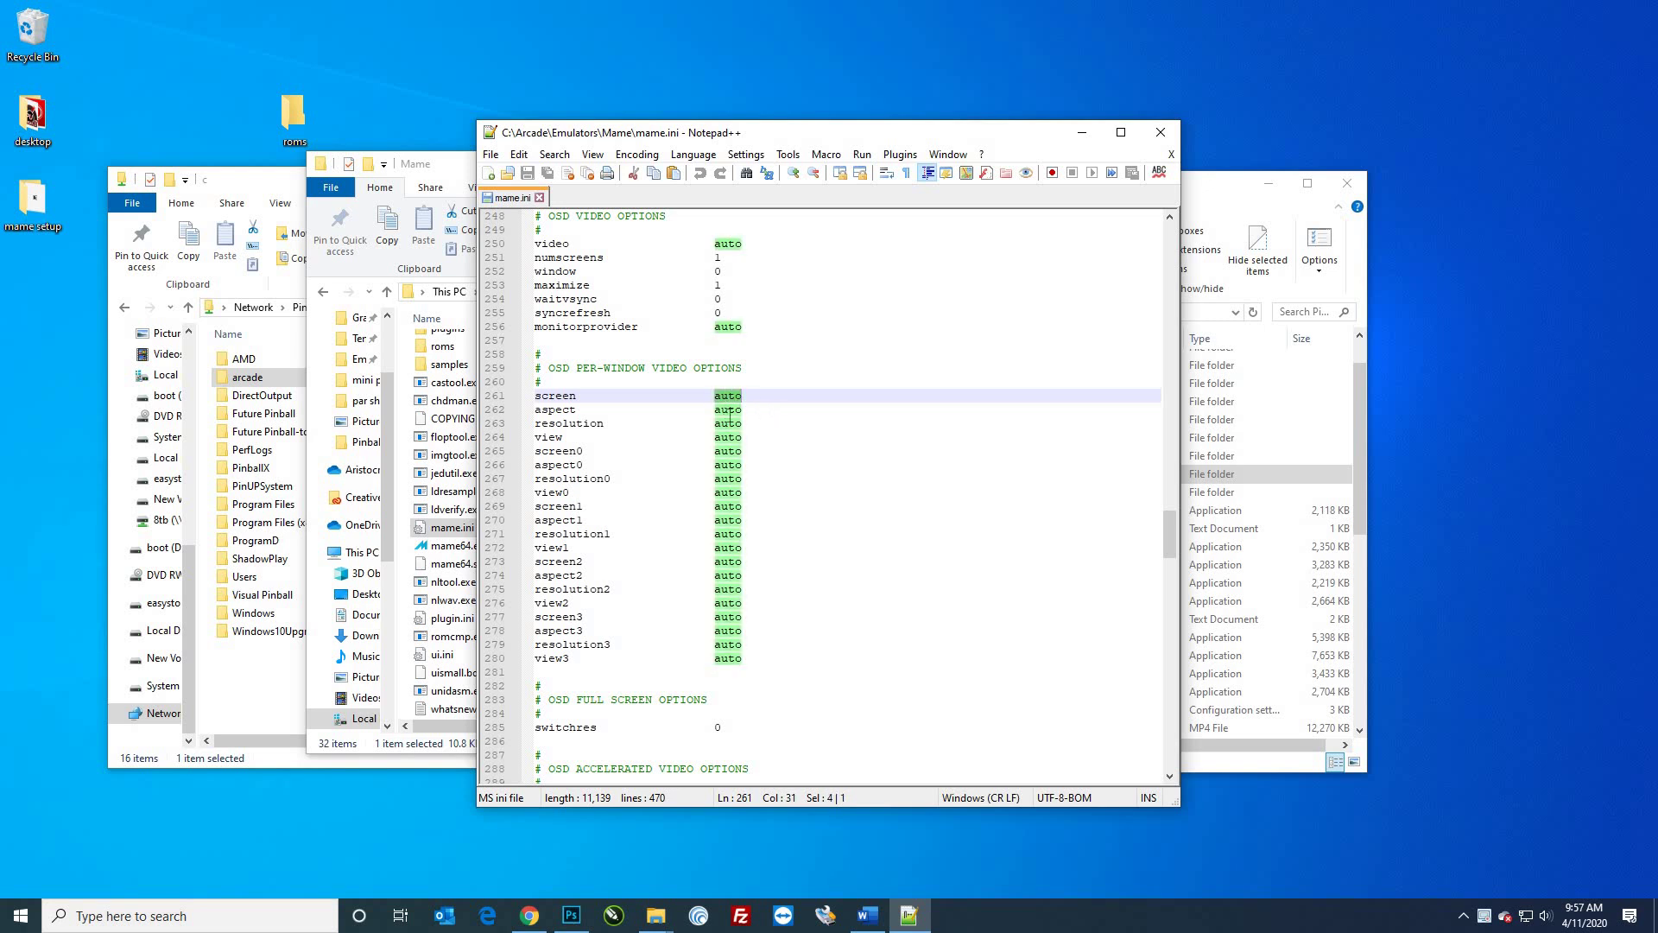
{"action": "type", "text": "\\\\.\\DISPLAY2"}
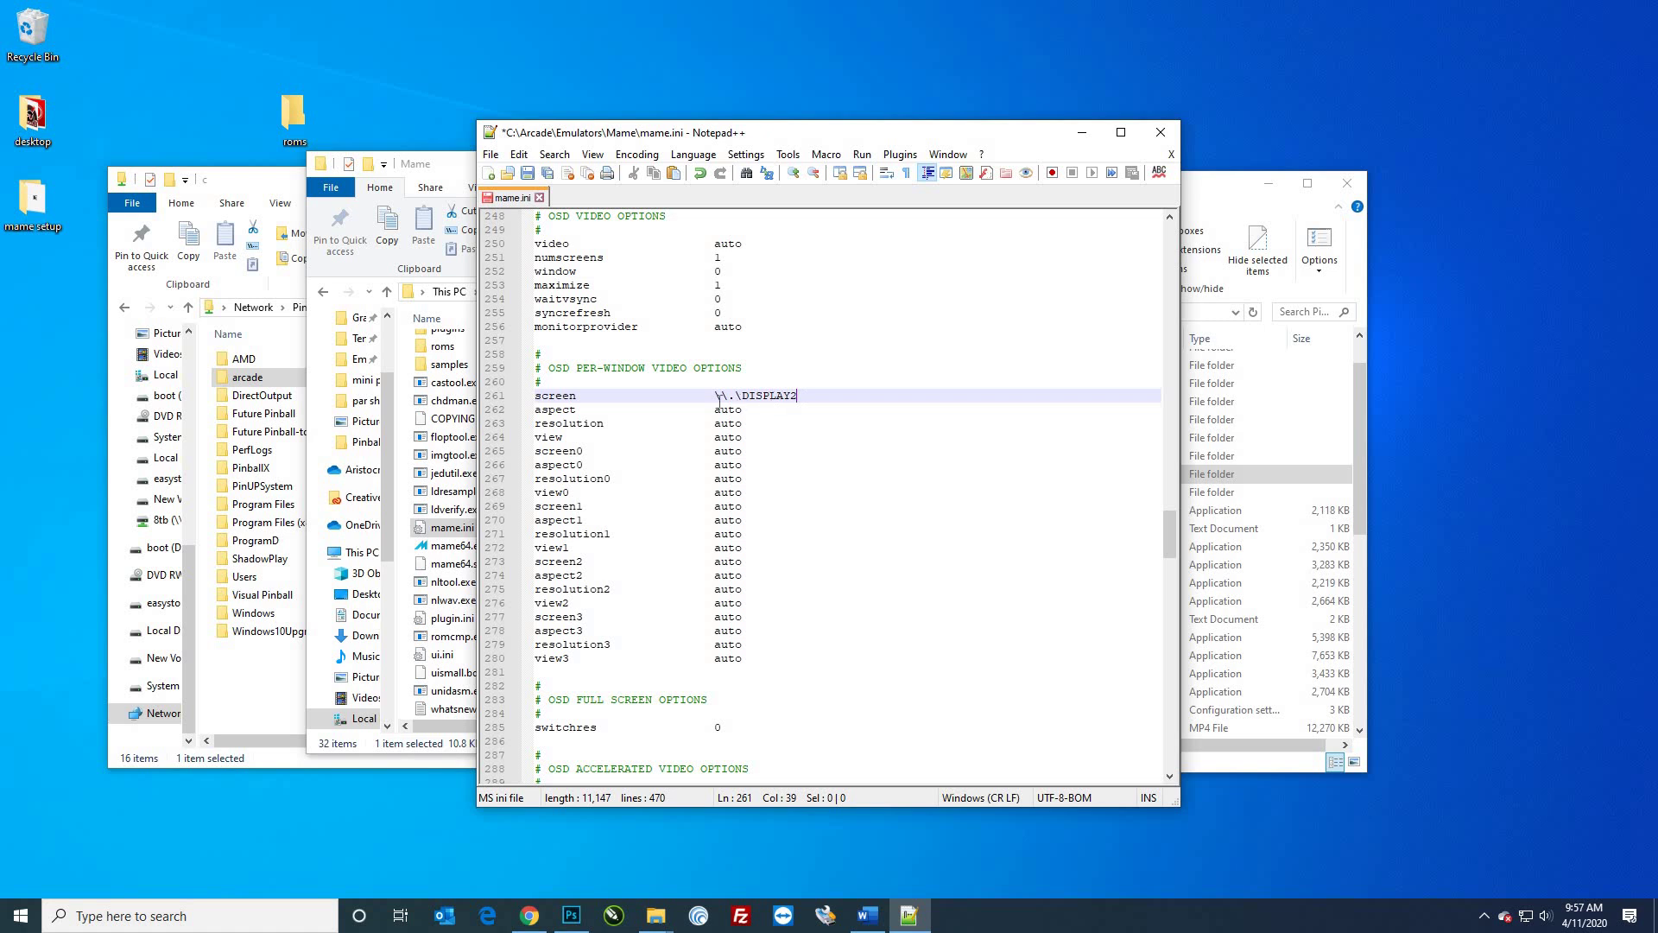
Step: Change the line 261 screen value from \\.\DISPLAY2 back to auto
{"action": "key", "text": "ctrl+shift+Left"}
{"action": "key", "text": "ctrl+shift+Left"}
{"action": "type", "text": "auto"}
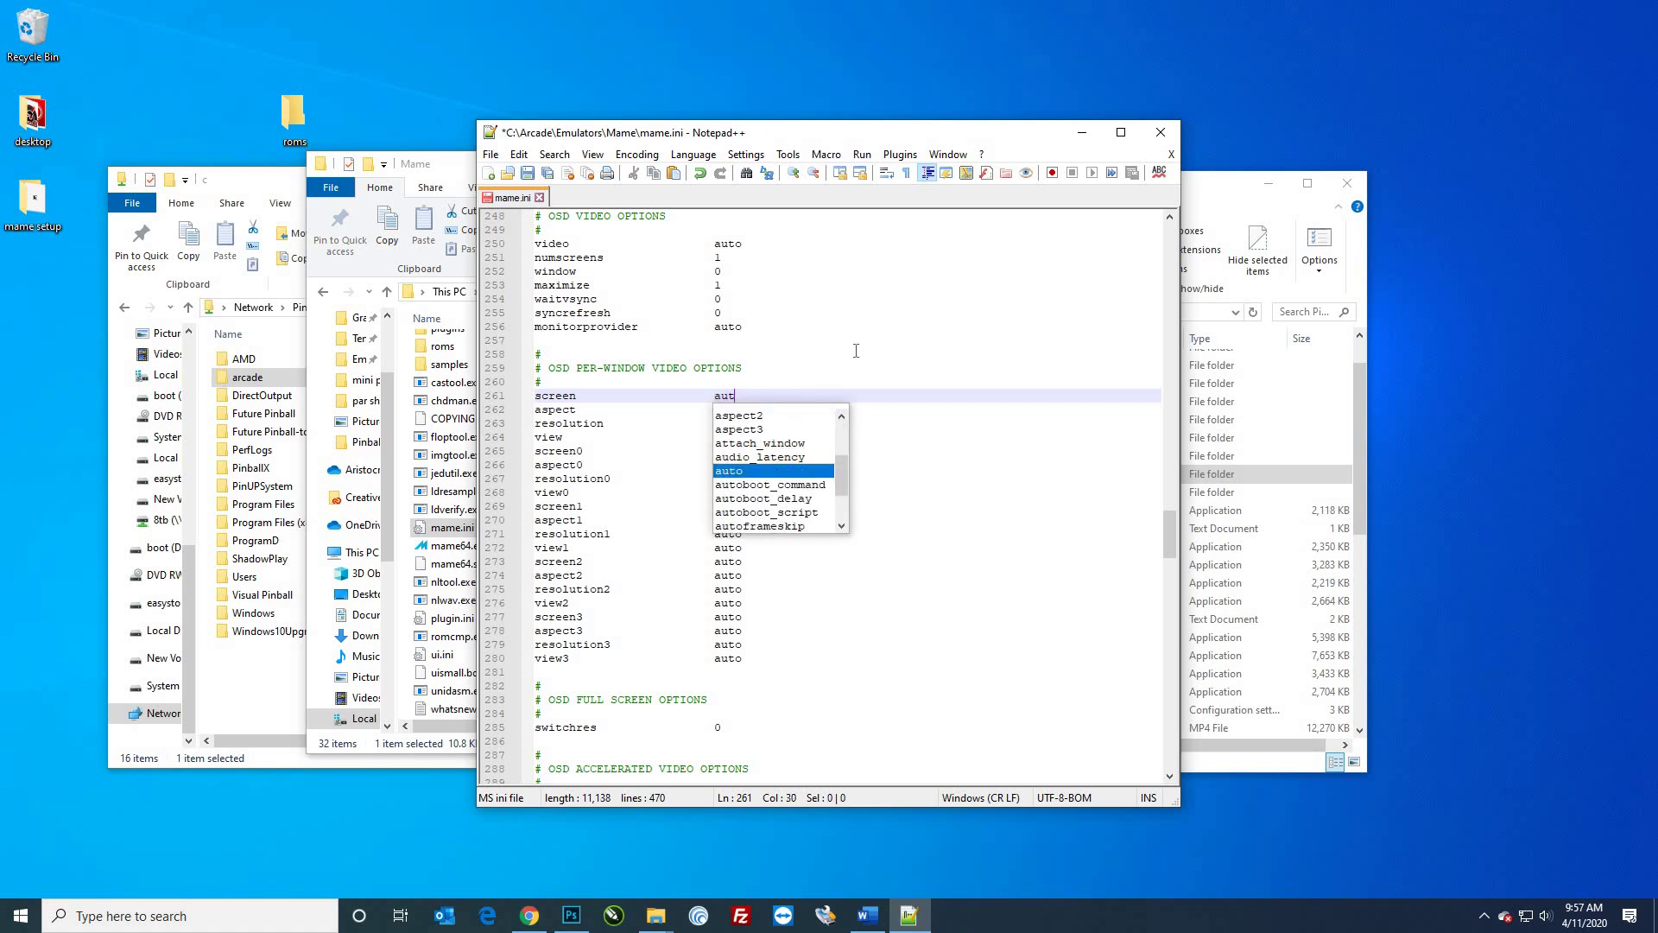
{"action": "left_click", "coordinate": [856, 350]}
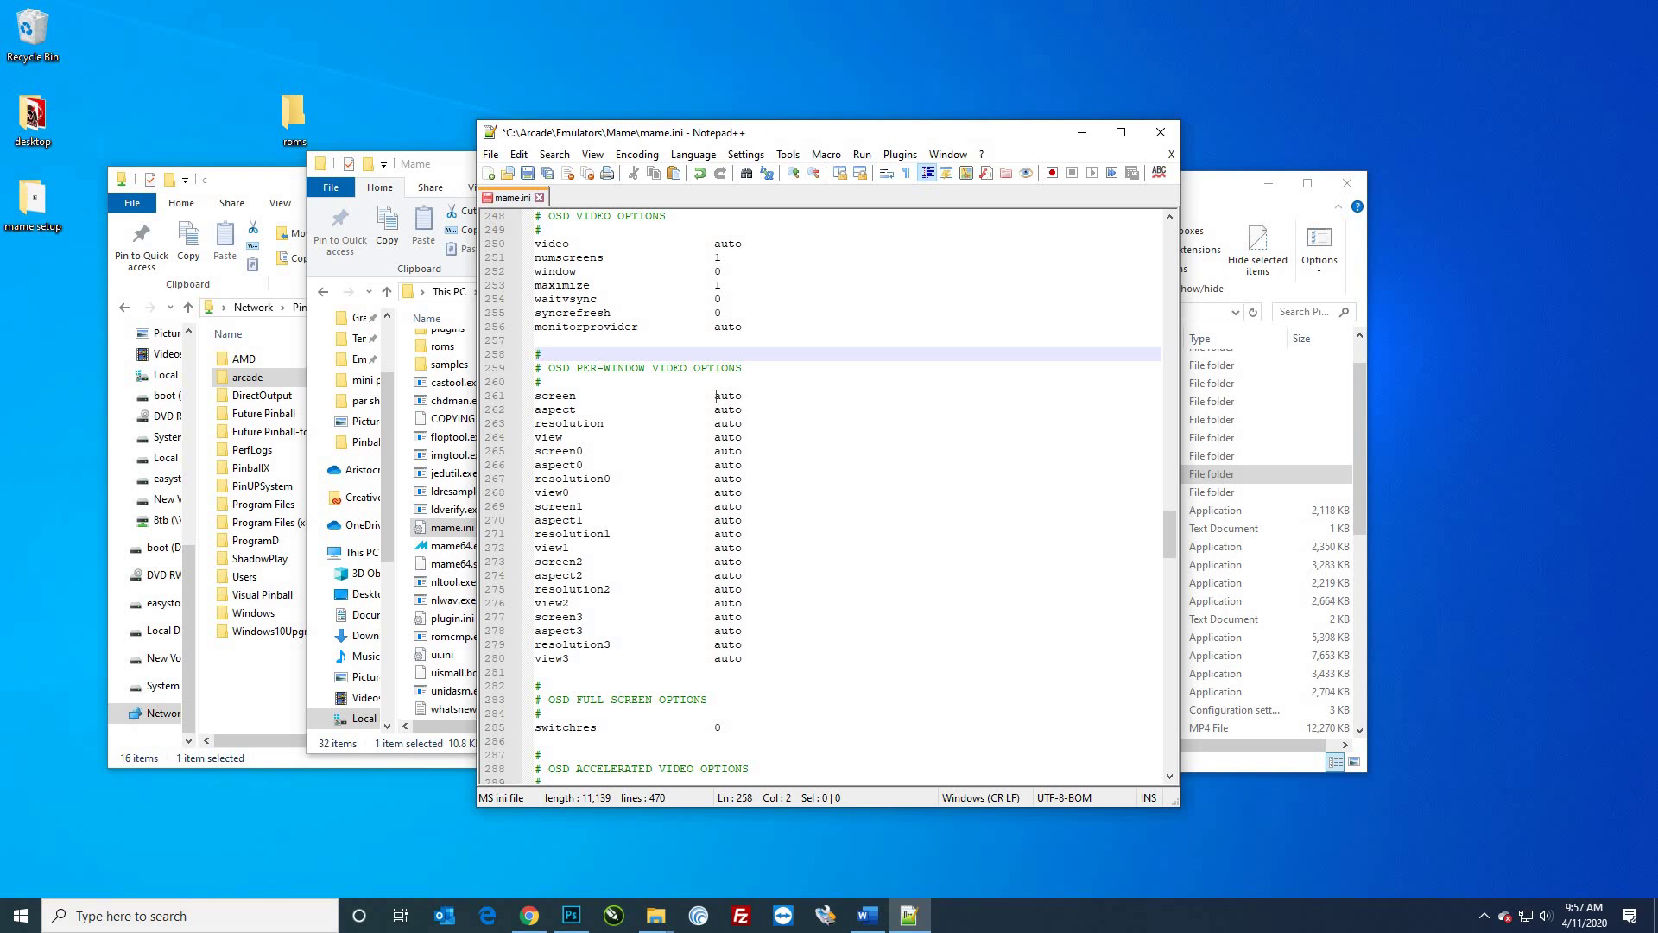
{"action": "double_click", "coordinate": [868, 395]}
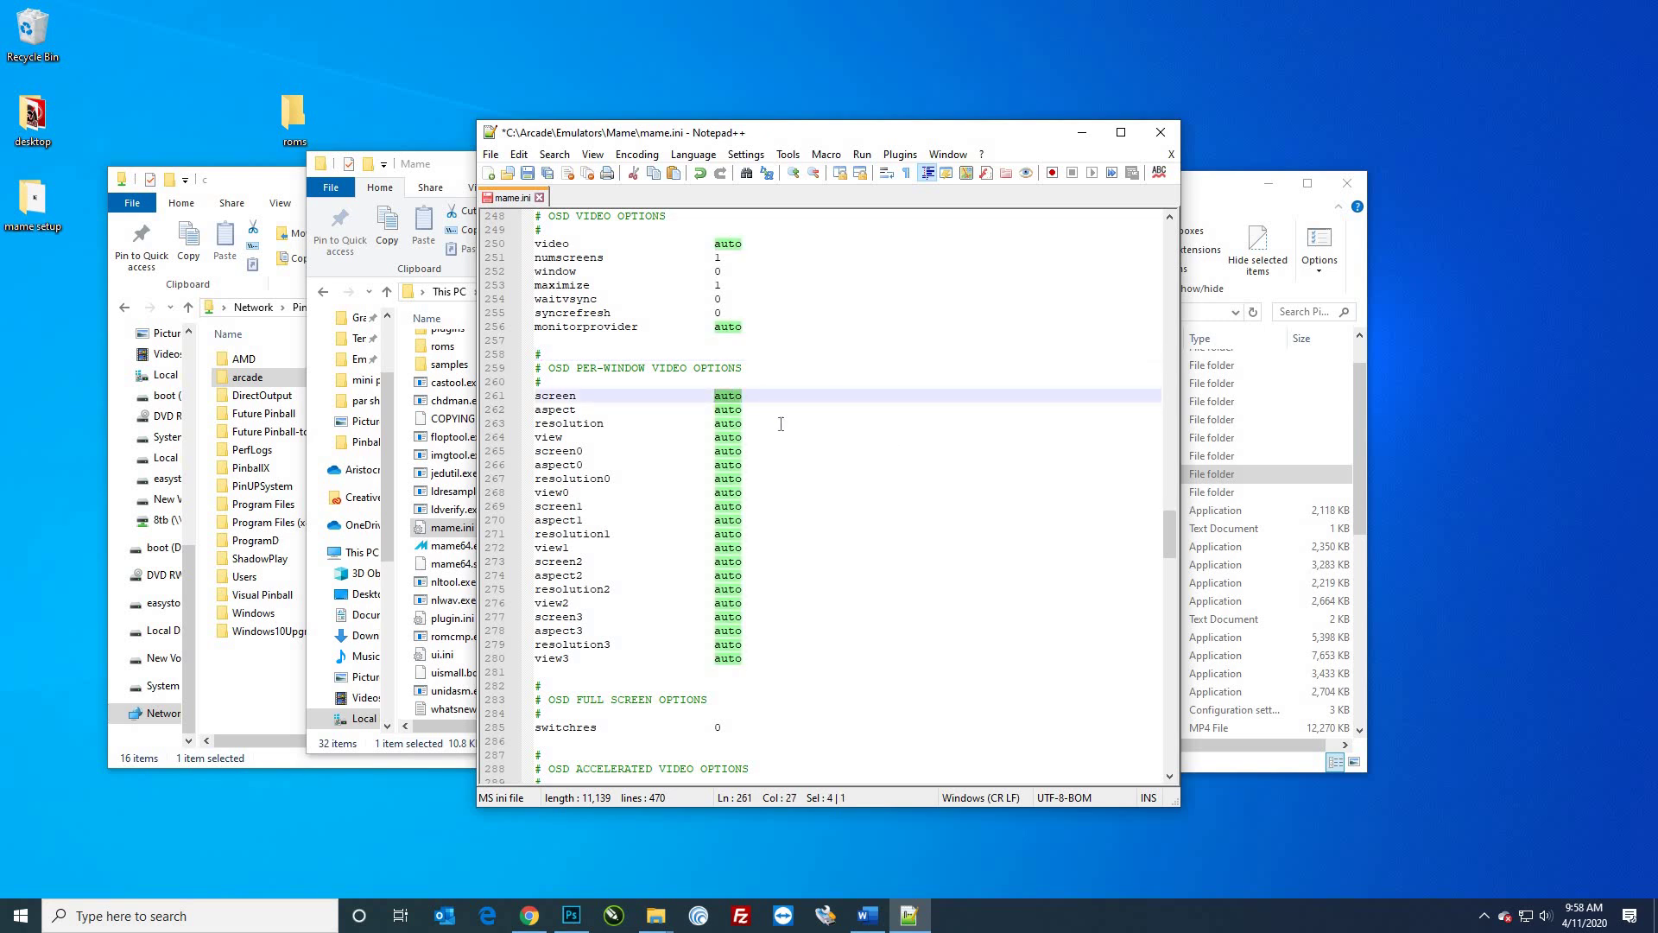
Step: Search mame.ini for 'skip' until the skip_gameinfo line is found
{"action": "scroll", "coordinate": [830, 385], "scroll_direction": "up", "scroll_amount": 10}
{"action": "left_click", "coordinate": [830, 385]}
{"action": "key", "text": "ctrl+h"}
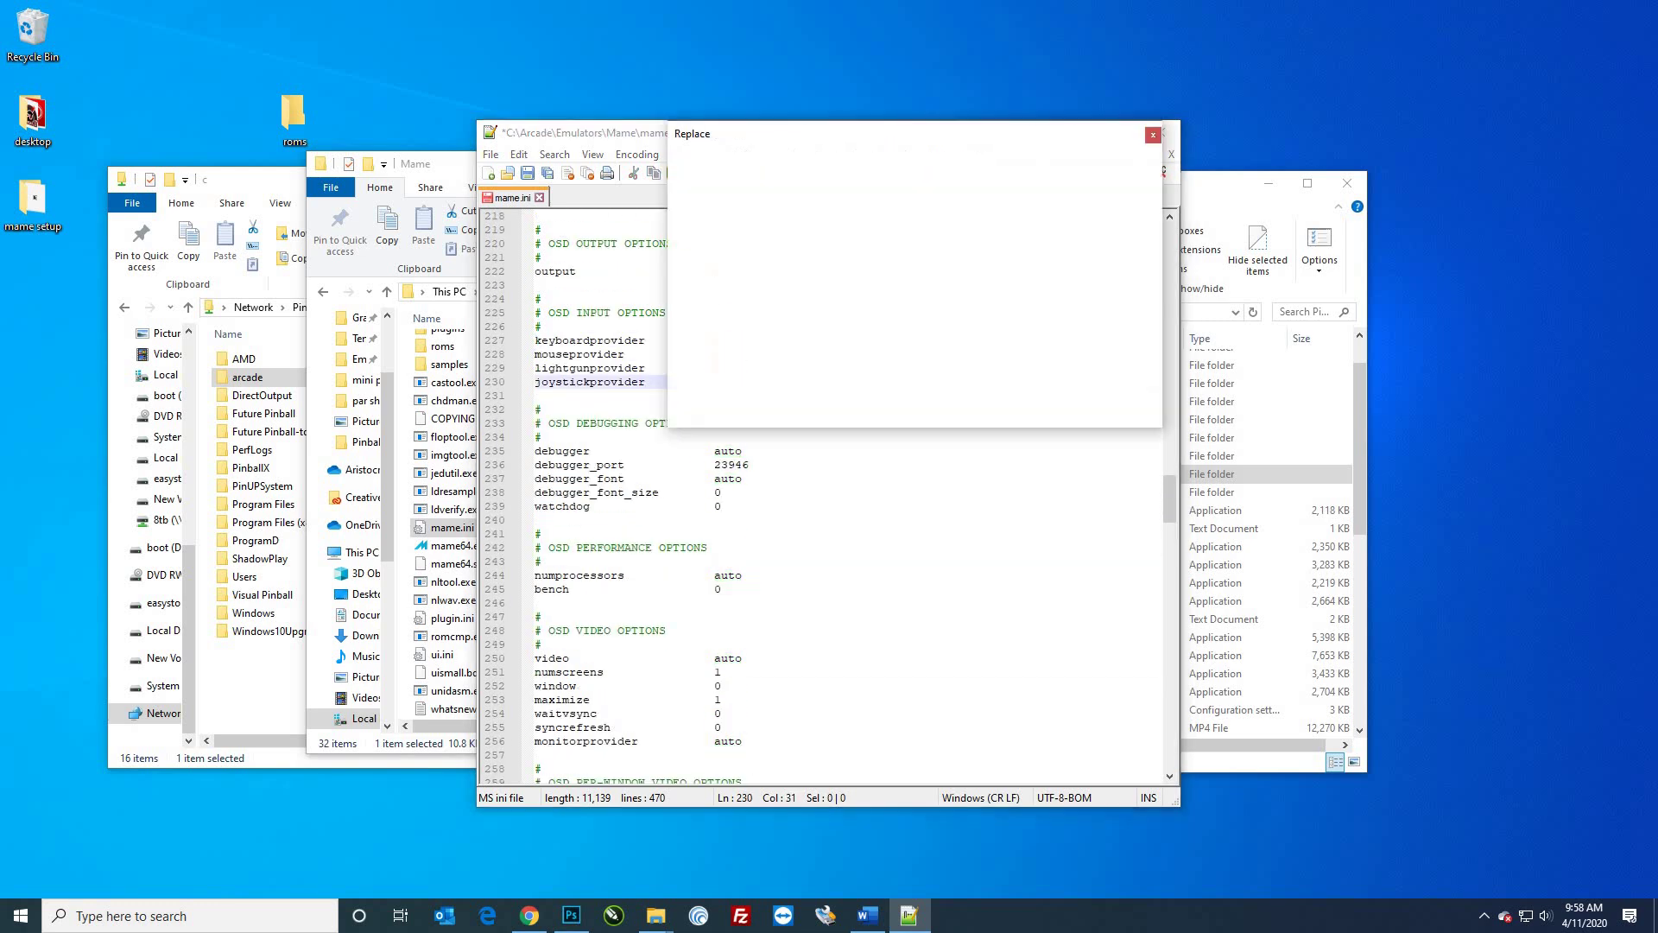
{"action": "type", "text": "skip"}
{"action": "left_click", "coordinate": [1080, 185]}
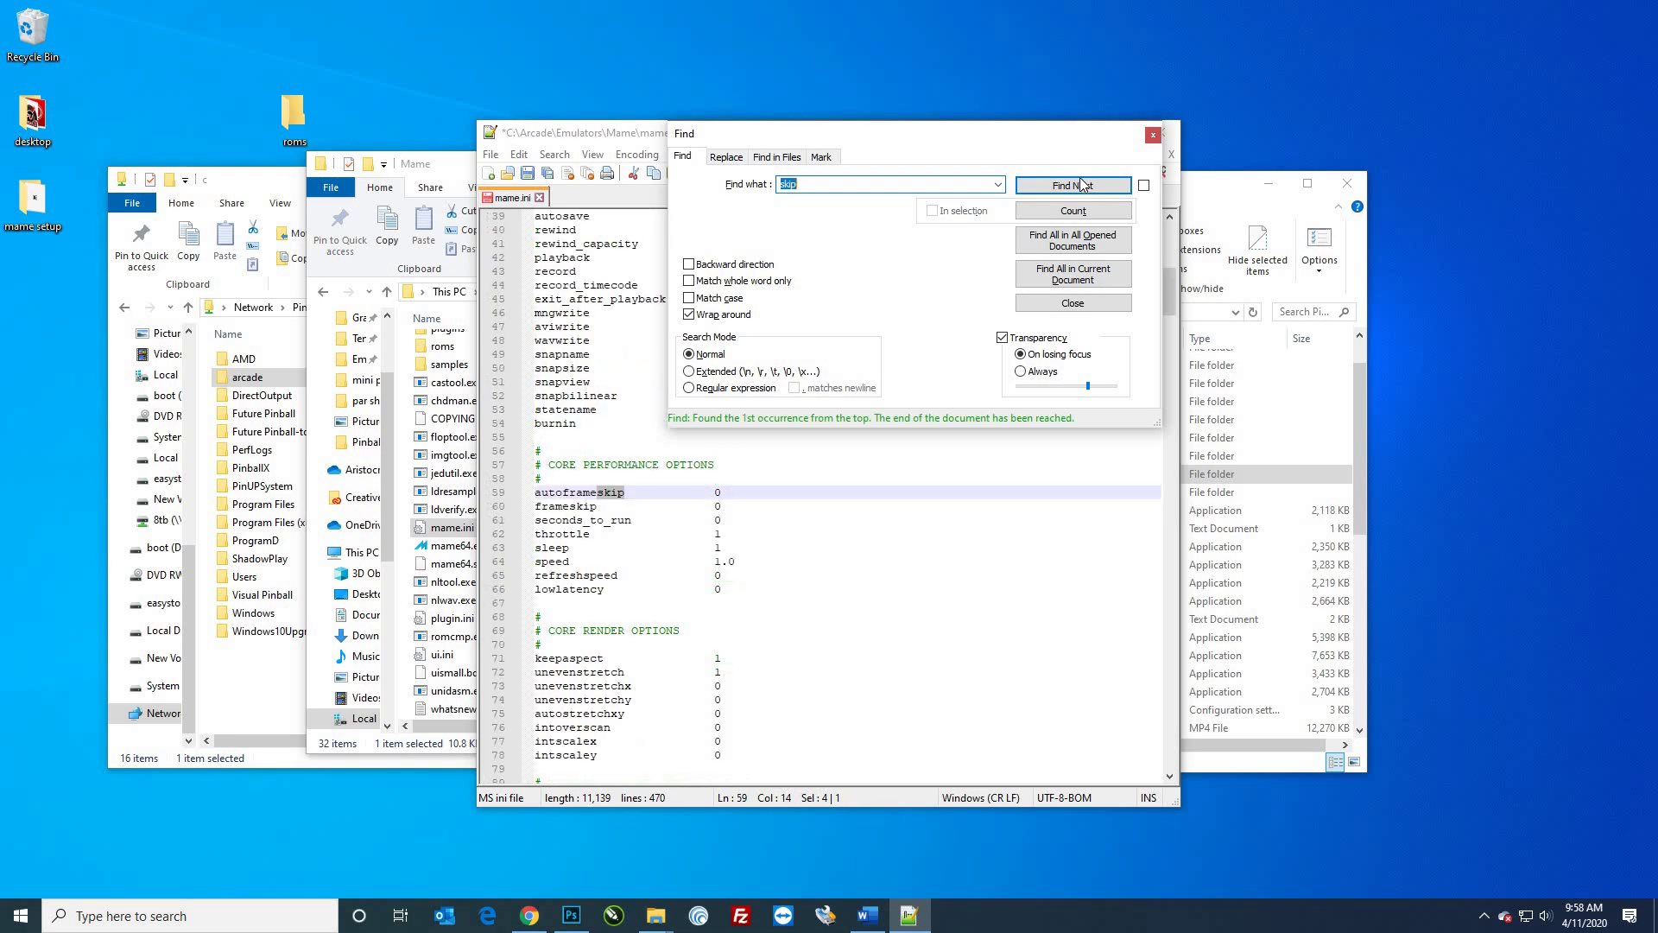
{"action": "left_click", "coordinate": [1084, 185]}
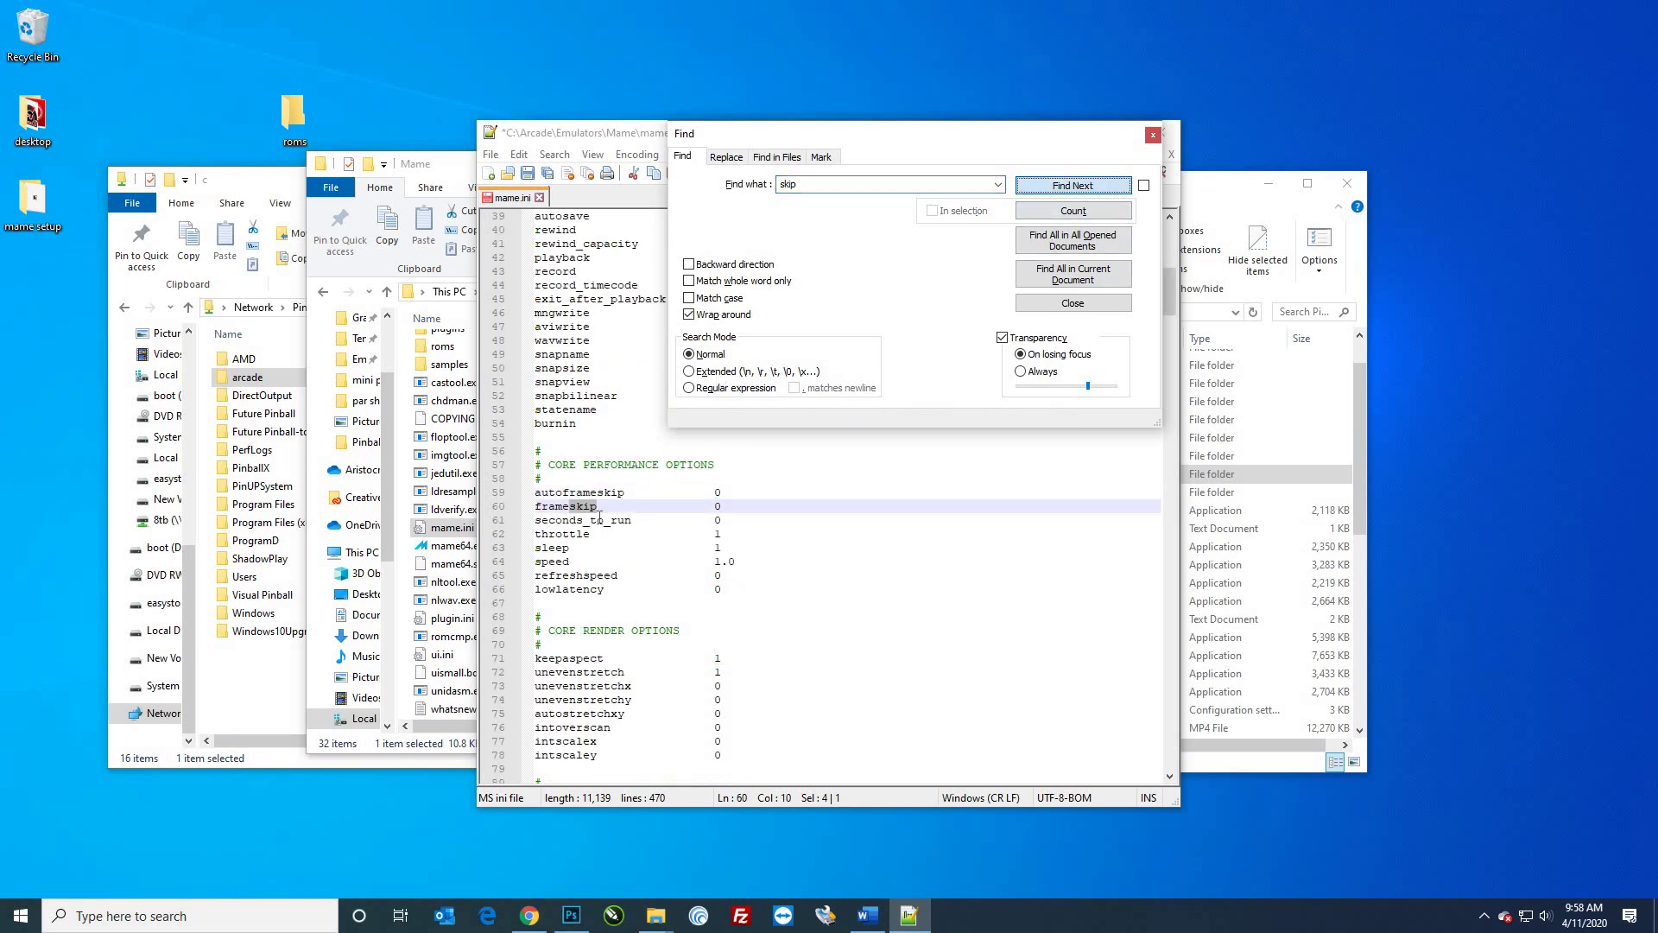
{"action": "left_click", "coordinate": [1074, 185]}
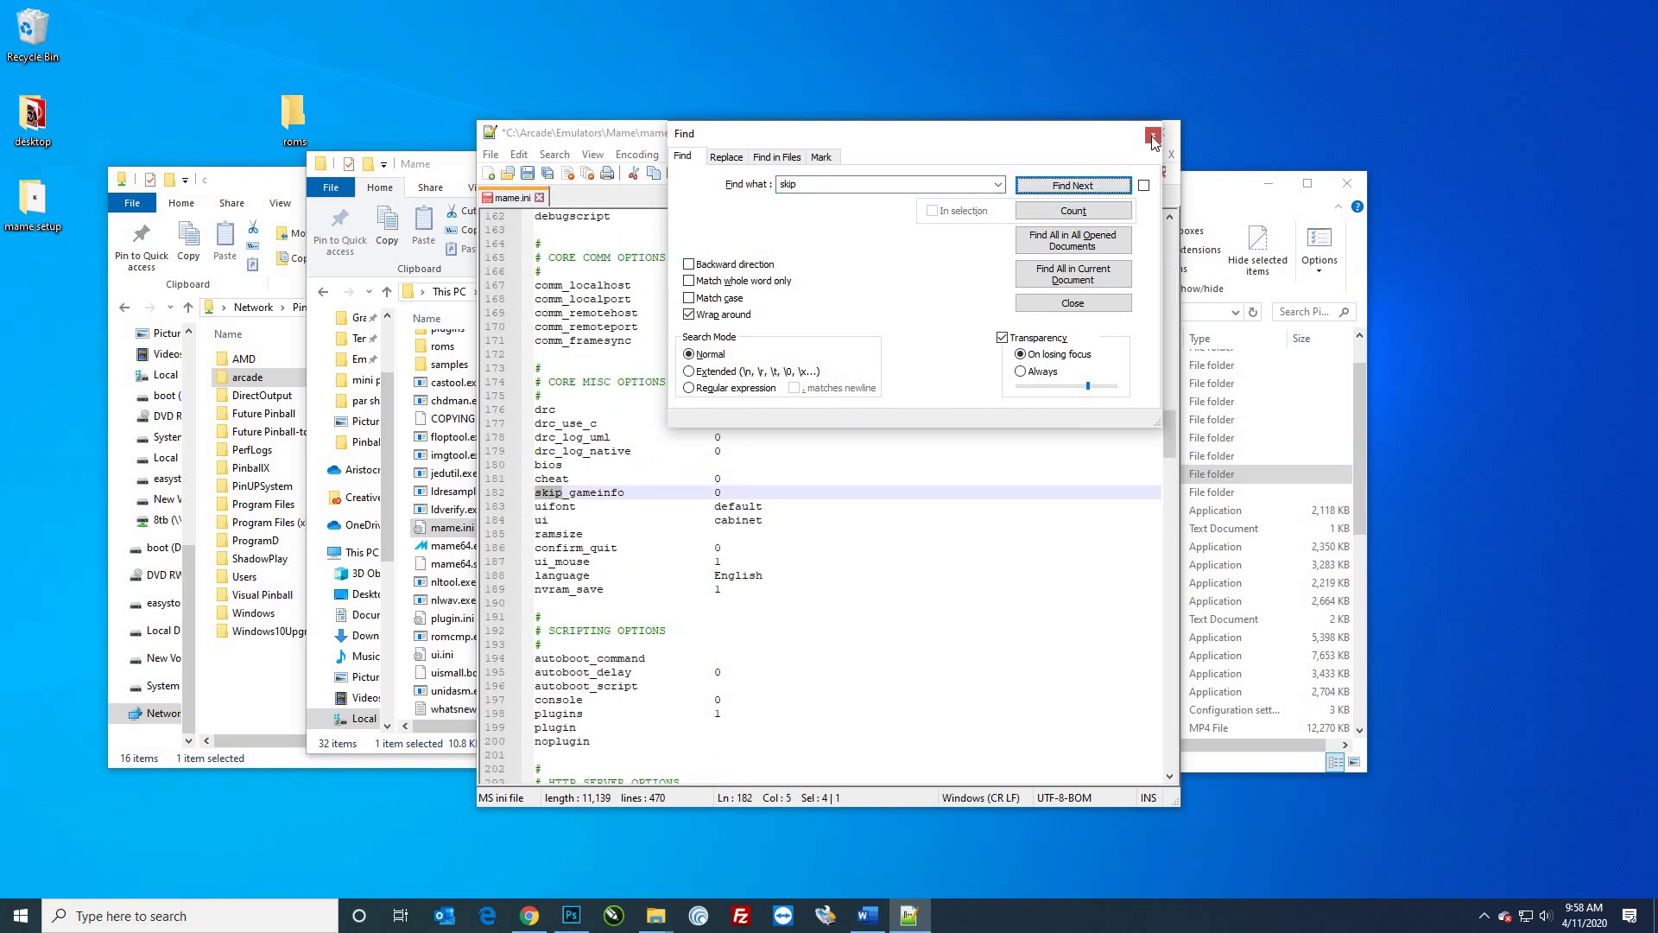
{"action": "key", "text": "Escape"}
Step: Change skip_gameinfo from 0 to 1, save mame.ini, and close Notepad++
{"action": "left_click", "coordinate": [769, 493]}
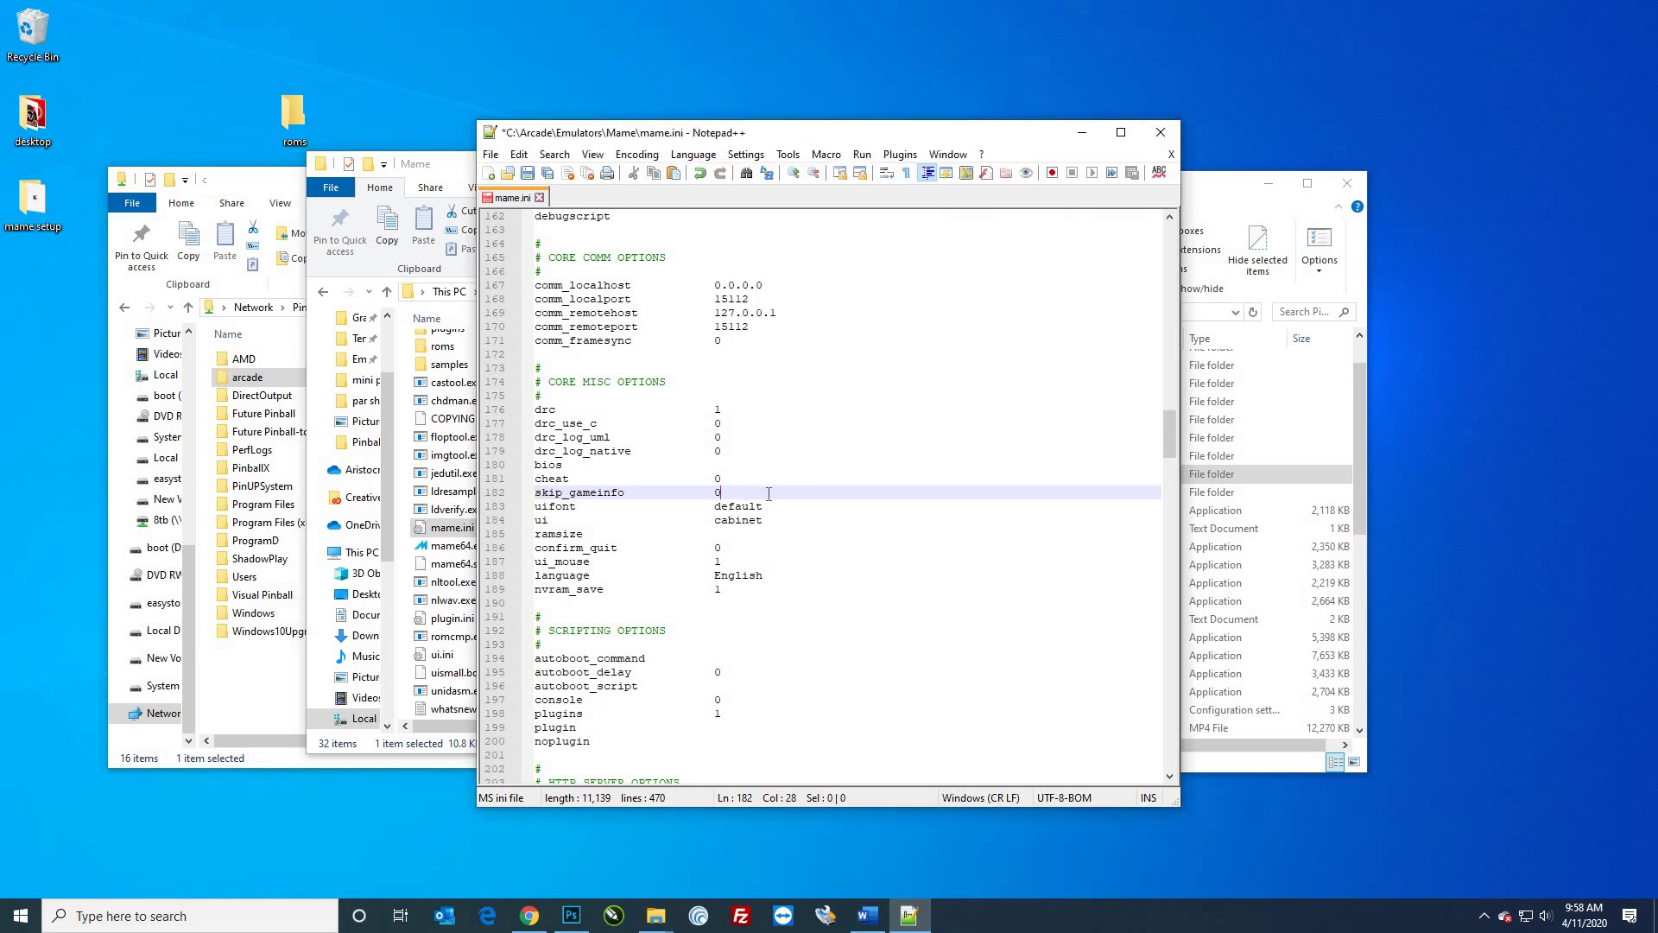
{"action": "key", "text": "BackSpace"}
{"action": "type", "text": "1"}
{"action": "key", "text": "Up"}
{"action": "key", "text": "Up"}
{"action": "key", "text": "Up"}
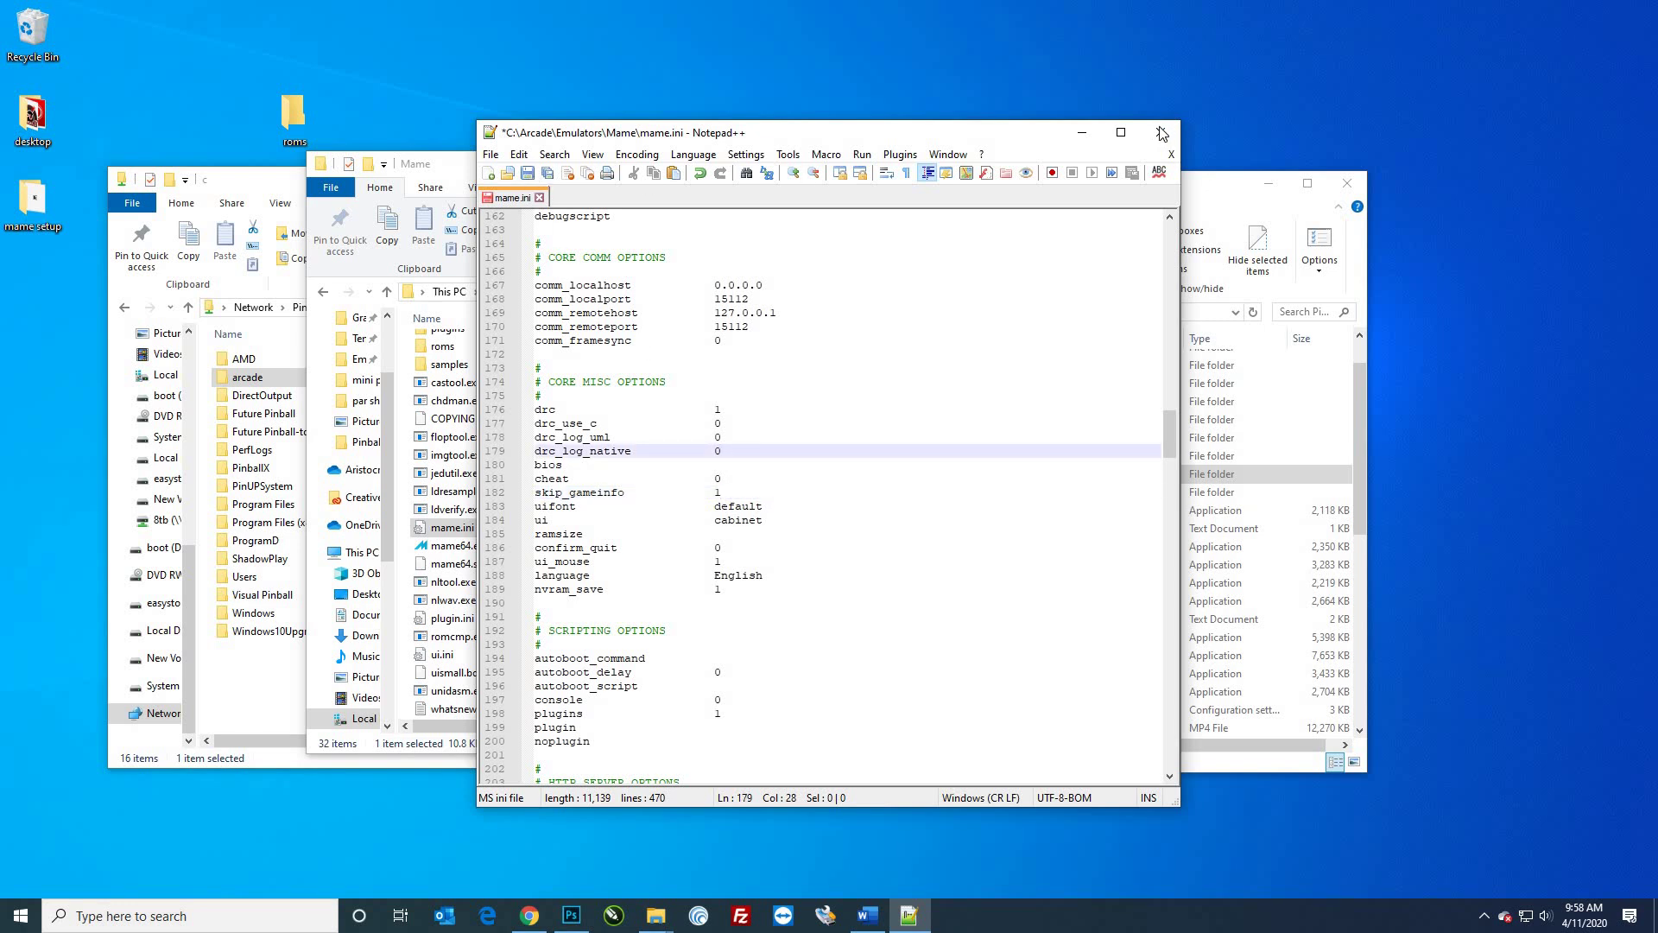
{"action": "left_click", "coordinate": [527, 173]}
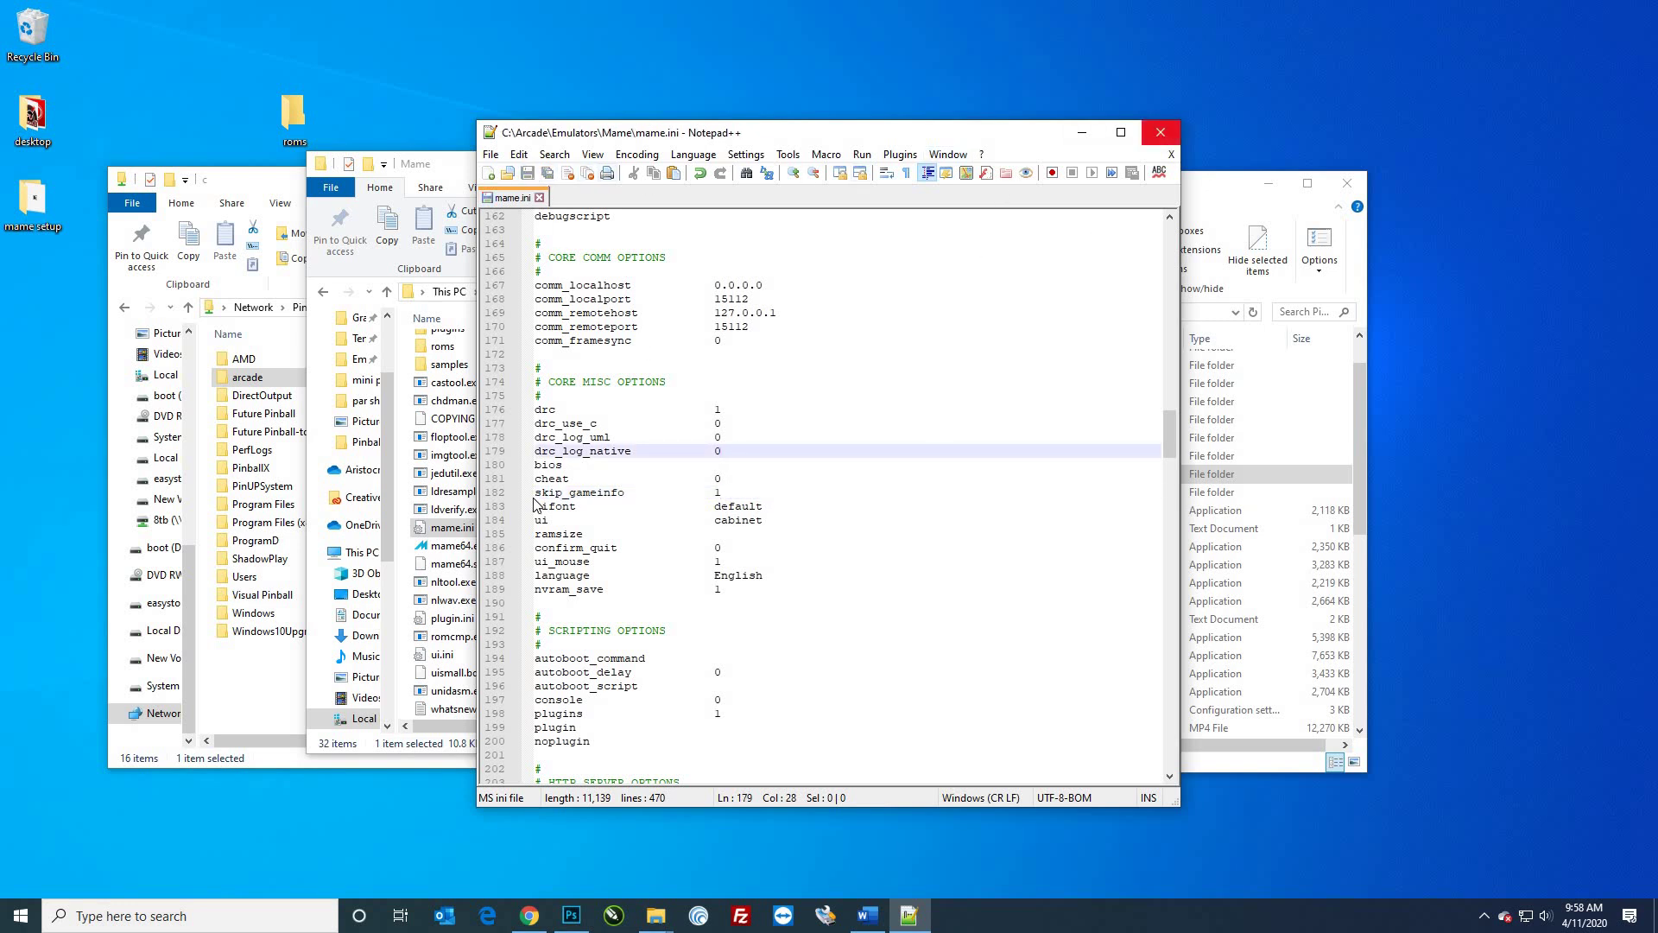
{"action": "left_click", "coordinate": [1161, 132]}
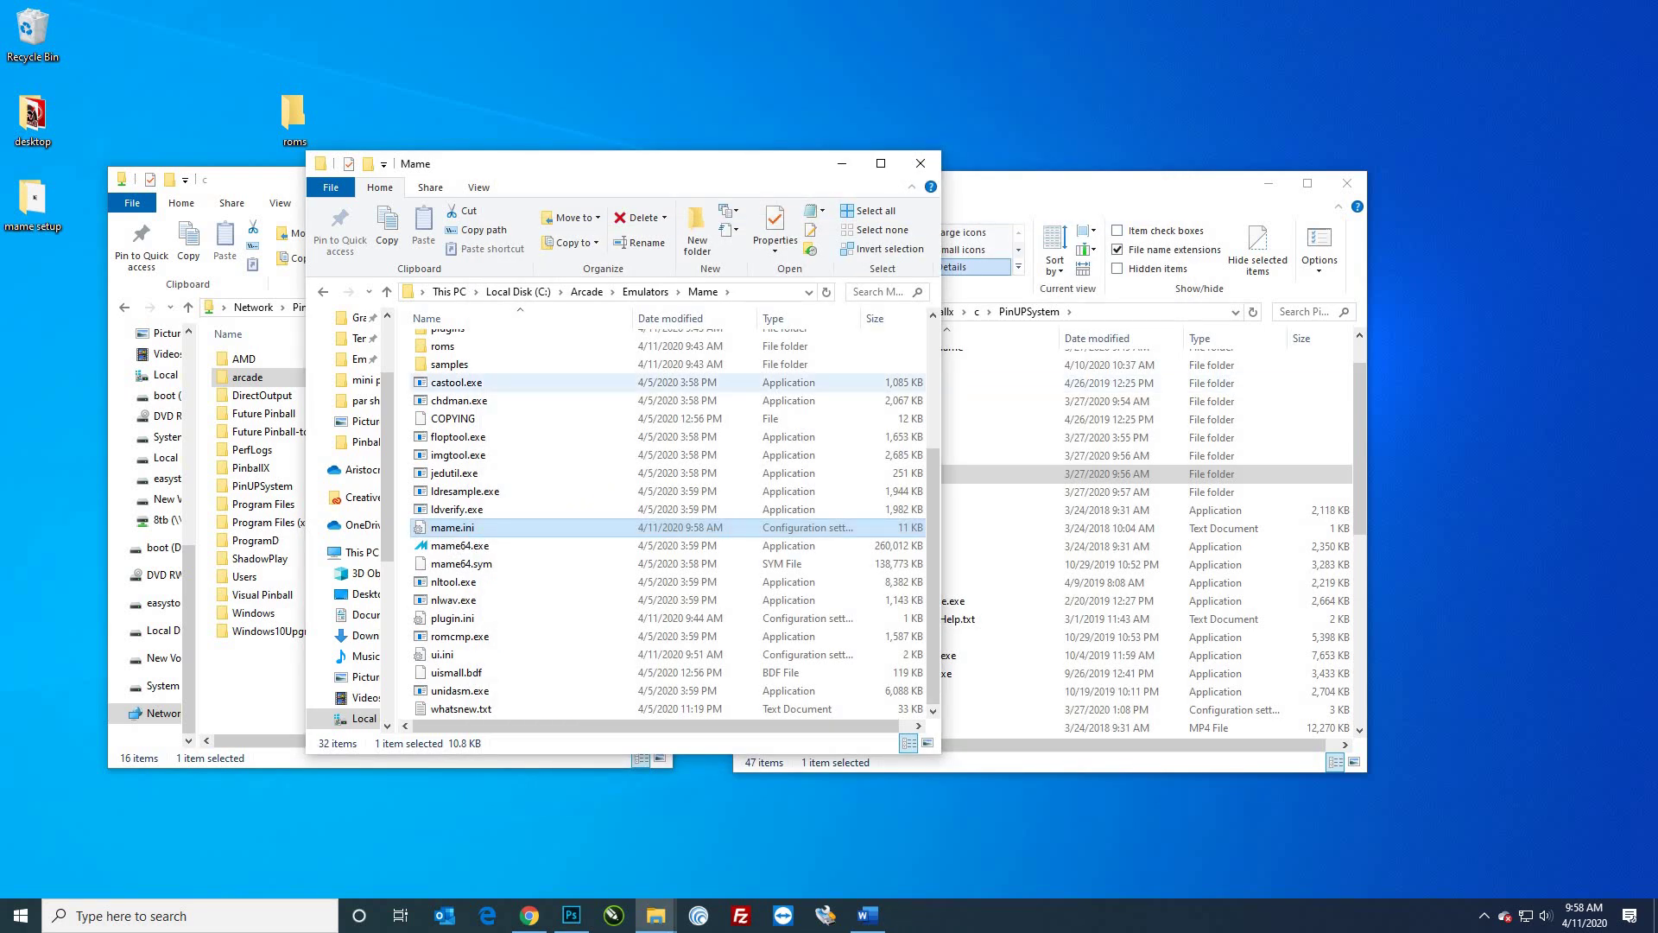
Step: Launch mame64.exe, run Donkey Kong (US set 1) rotated sideways, then quit MAME with Esc
{"action": "double_click", "coordinate": [457, 545]}
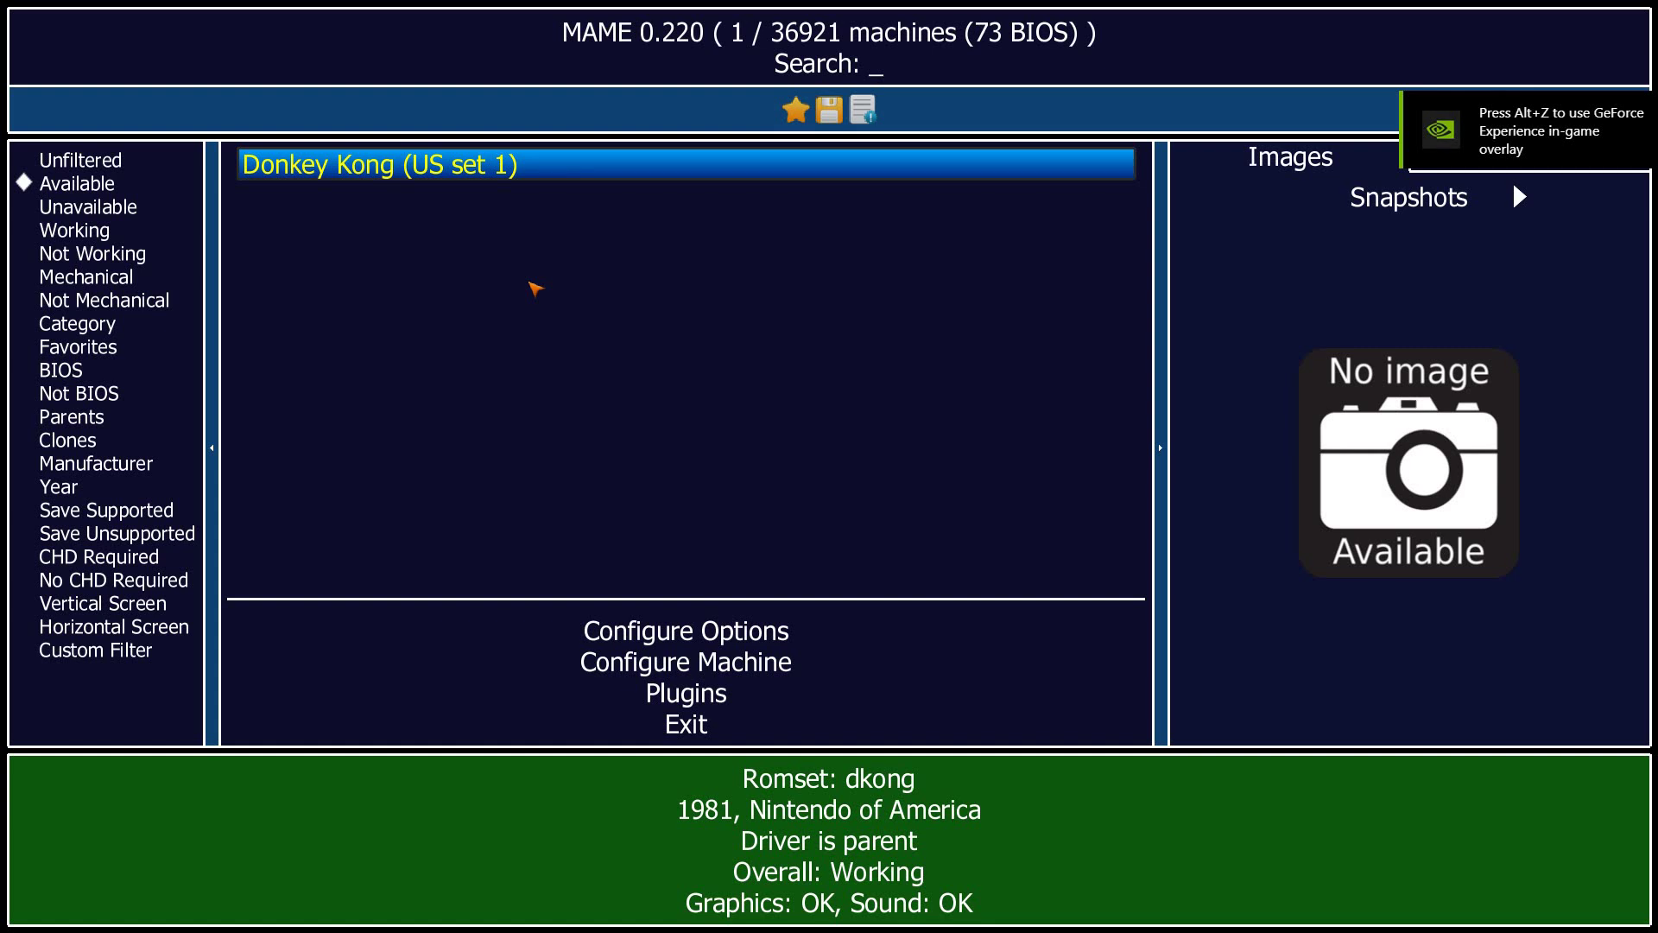
{"action": "double_click", "coordinate": [494, 166]}
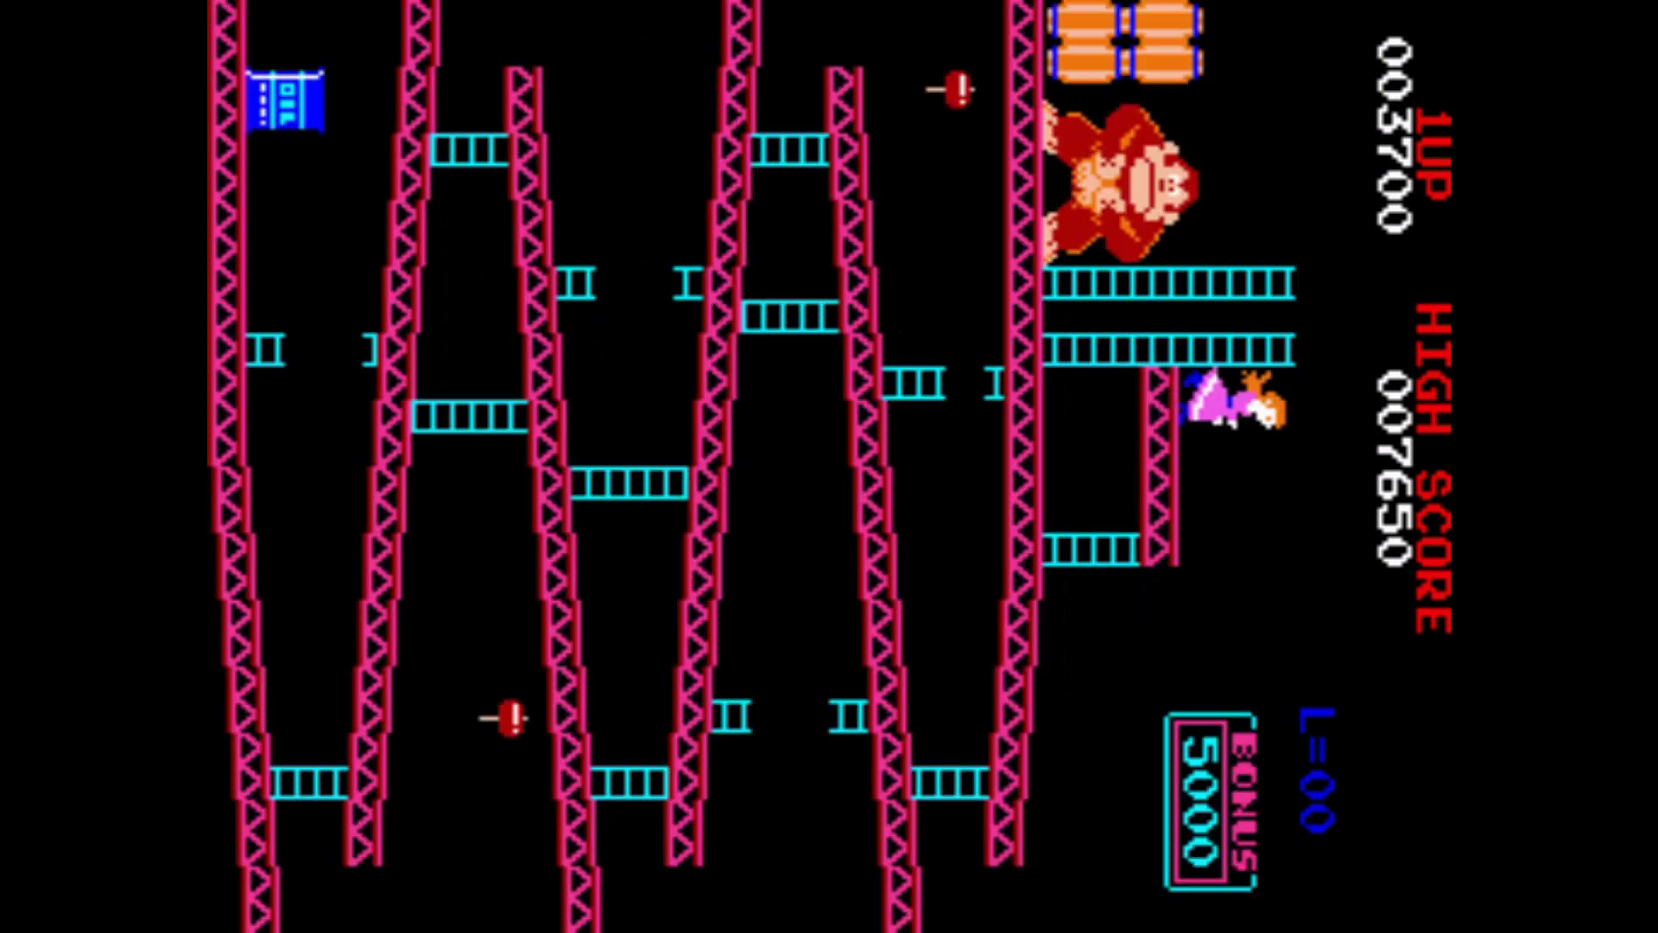
{"action": "key", "text": "Escape"}
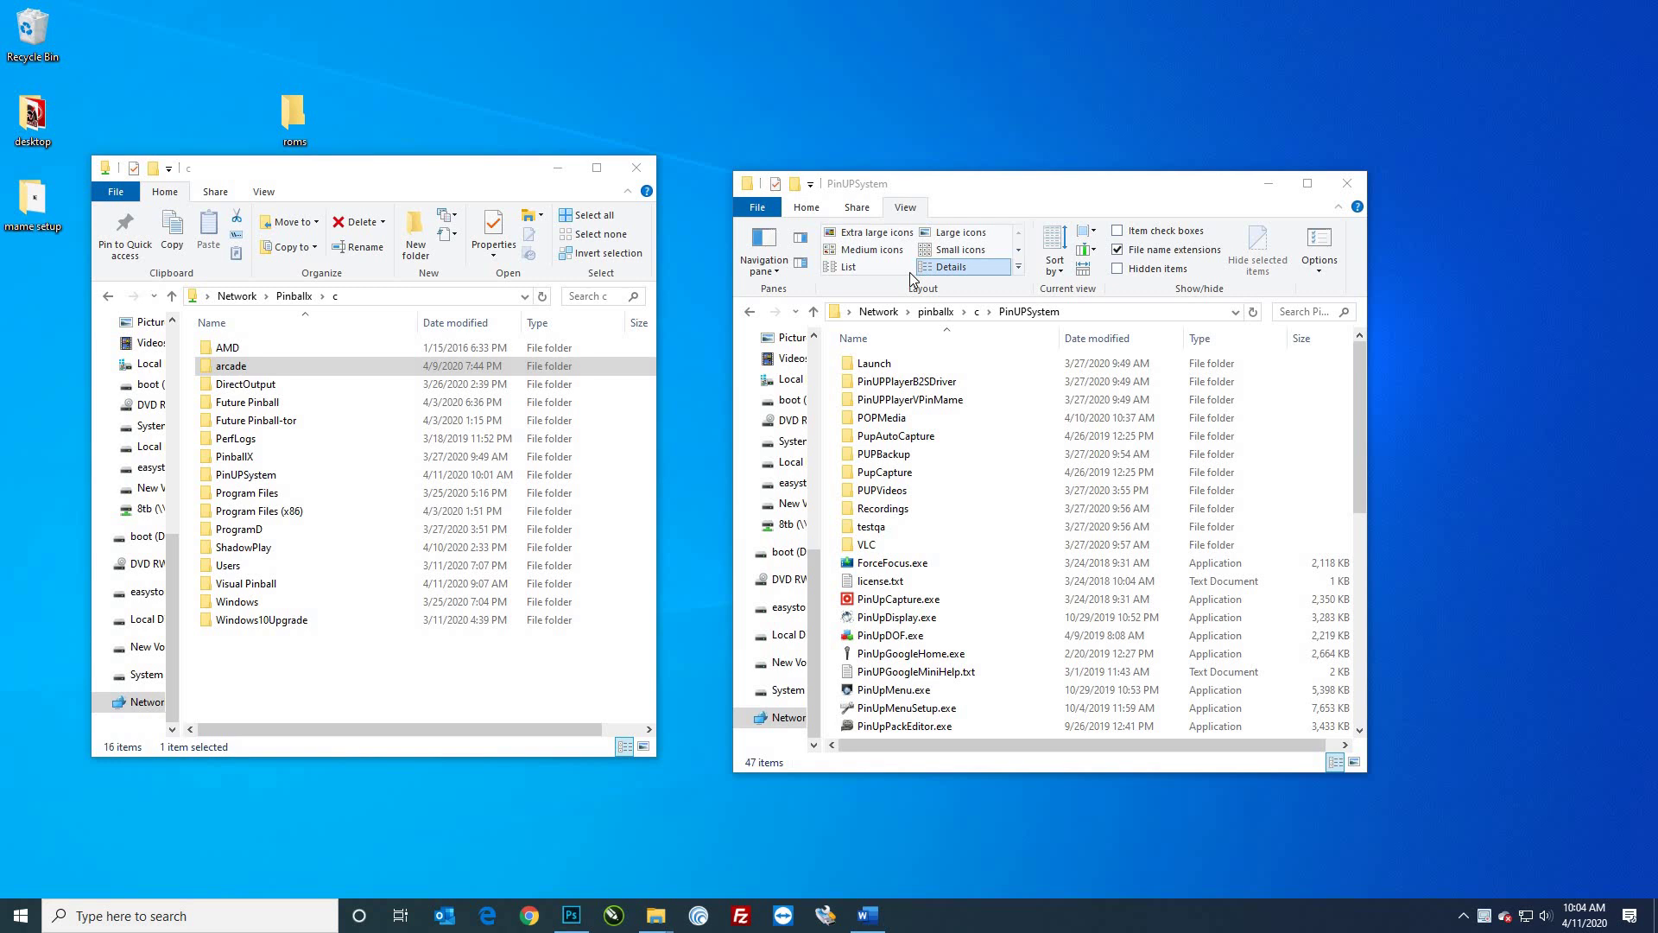
Step: Run PinUpMenuSetup.exe from the PinUPSystem folder and show its Popper Setup page
{"action": "left_click_drag", "start_coordinate": [994, 184], "coordinate": [924, 146]}
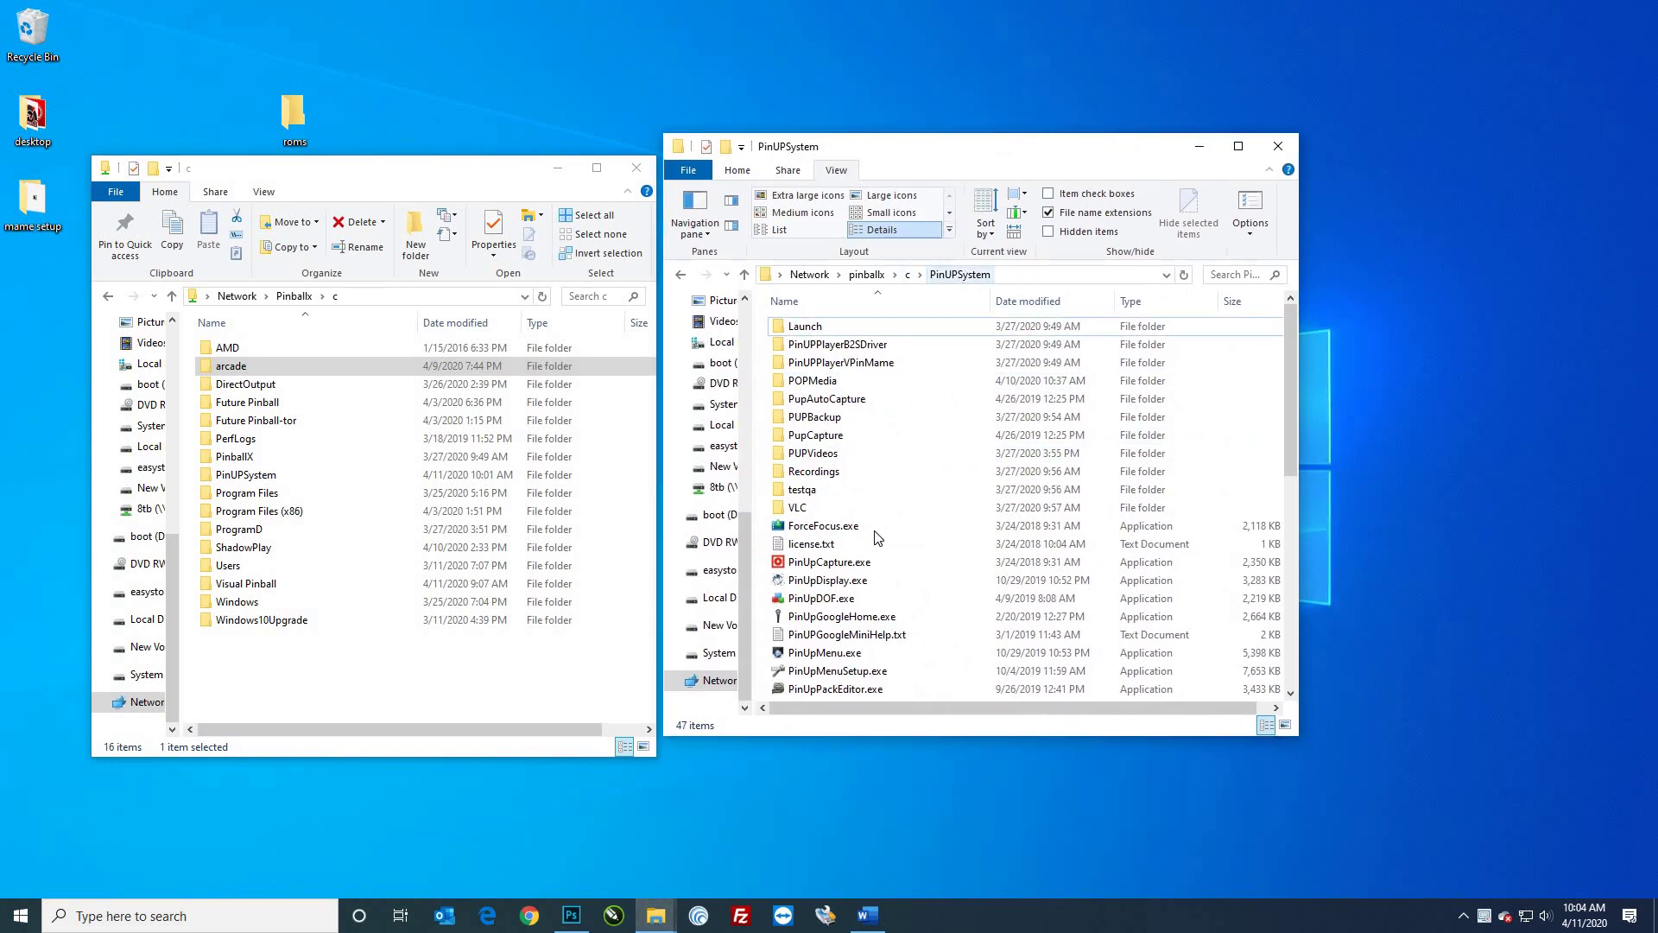
{"action": "scroll", "coordinate": [862, 559], "scroll_direction": "down", "scroll_amount": 2}
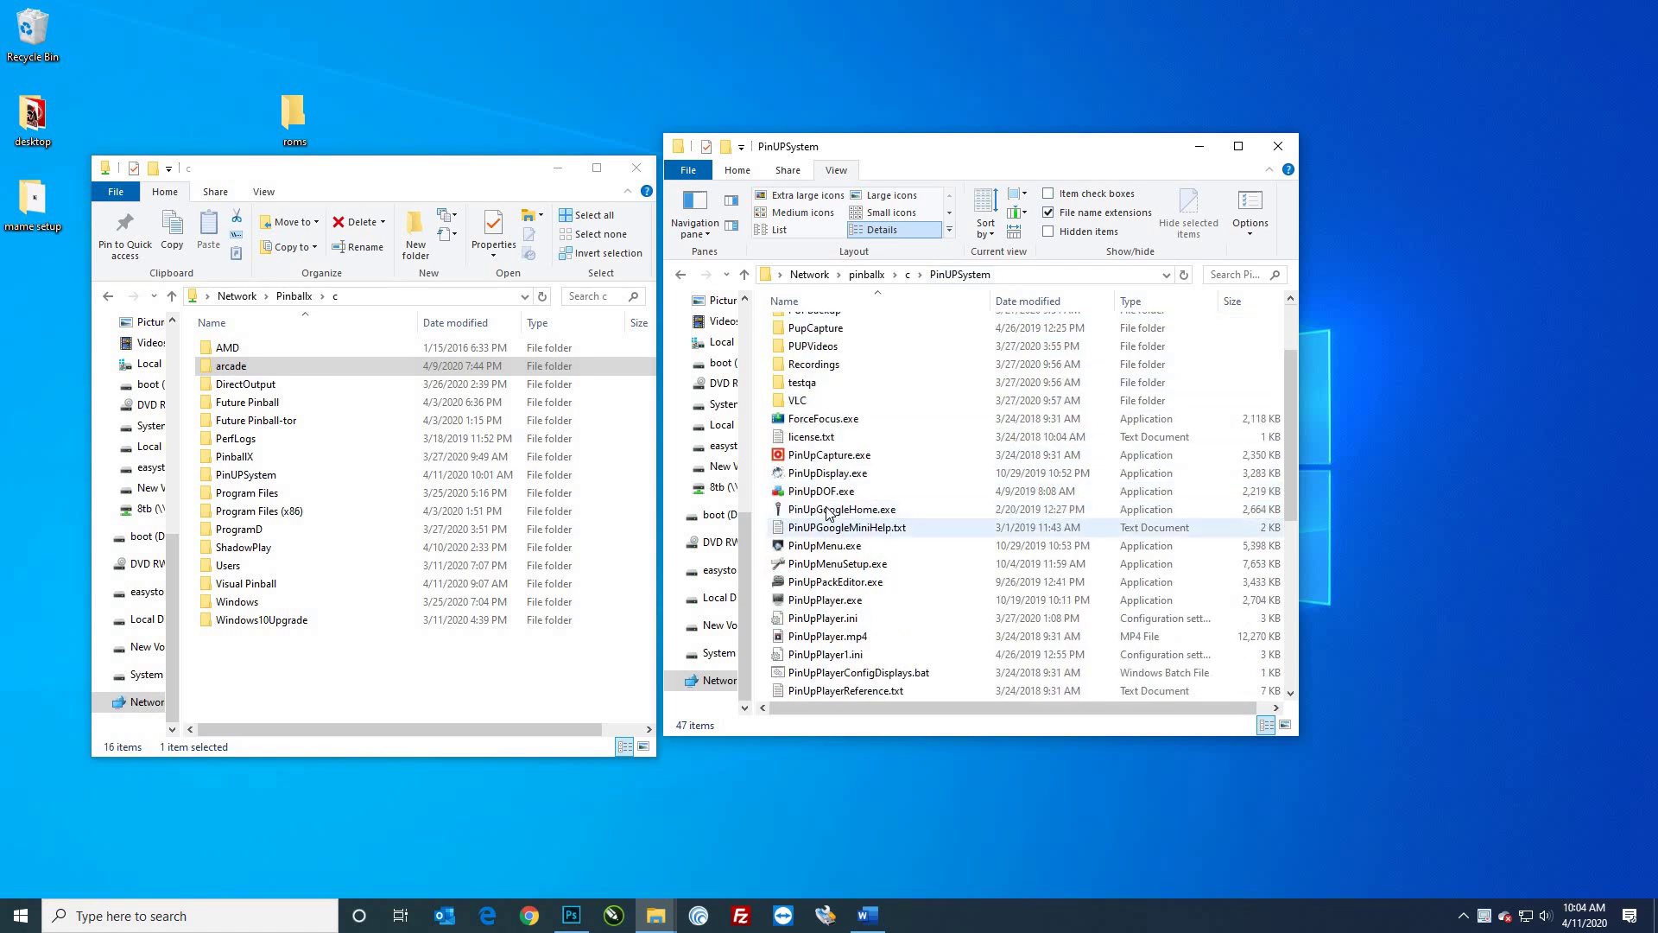
{"action": "scroll", "coordinate": [845, 514], "scroll_direction": "down", "scroll_amount": 1}
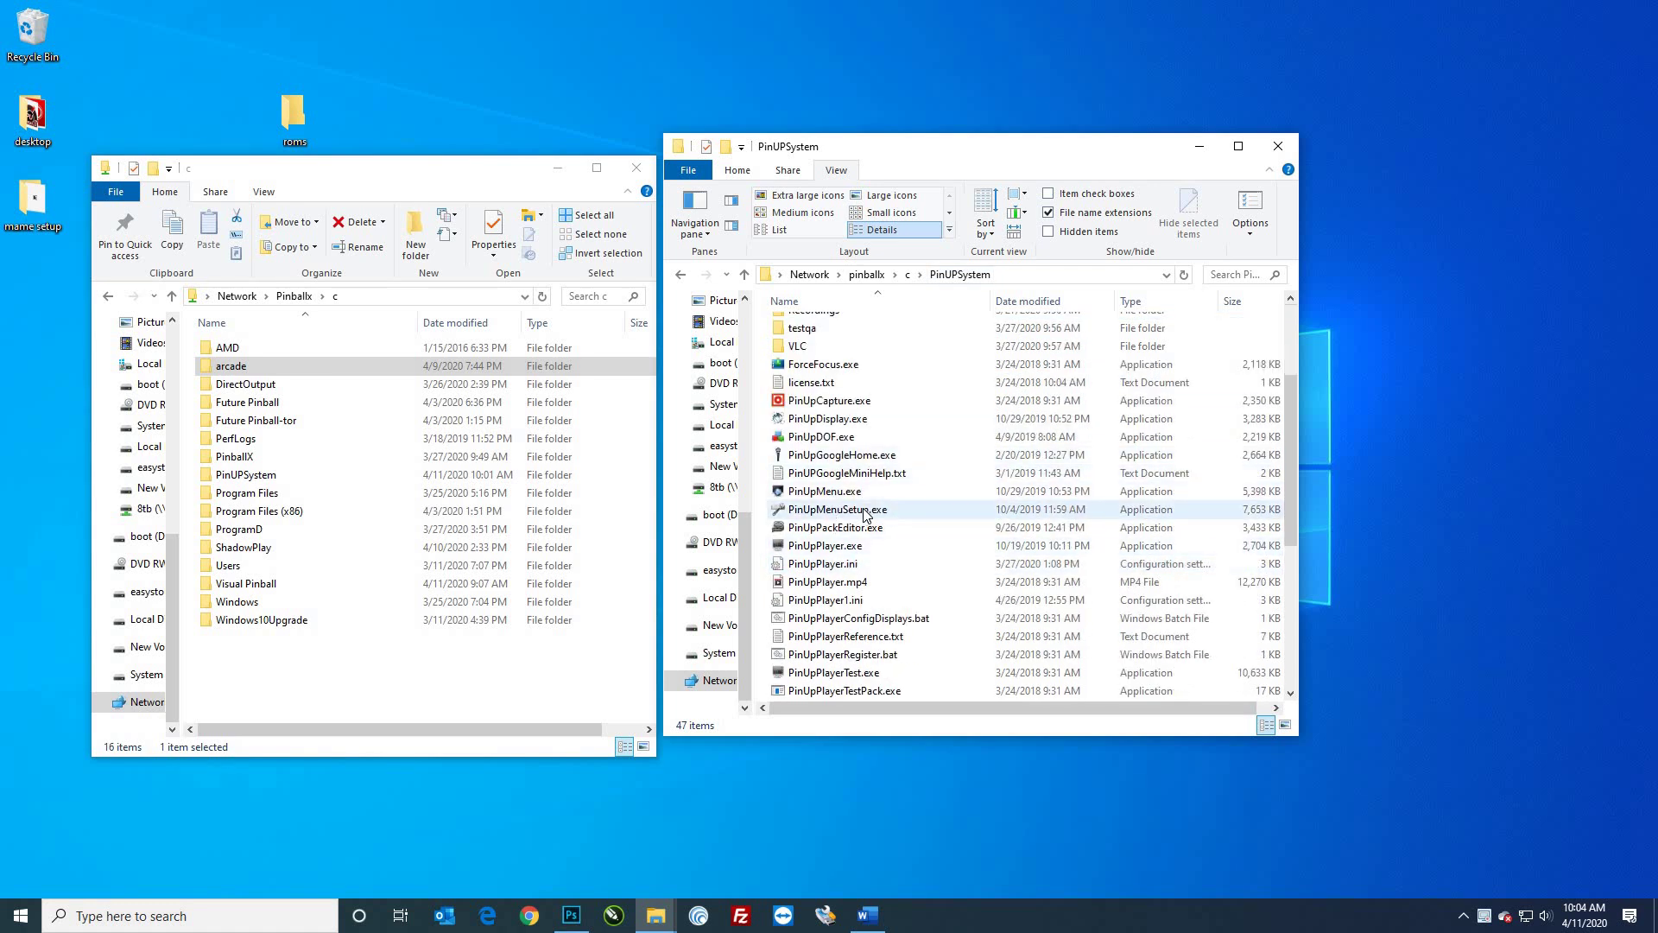
{"action": "key", "text": "Return"}
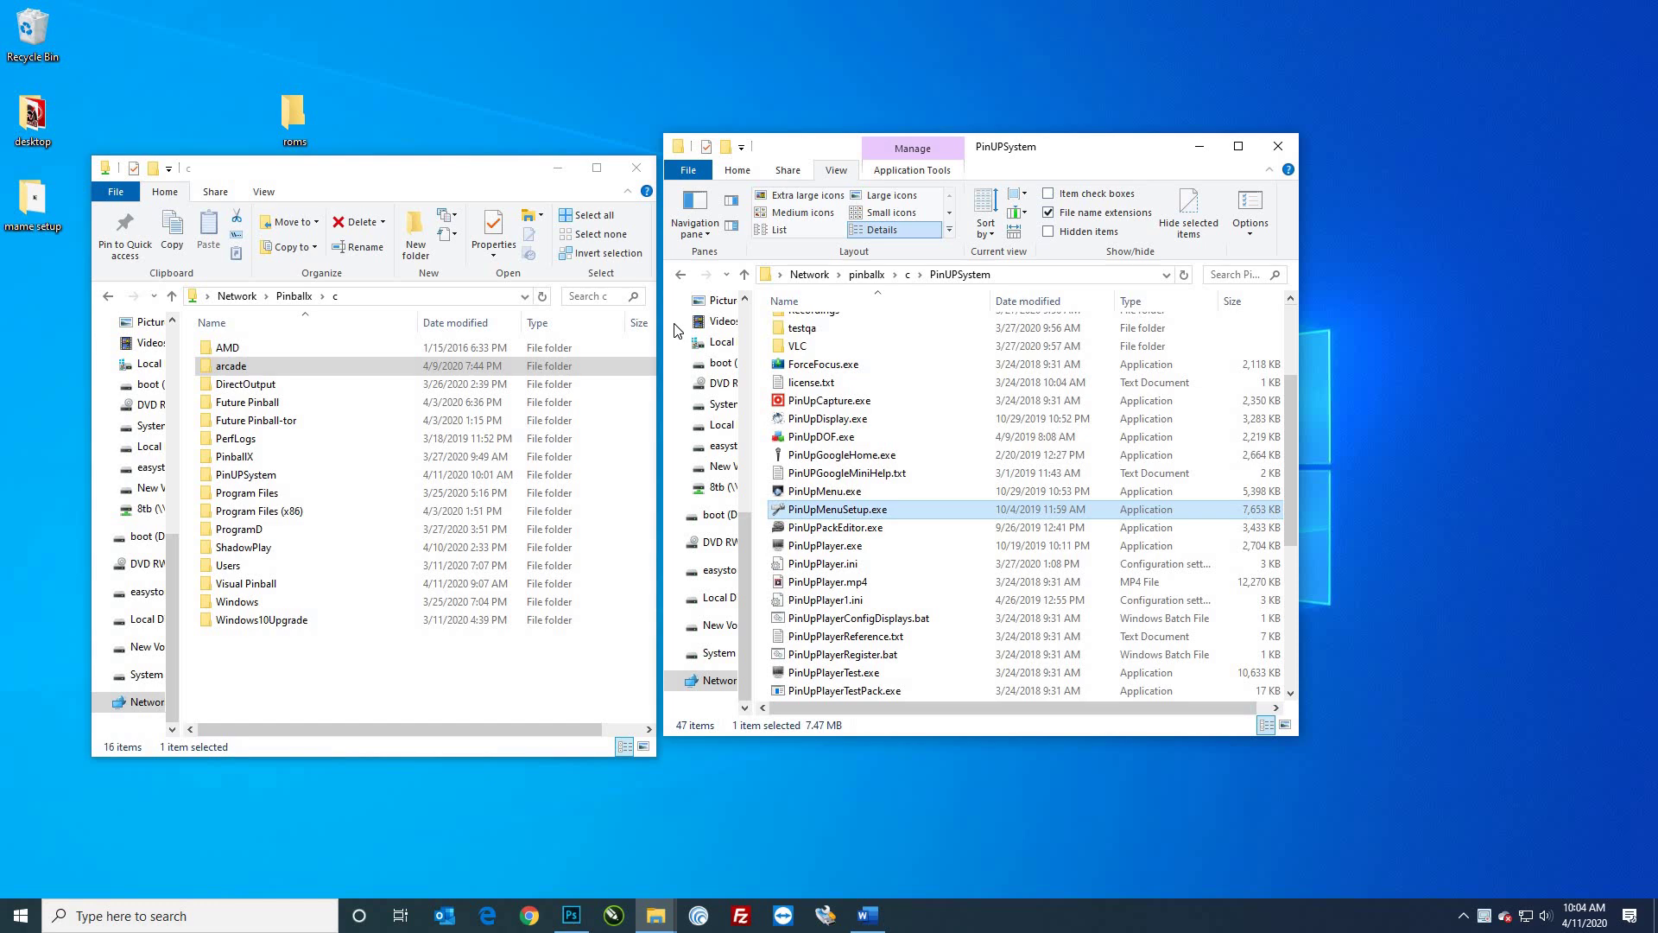
{"action": "key", "text": "ctrl+Tab"}
{"action": "key", "text": "ctrl+Tab"}
{"action": "key", "text": "ctrl+Tab"}
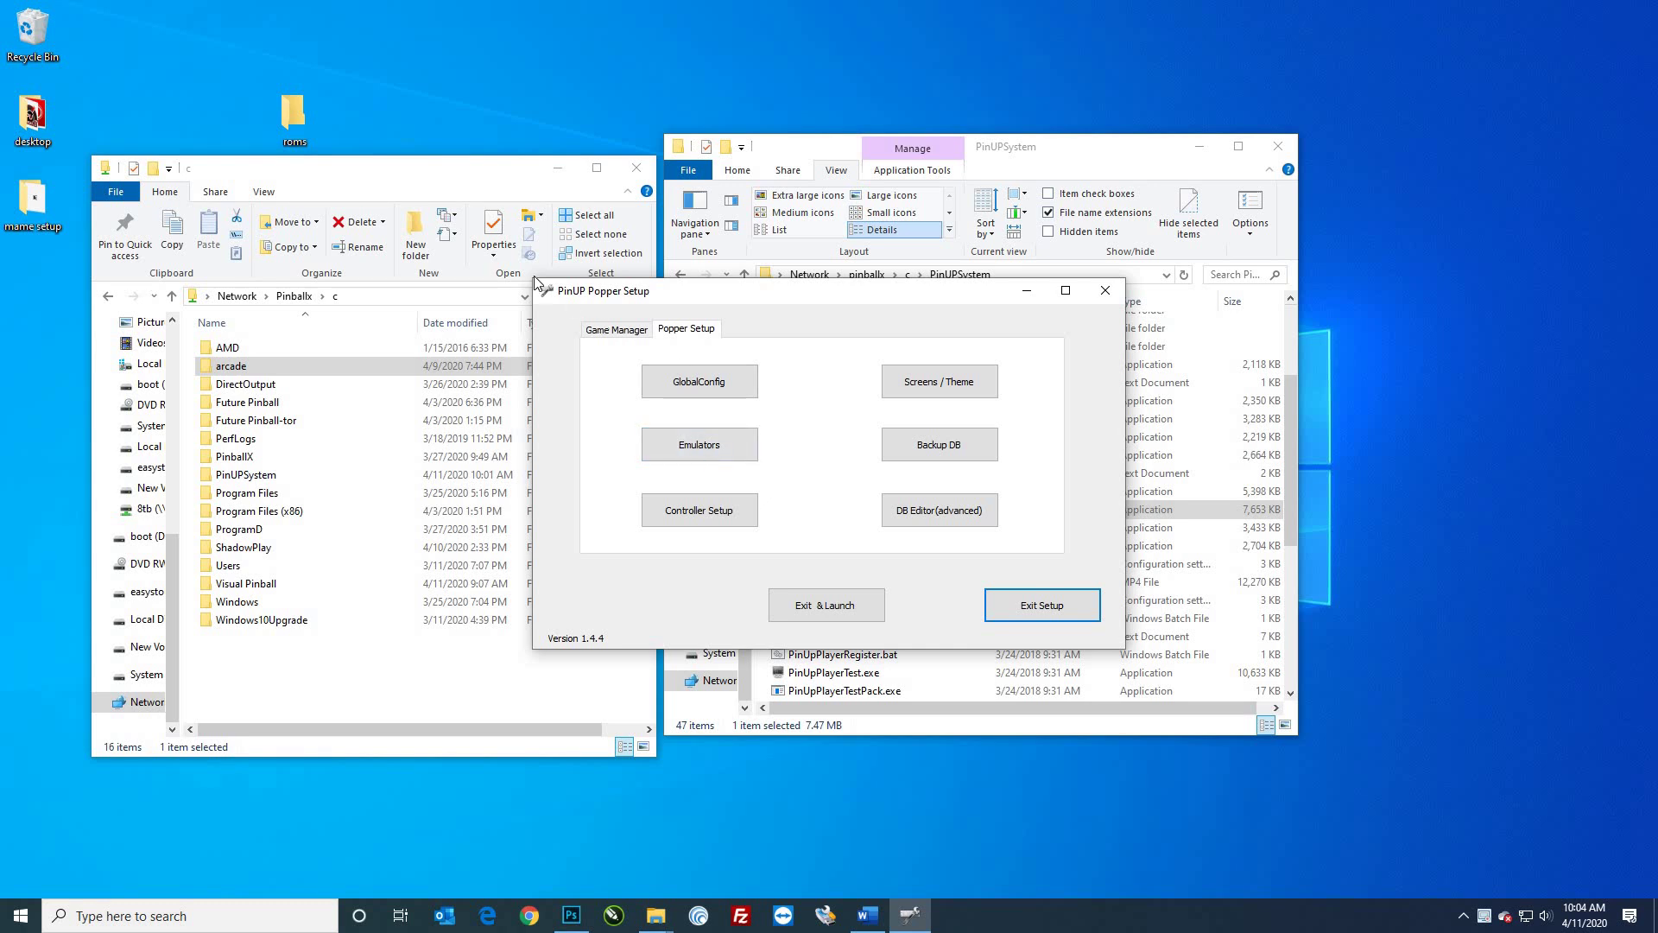
Step: Open the Emulators form and page through records to the Mame entry (EMUID 10)
{"action": "left_click", "coordinate": [699, 444]}
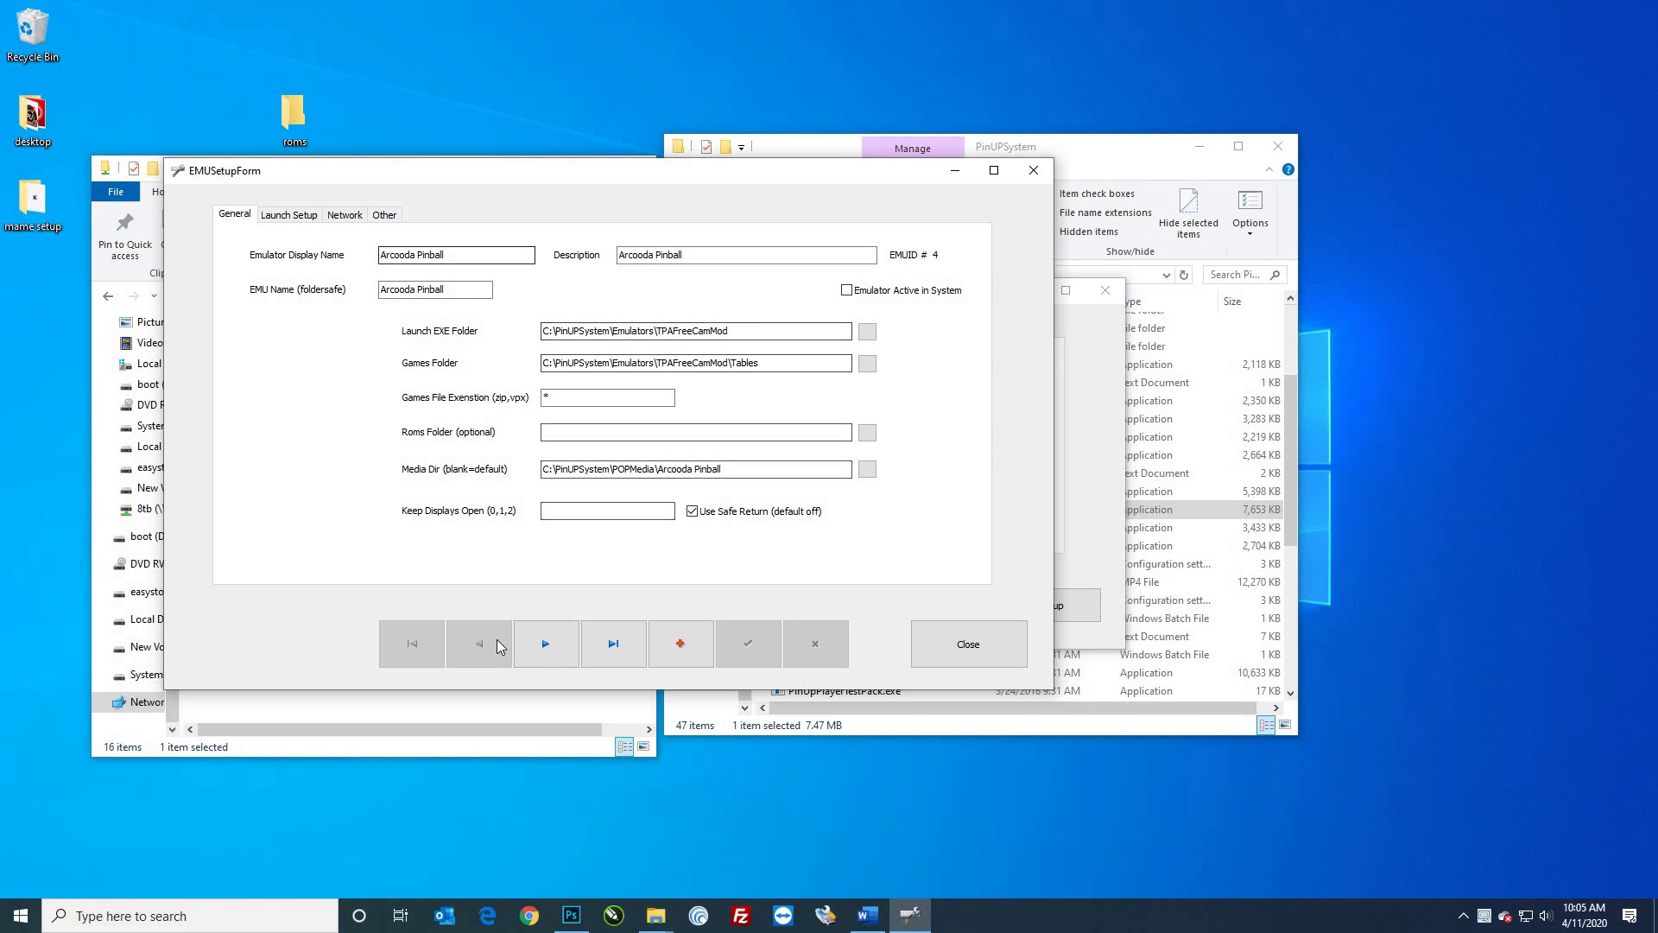
{"action": "left_click", "coordinate": [545, 643]}
{"action": "key", "text": "Return"}
{"action": "key", "text": "Return"}
{"action": "left_click", "coordinate": [692, 648]}
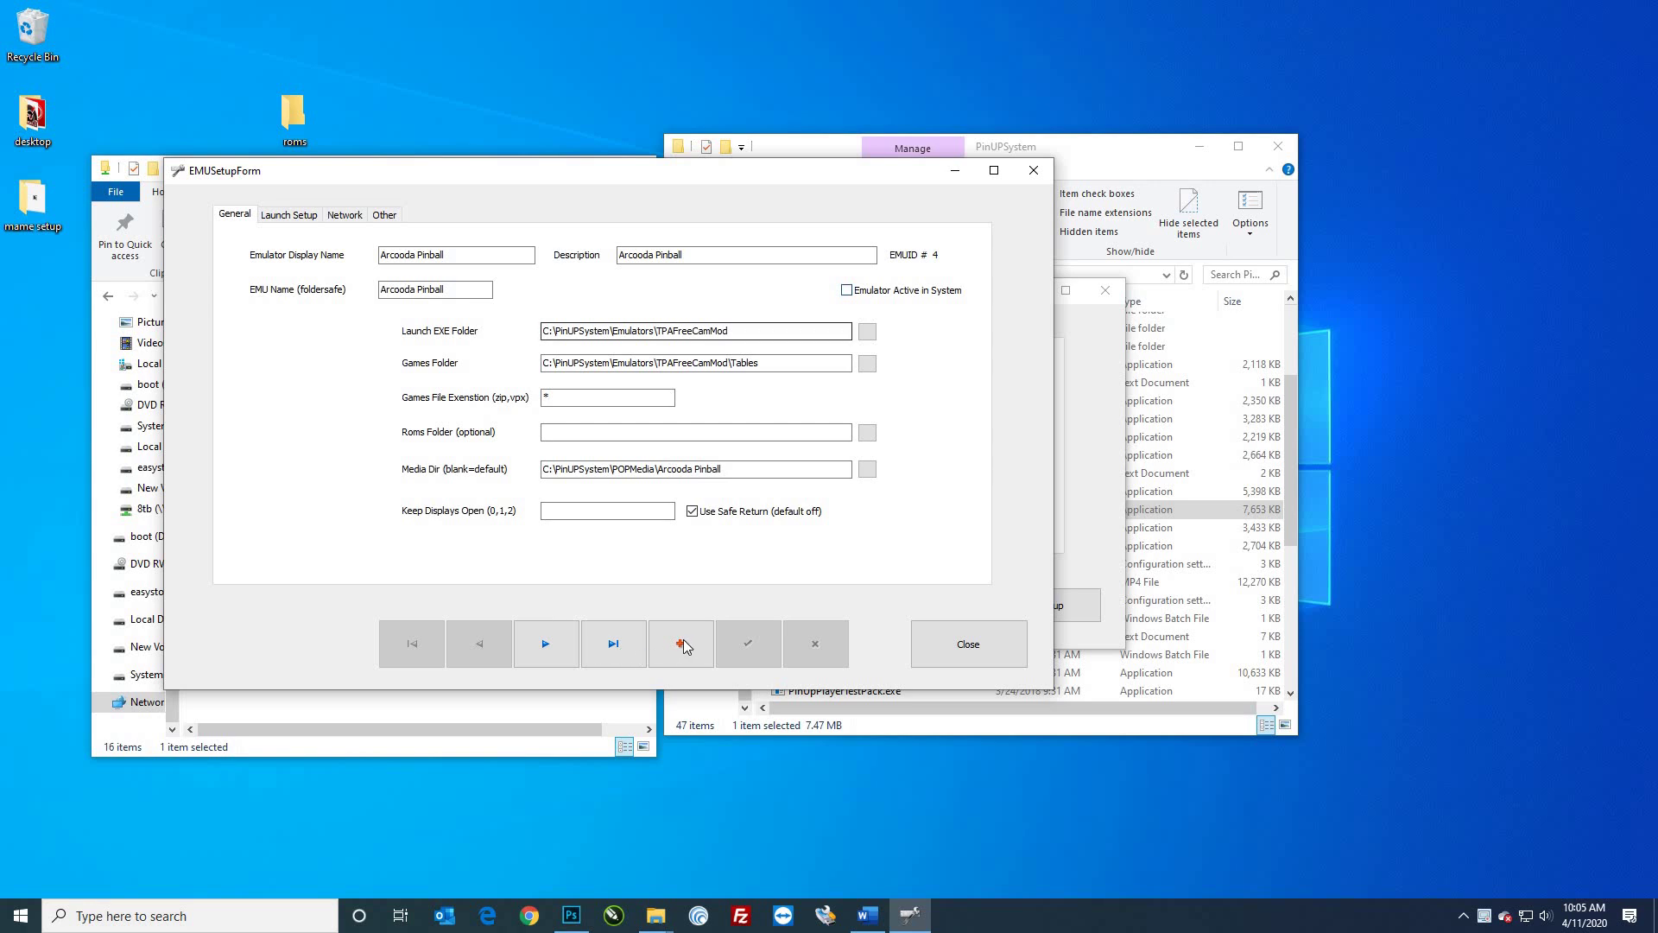
{"action": "left_click", "coordinate": [550, 640]}
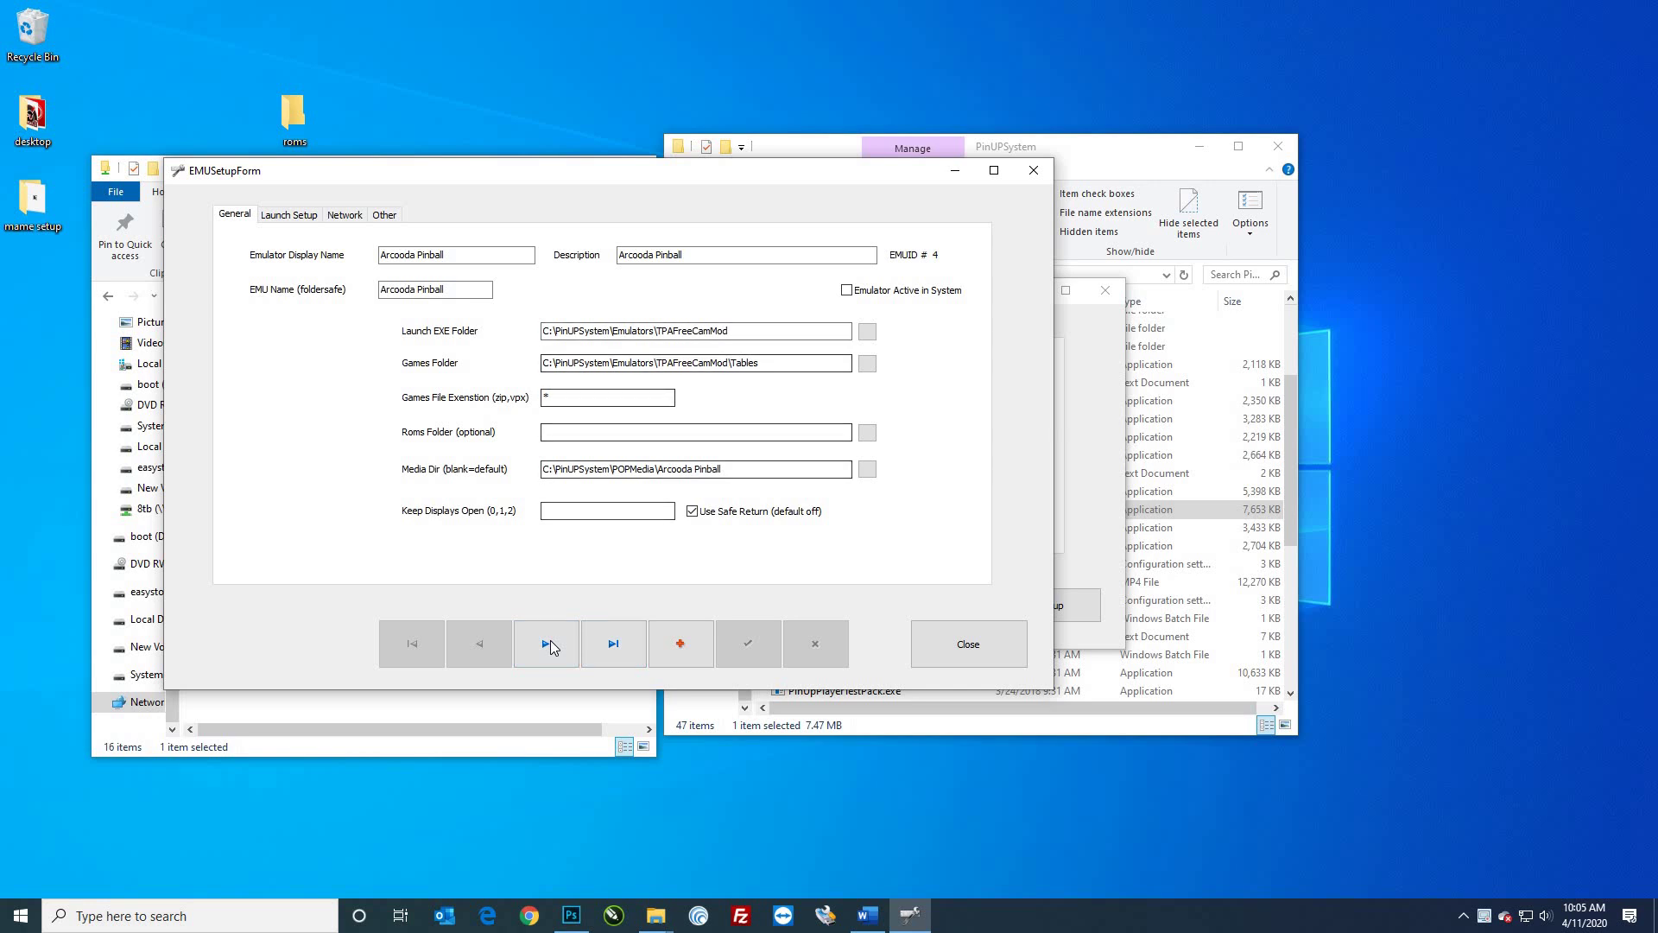
{"action": "key", "text": "Return"}
{"action": "key", "text": "Return"}
{"action": "key", "text": "Return"}
{"action": "key", "text": "Return"}
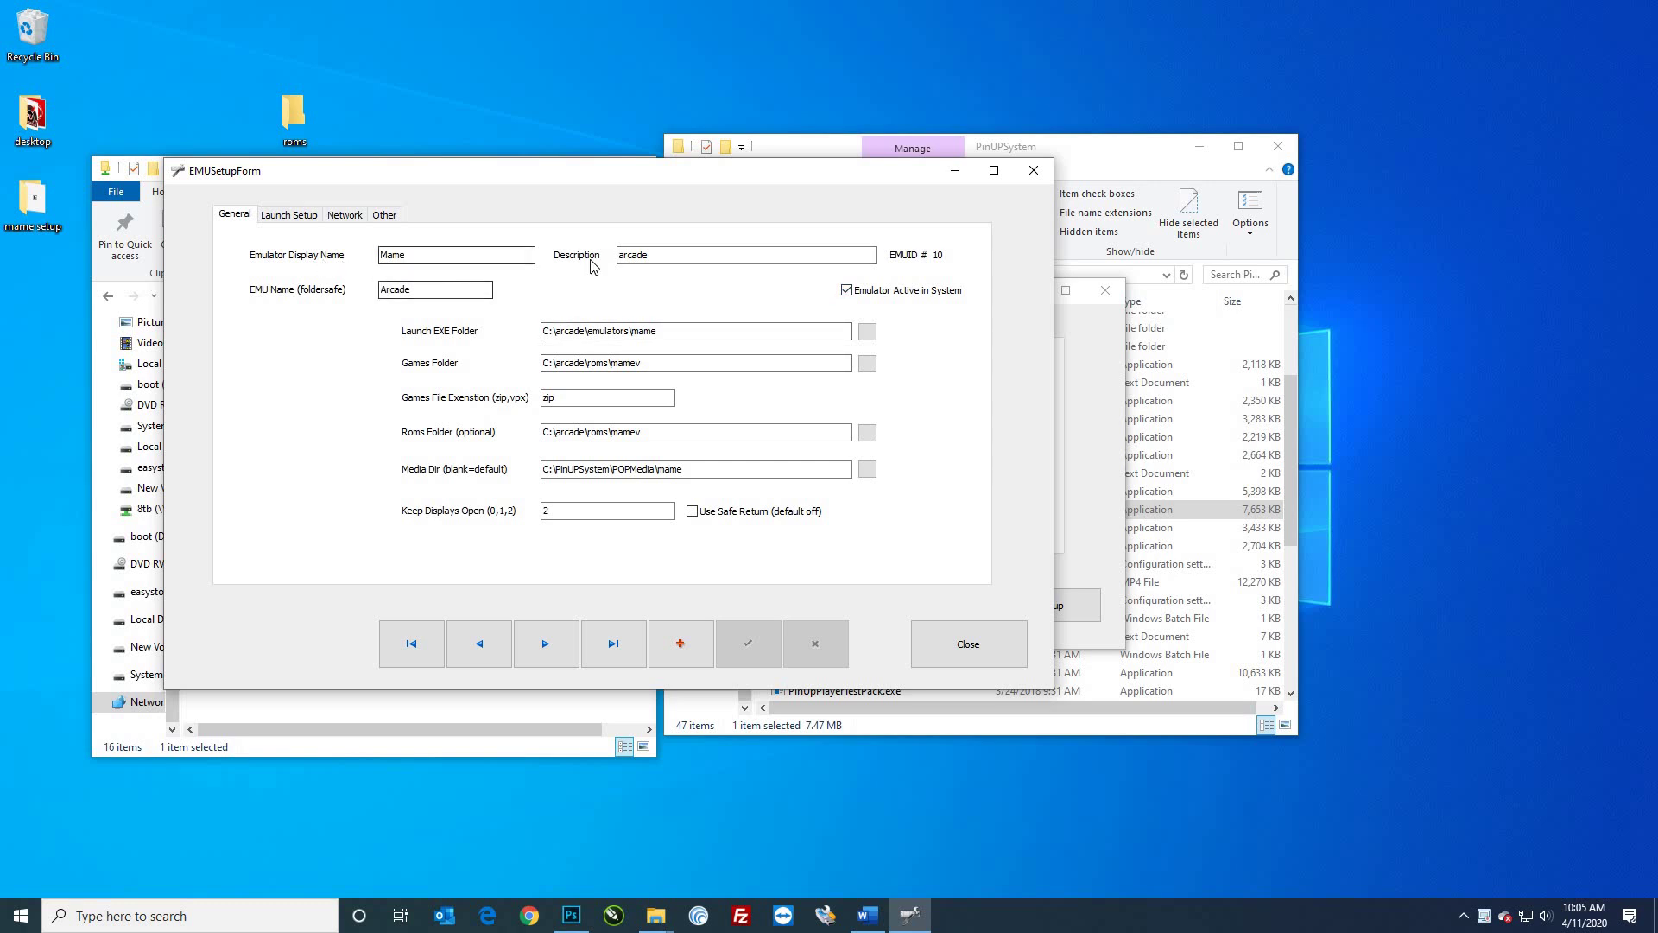
{"action": "key", "text": "Tab"}
{"action": "key", "text": "Tab"}
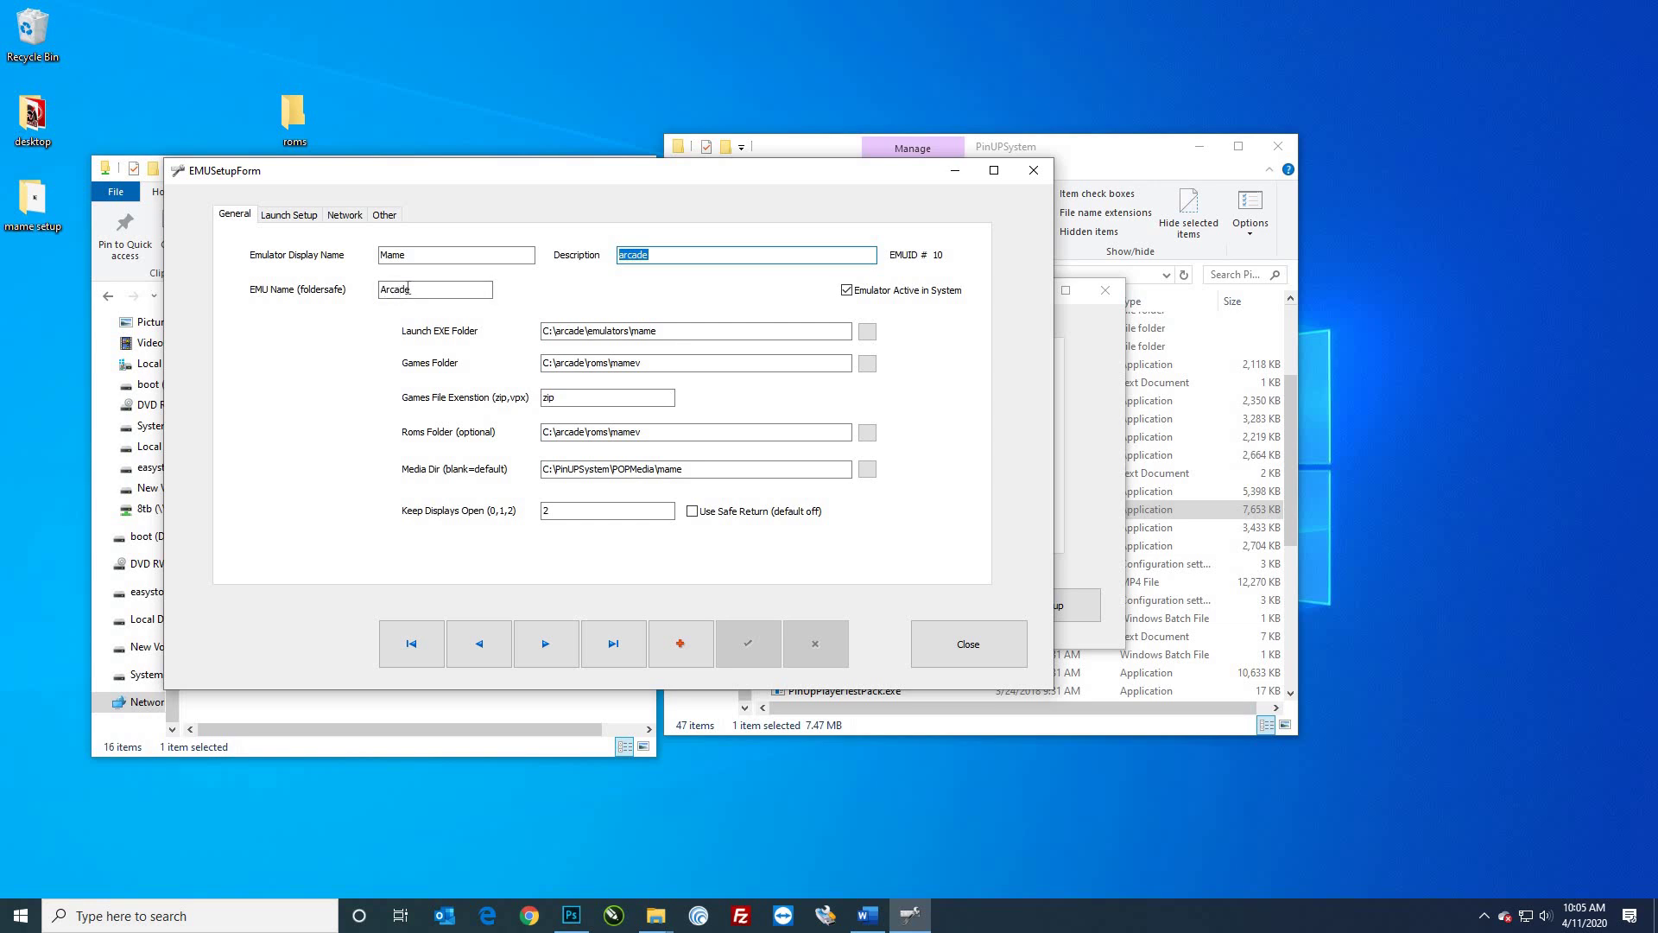
{"action": "left_click", "coordinate": [440, 287]}
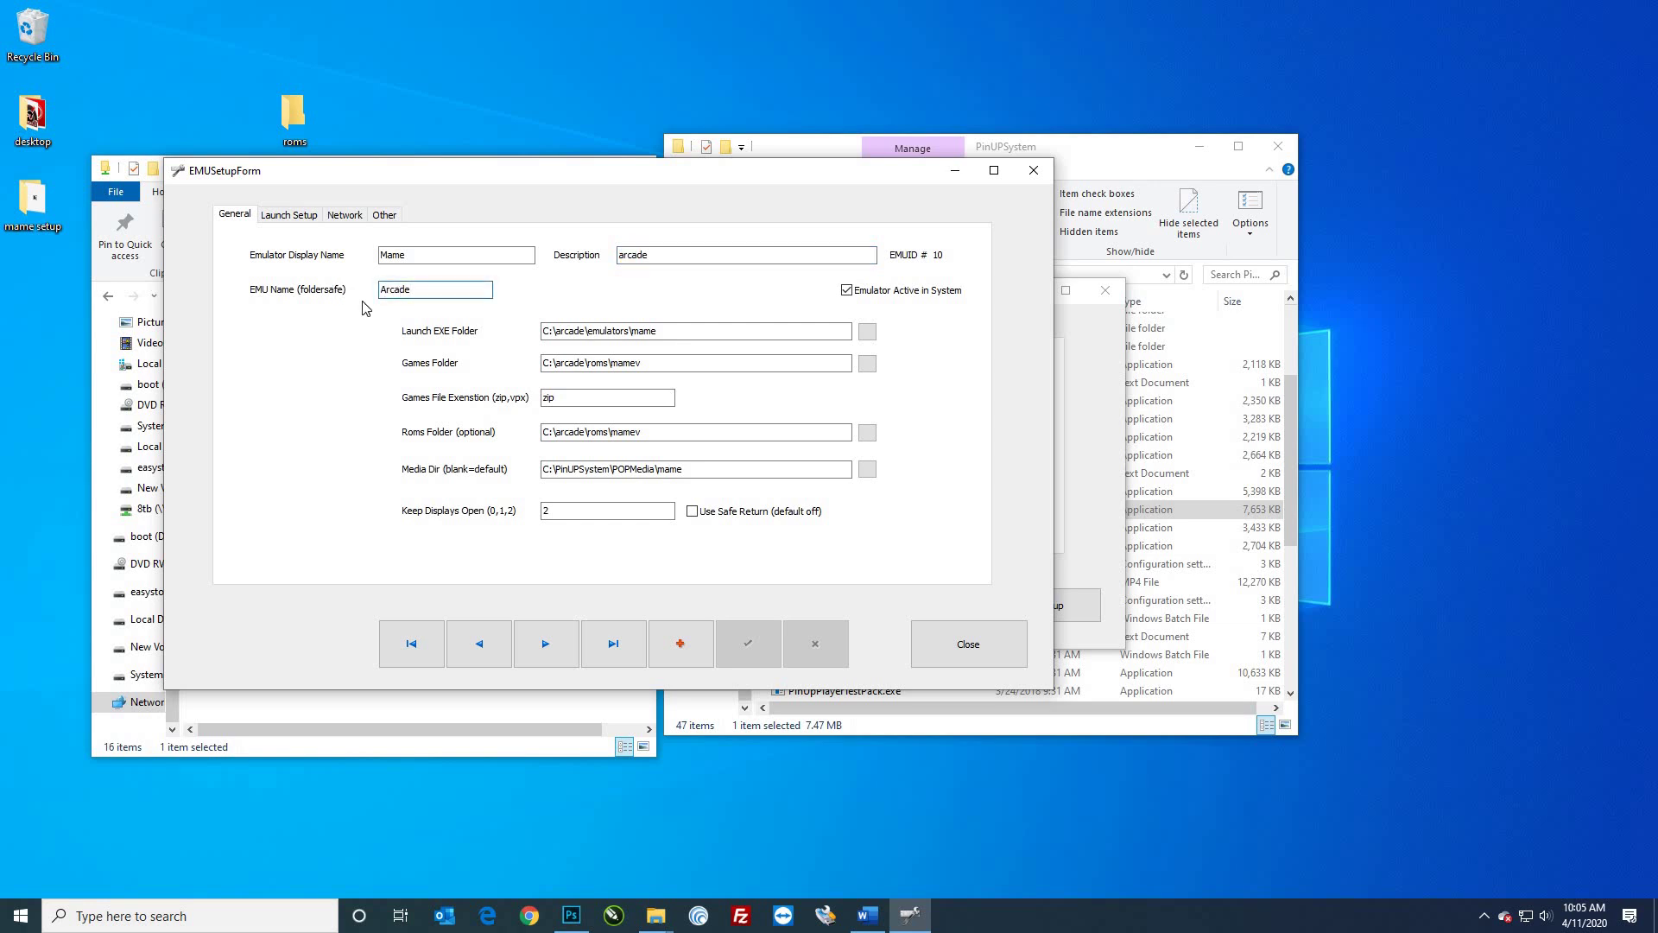
{"action": "key", "text": "ctrl+a"}
{"action": "left_click", "coordinate": [844, 332]}
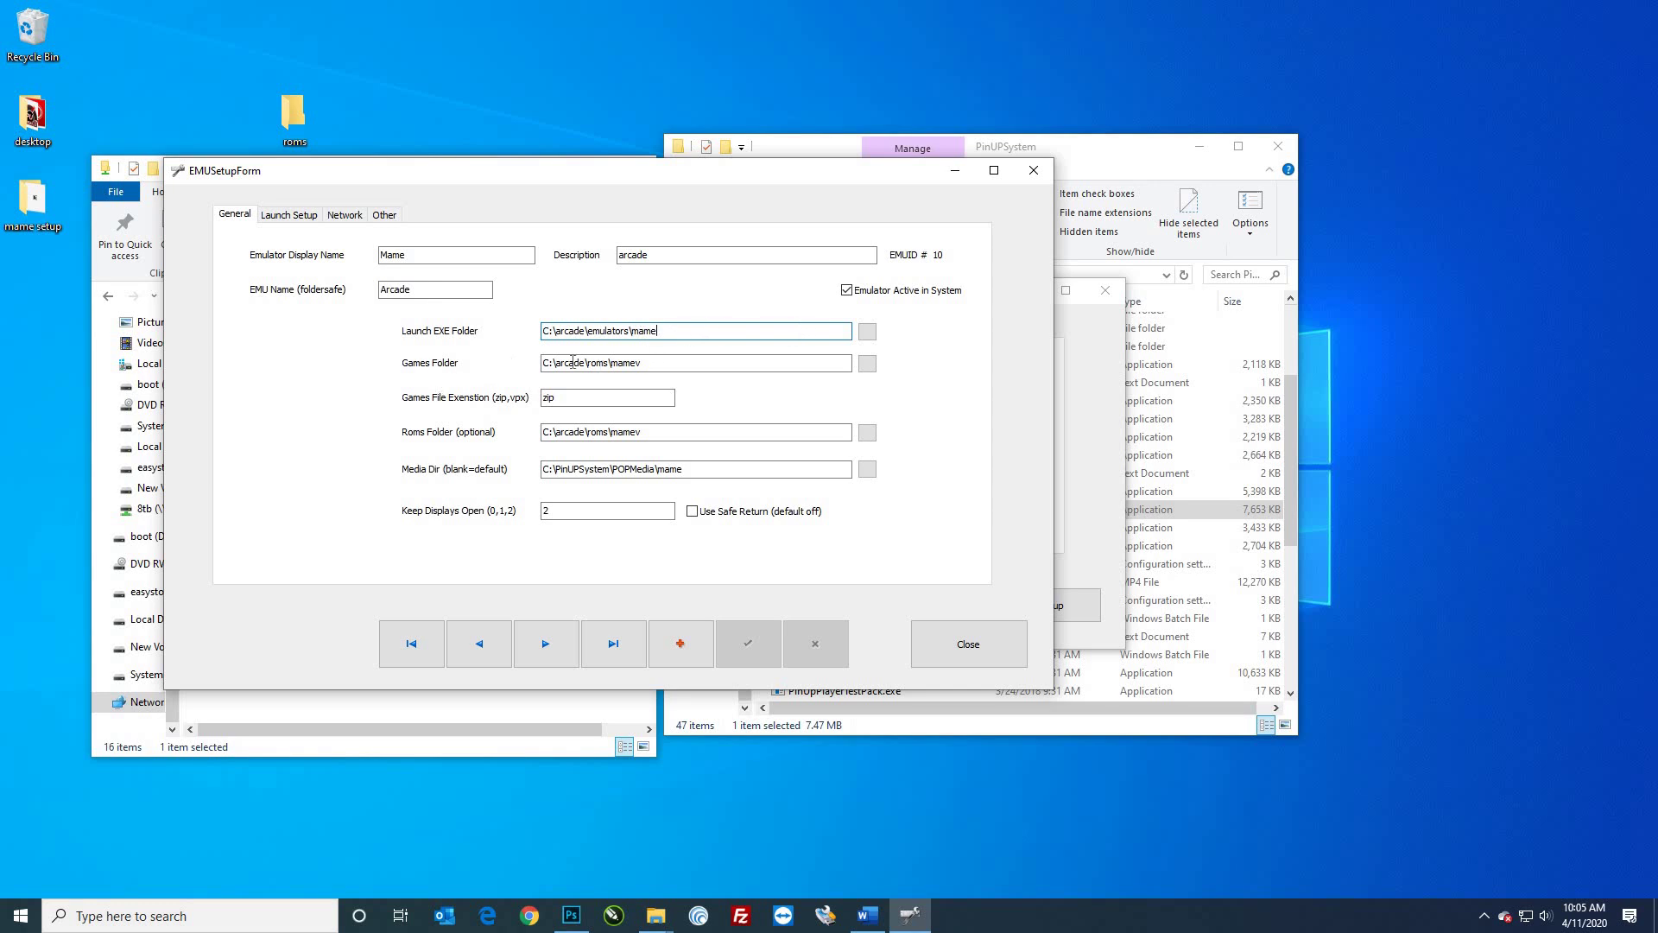
{"action": "left_click", "coordinate": [651, 363]}
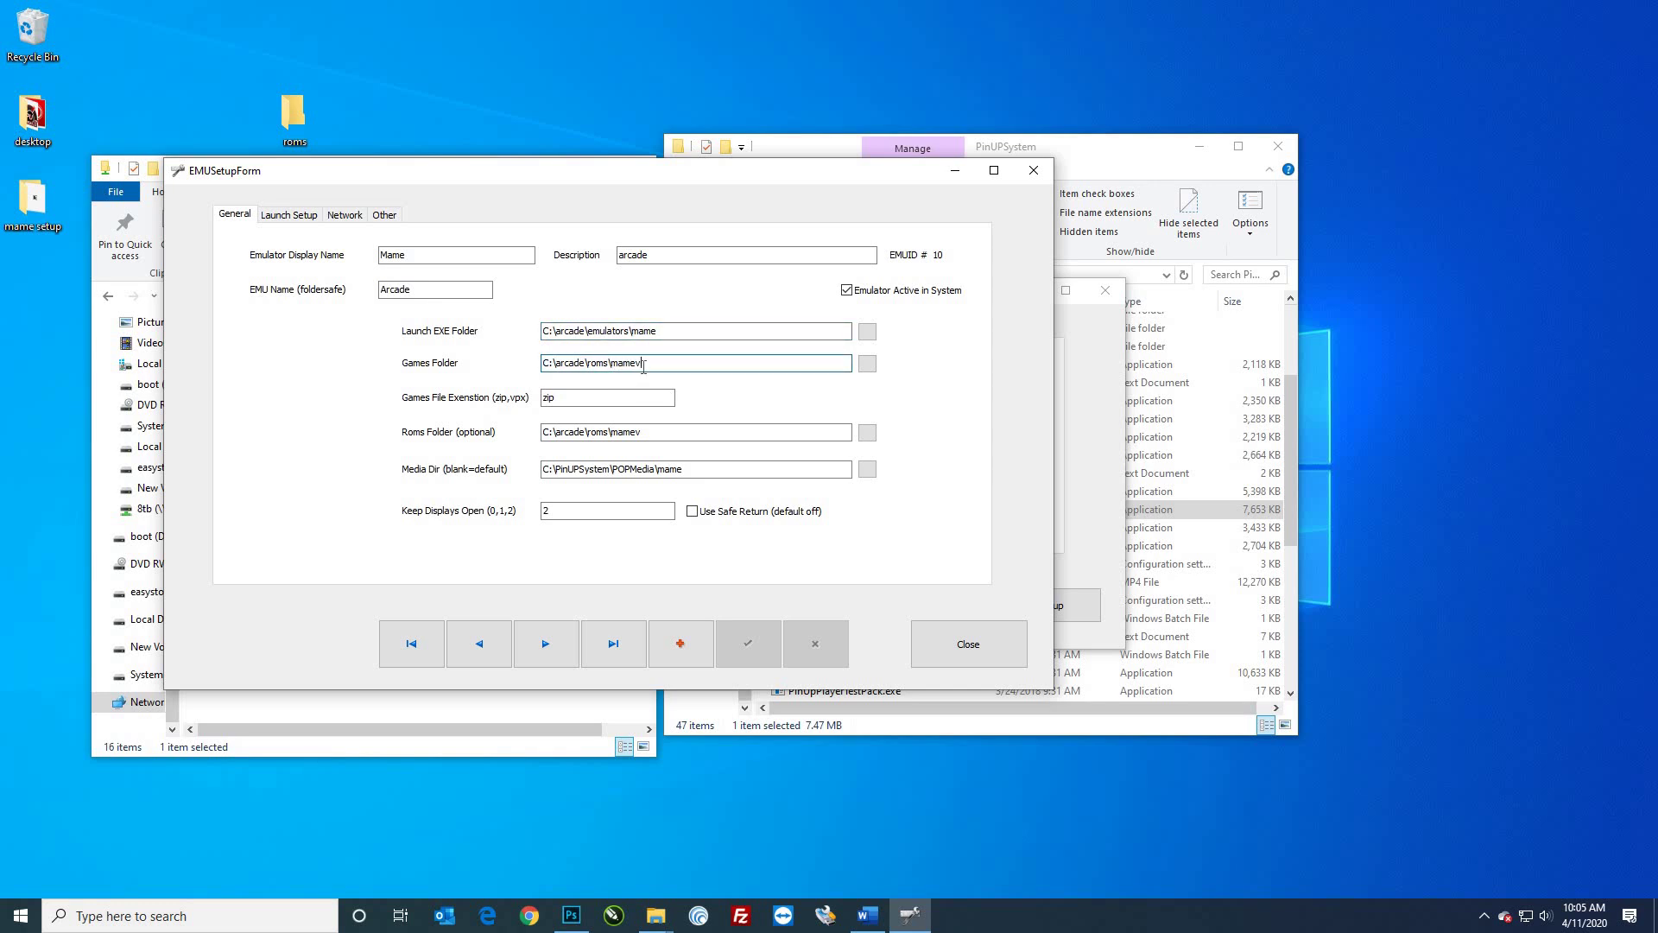
{"action": "double_click", "coordinate": [643, 366]}
{"action": "left_click", "coordinate": [668, 363]}
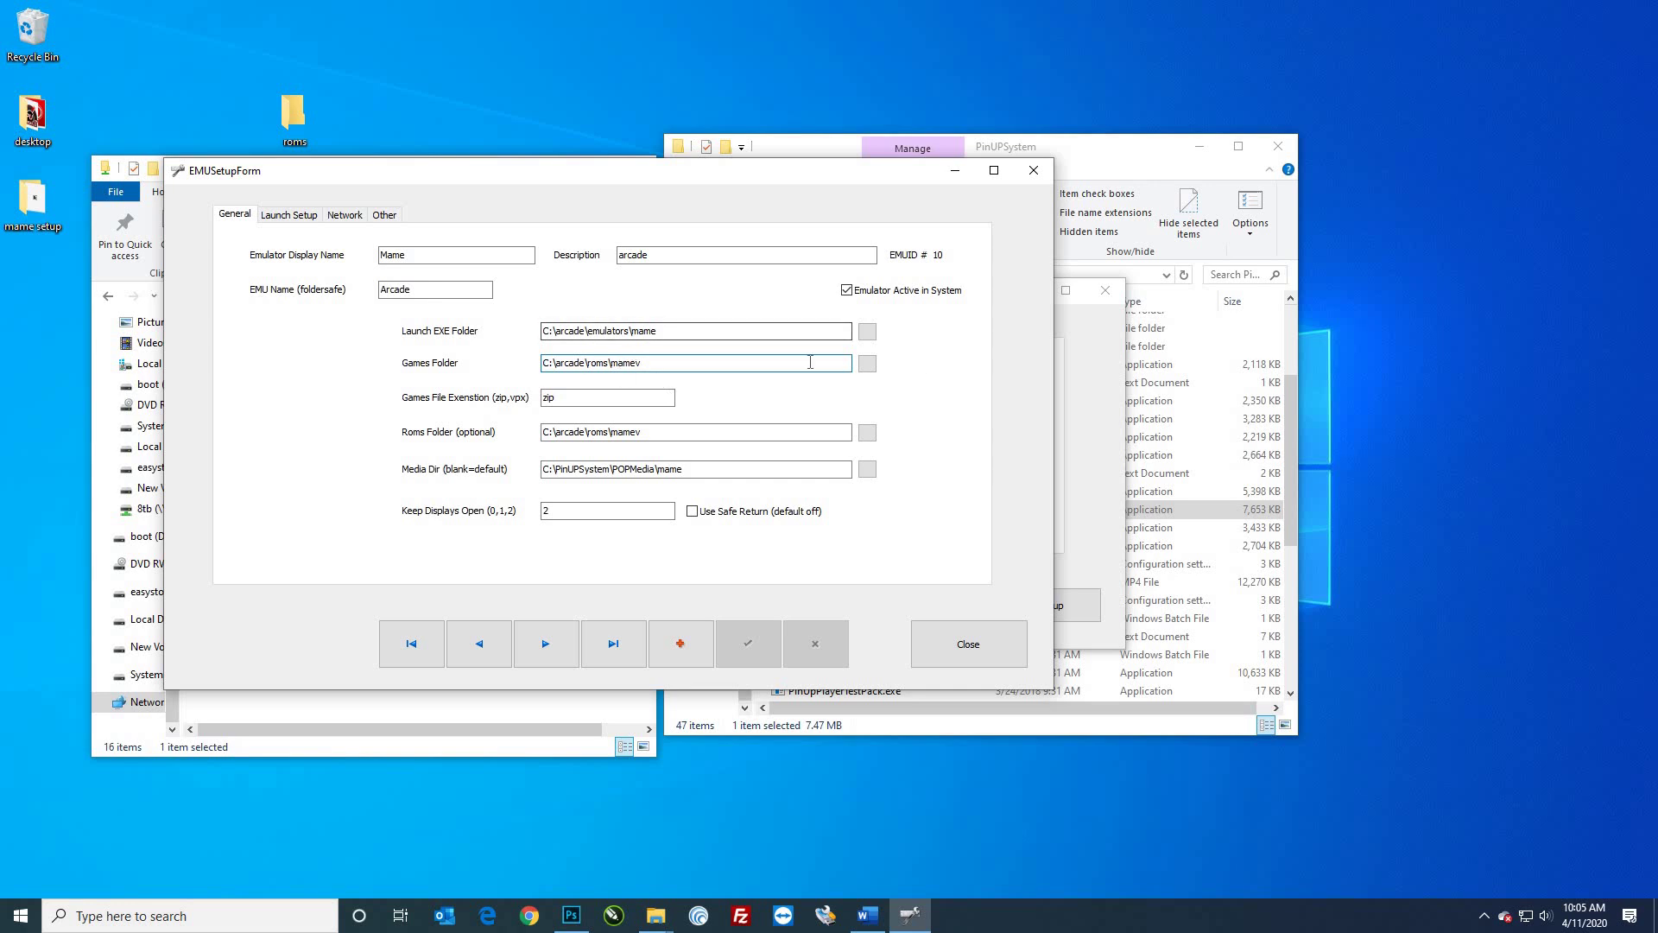
{"action": "left_click", "coordinate": [587, 397]}
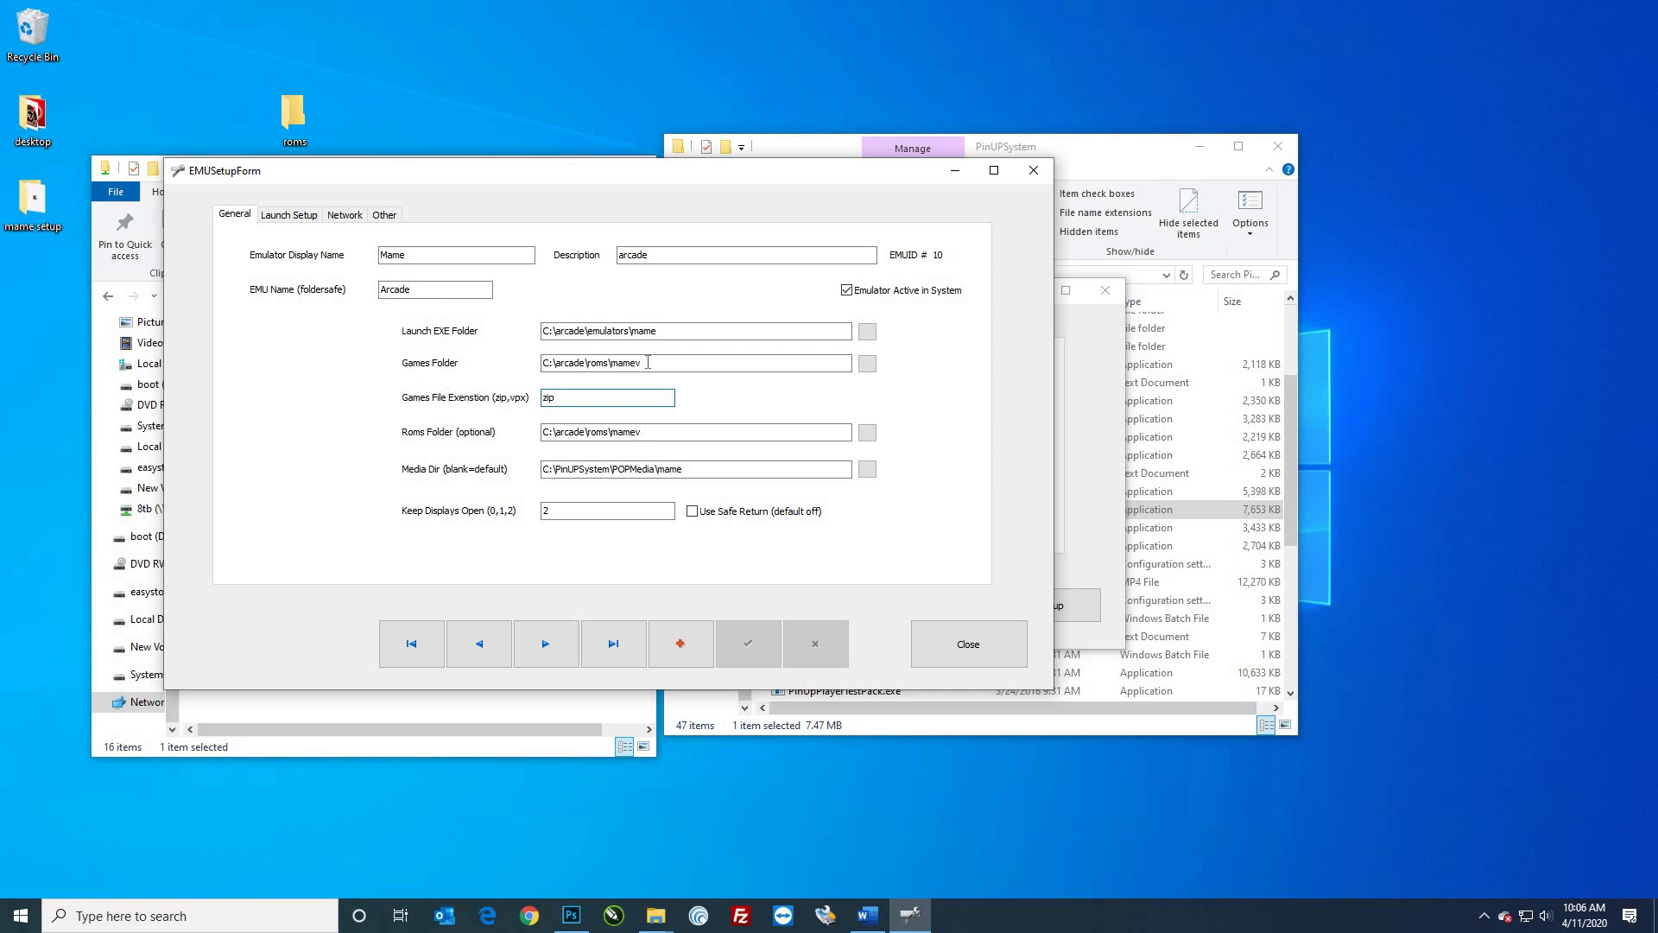
{"action": "key", "text": "Tab"}
{"action": "key", "text": "shift+Tab"}
{"action": "key", "text": "End"}
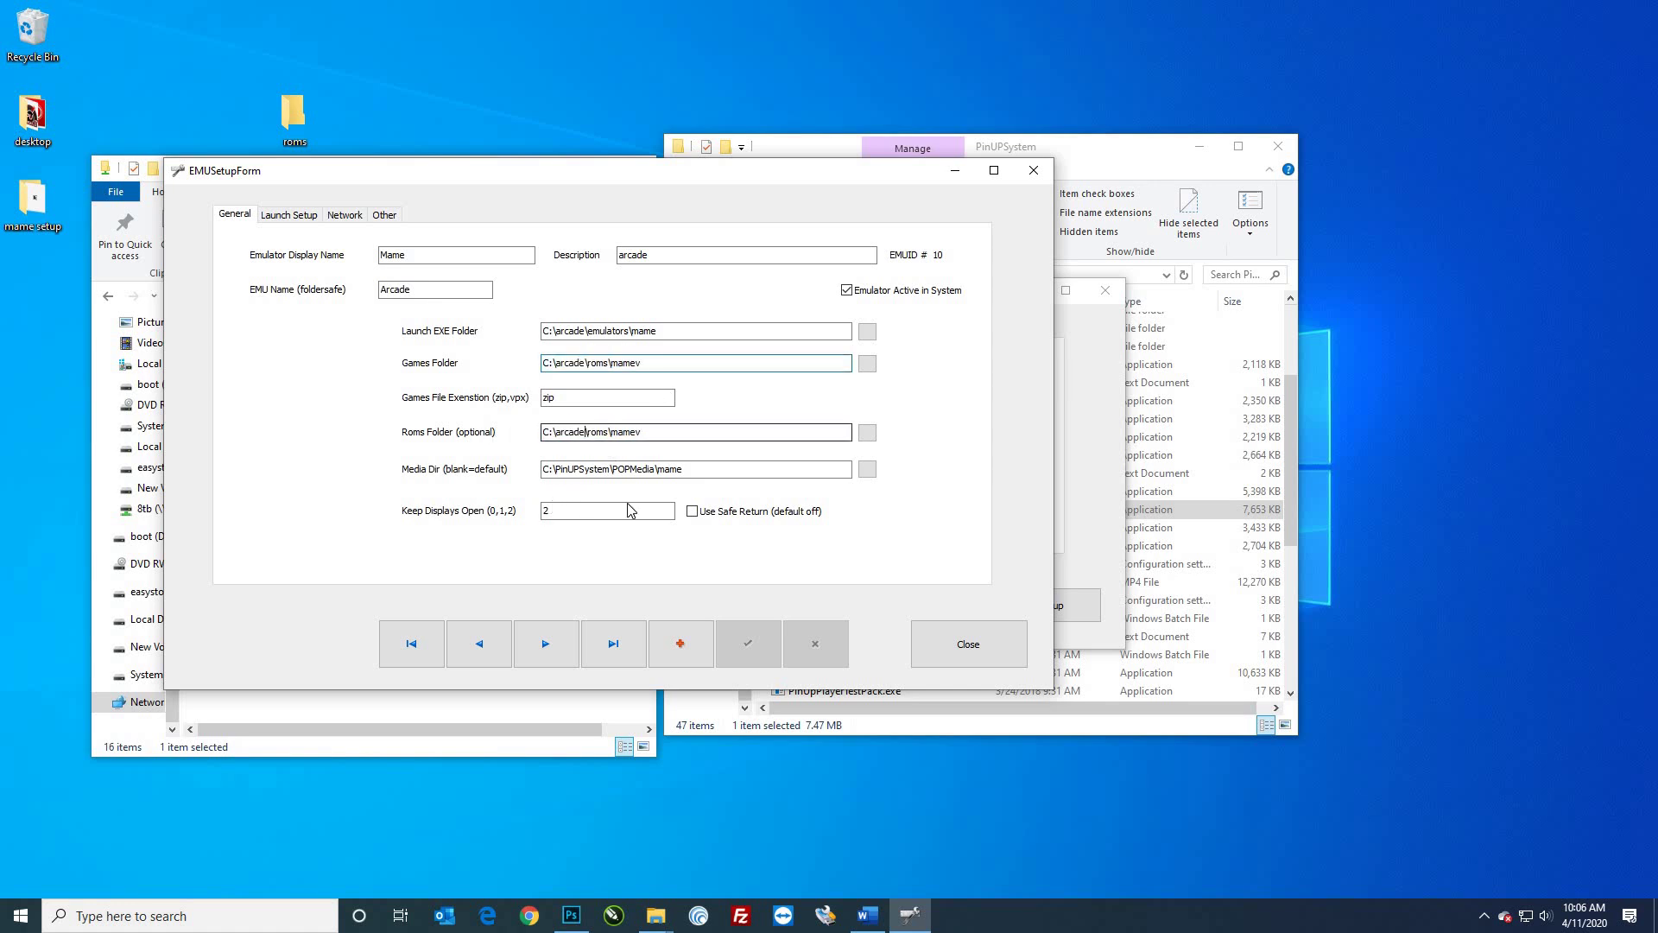
{"action": "key", "text": "Tab"}
{"action": "key", "text": "Tab"}
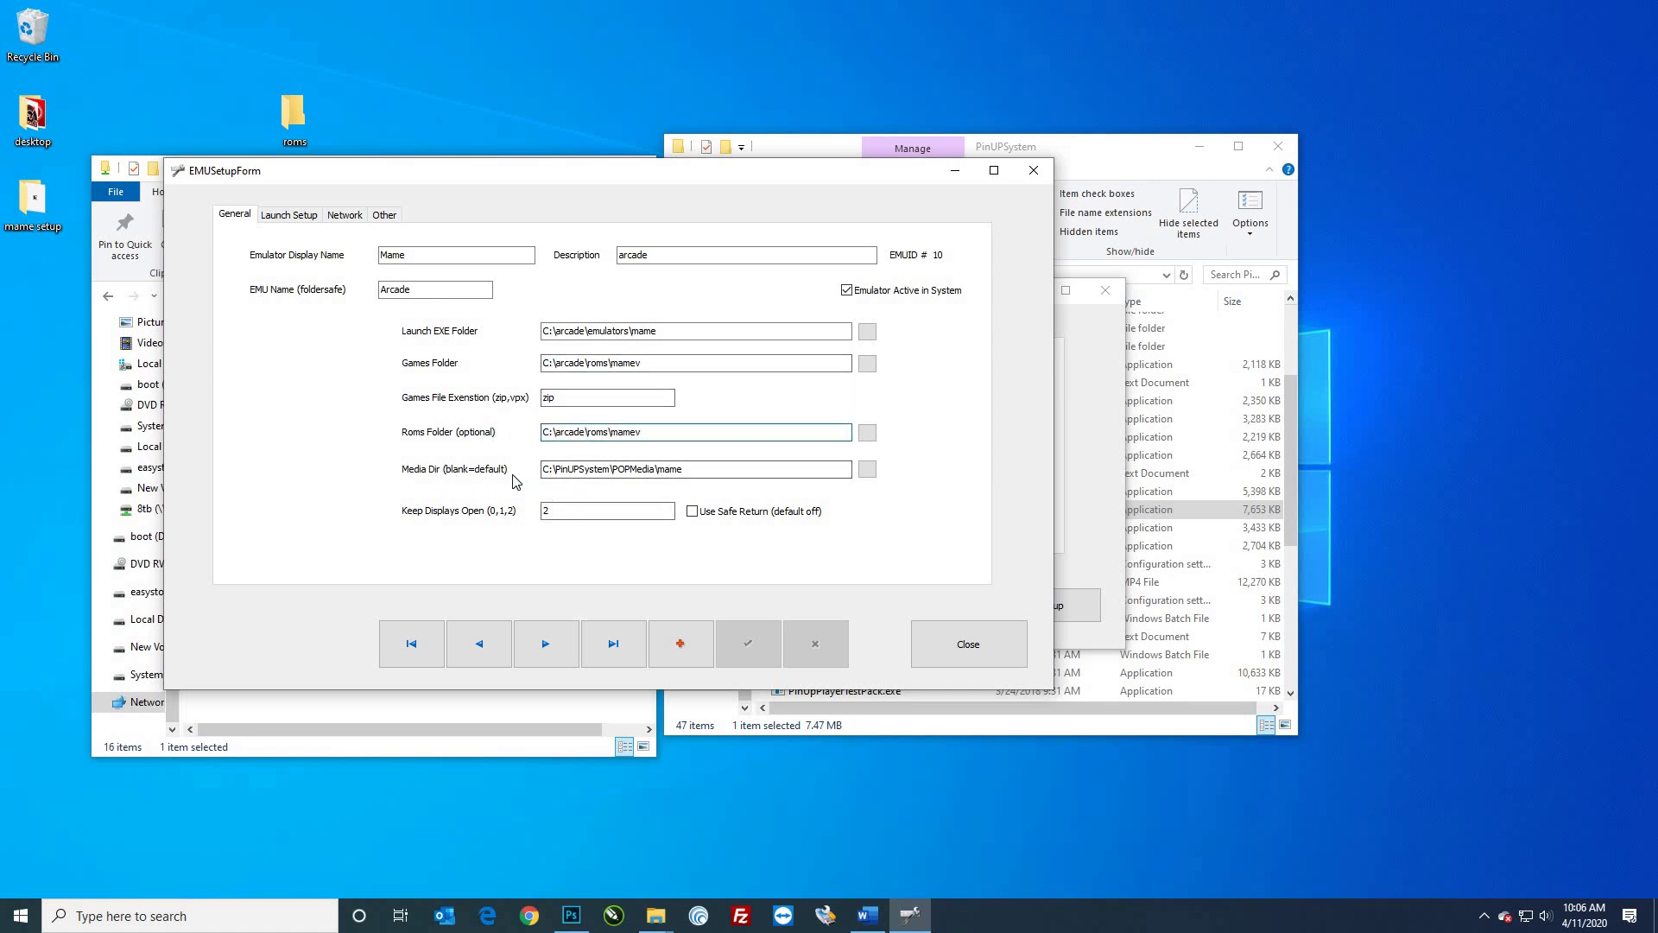